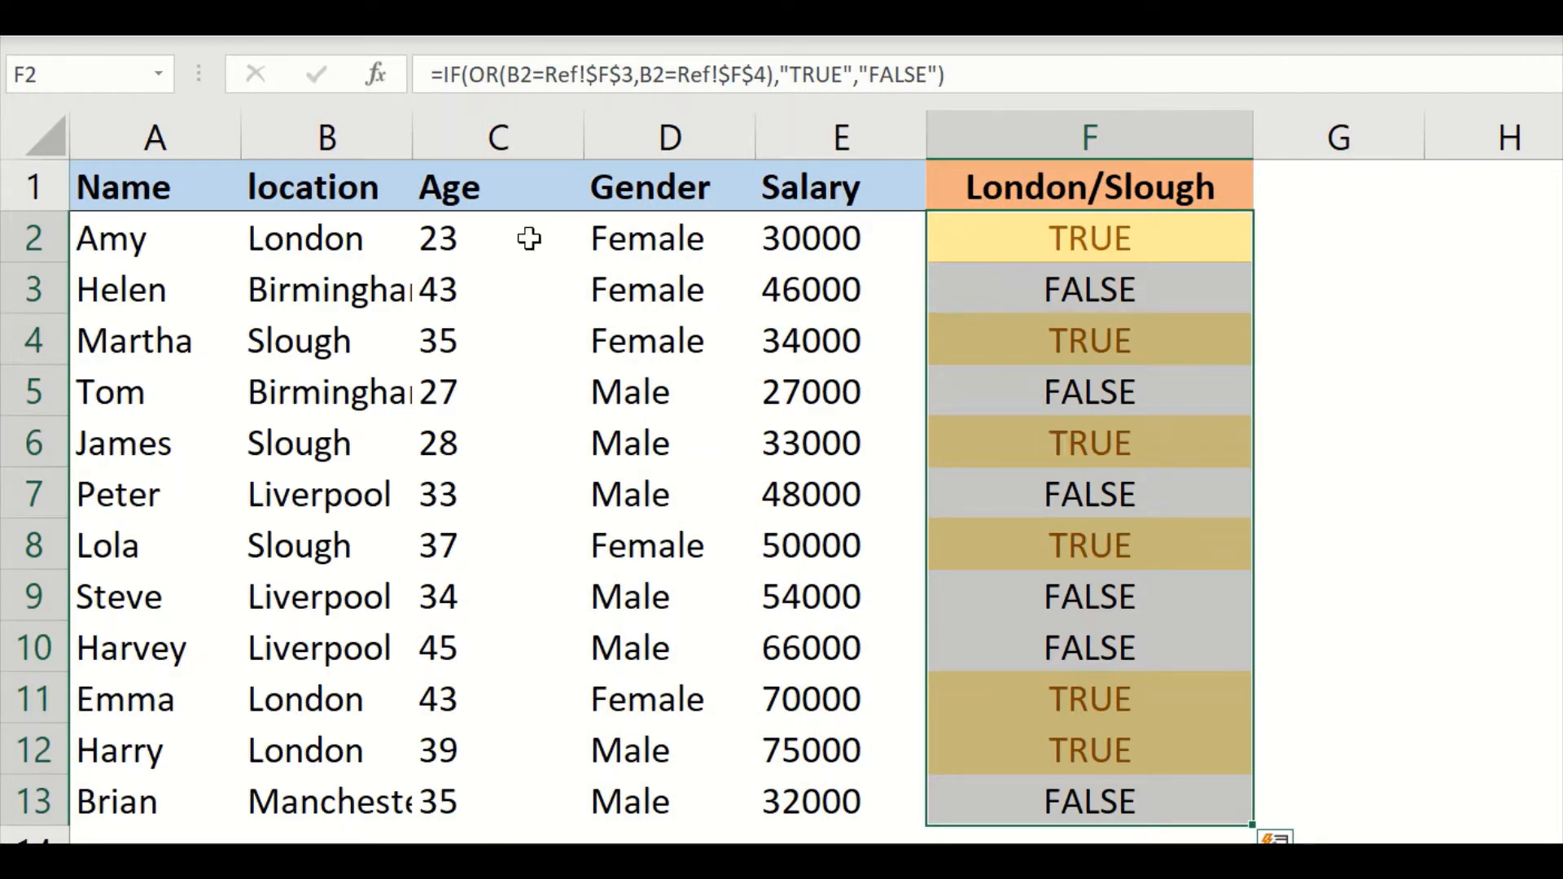
Step: Begin an IF formula in F2 under High Salary Employees that tests whether the salary in E2 is greater than 50000
left_click(382, 538)
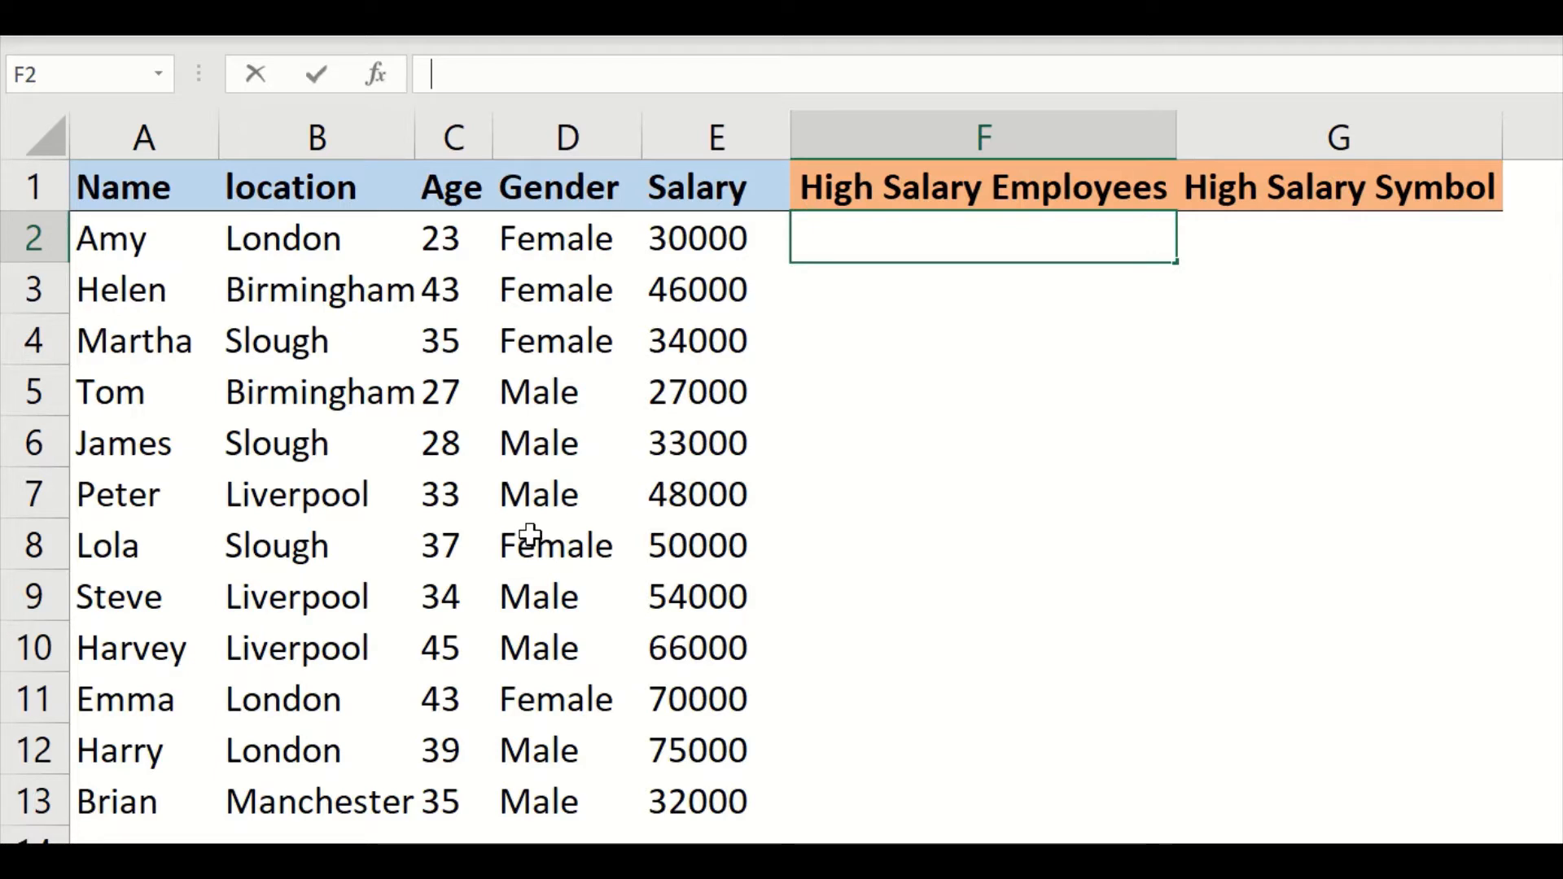
left_click(737, 131)
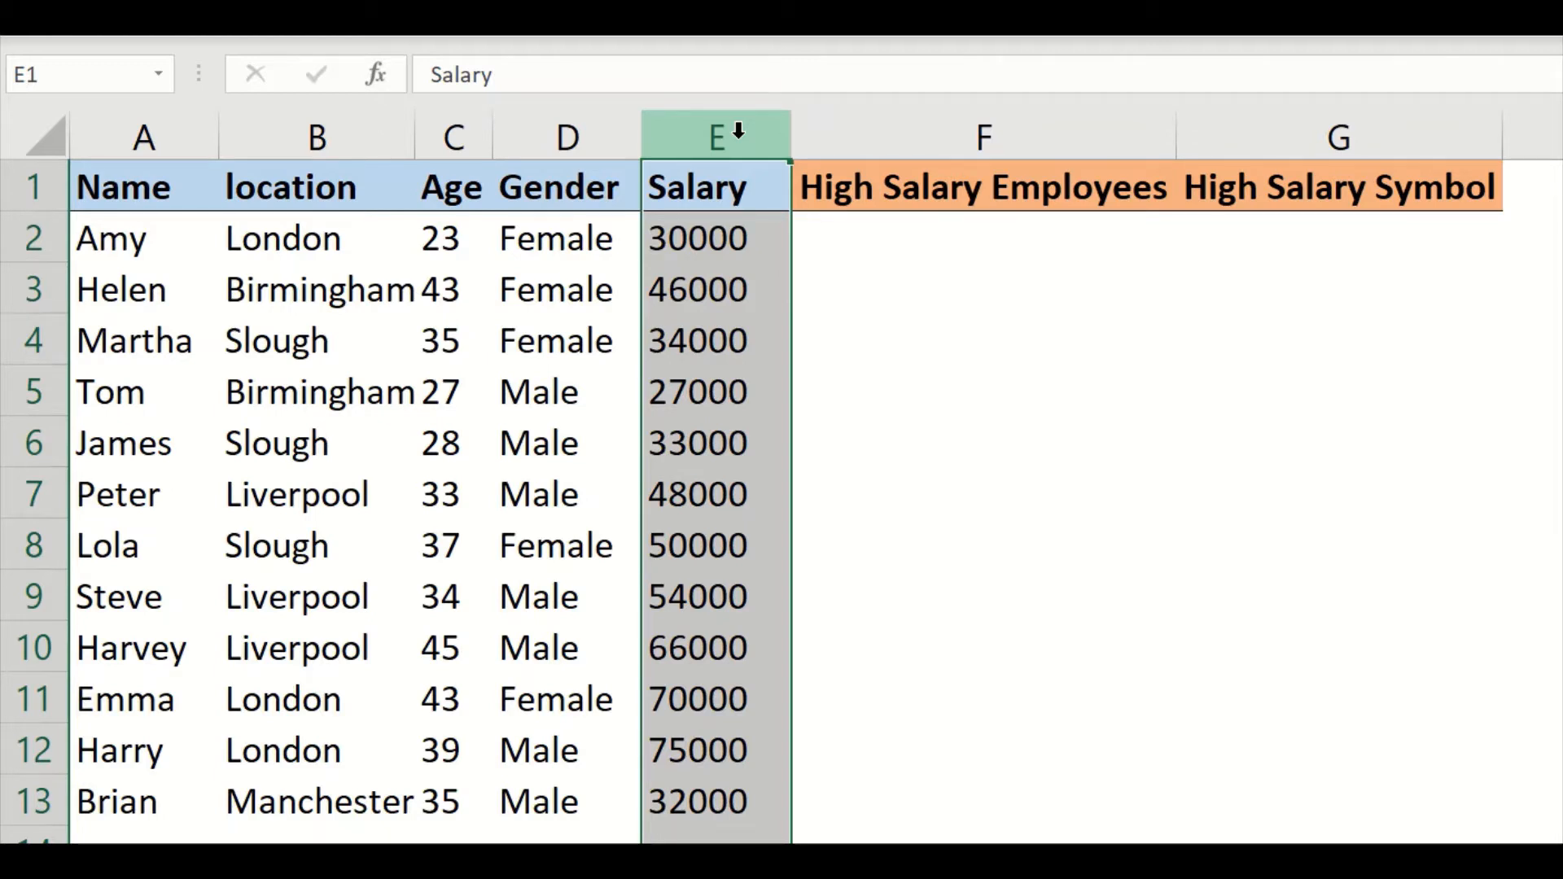
left_click(877, 220)
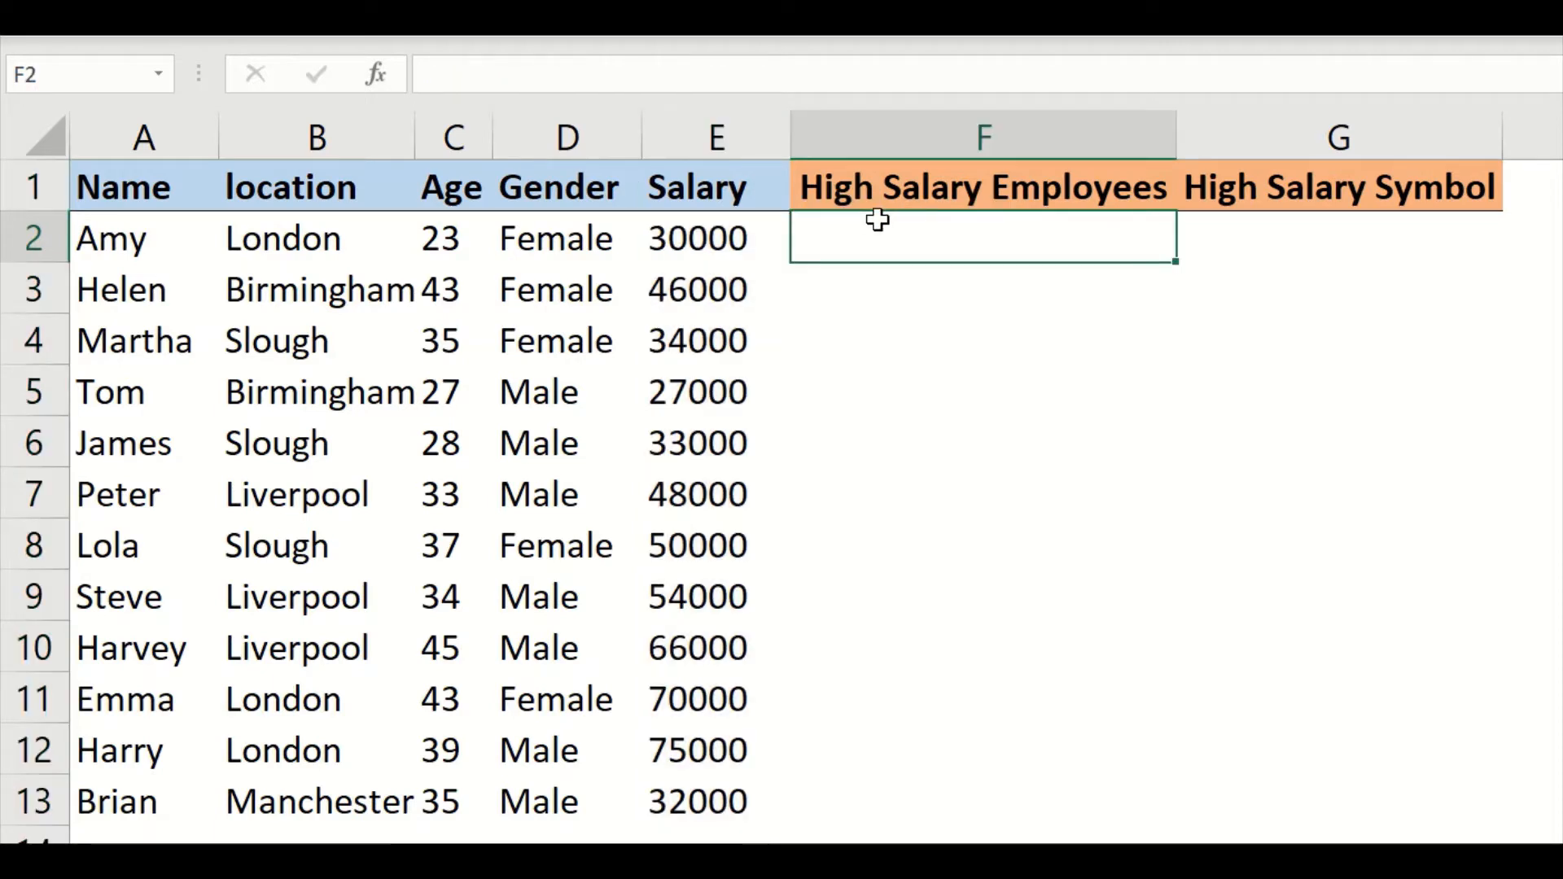
type("=IF")
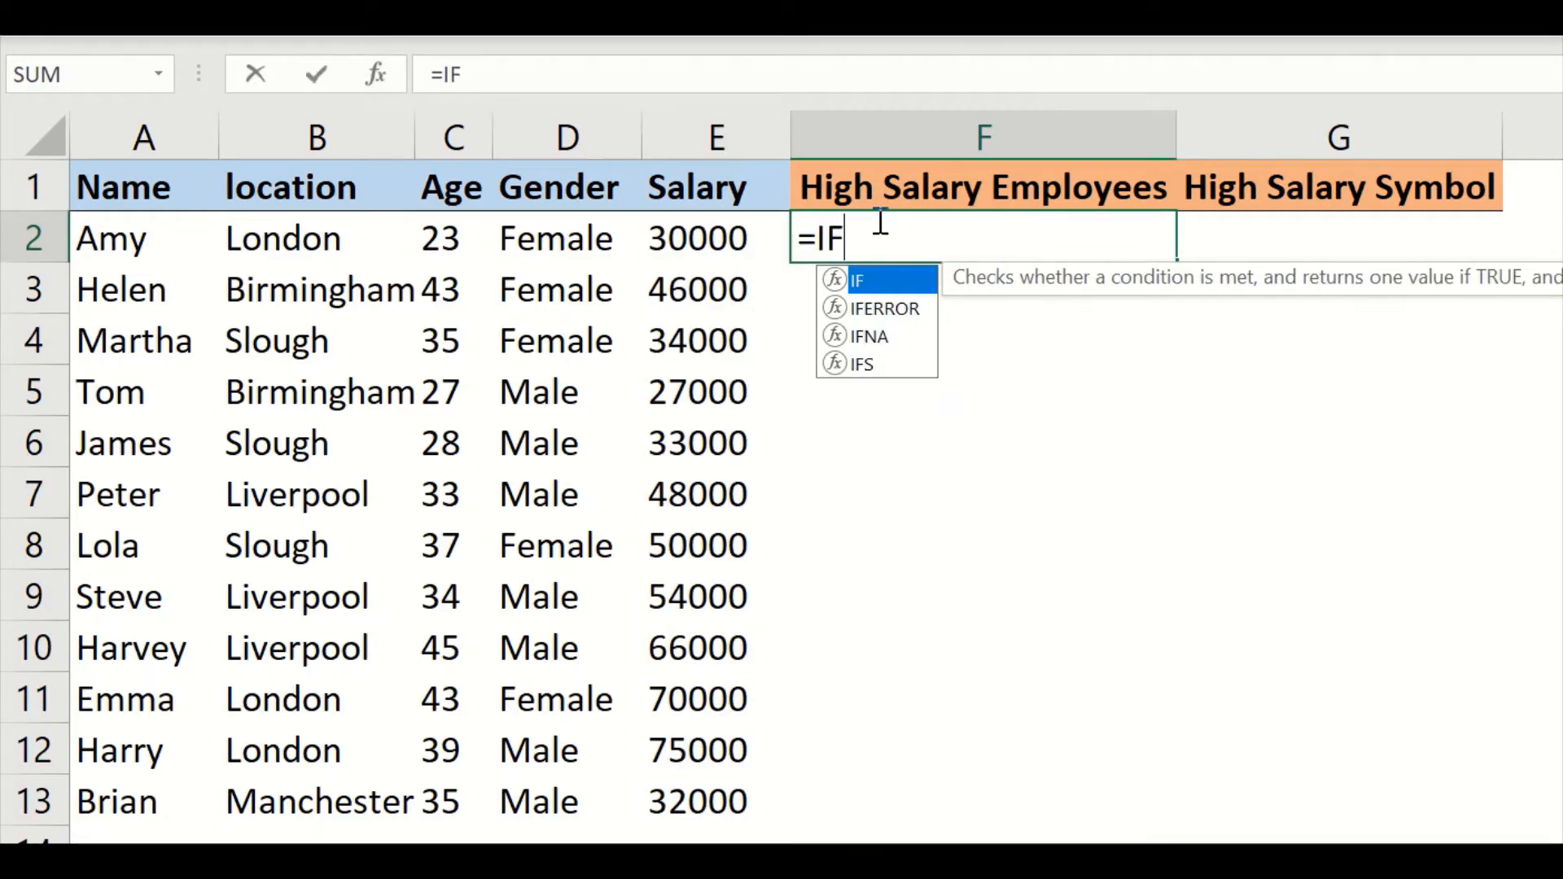
type("(")
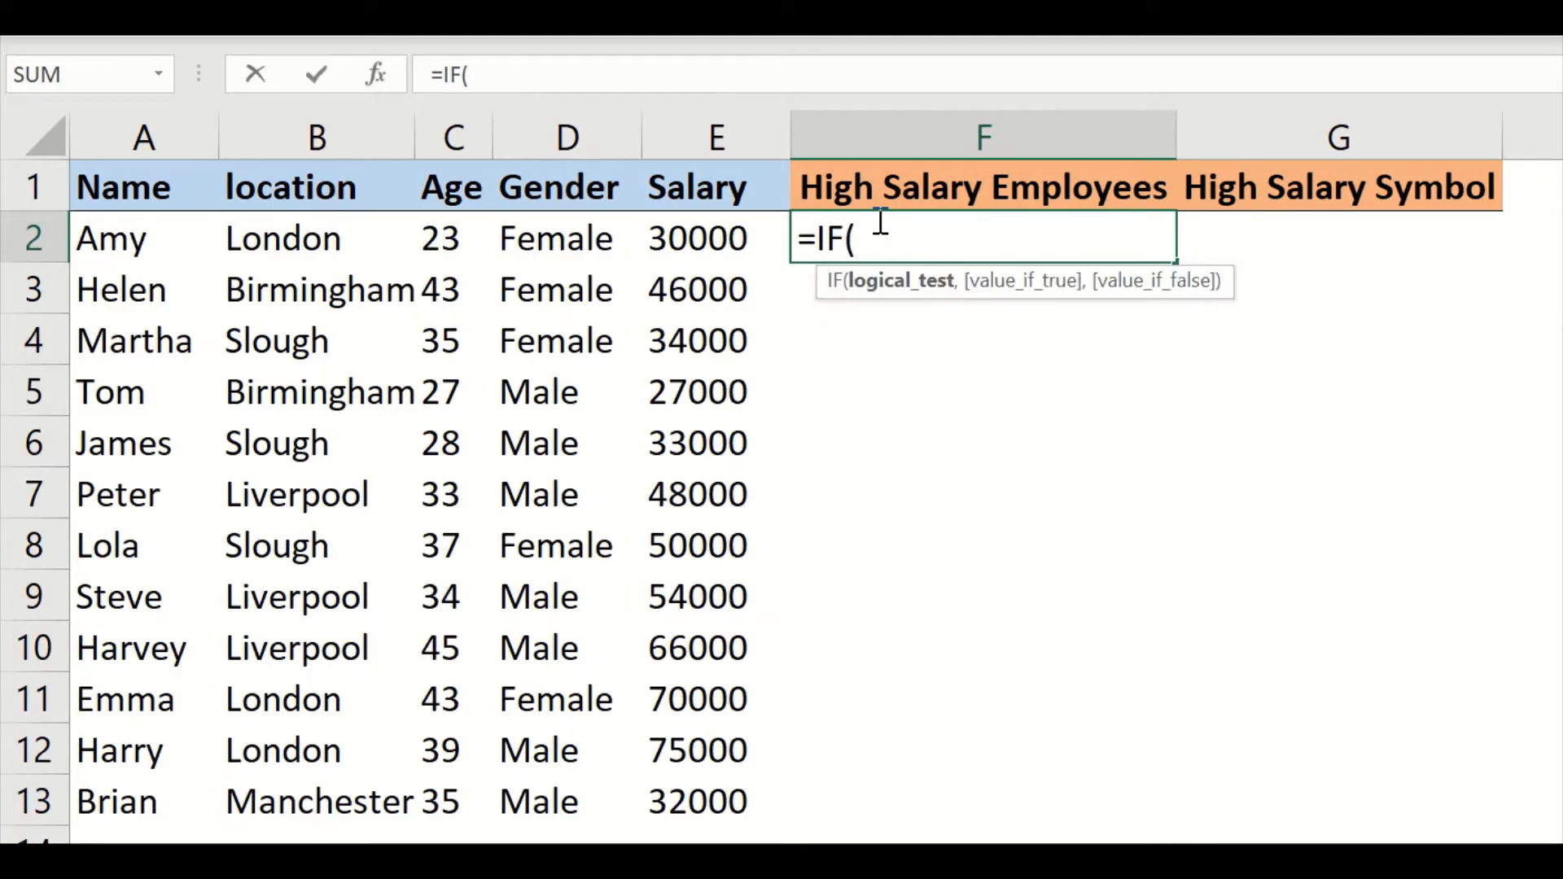
left_click(690, 232)
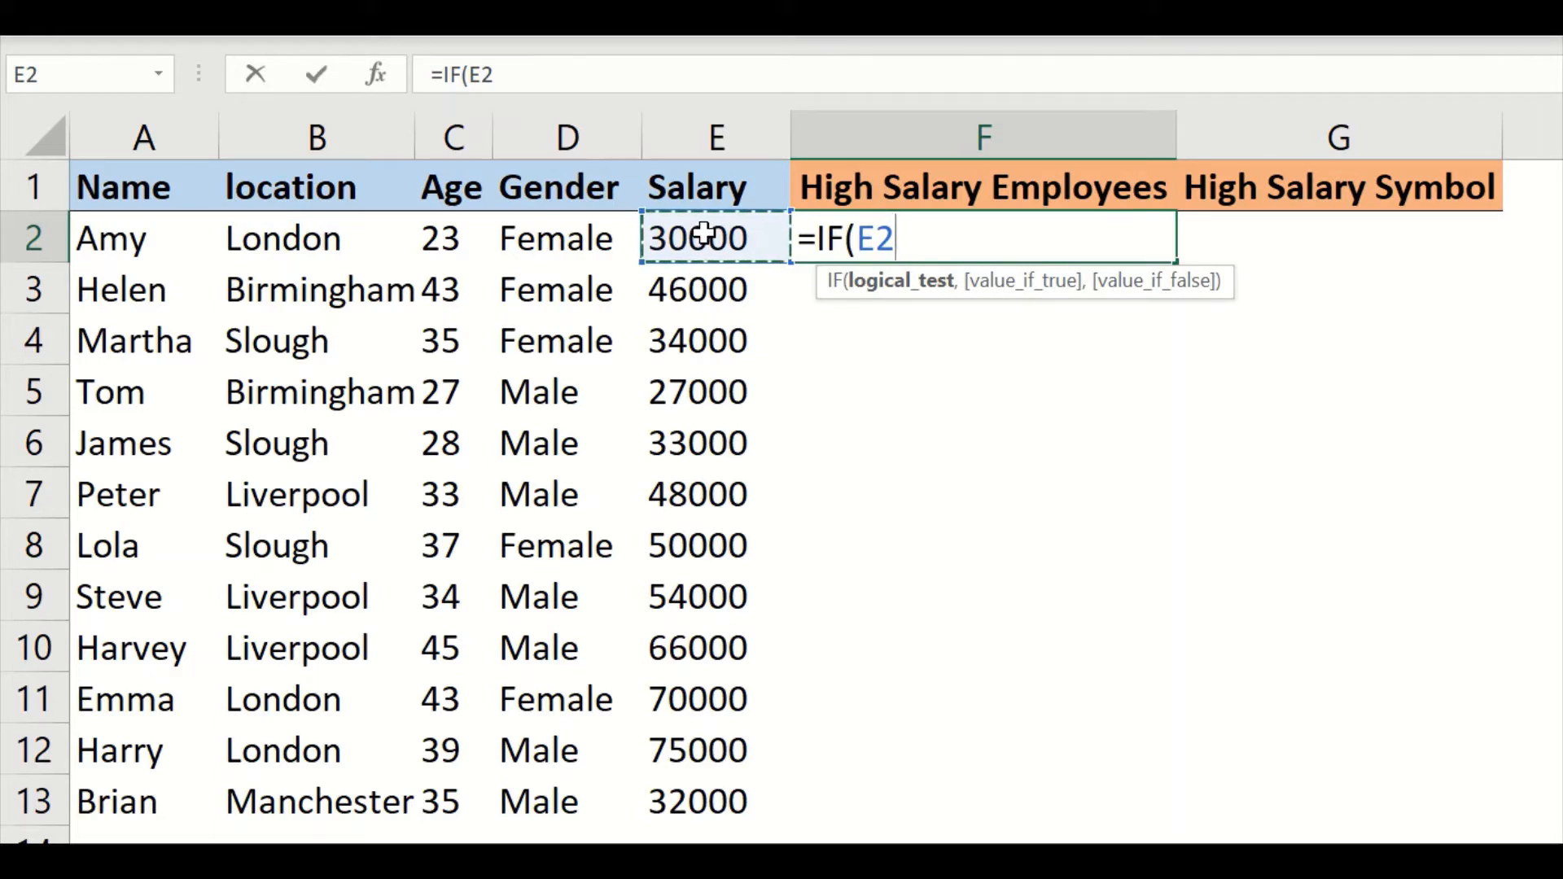
type(">")
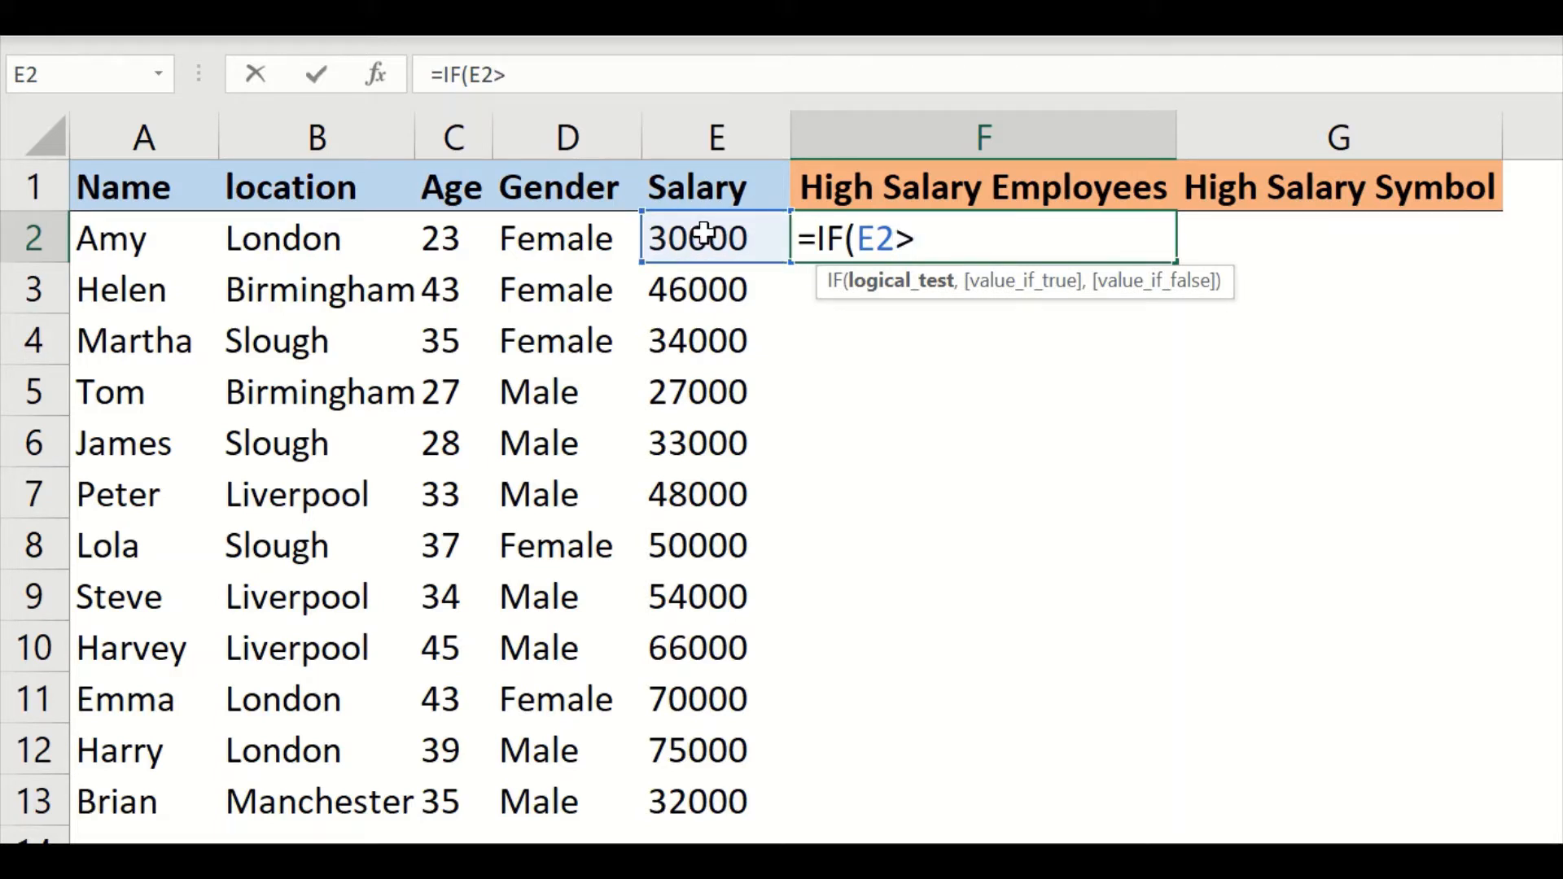
type("50000")
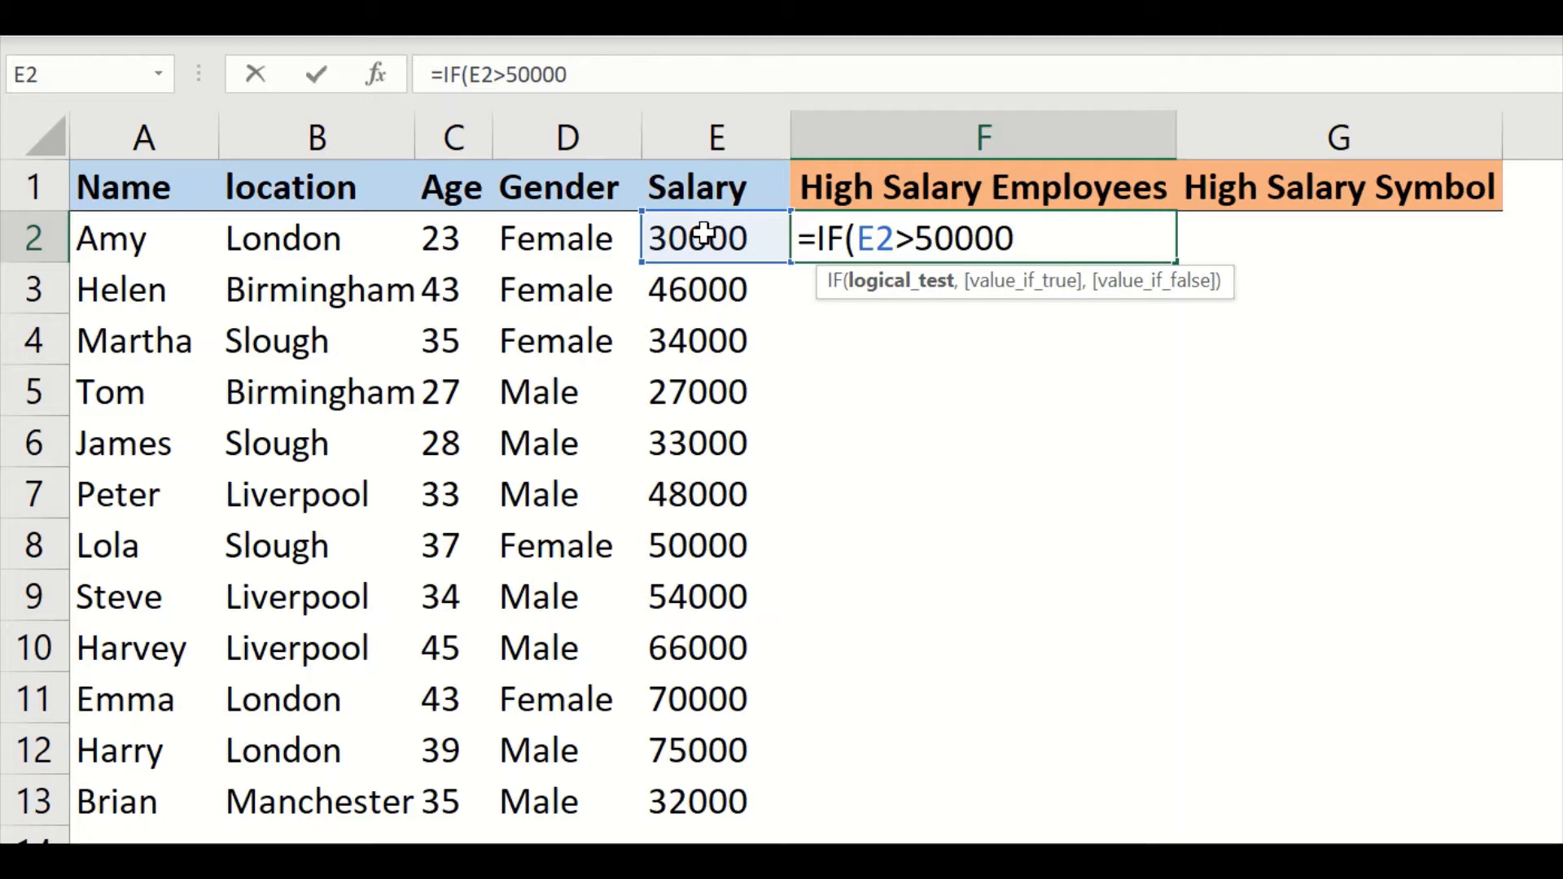
Step: Replace the typed 50000 in the F2 formula's test with an absolute reference to the threshold cell, Ref!$B$5
key("BackSpace")
key("BackSpace")
key("BackSpace")
key("BackSpace")
key("BackSpace")
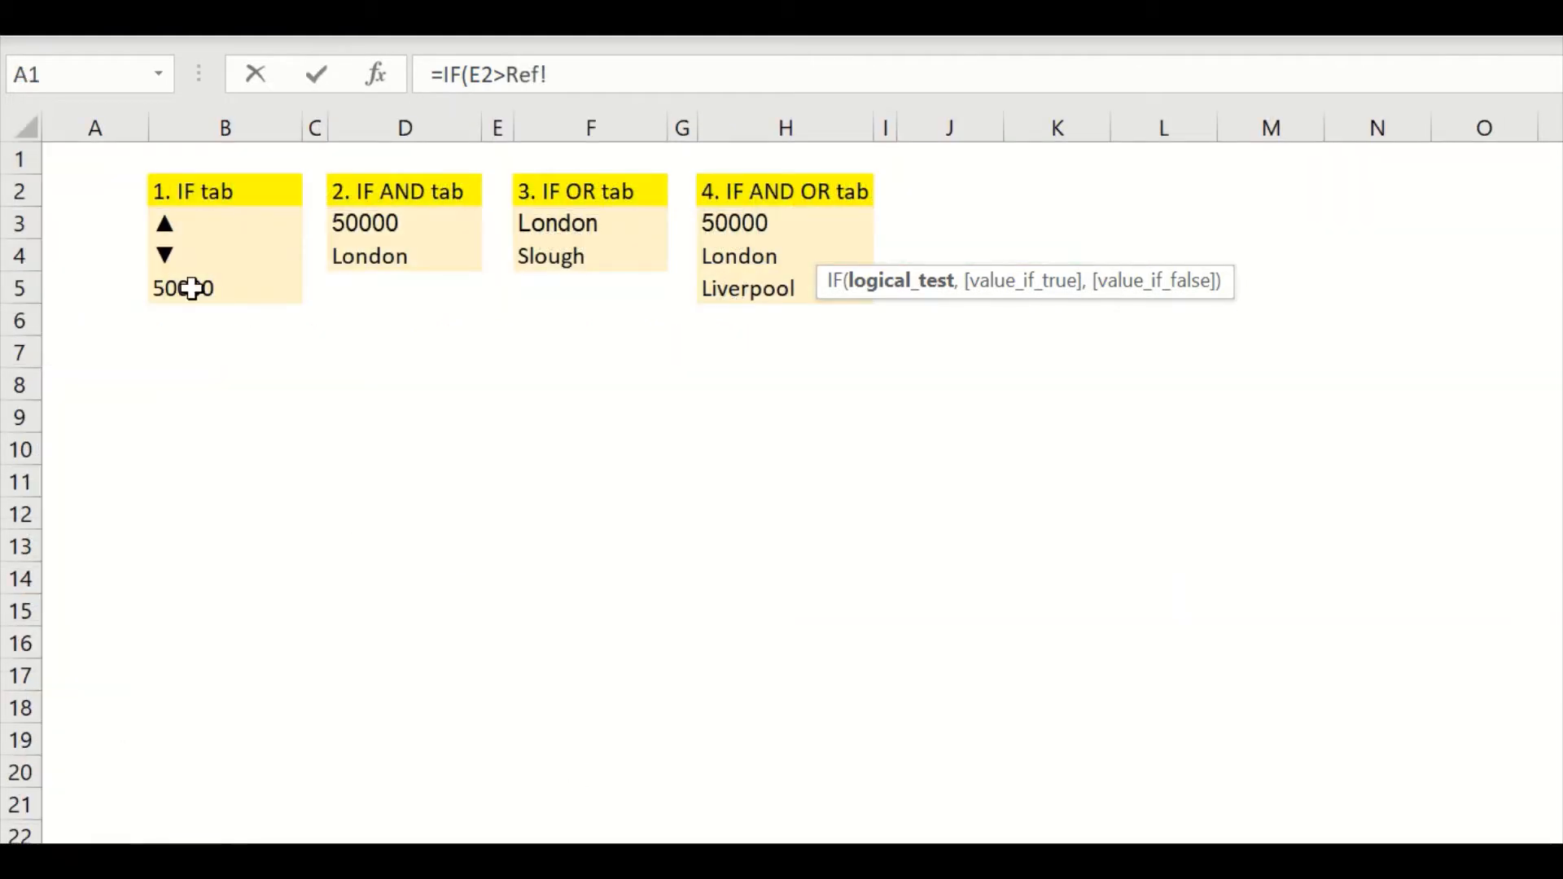
left_click(192, 288)
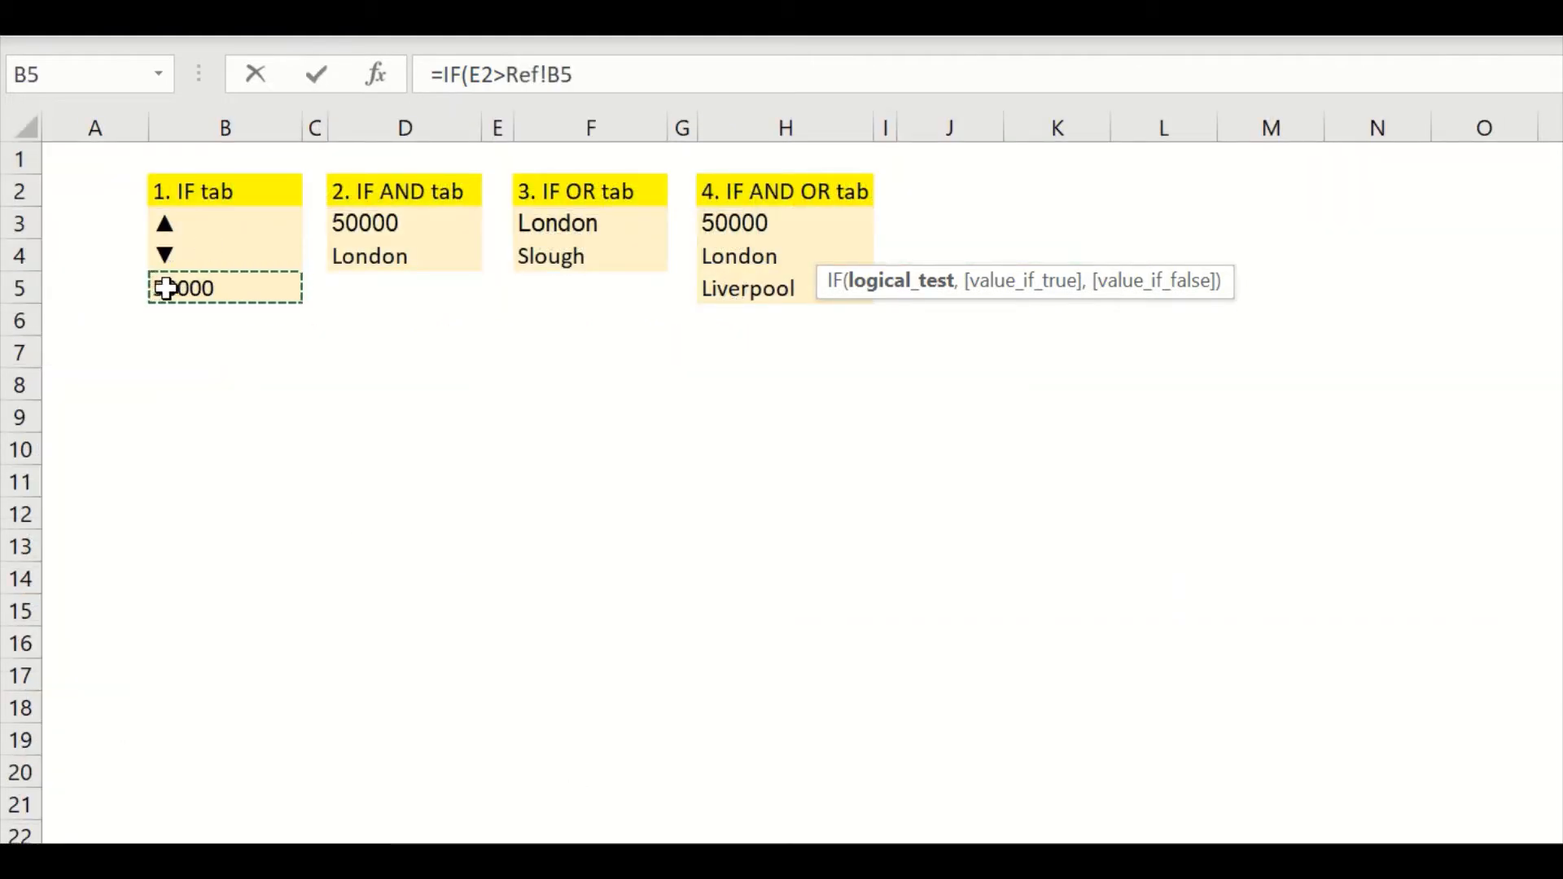
key("F4")
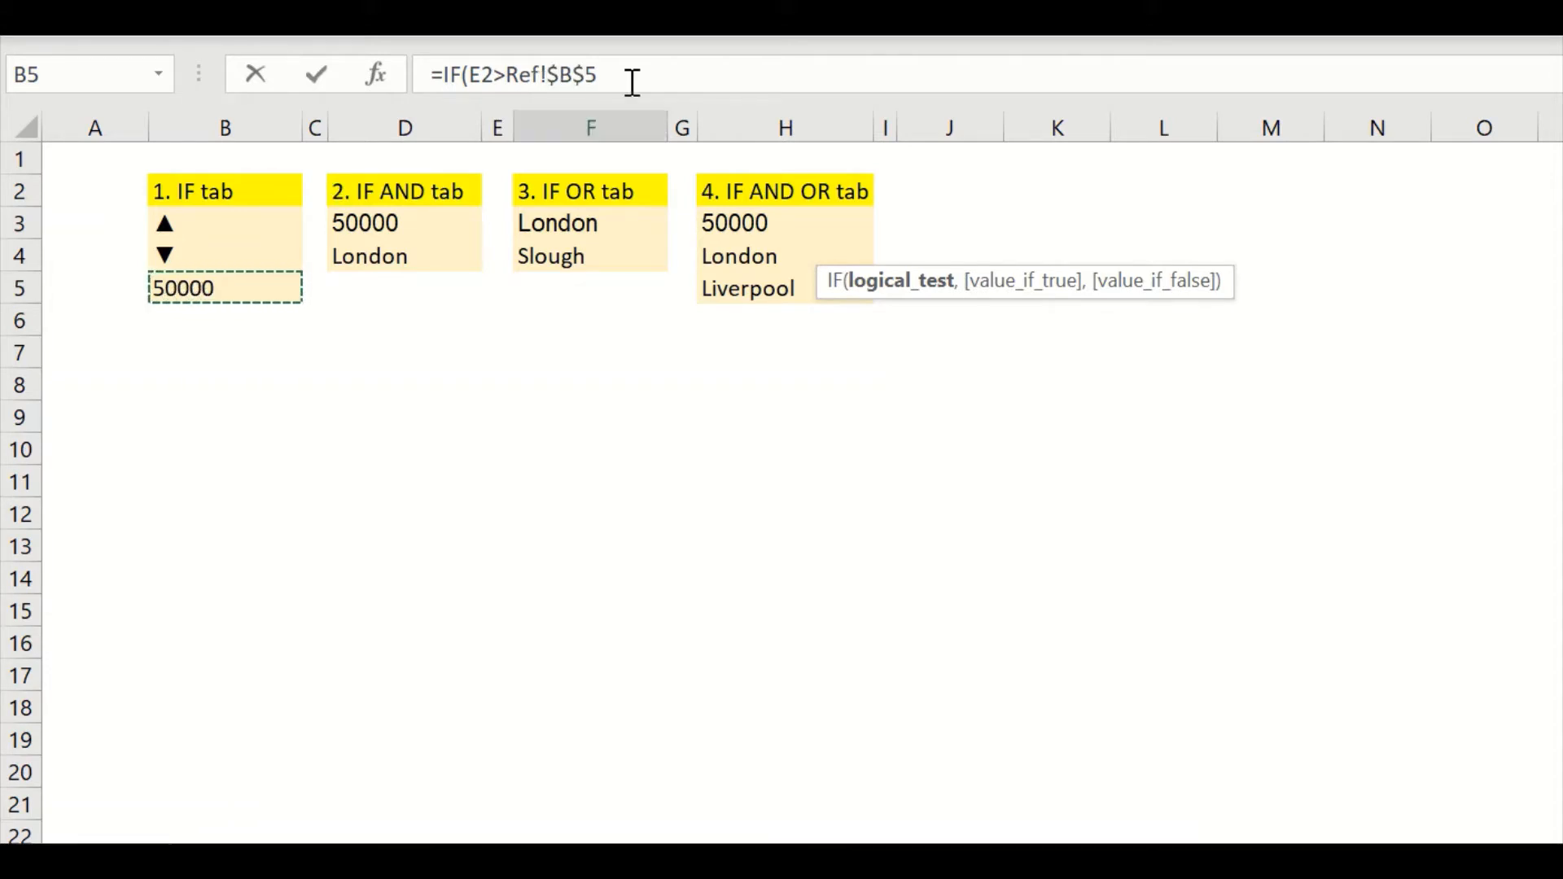
left_click(647, 73)
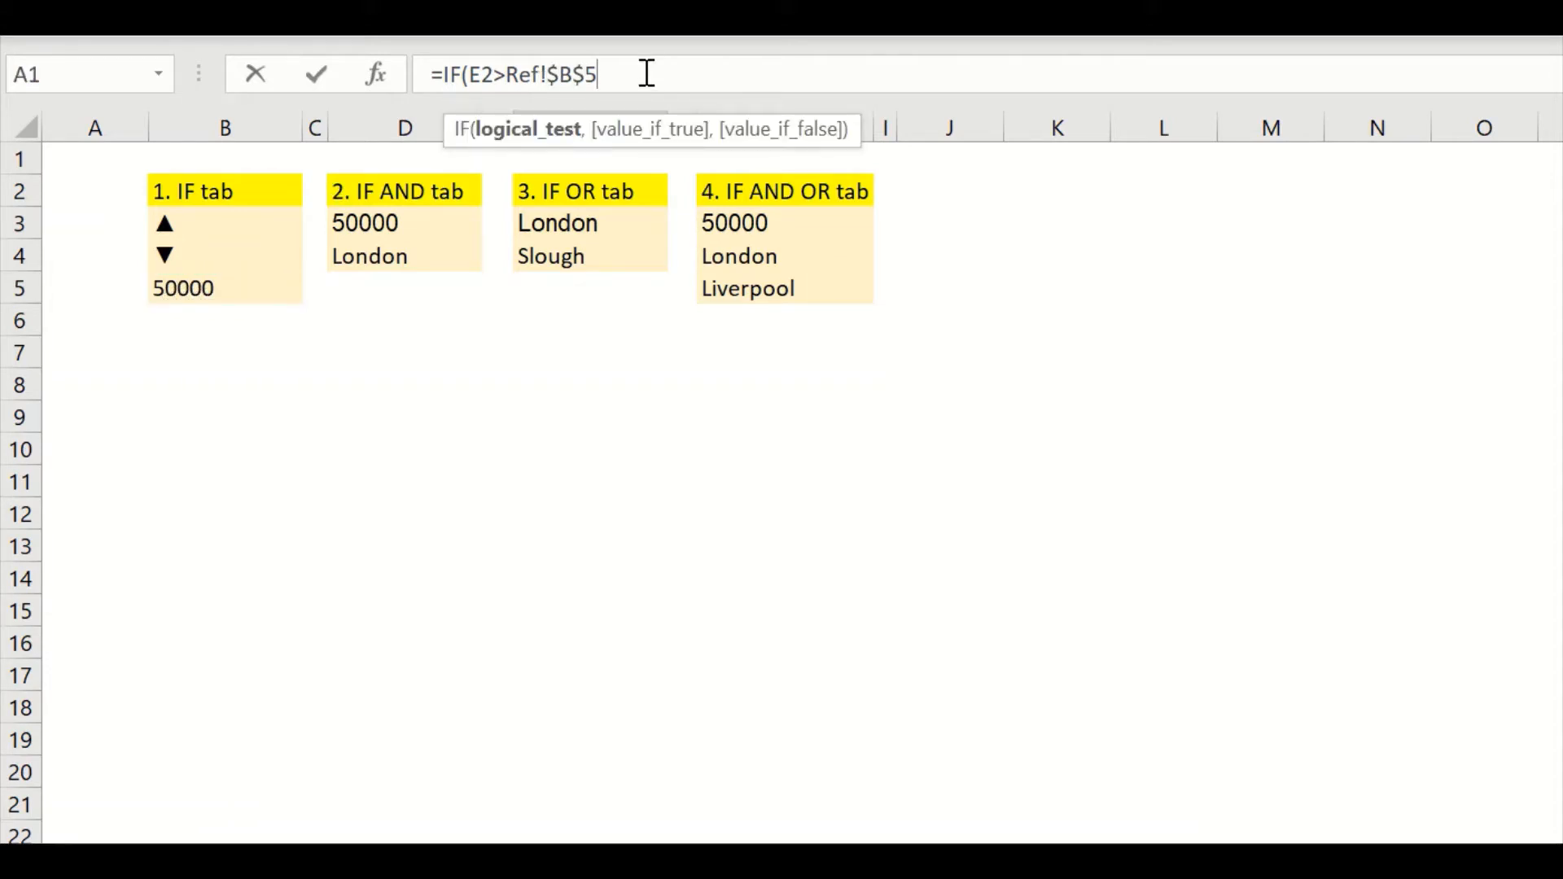
type(",")
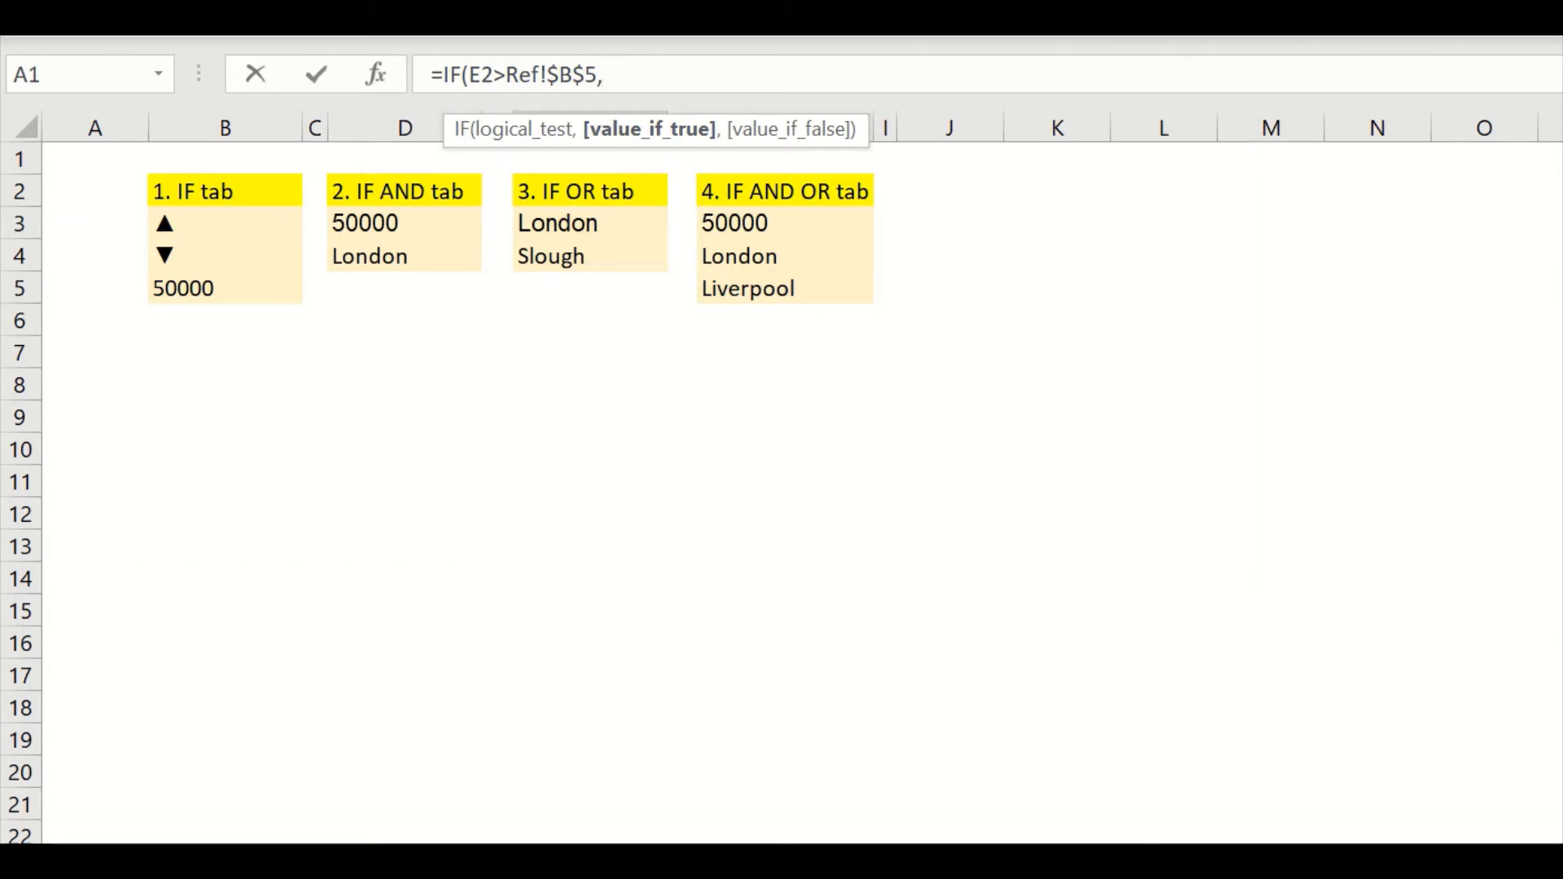
left_click(439, 859)
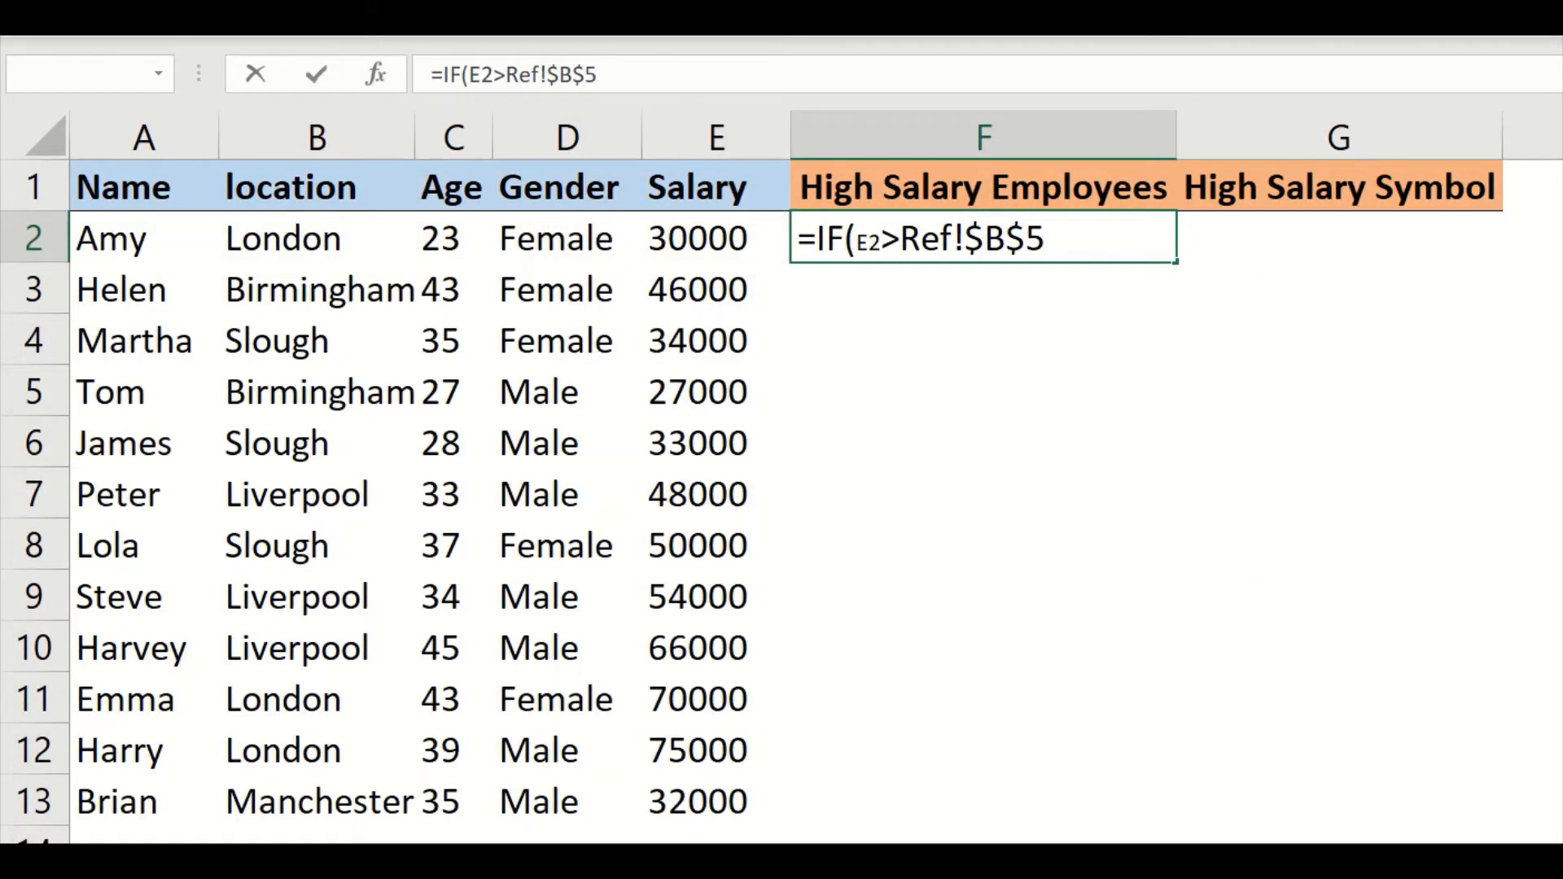
left_click(677, 74)
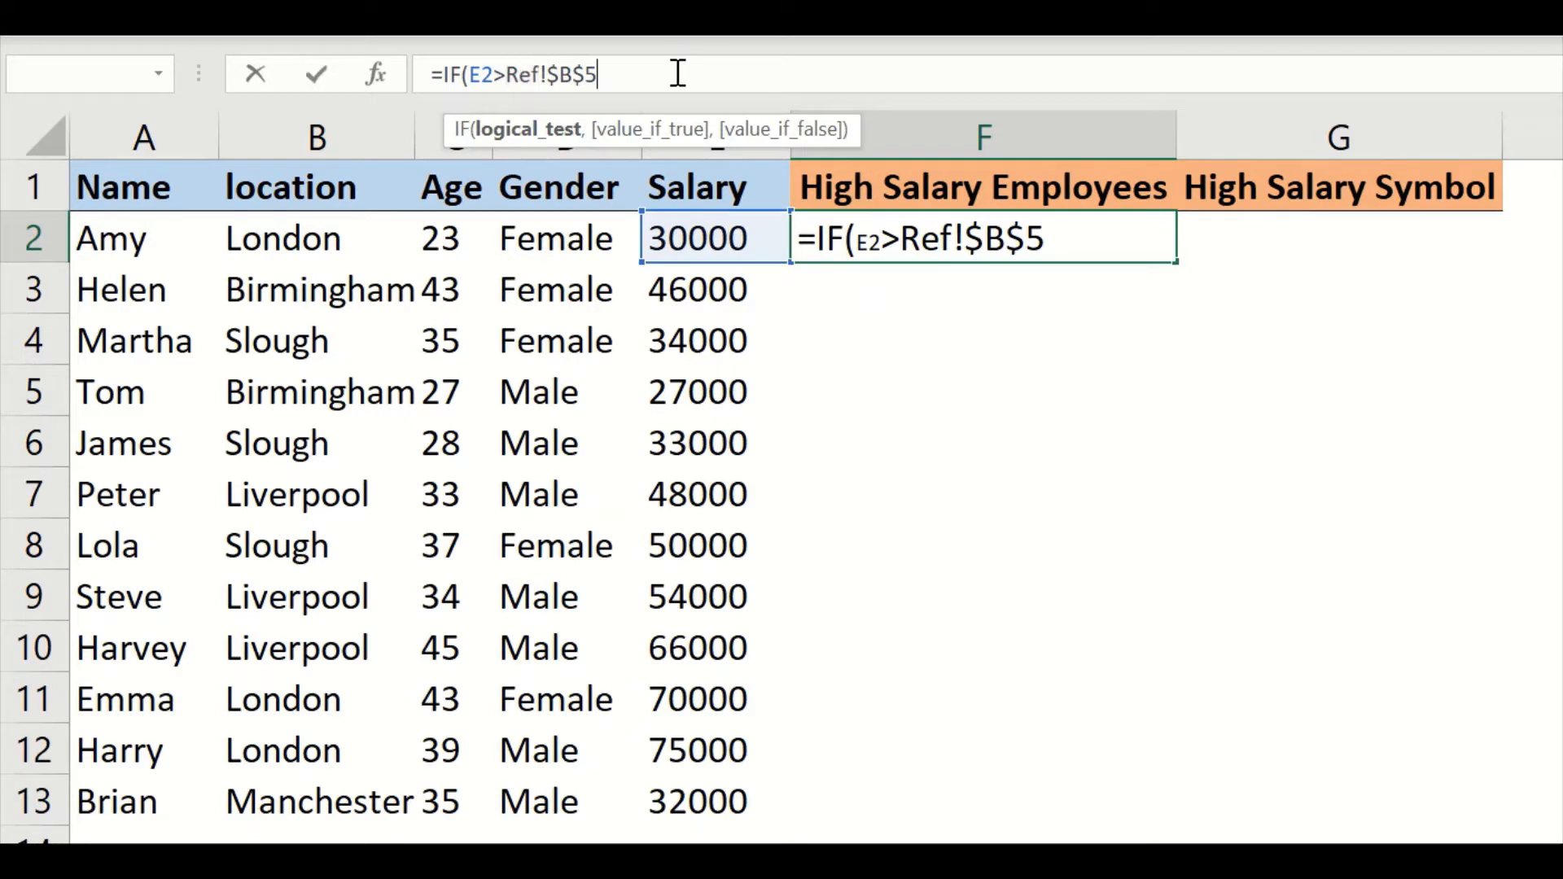
type(",")
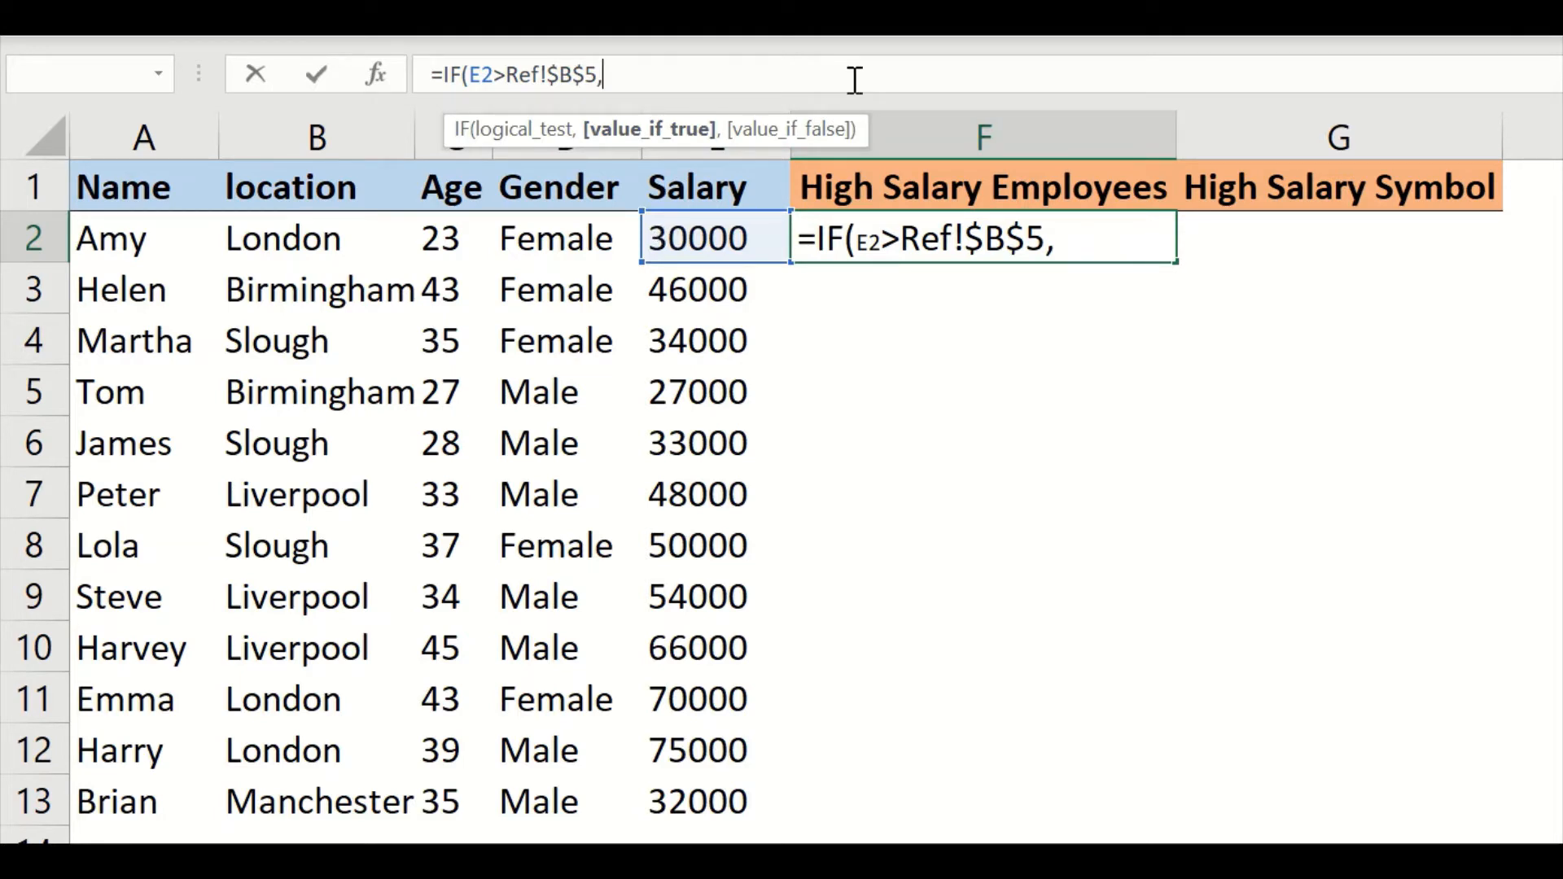
Step: Complete the F2 formula so it returns "TRUE" when the condition is met and "FALSE" otherwise
type("@")
key("BackSpace")
type("\"TRUE\"")
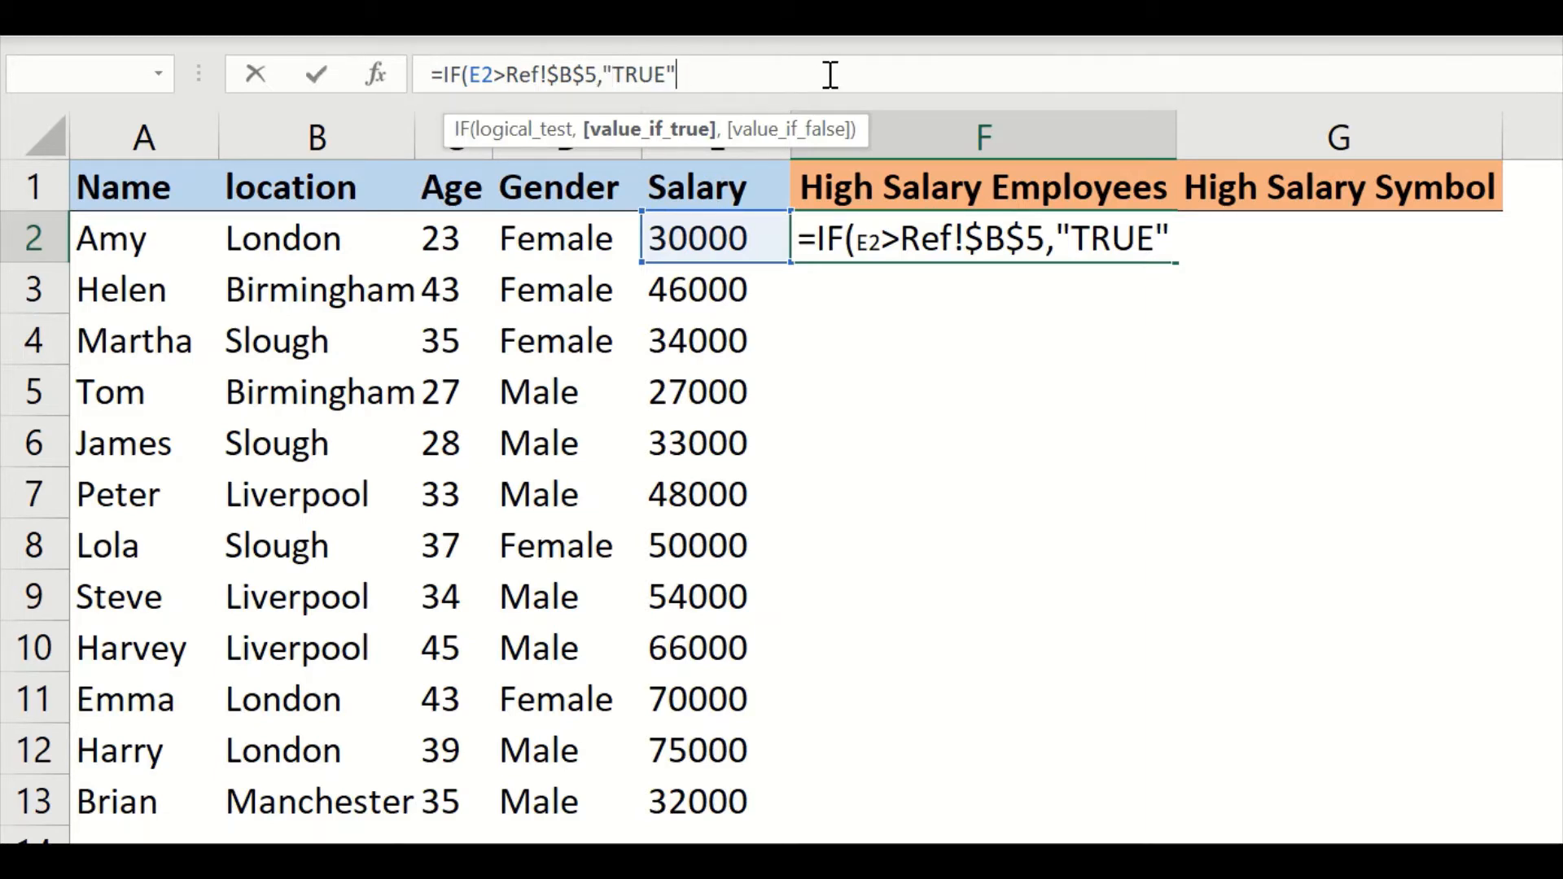
type(",")
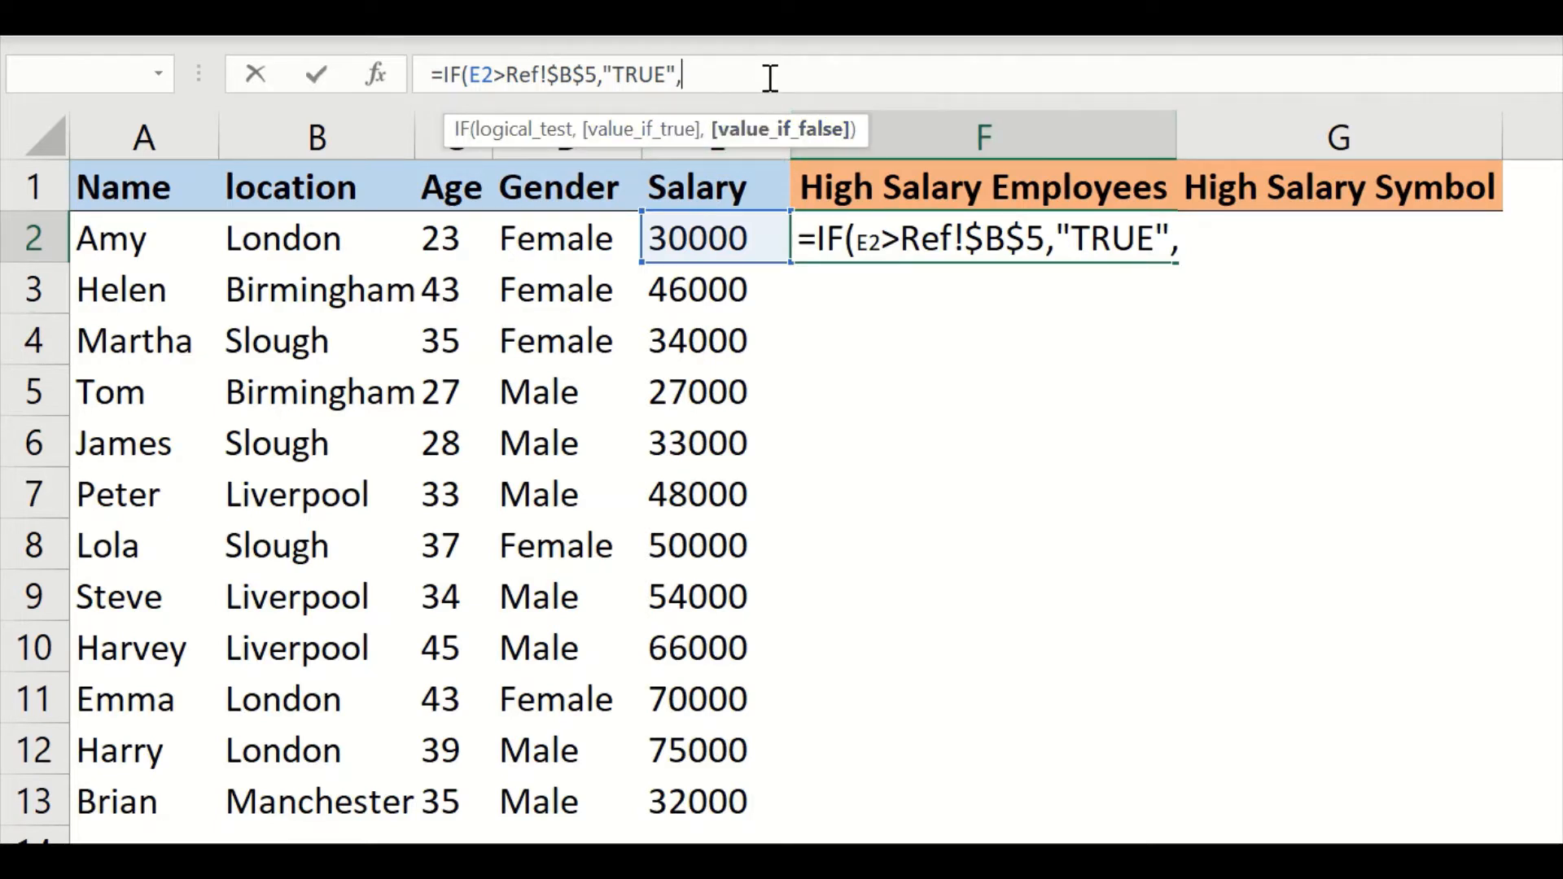
type("@")
key("BackSpace")
type("\",\"FALSE\"")
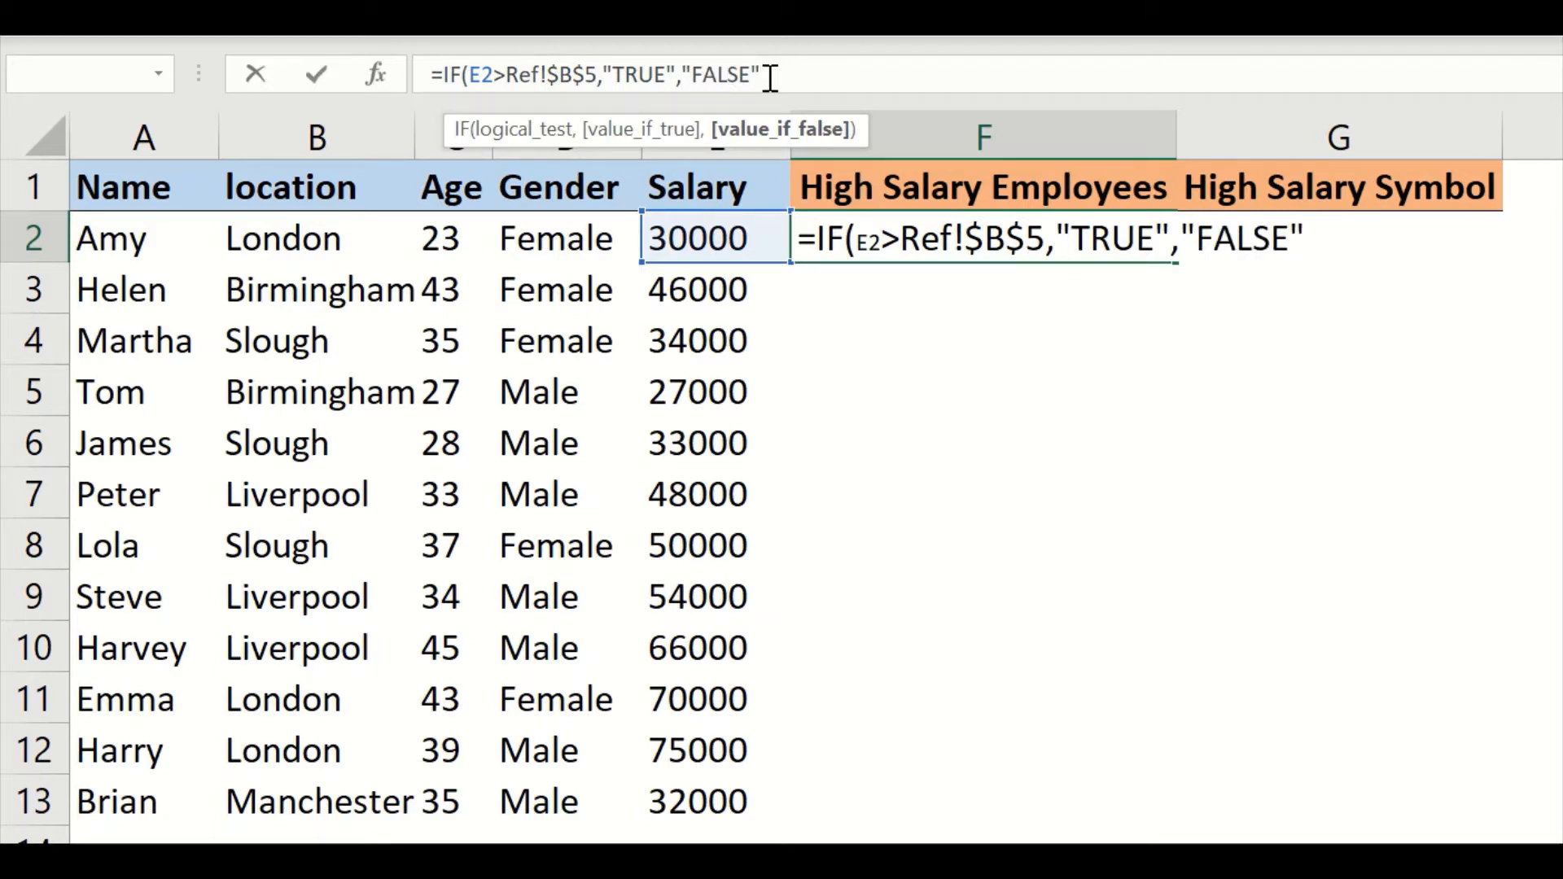
type(")")
key("Return")
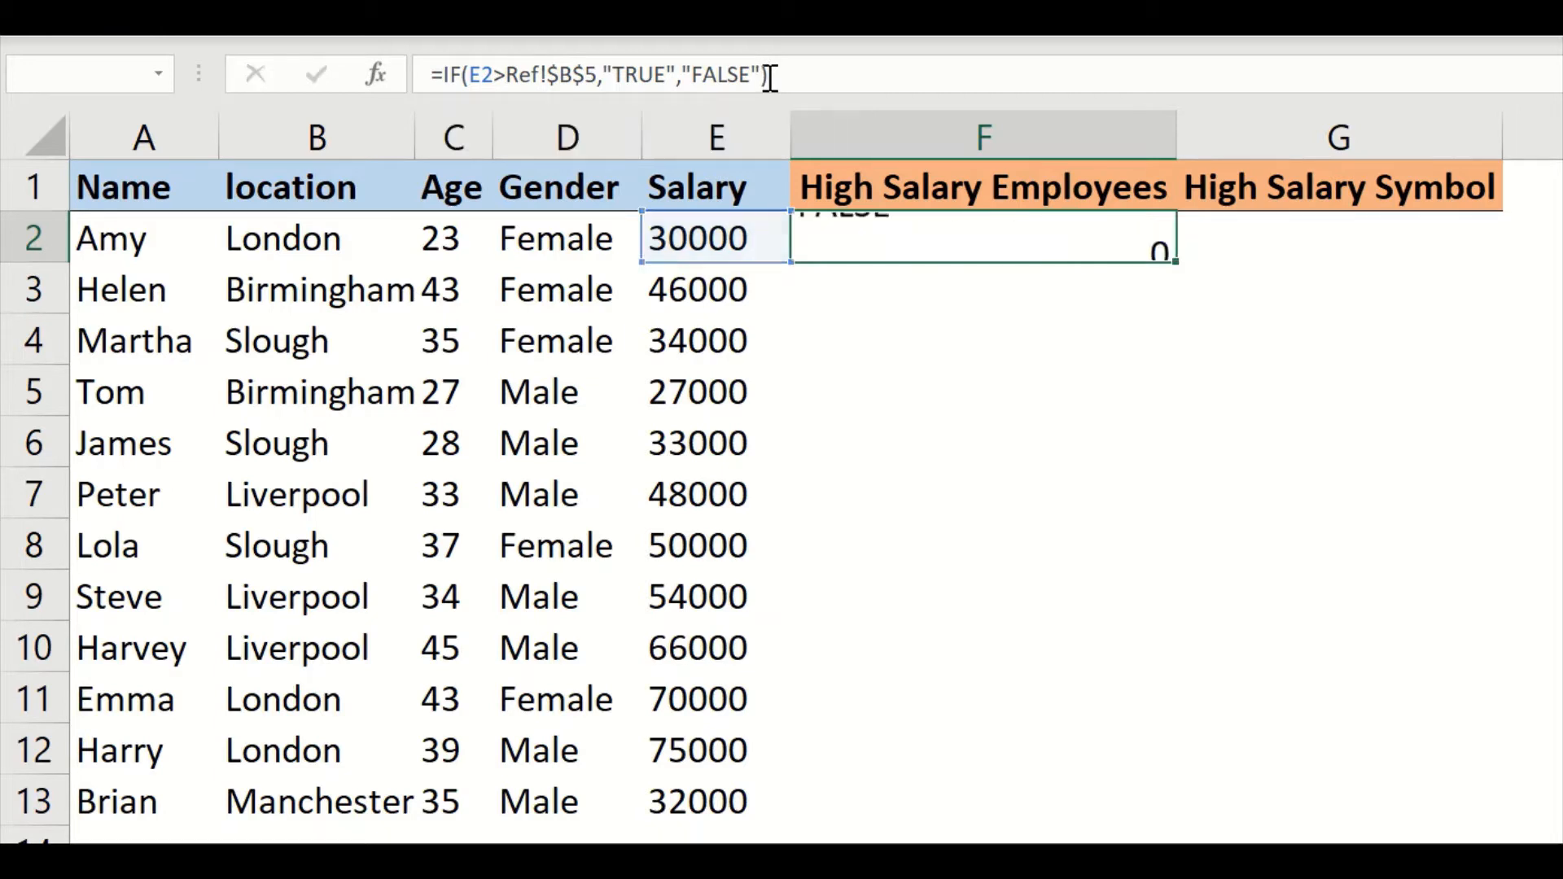
Step: Fill the F2 formula down to F13, and select E9:F12 to compare the results with the salaries
left_click(942, 228)
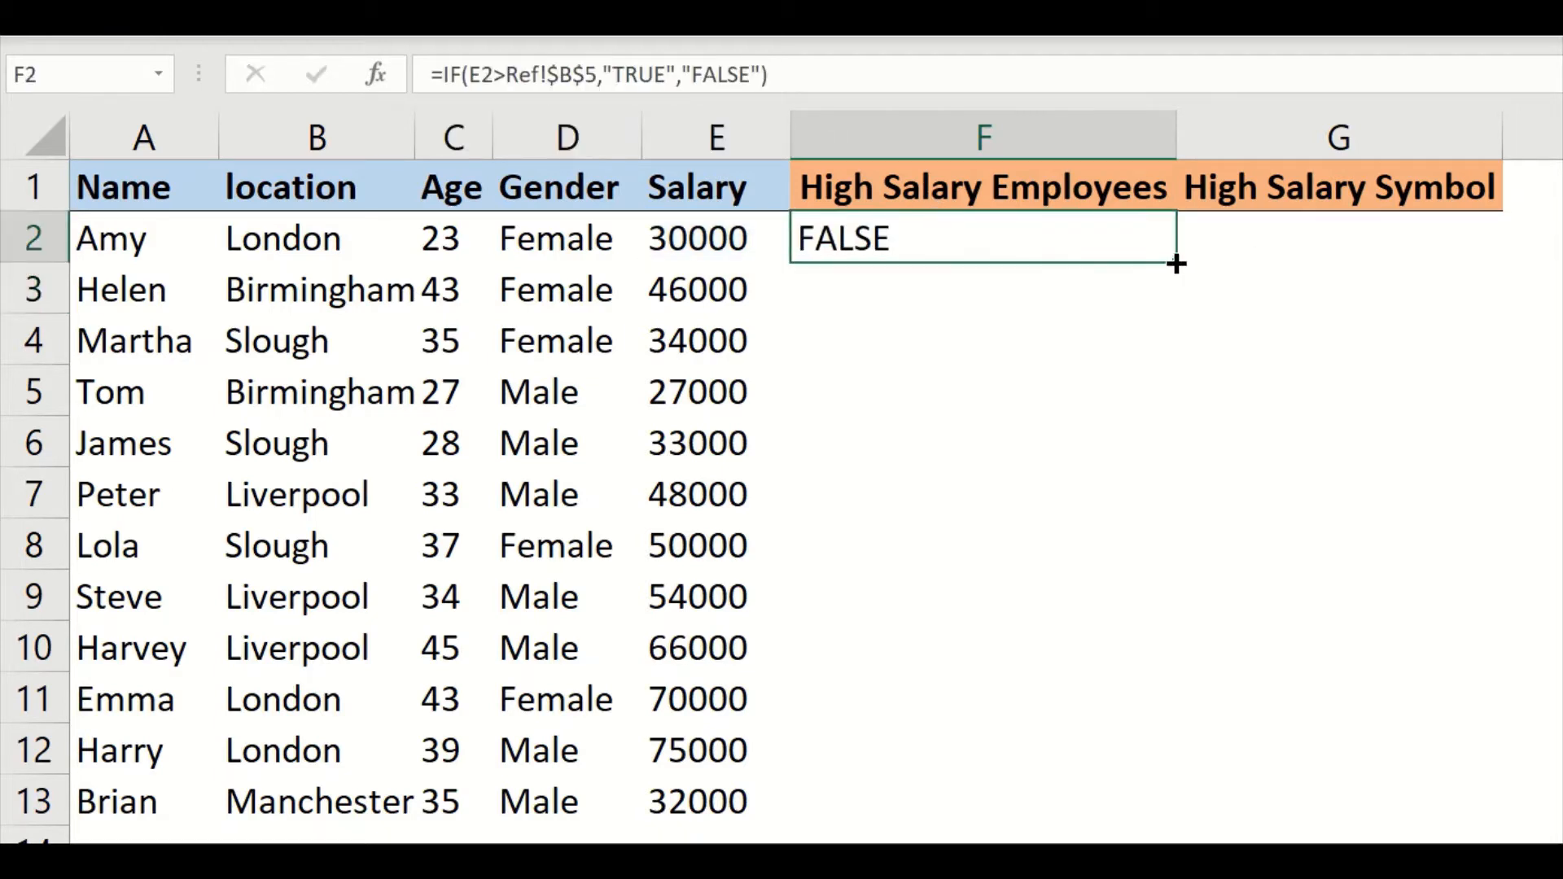
left_click_drag(1176, 260, 1090, 829)
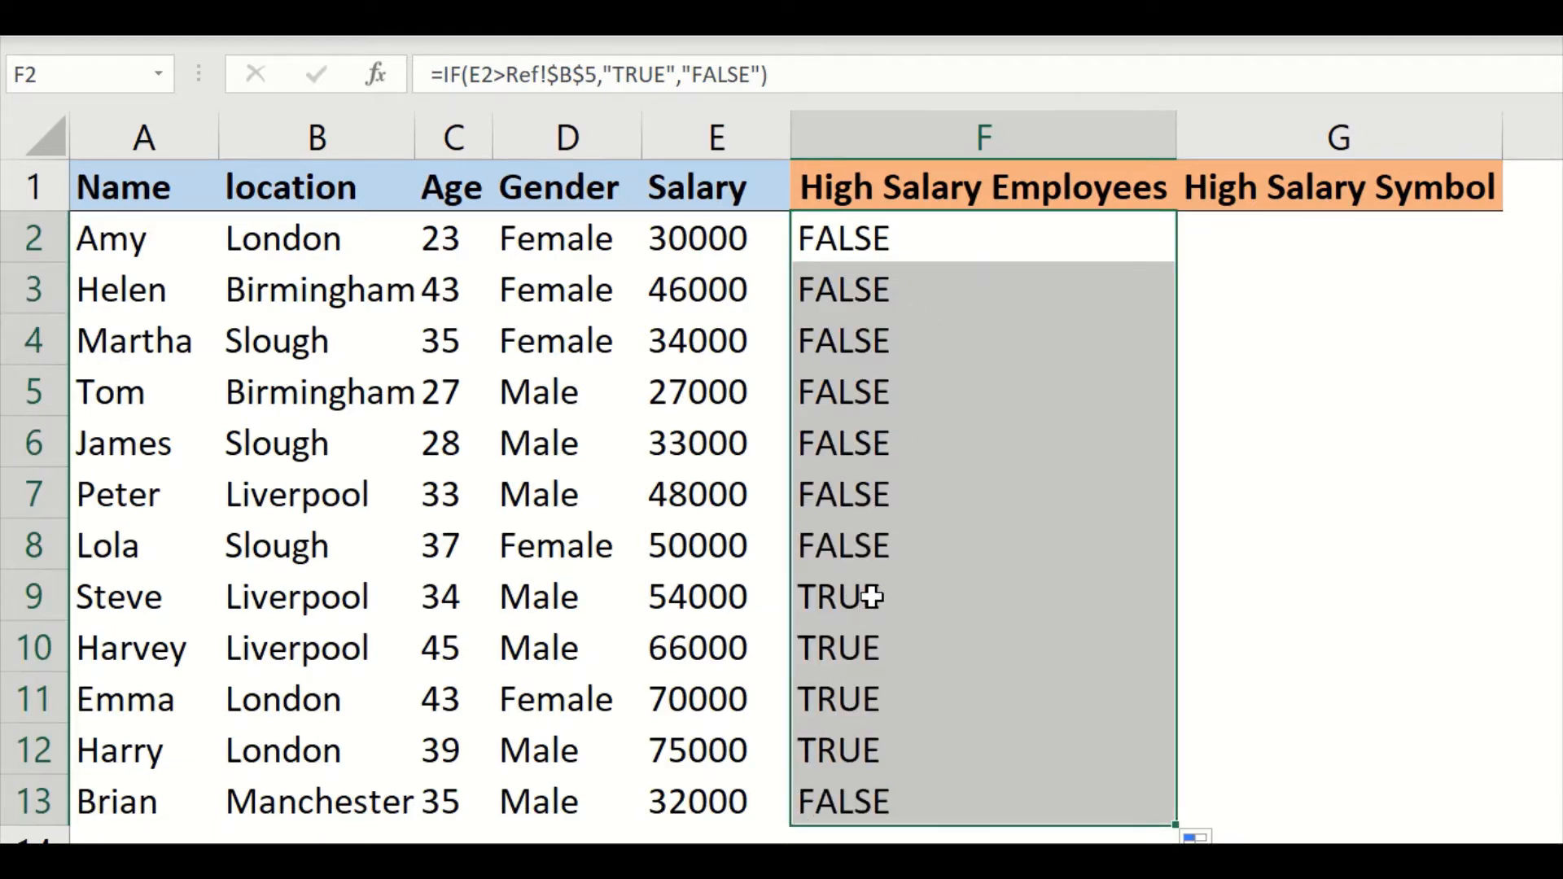
left_click_drag(861, 595, 836, 743)
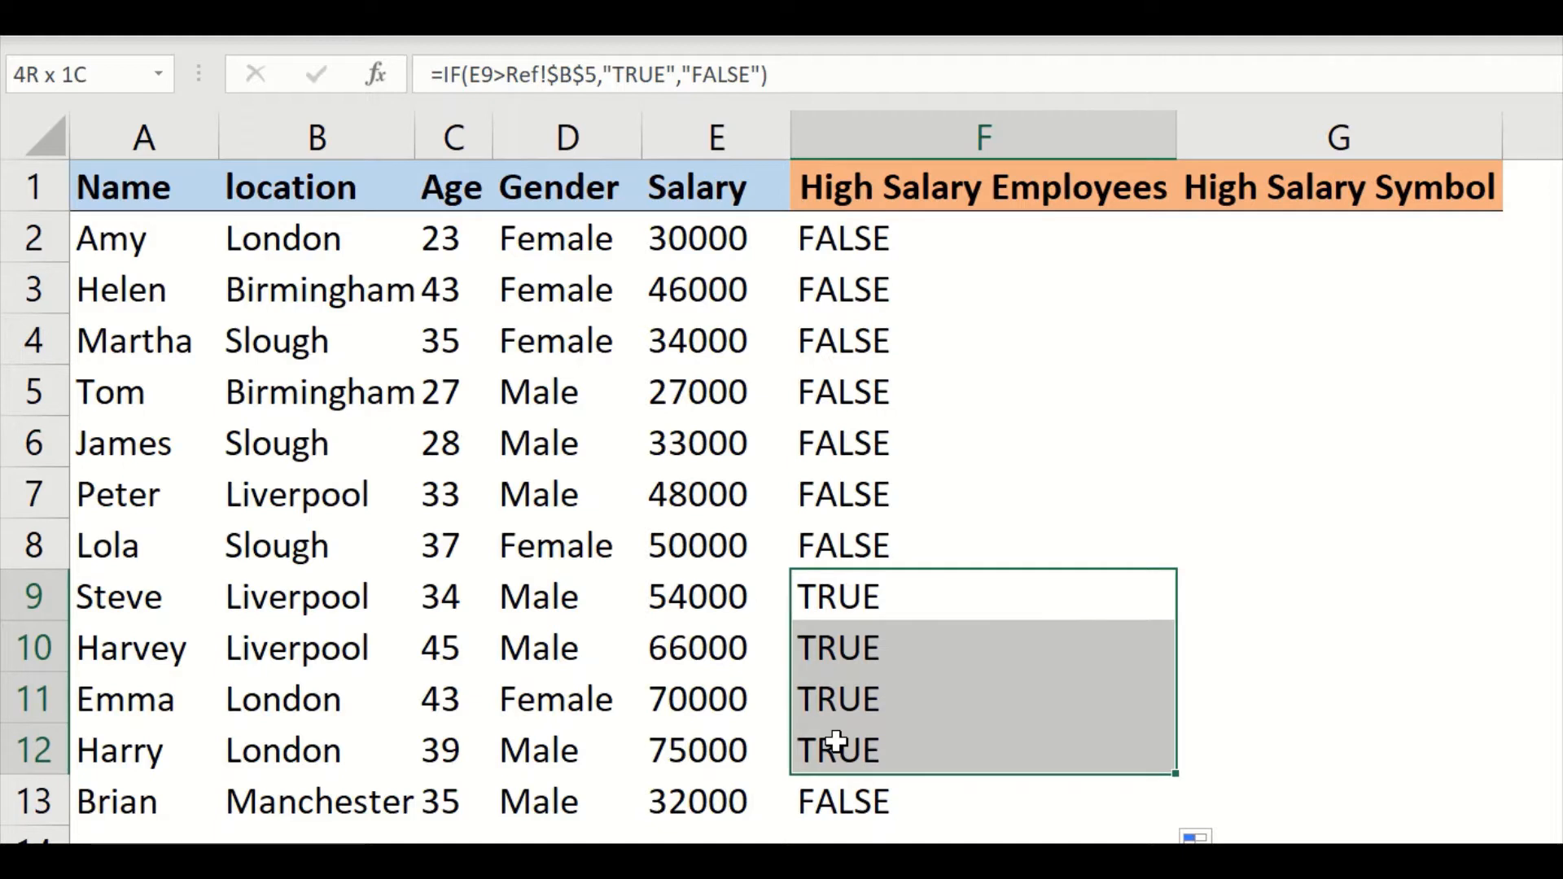
left_click_drag(836, 742, 698, 724)
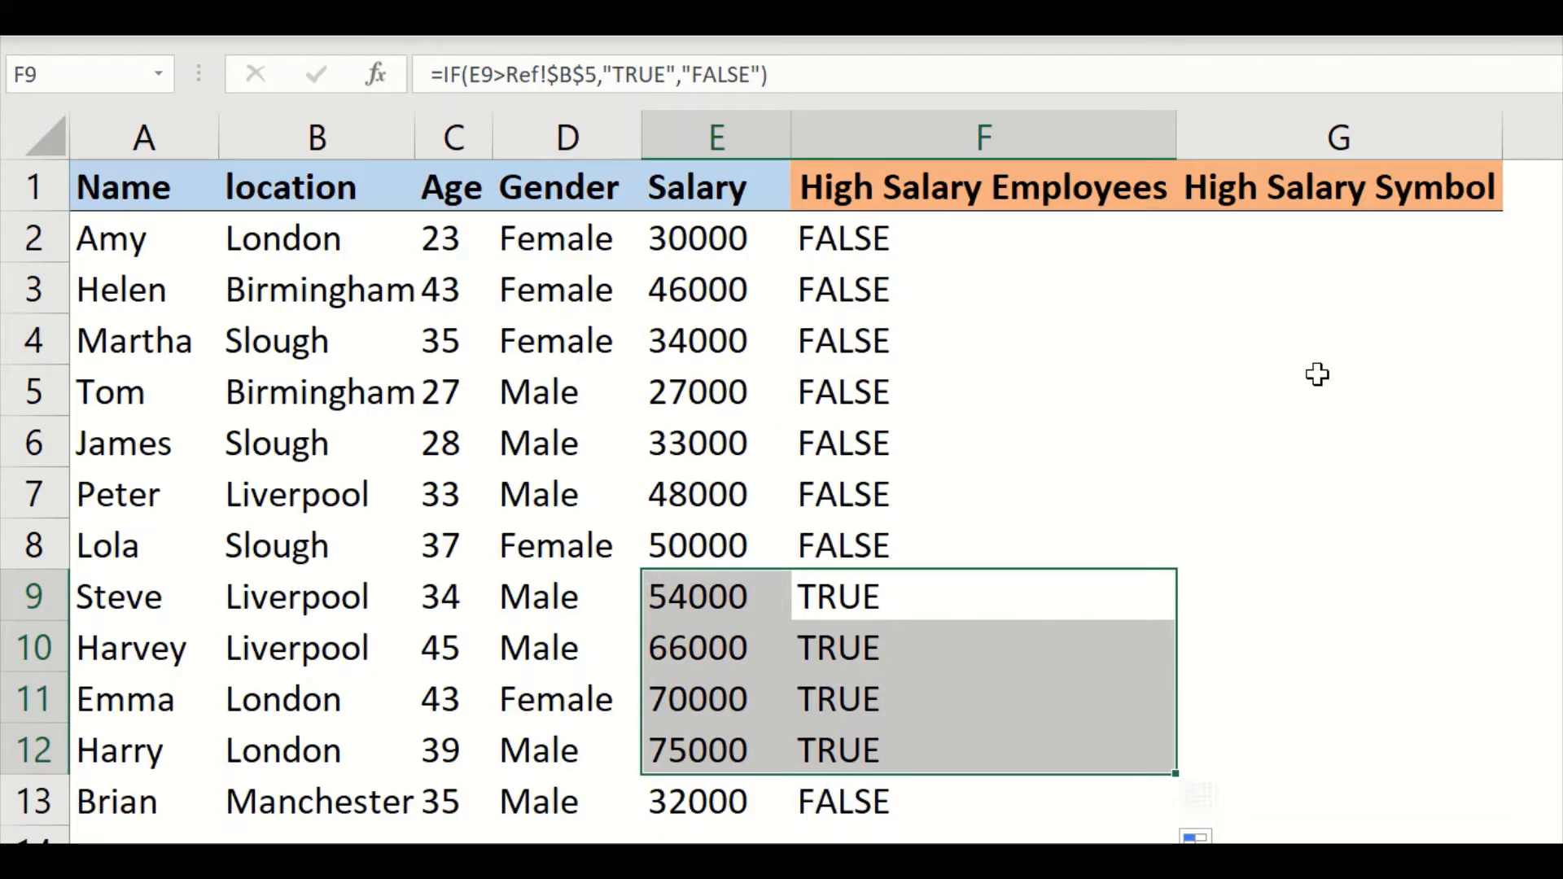
Step: Begin an IF formula in G2 under High Salary Symbol that tests whether E2 is greater than the absolute reference Ref!$B$5
left_click(1320, 232)
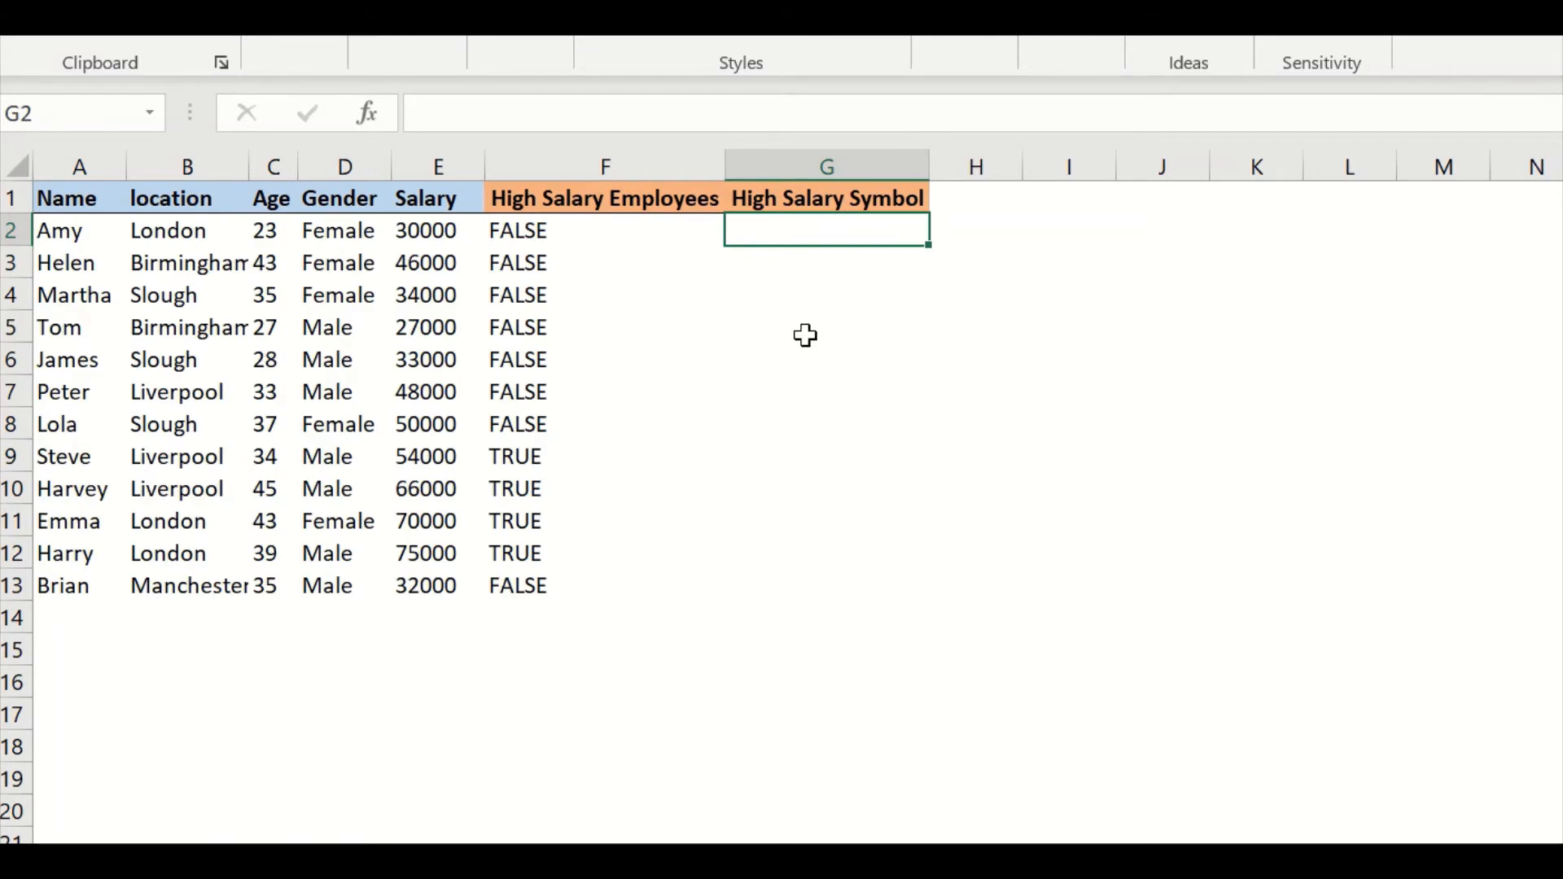
left_click(864, 151)
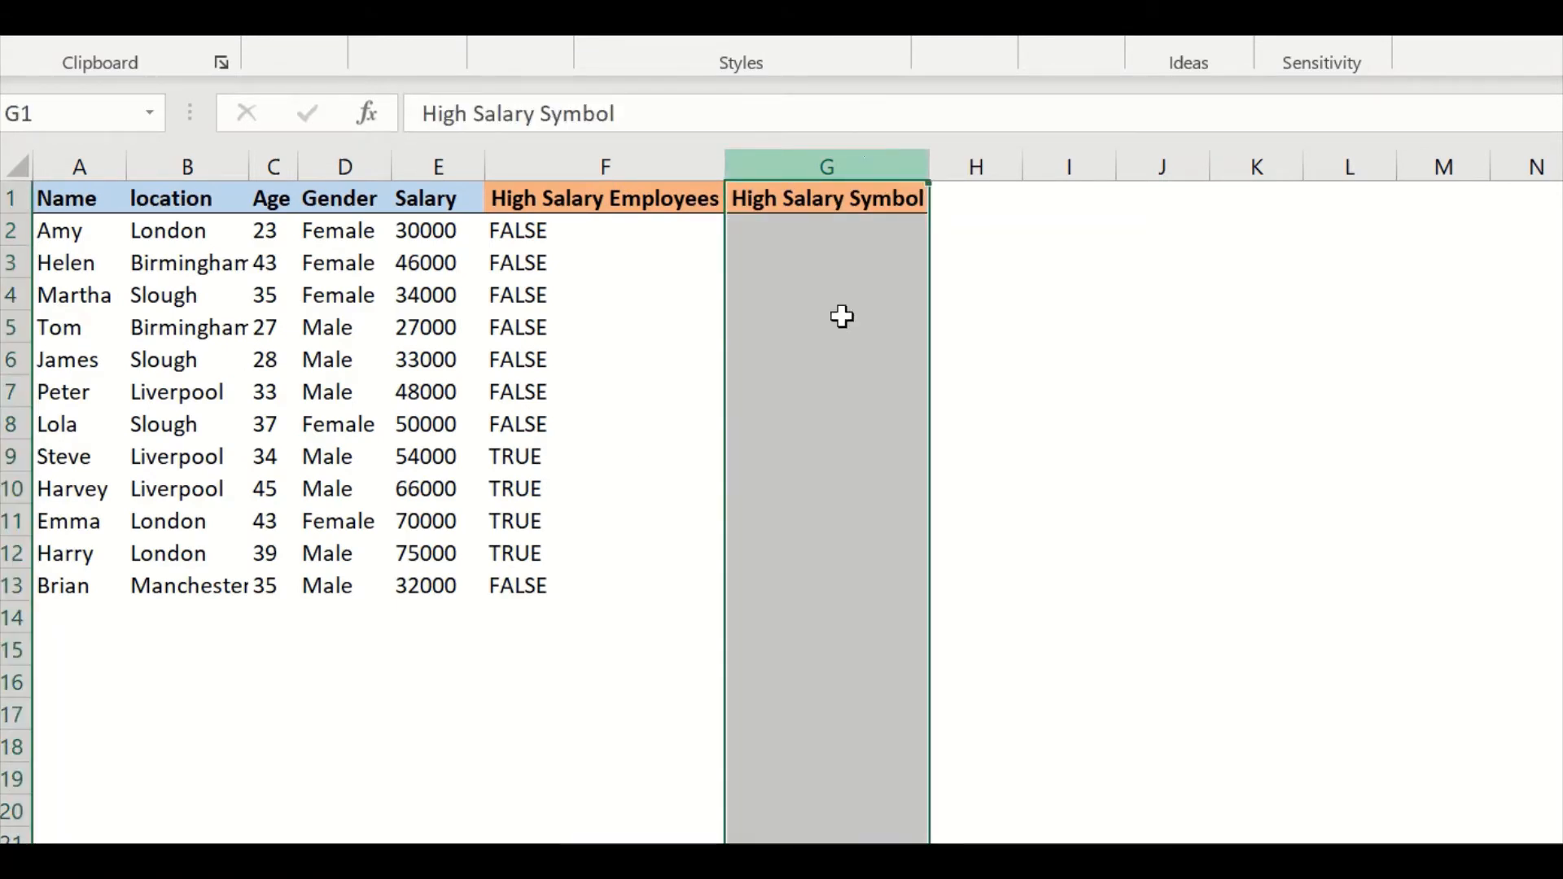
left_click(842, 392)
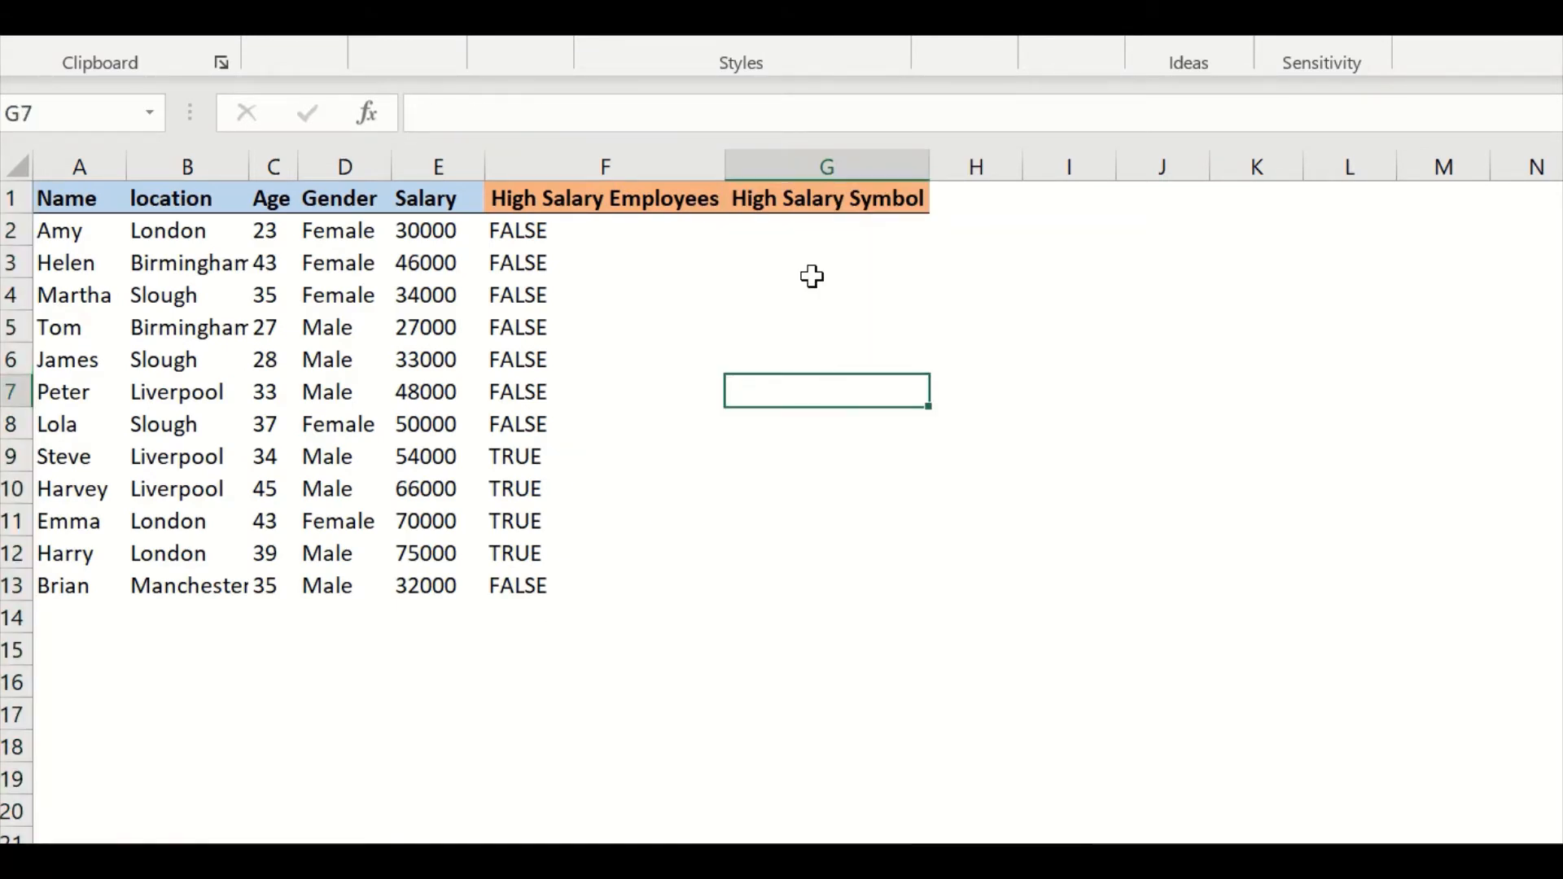
left_click(817, 230)
type("=IF(")
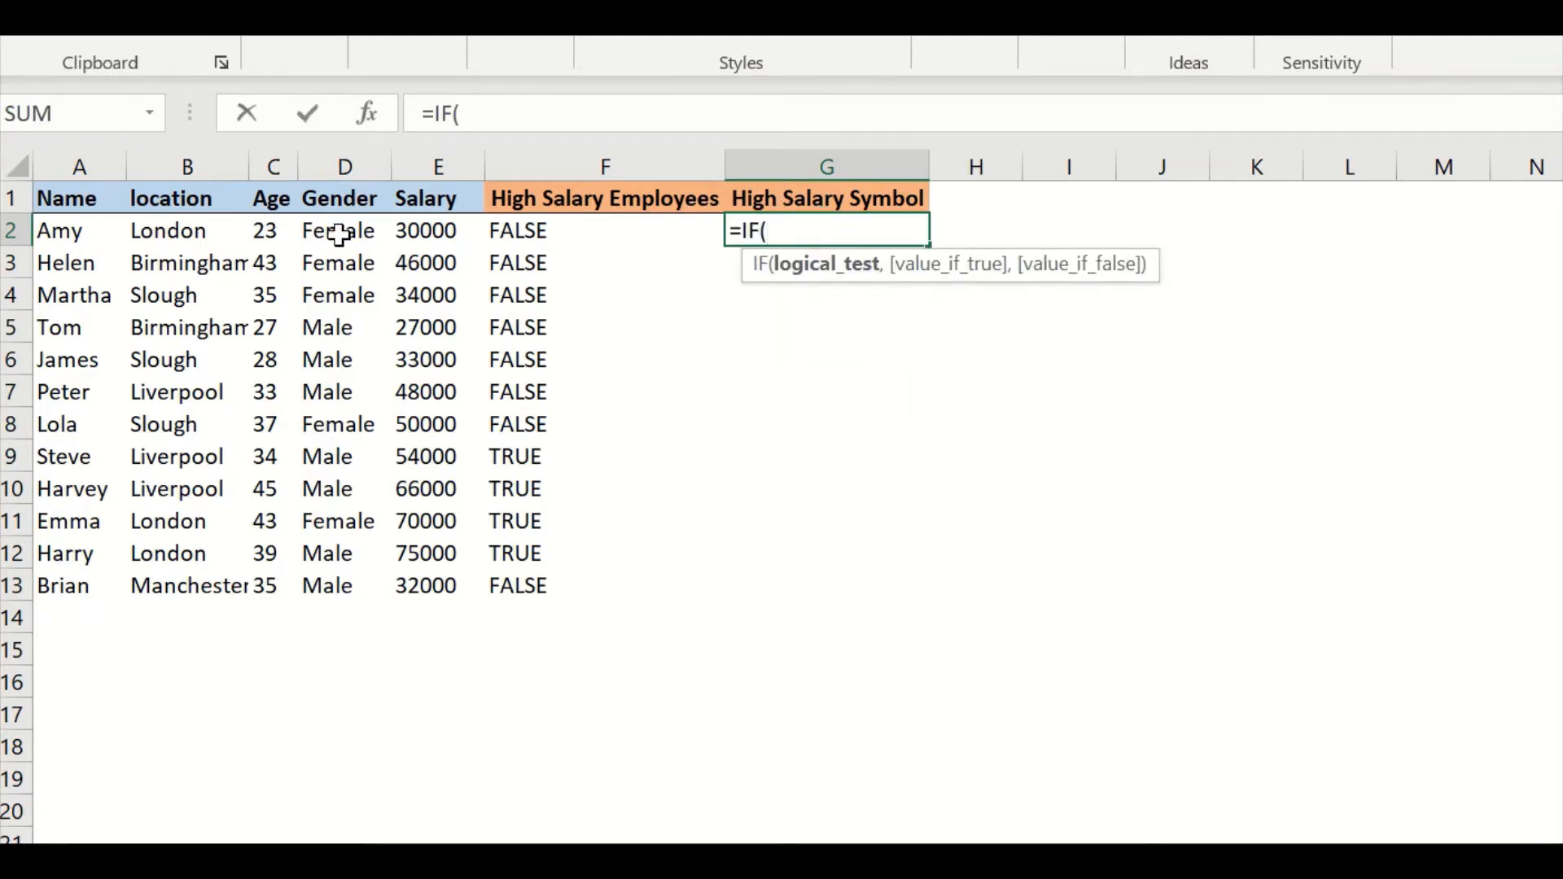
left_click(436, 231)
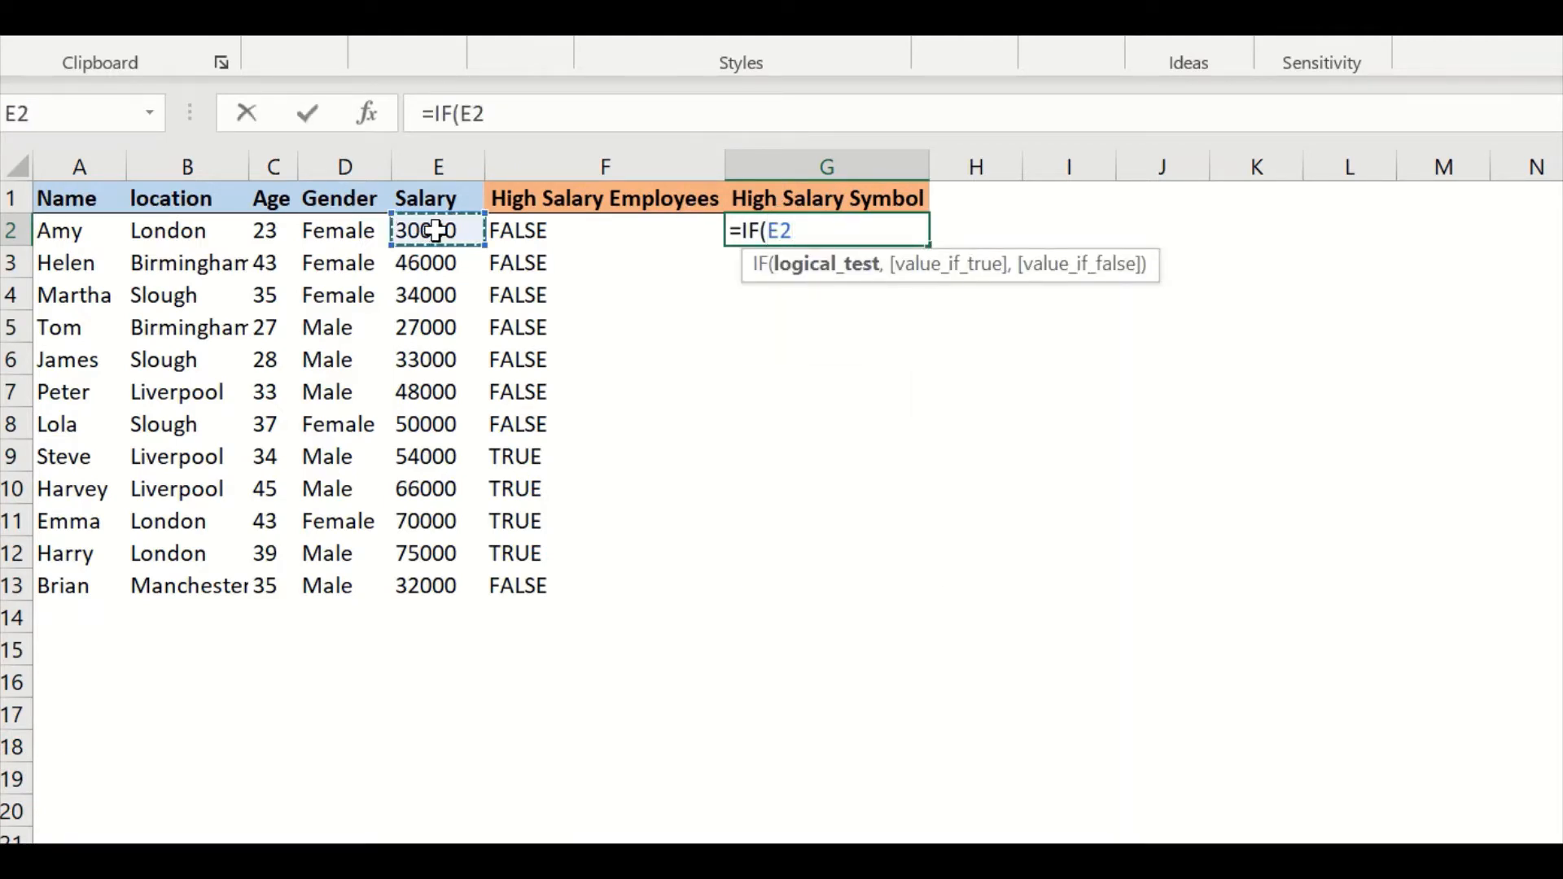
type(">")
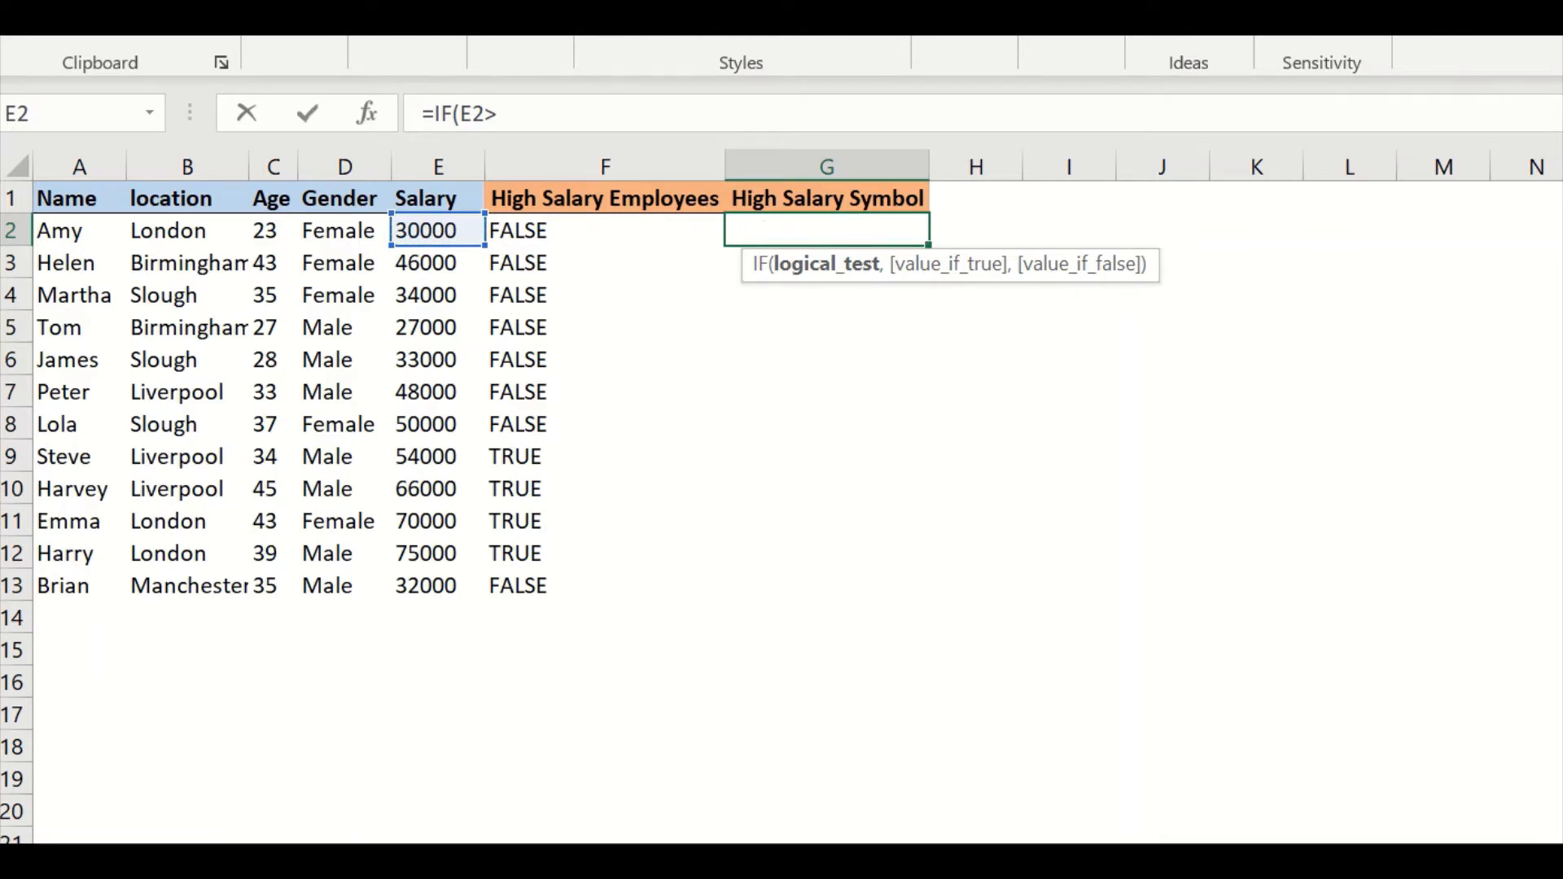
key("ctrl+Page_Down")
left_click(159, 328)
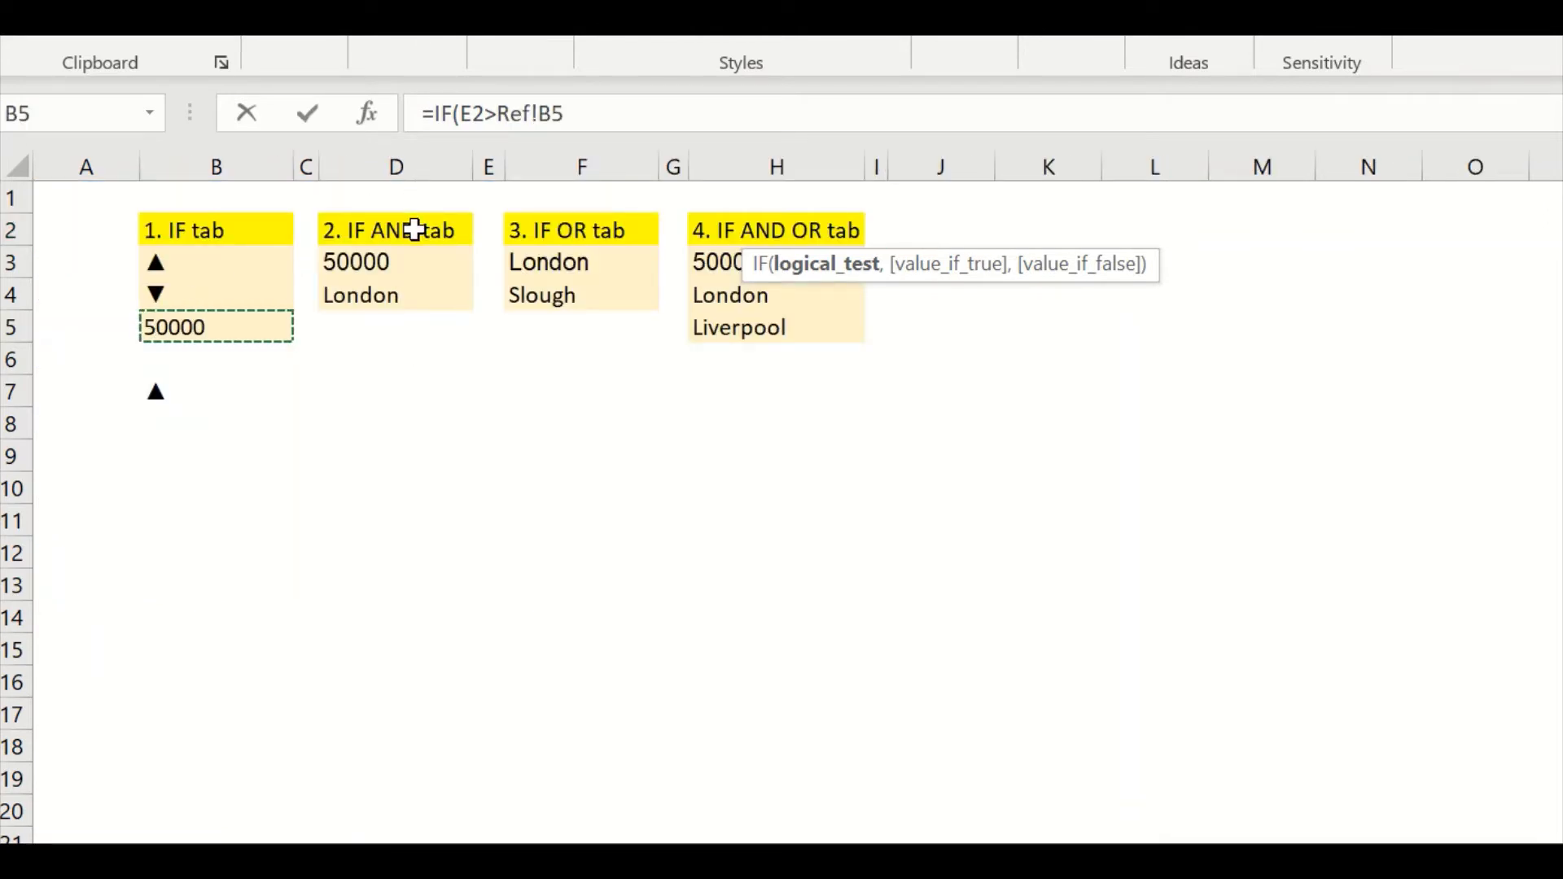
key("F4")
type(",")
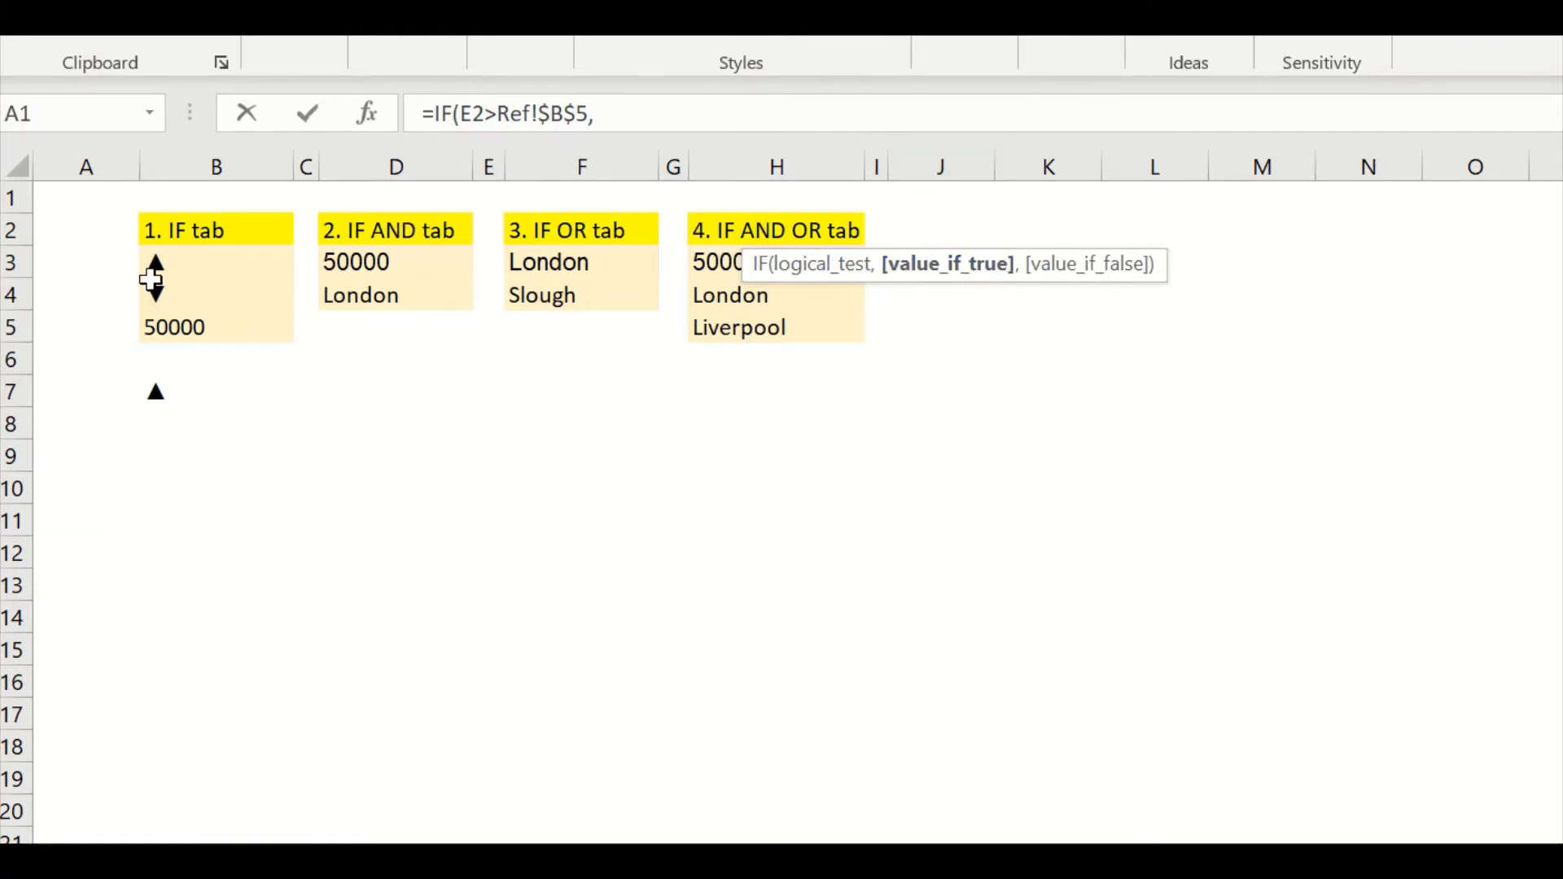
Step: Complete the G2 formula with absolute references so it returns Ref!$B$3 when the condition is met and Ref!$B$4 otherwise
left_click(159, 264)
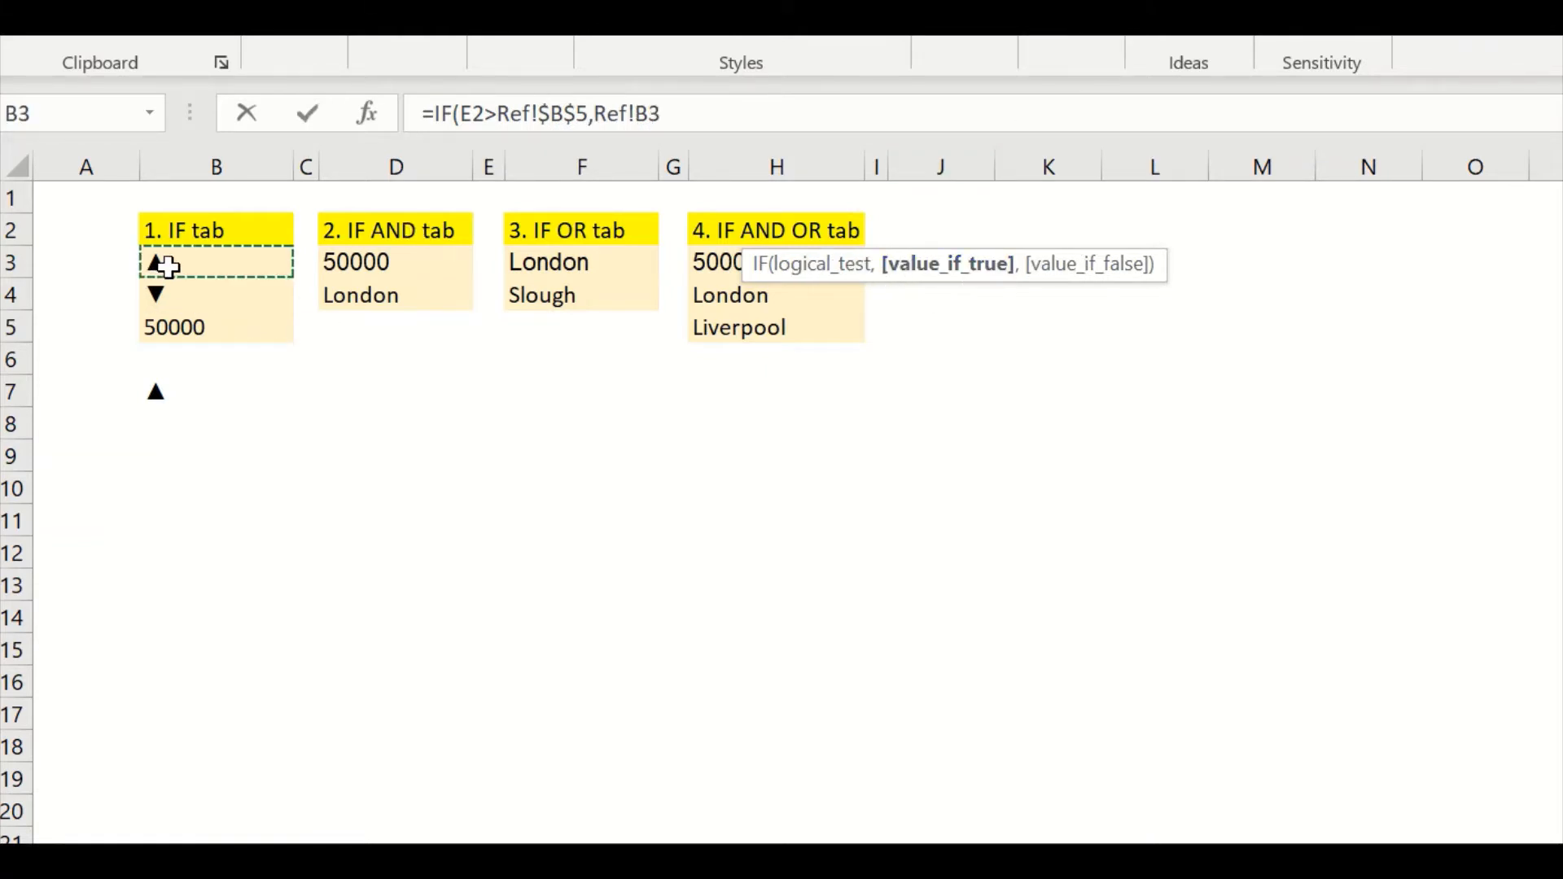
key("F4")
left_click(779, 110)
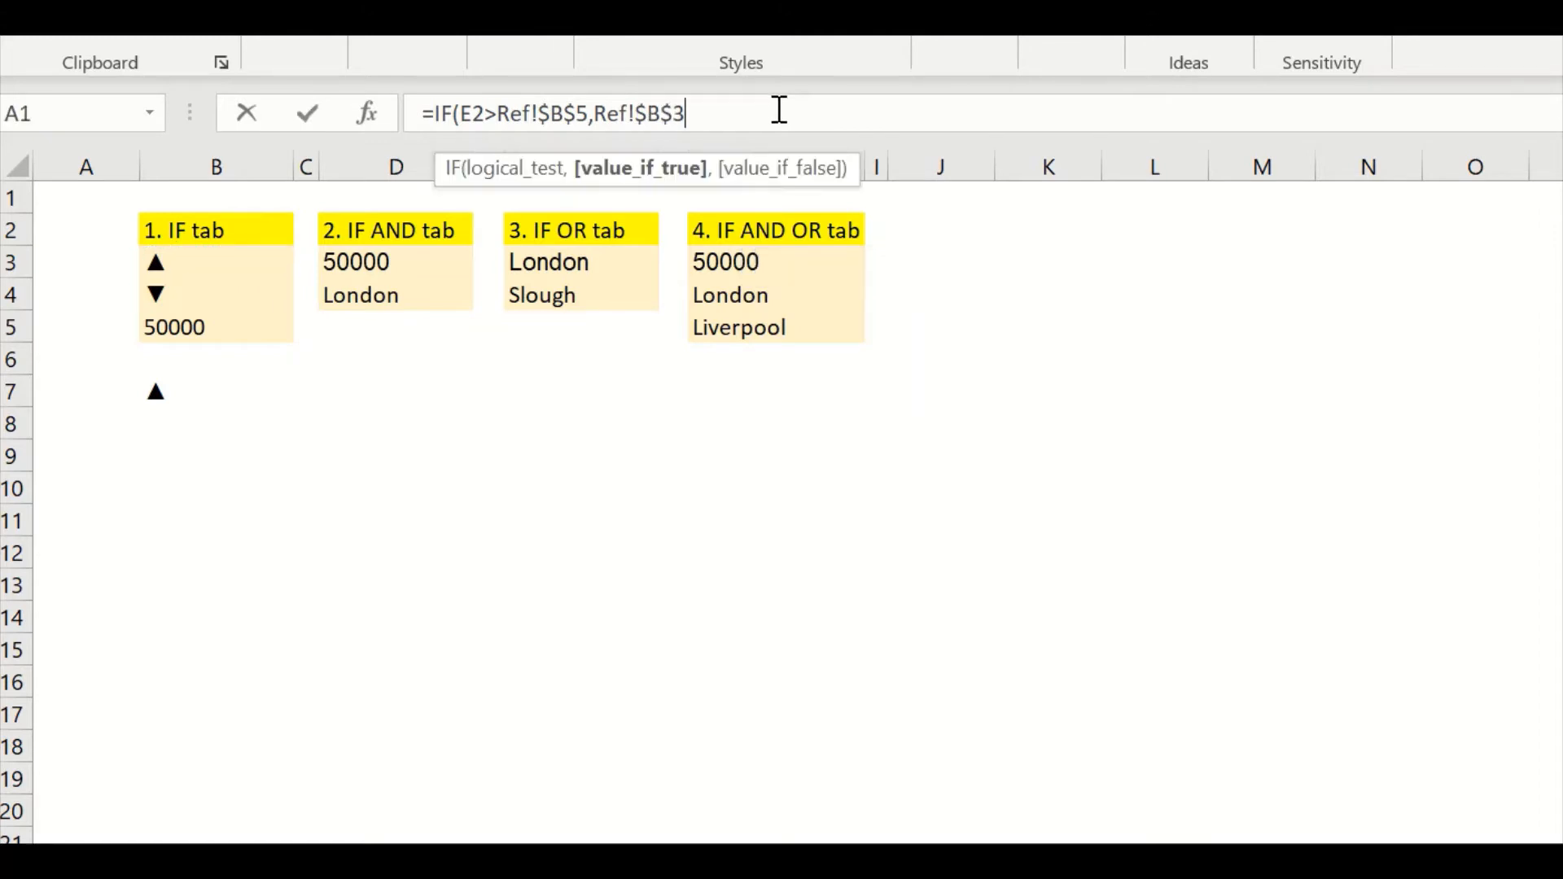
type(",")
left_click(216, 299)
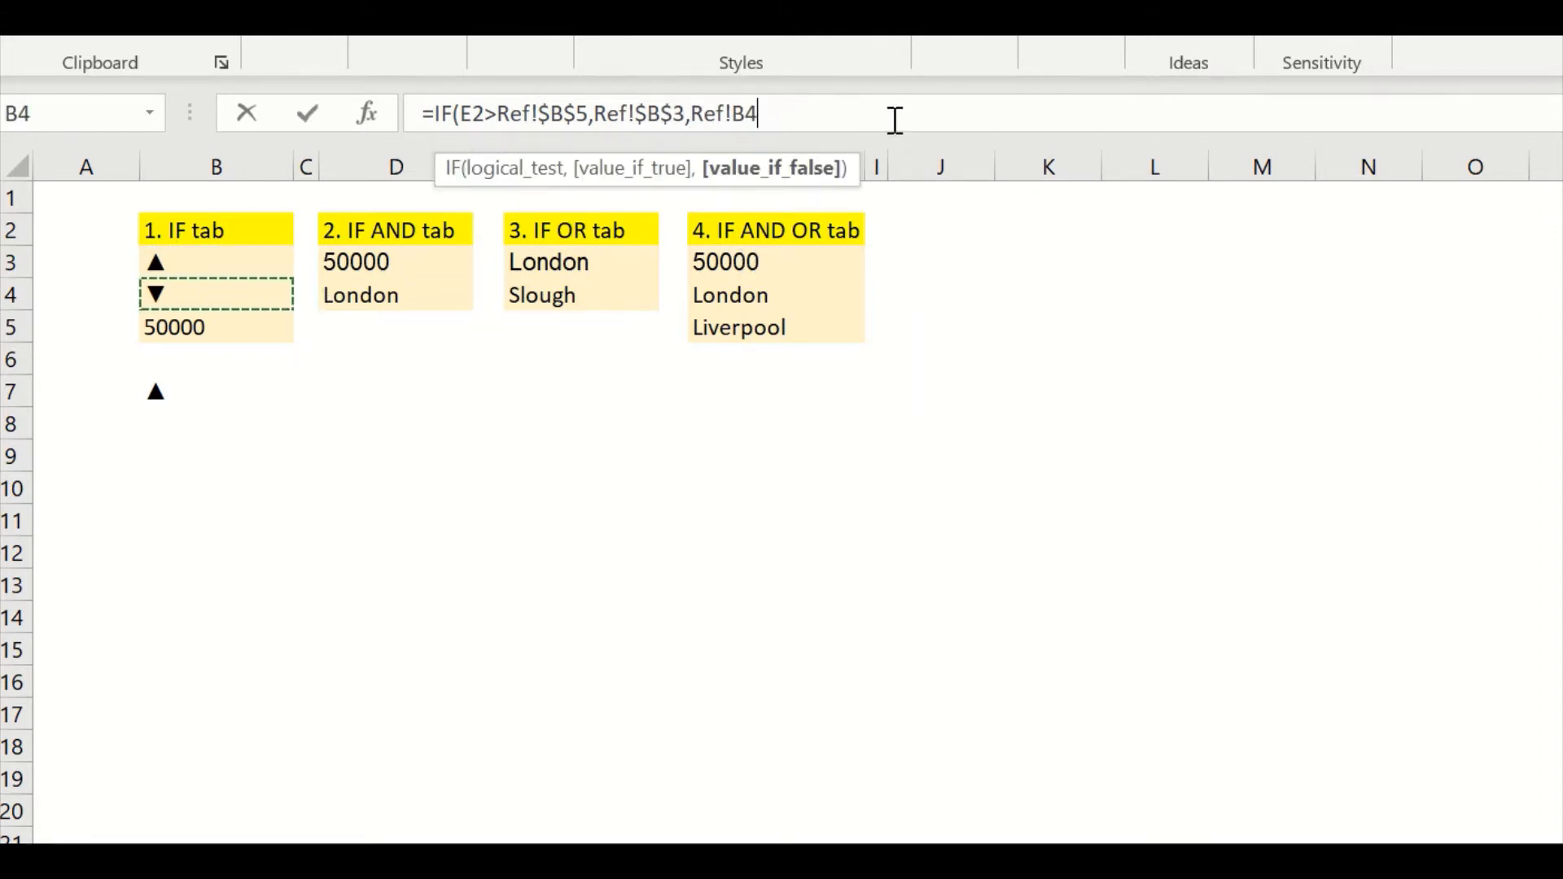
key("F4")
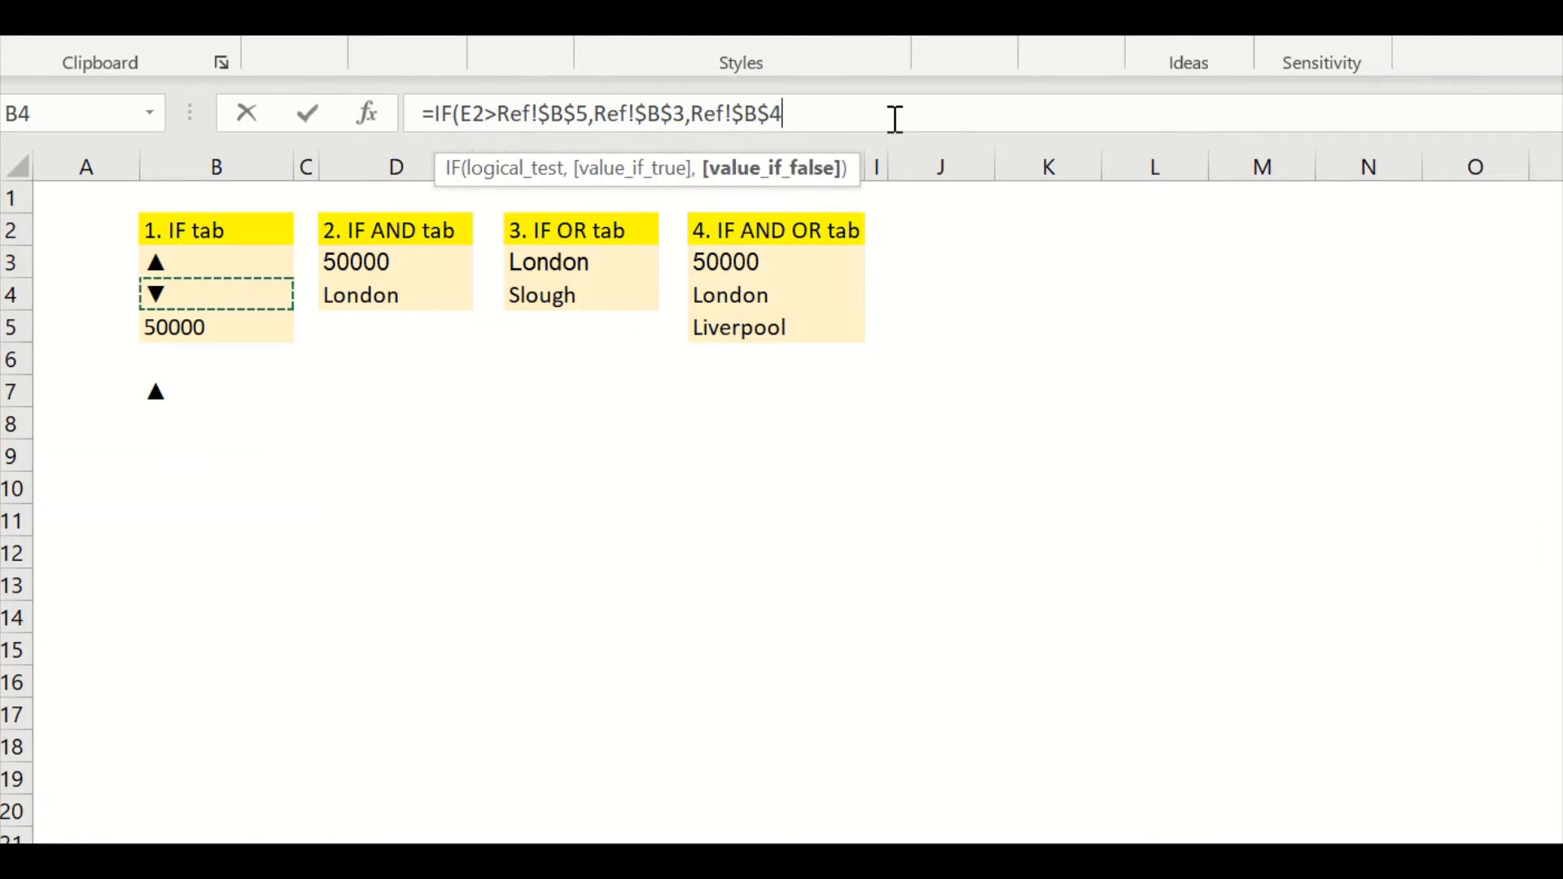
type(")")
key("Return")
Step: Fill the G2 formula down to G13, and select A9:G12 to compare the symbols with the salaries
left_click(846, 234)
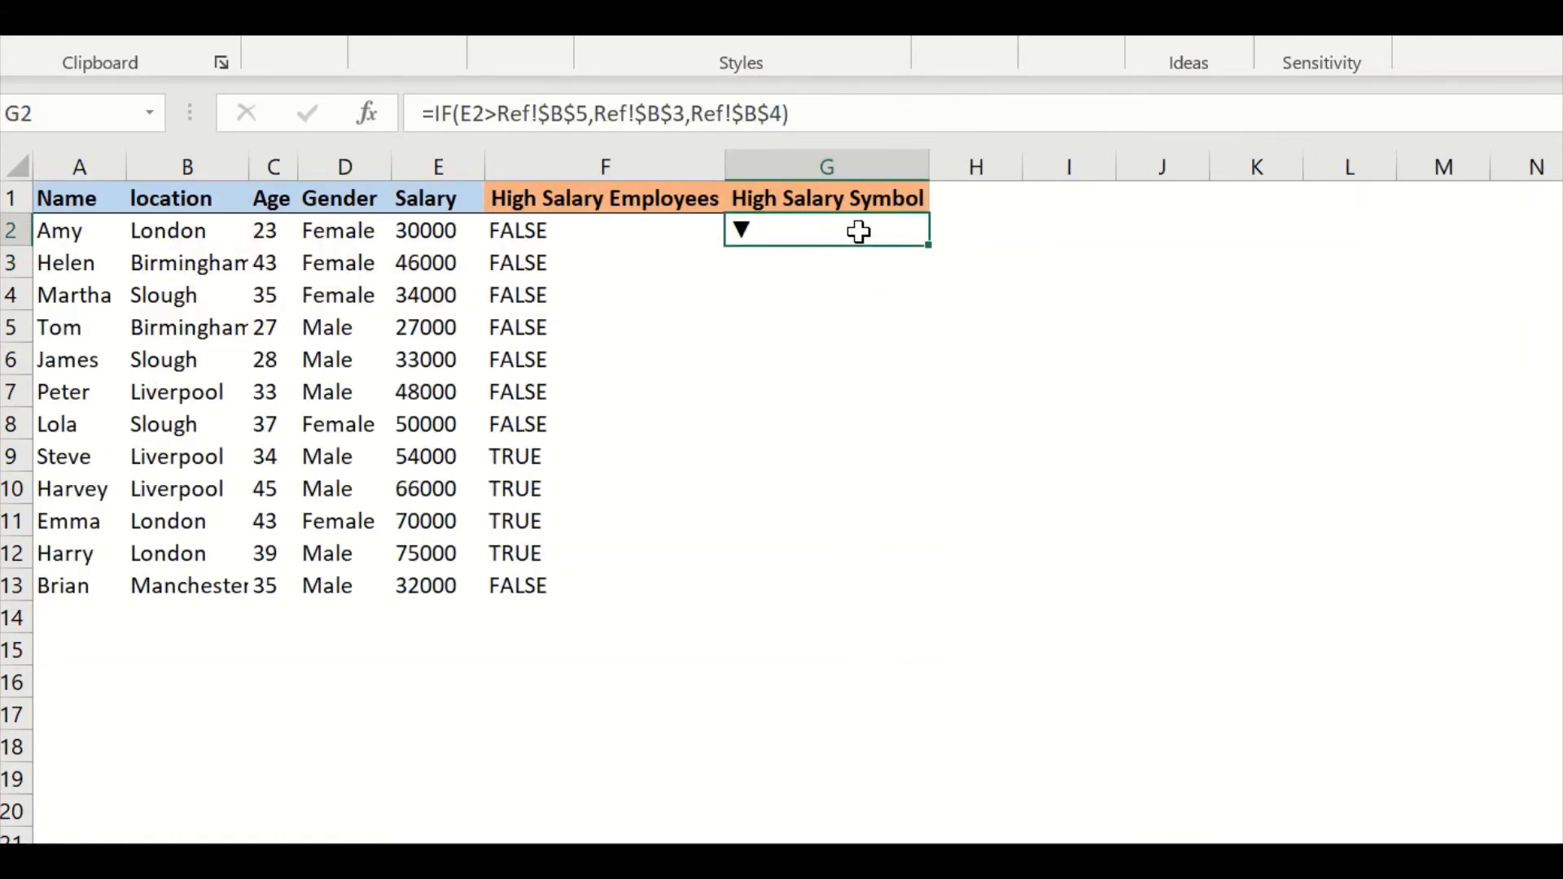
left_click_drag(929, 244, 934, 600)
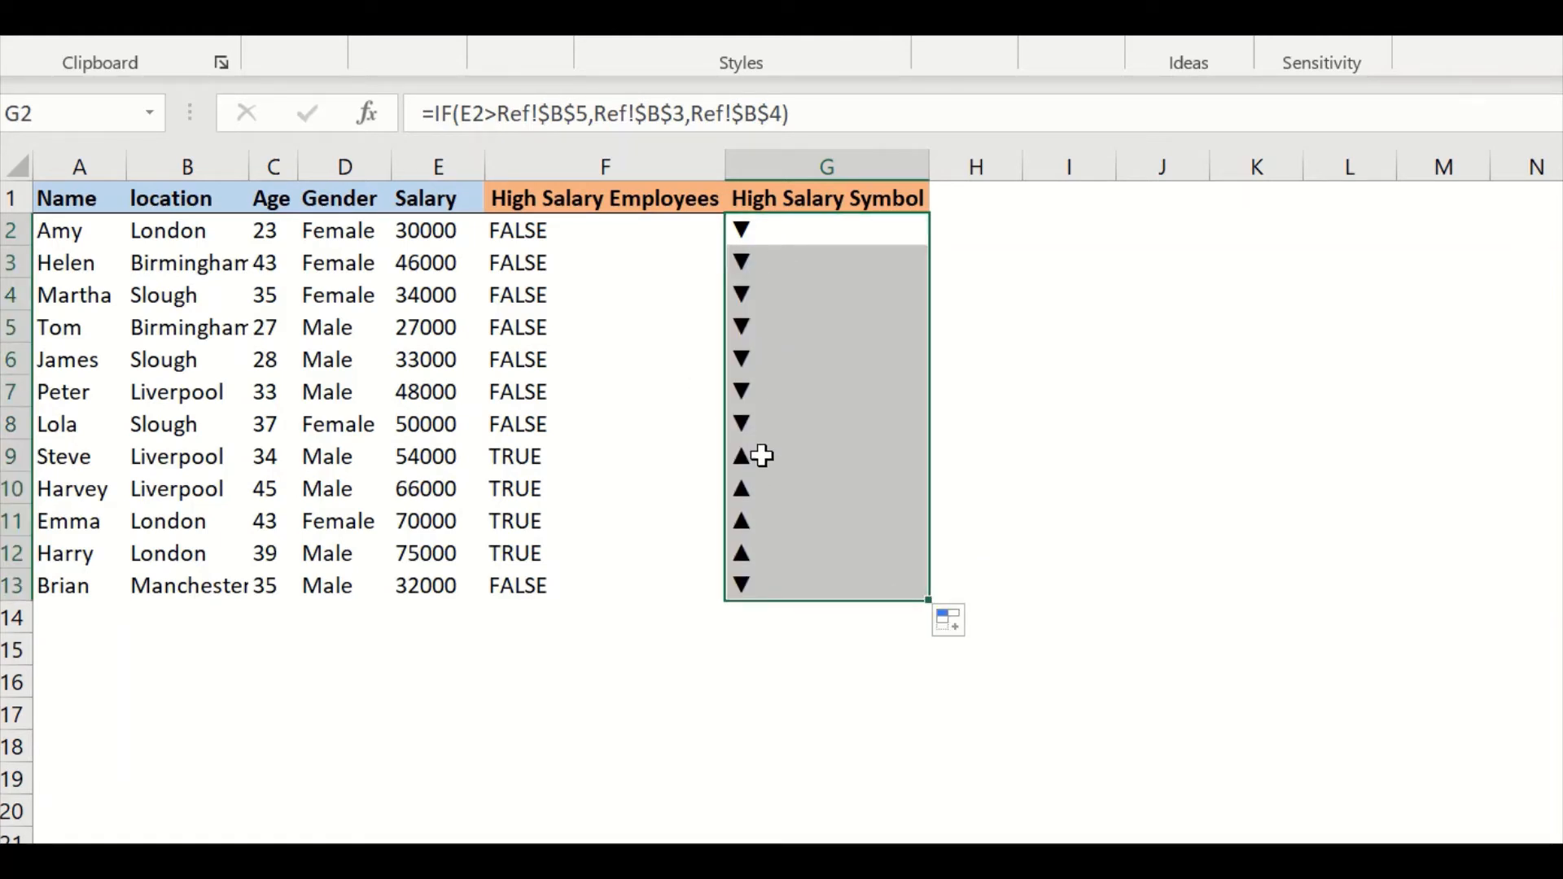
left_click_drag(760, 453, 90, 552)
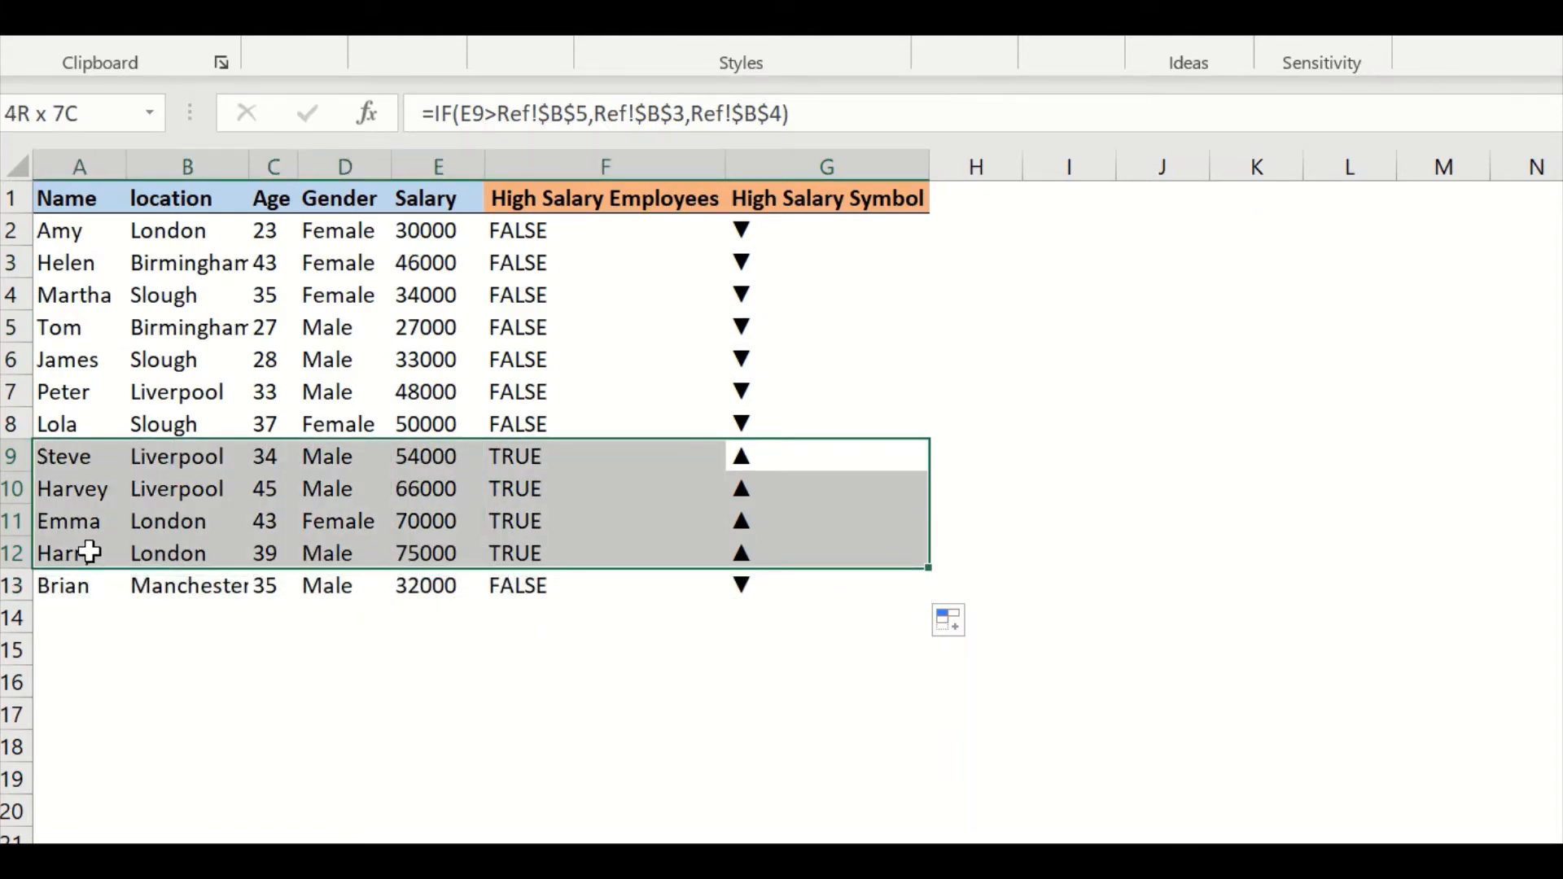
left_click(673, 643)
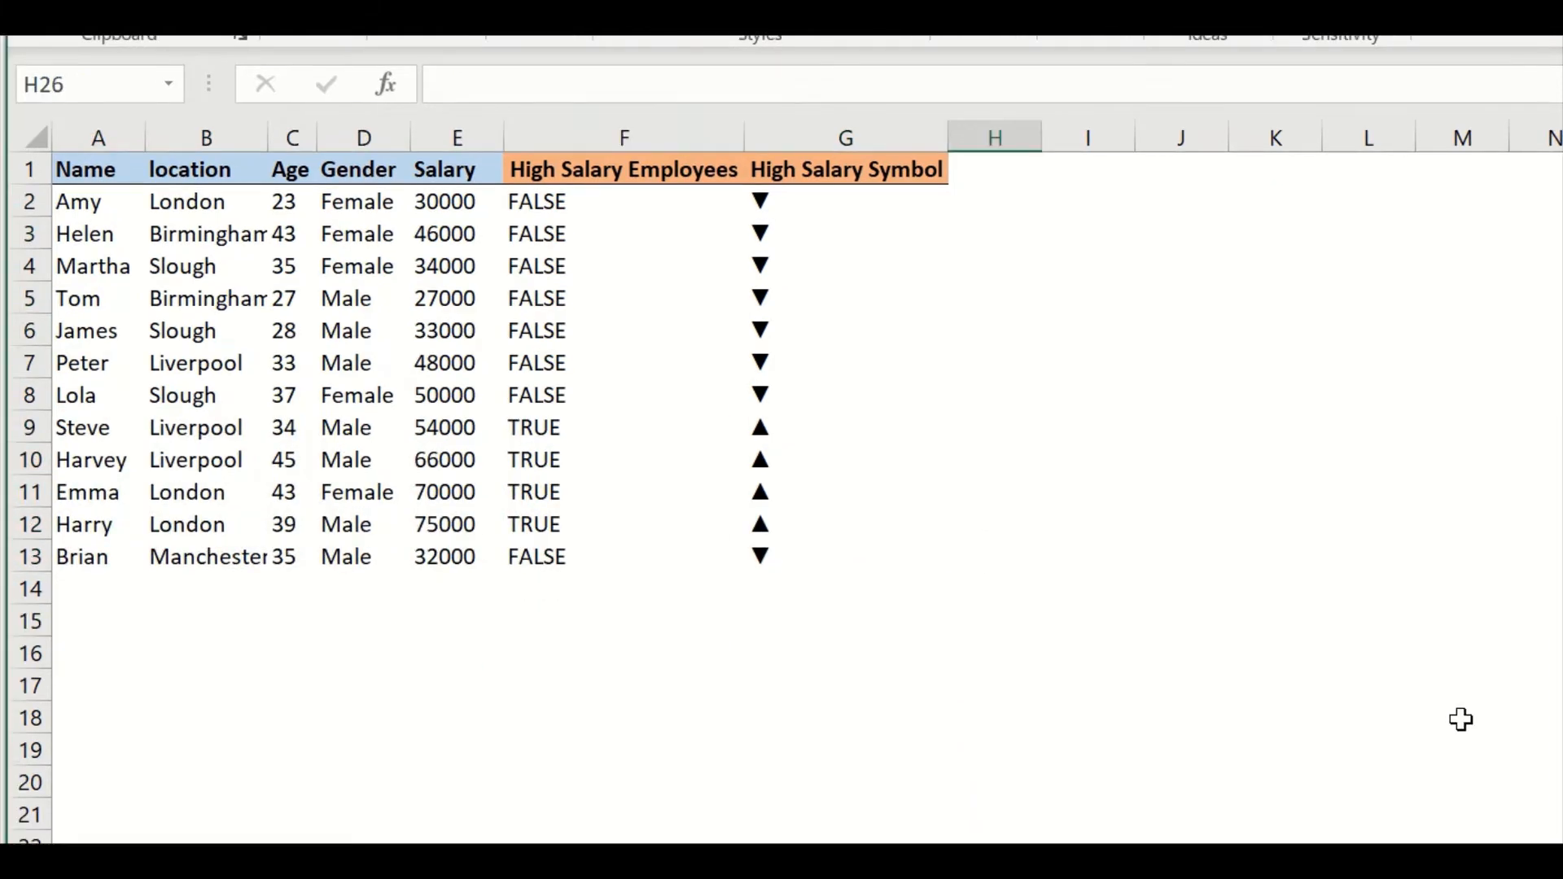
Step: Copy the ▲ symbol from the content of cell B3 on the Ref sheet
left_click(811, 140)
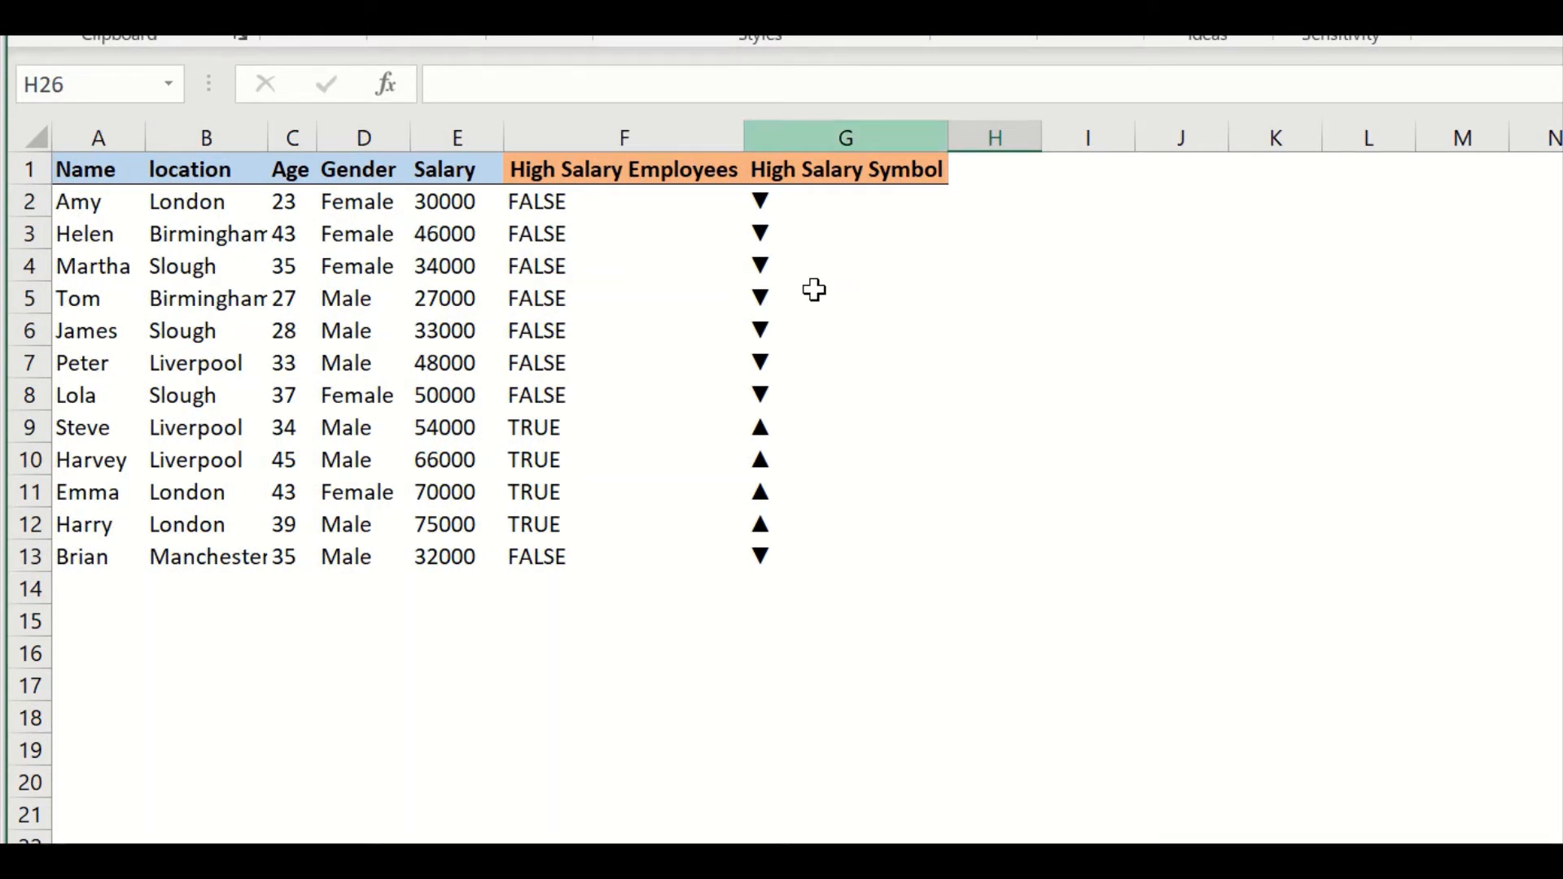
left_click(820, 135)
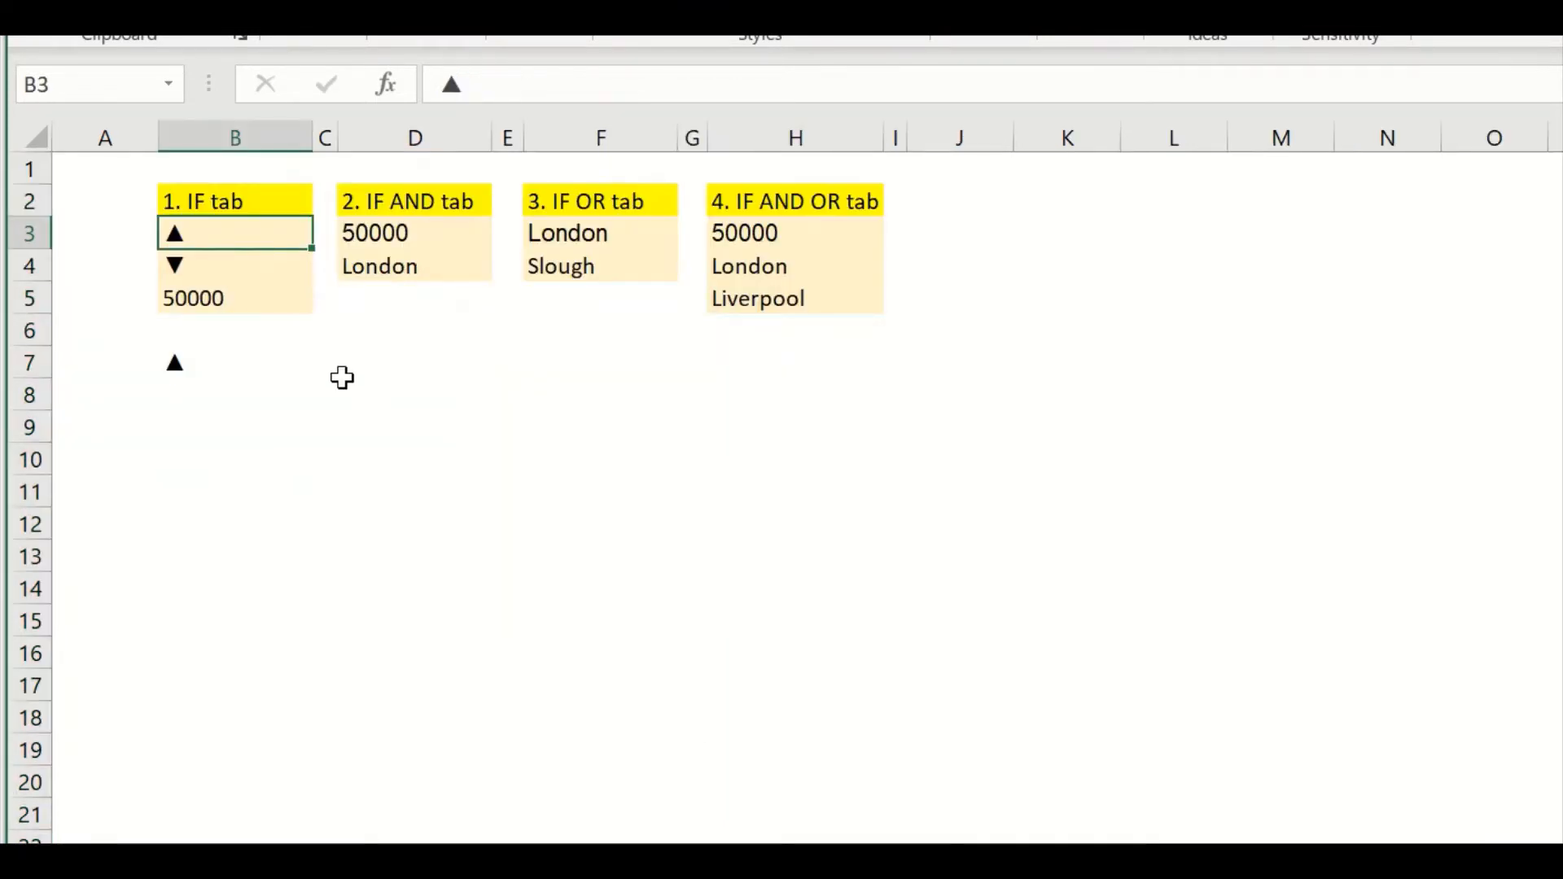
right_click(174, 232)
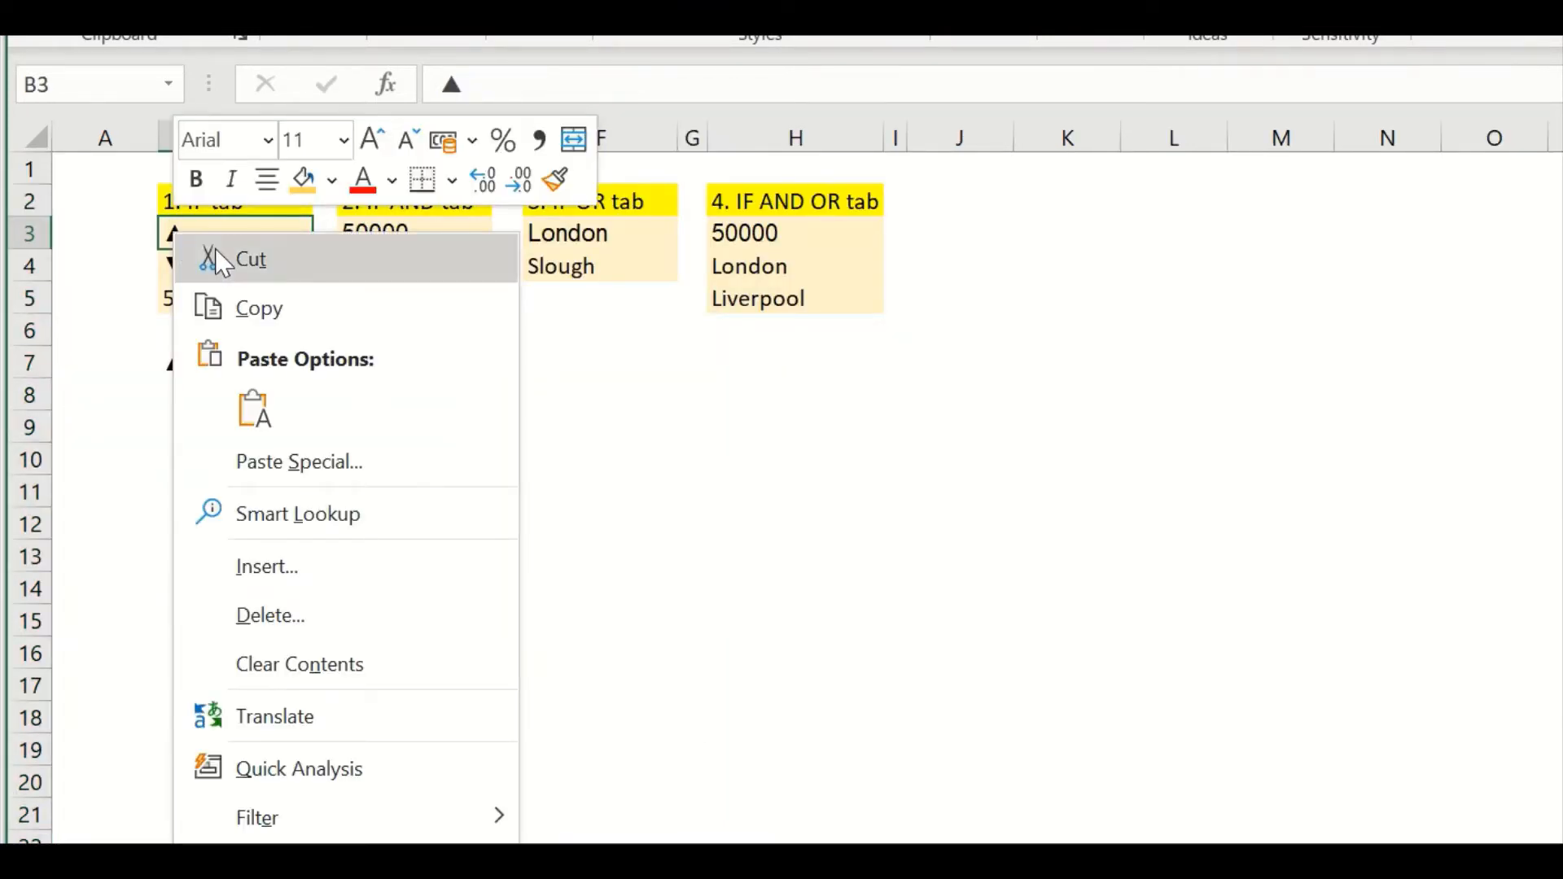
left_click(480, 85)
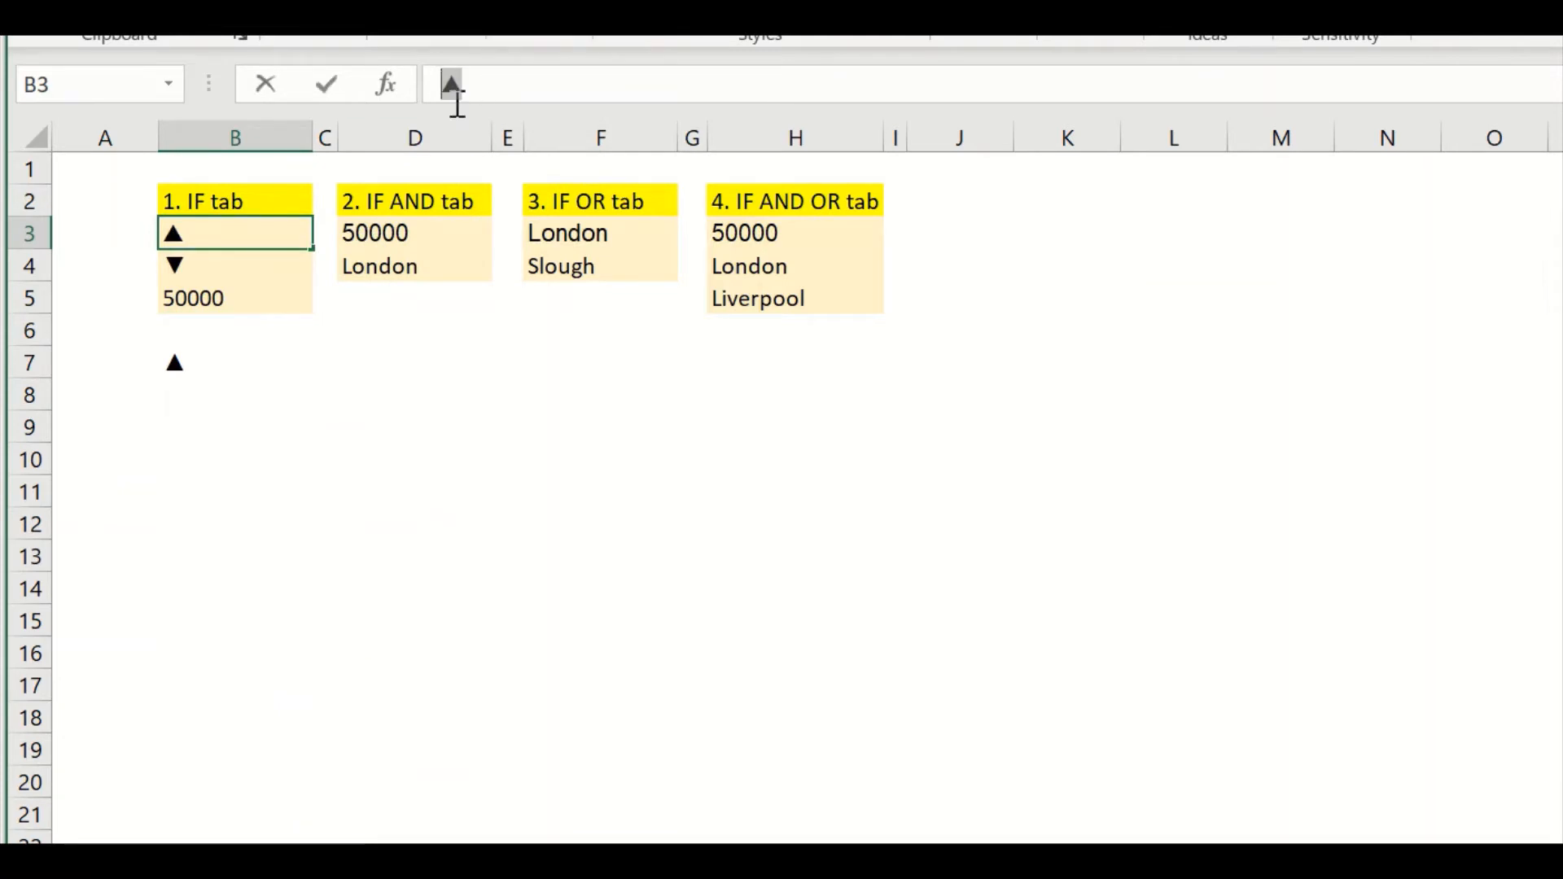
key("Escape")
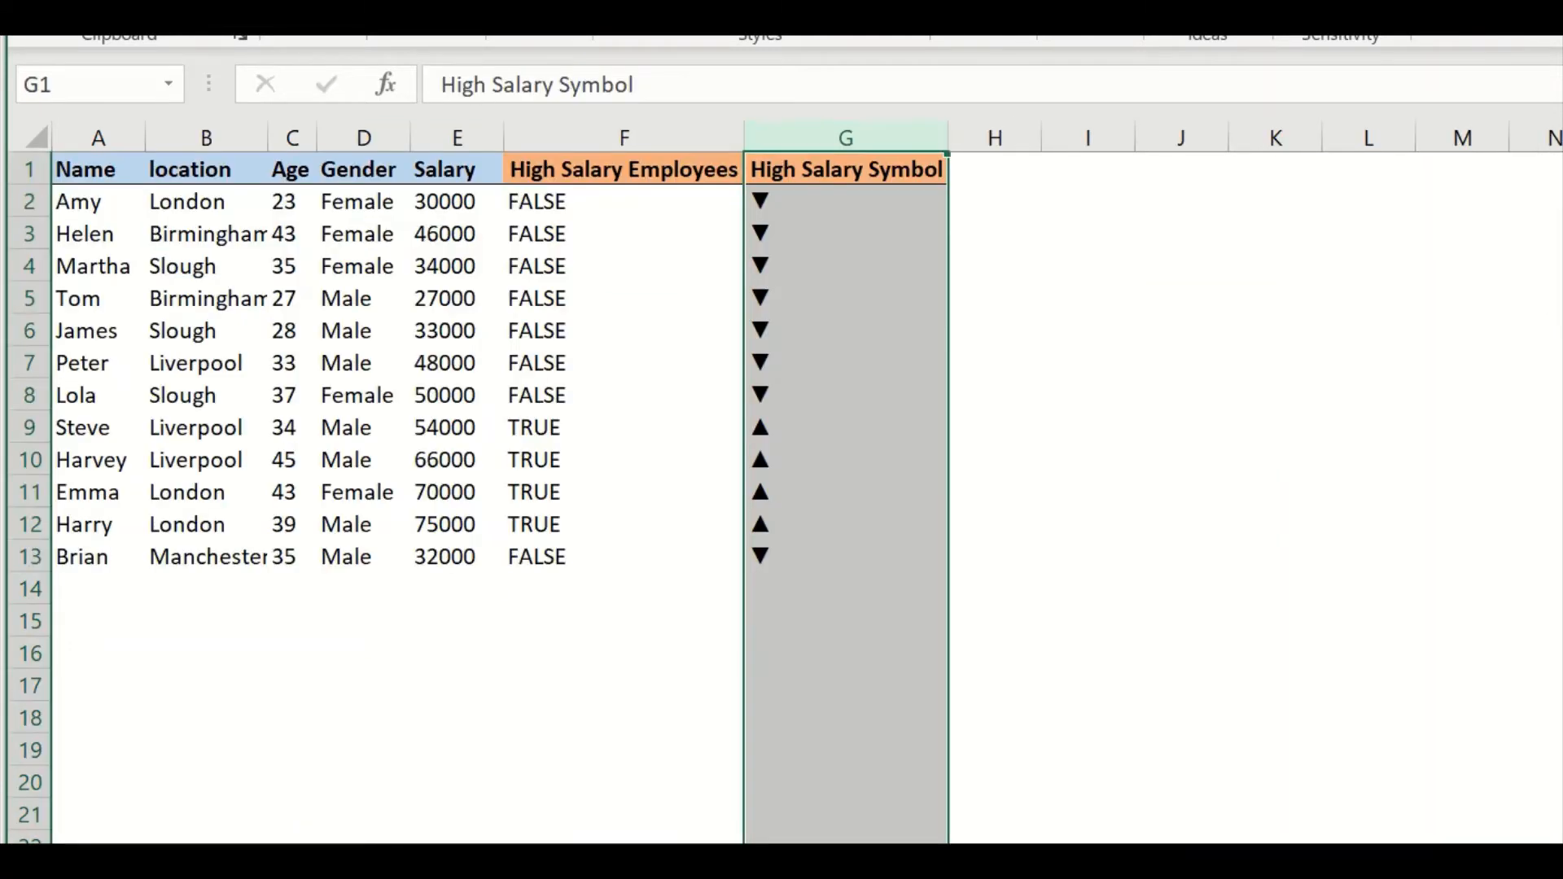
Step: Add an Equal To conditional formatting rule to the High Salary Symbol column that formats cells equal to the copied ▲
left_click(569, 721)
left_click(830, 132)
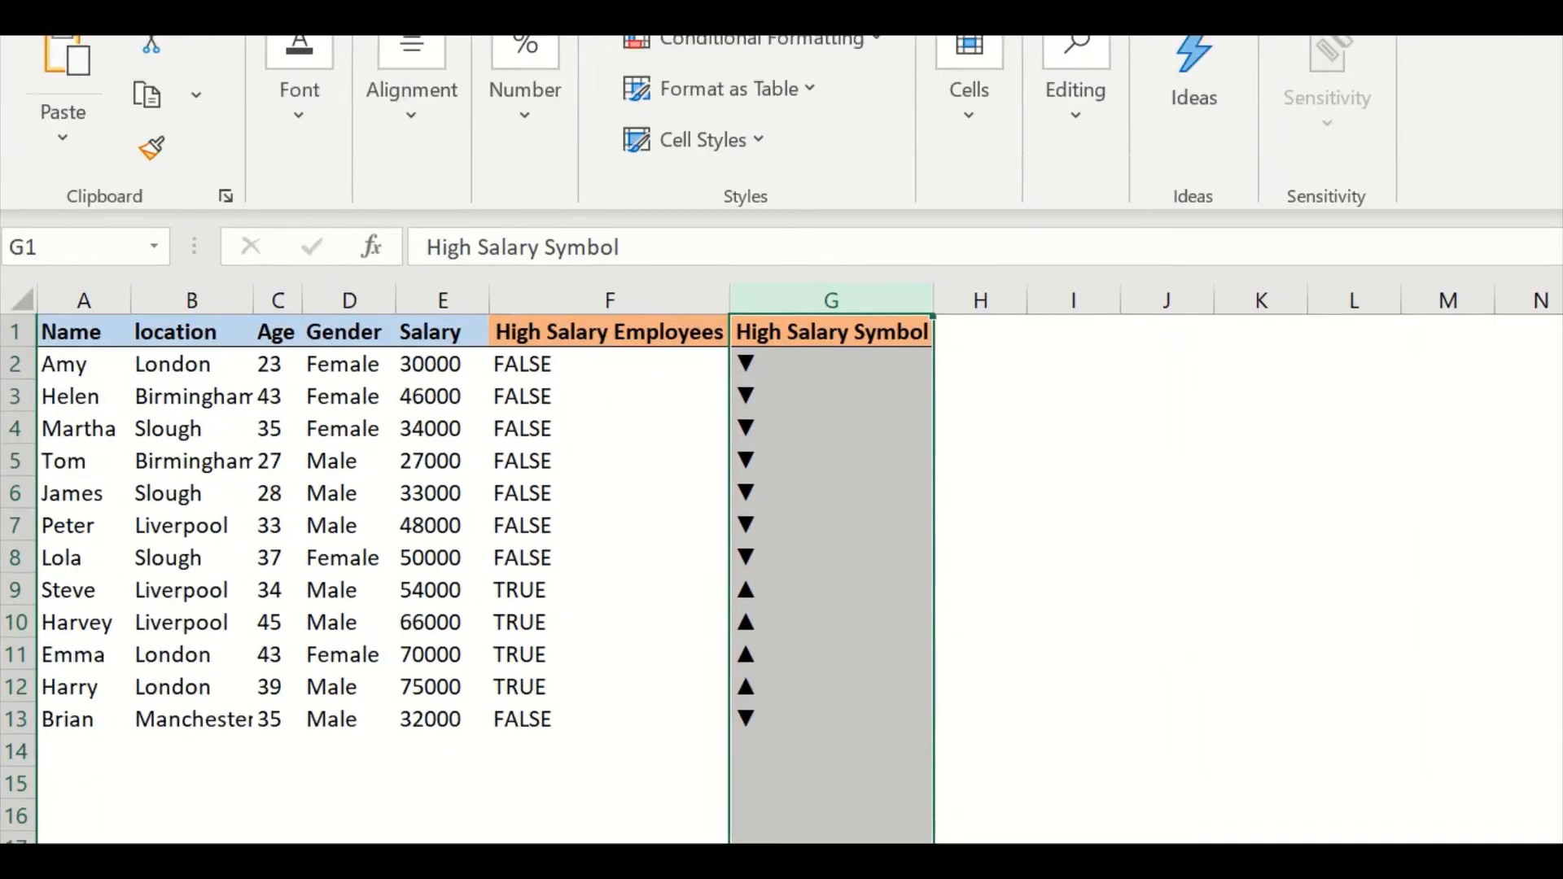
left_click(846, 97)
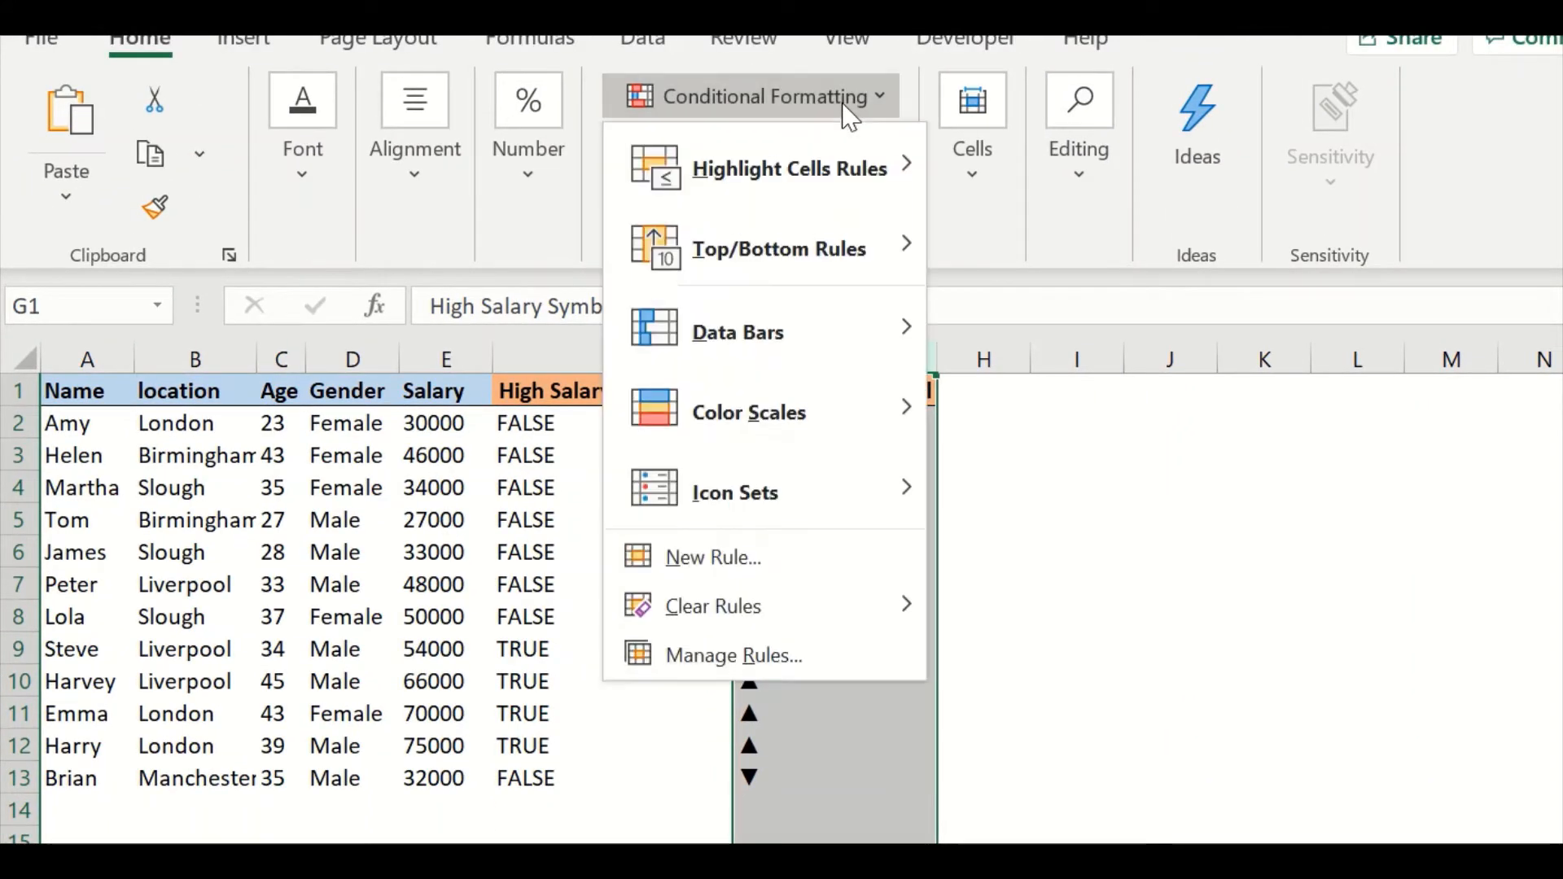
mouse_move(840, 187)
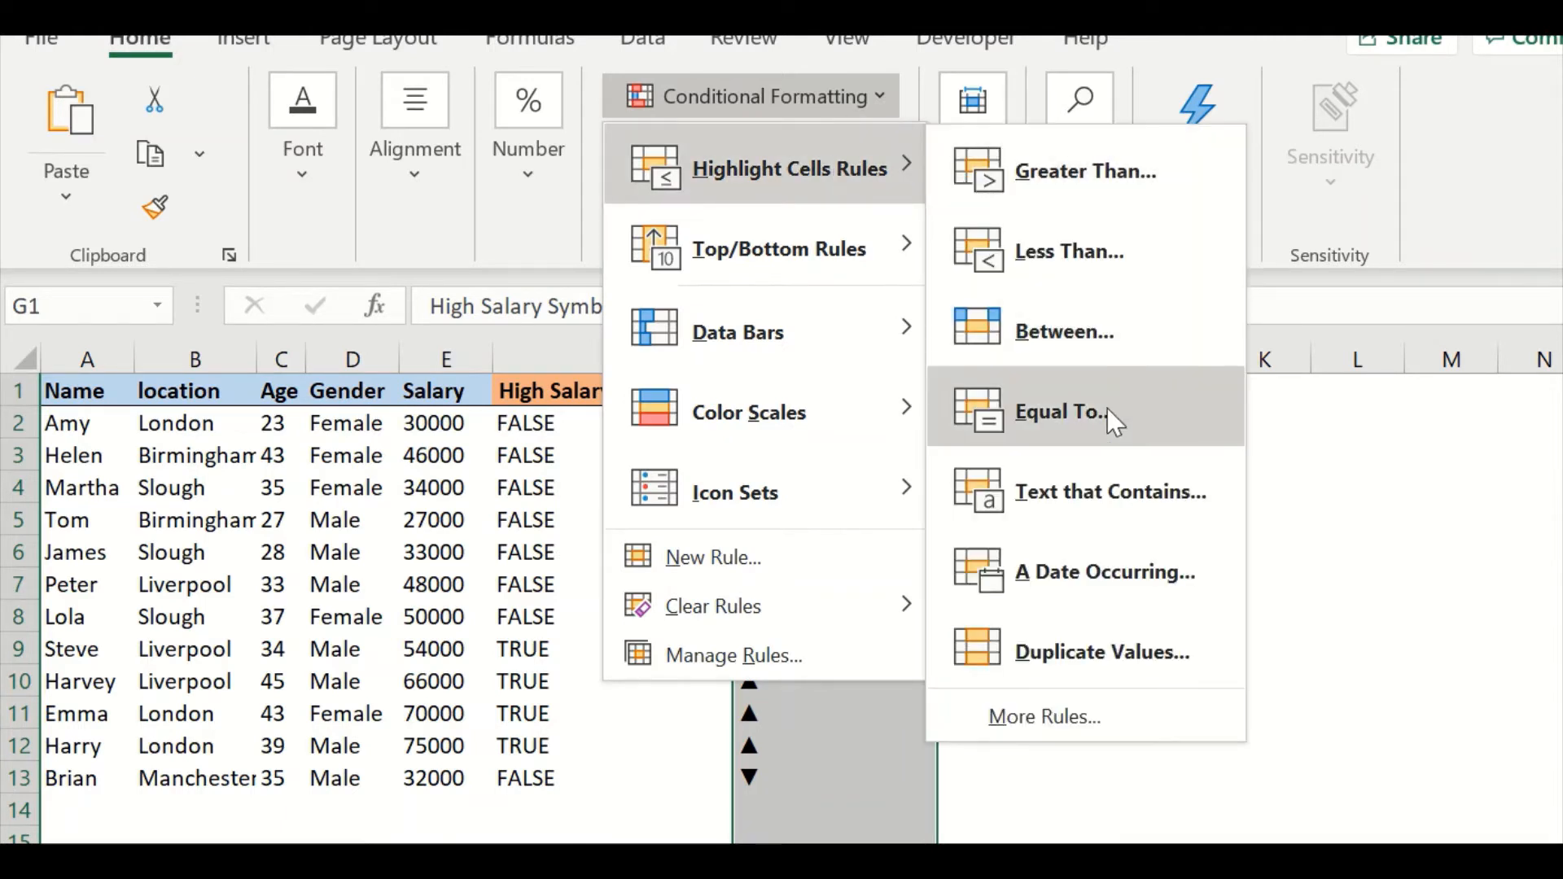
left_click(1112, 442)
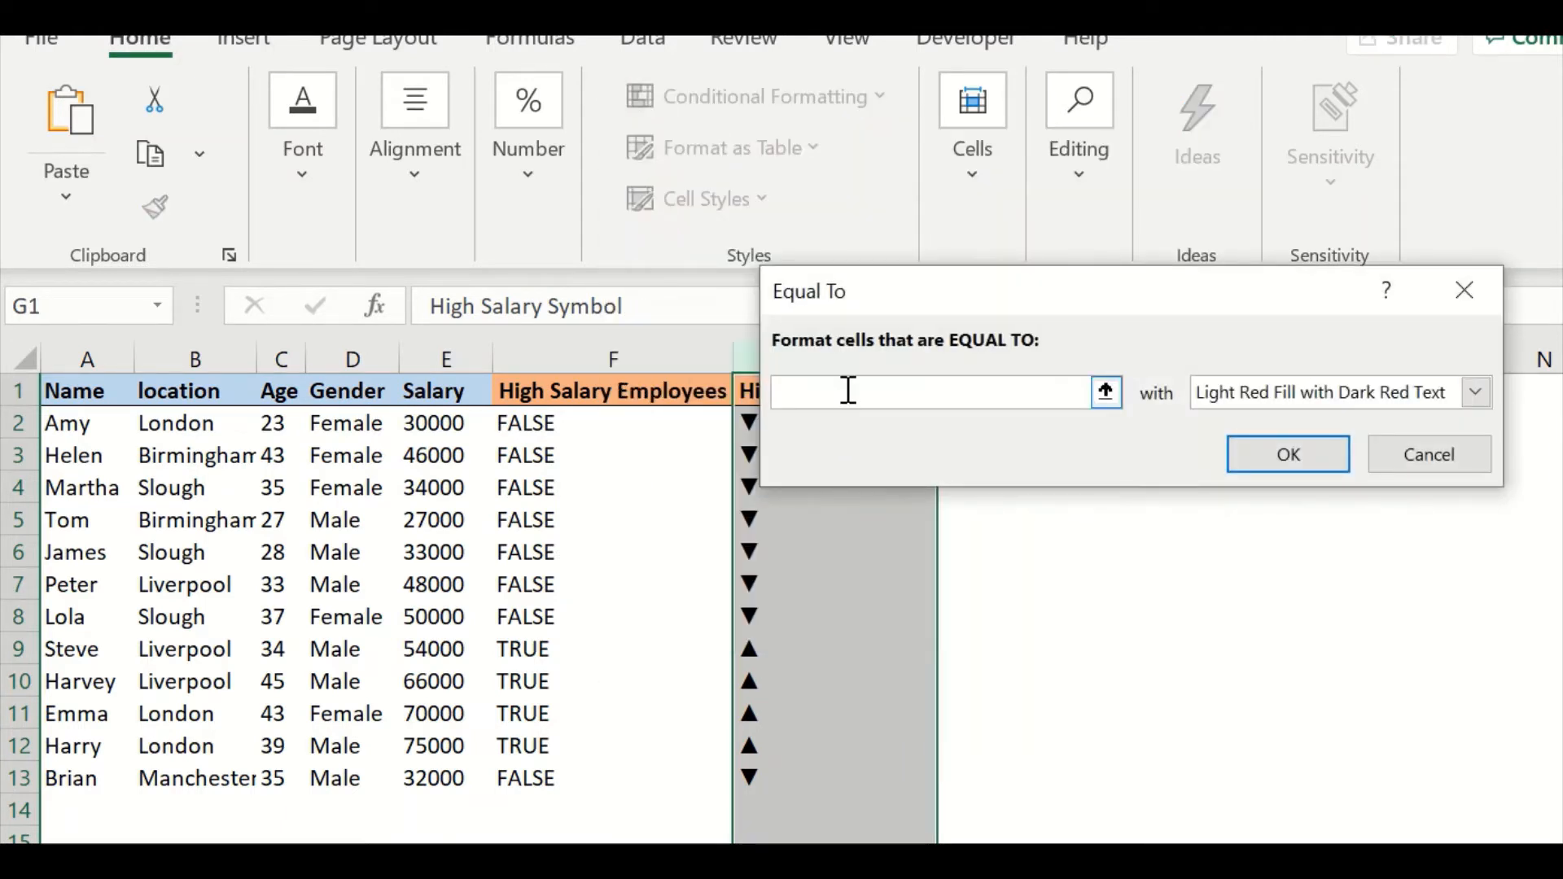
right_click(849, 389)
left_click(796, 488)
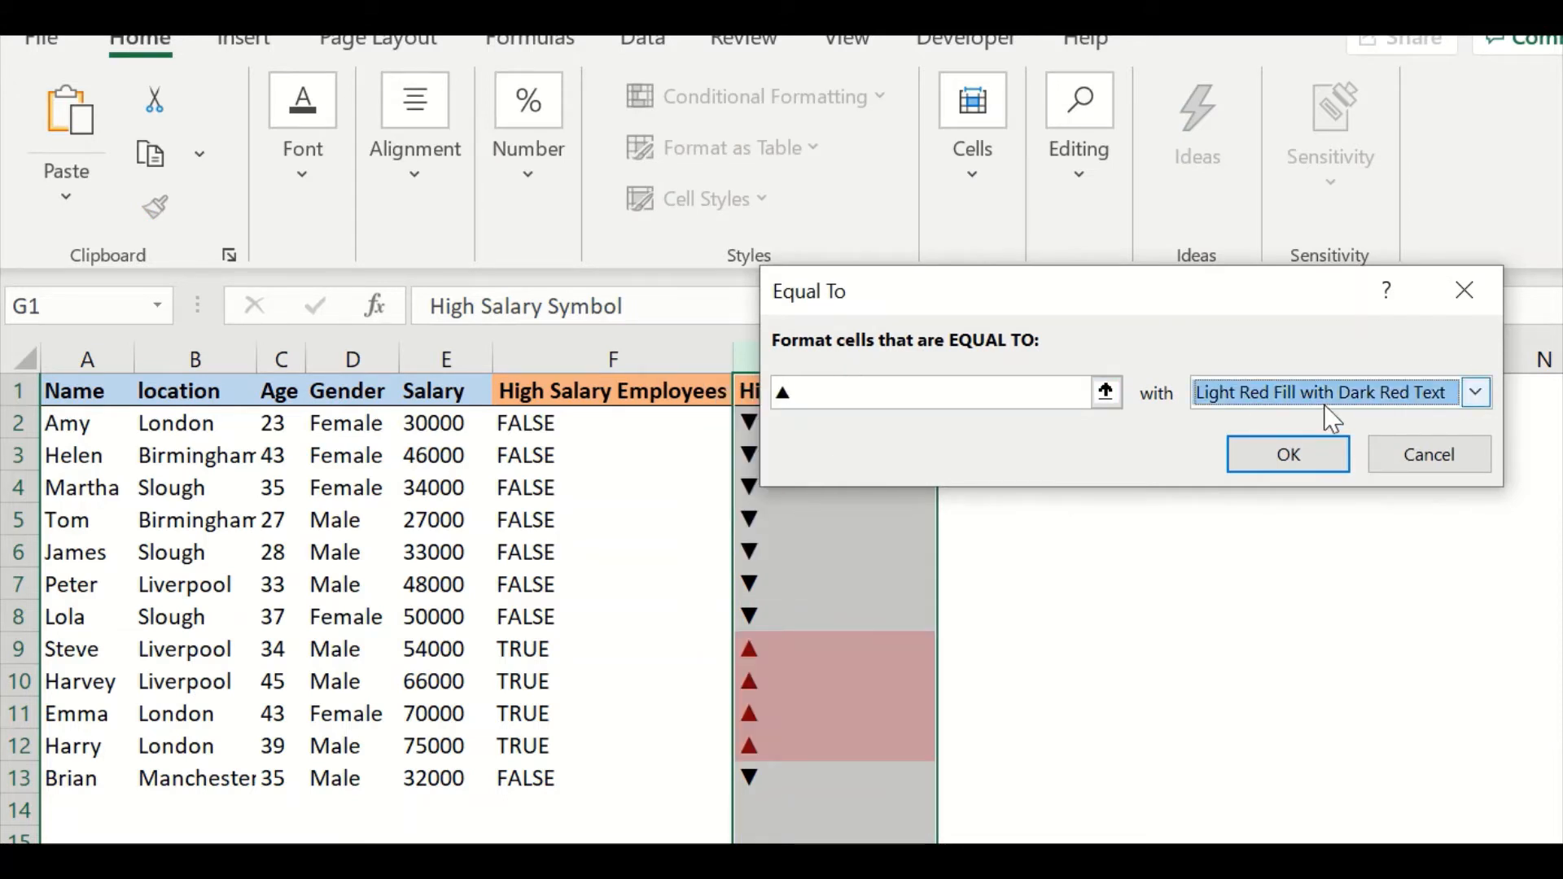
left_click(1333, 466)
left_click(1170, 649)
left_click(786, 709)
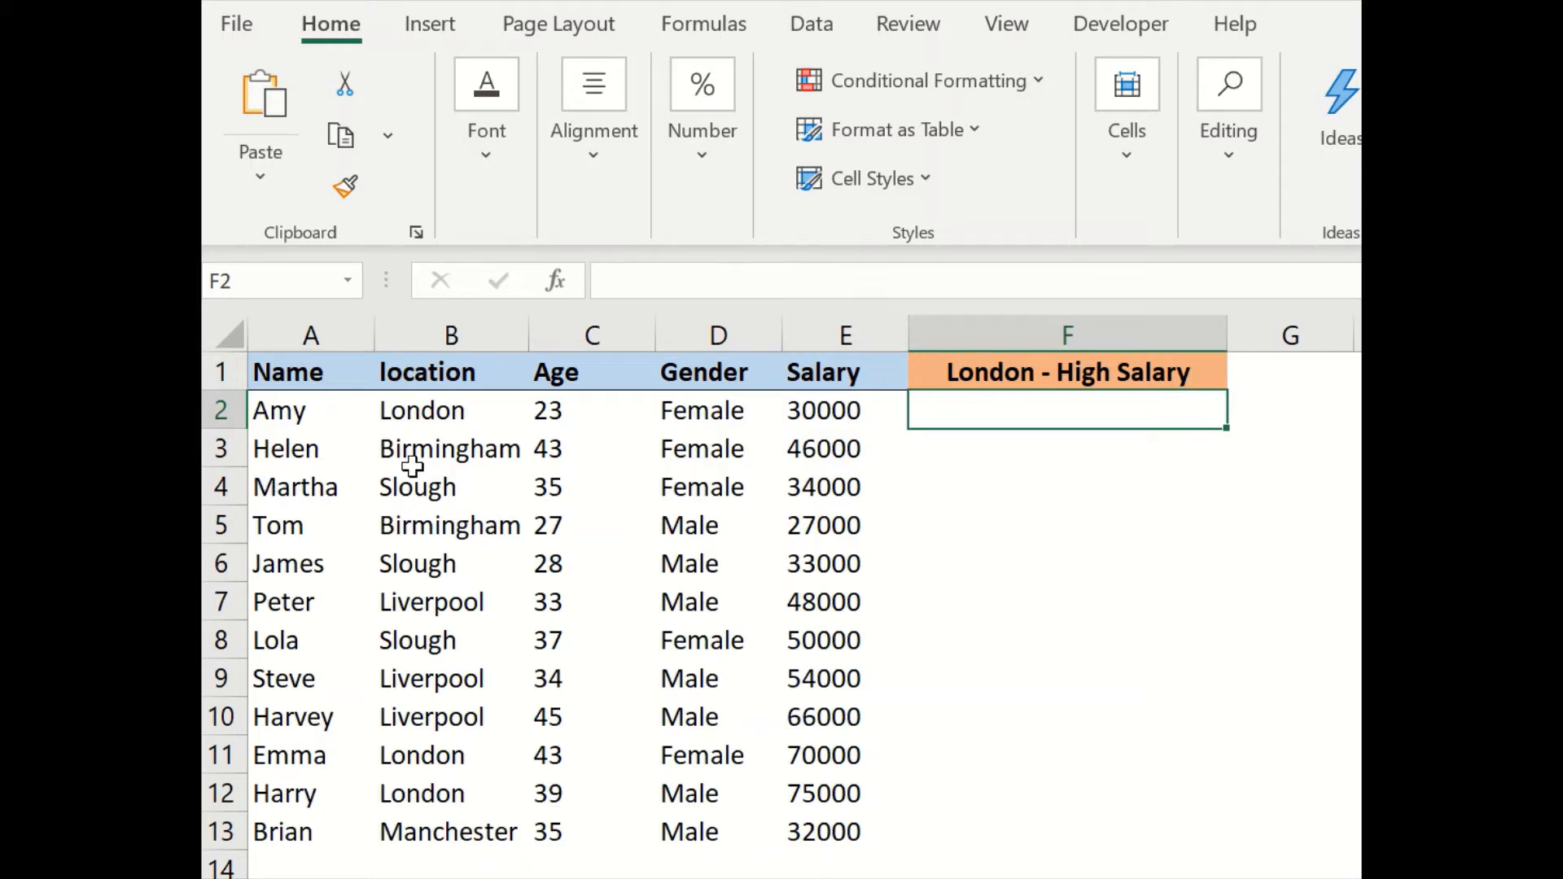
Step: Begin an IF formula in F2 under London - High Salary with an AND test whose first condition is E2>50000
left_click(421, 324)
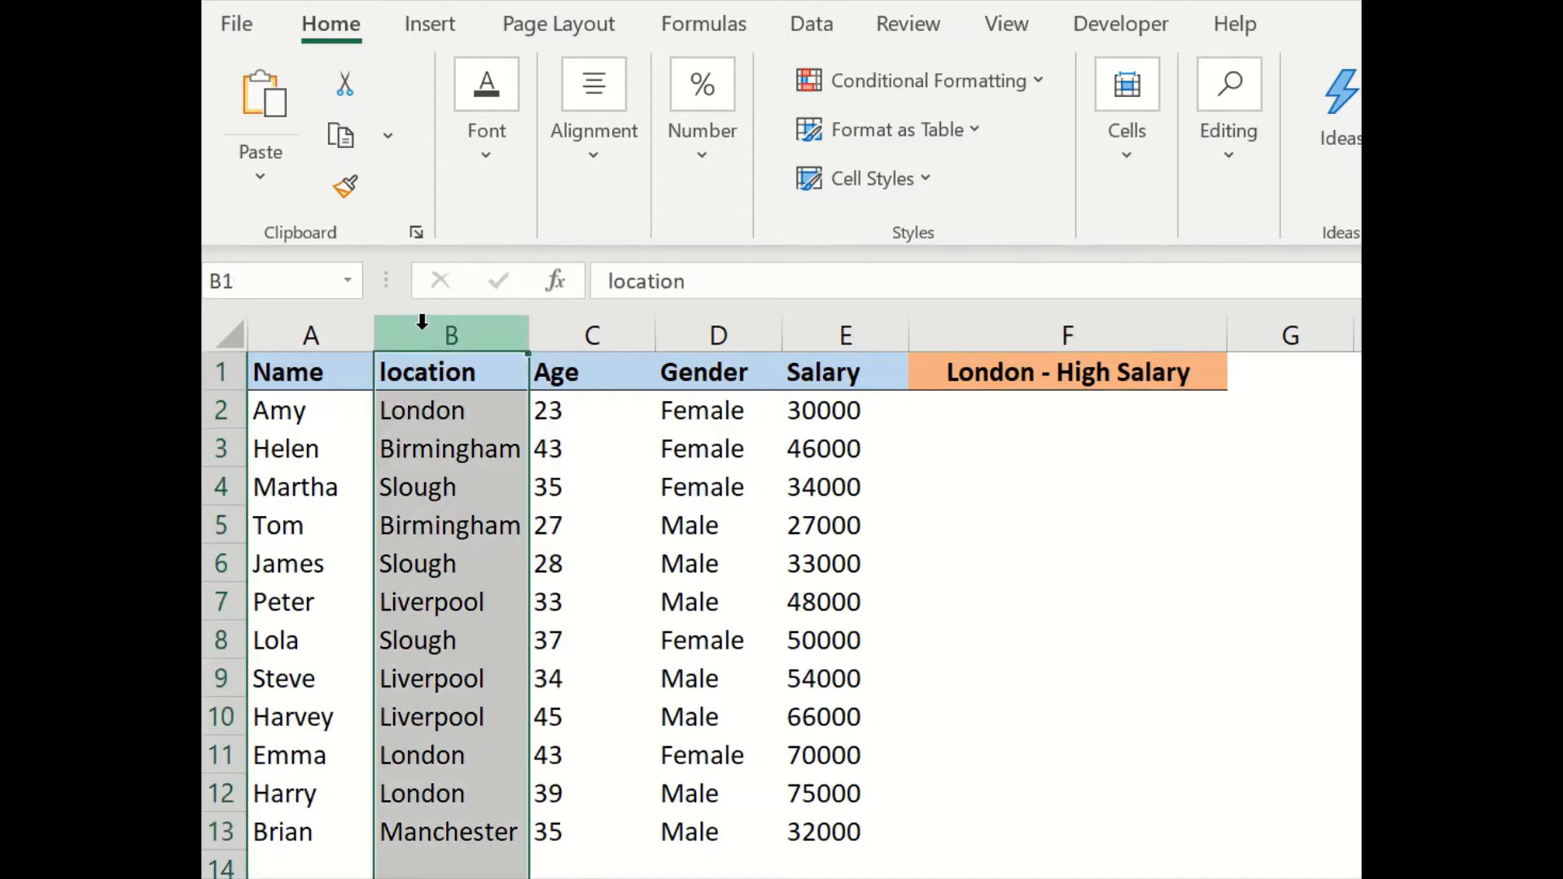
left_click(819, 331)
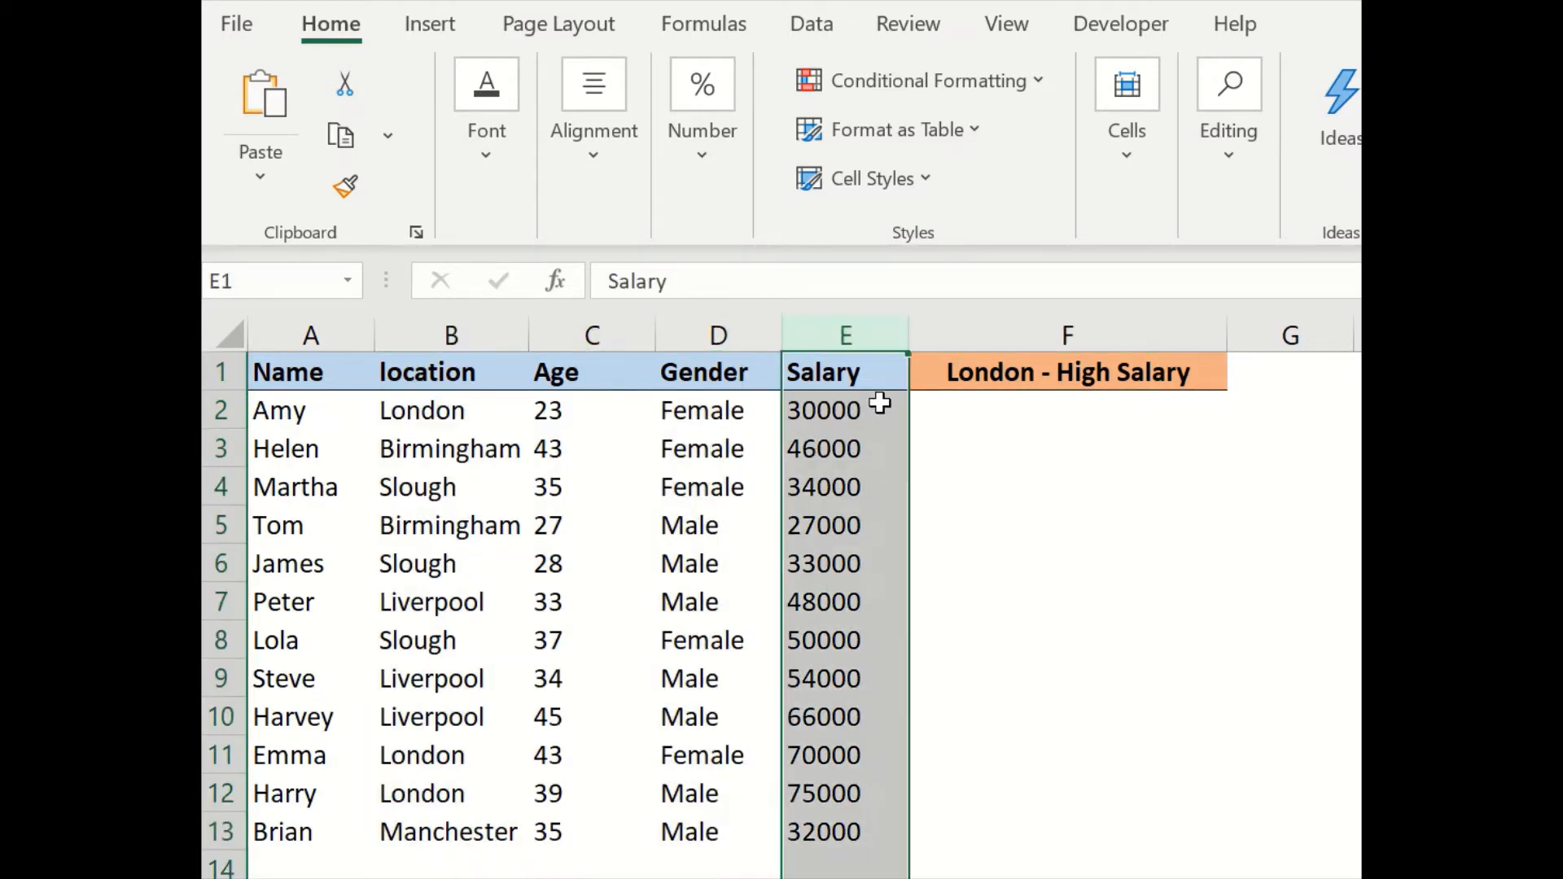
left_click(1024, 404)
type("=IF")
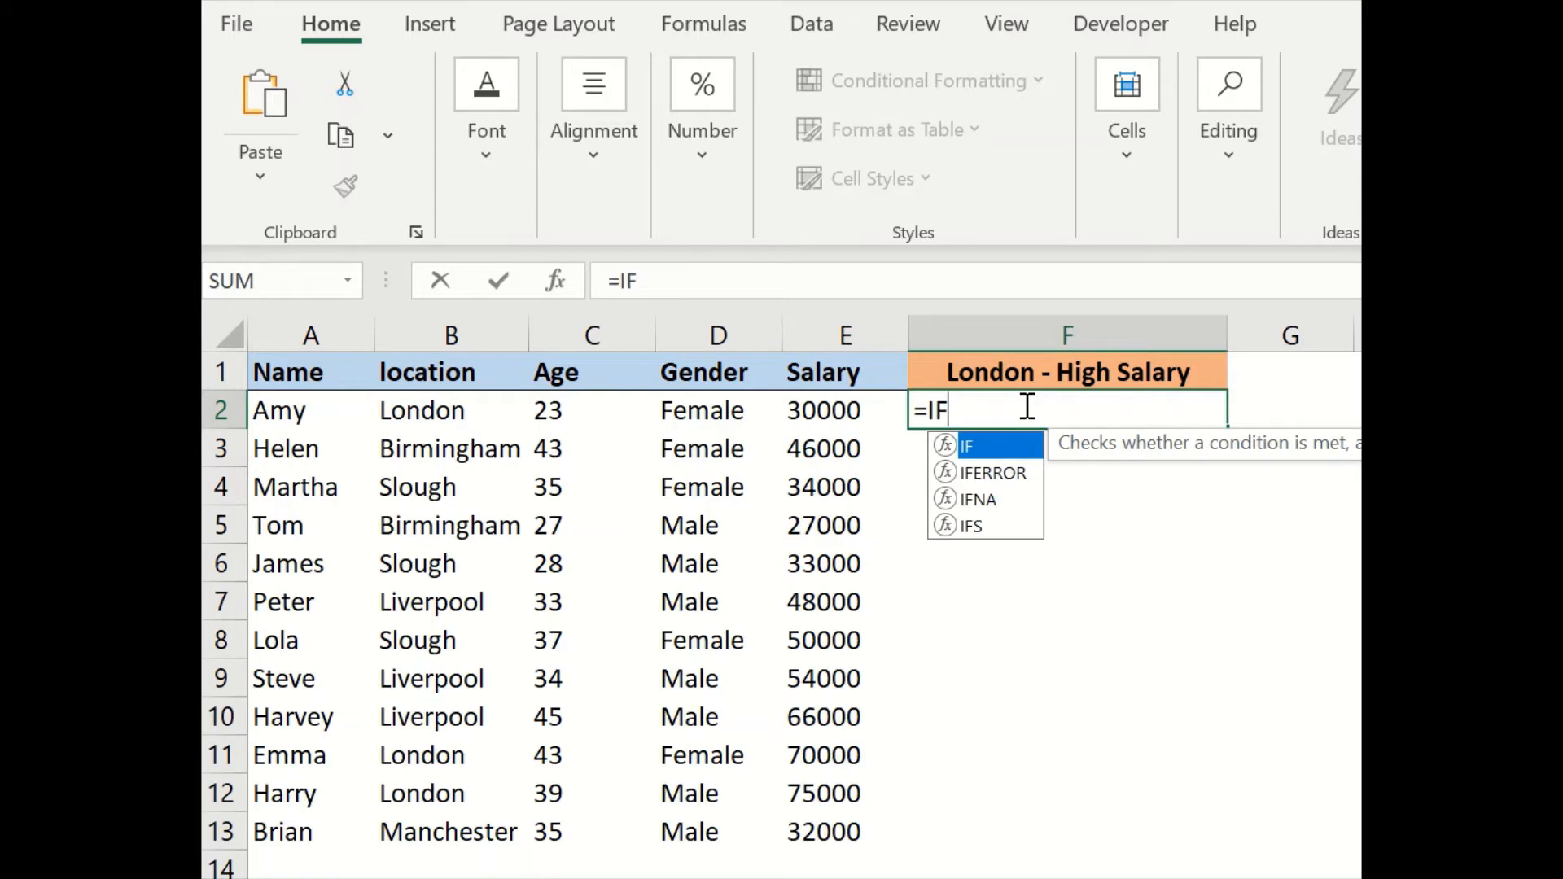
type("(AND(")
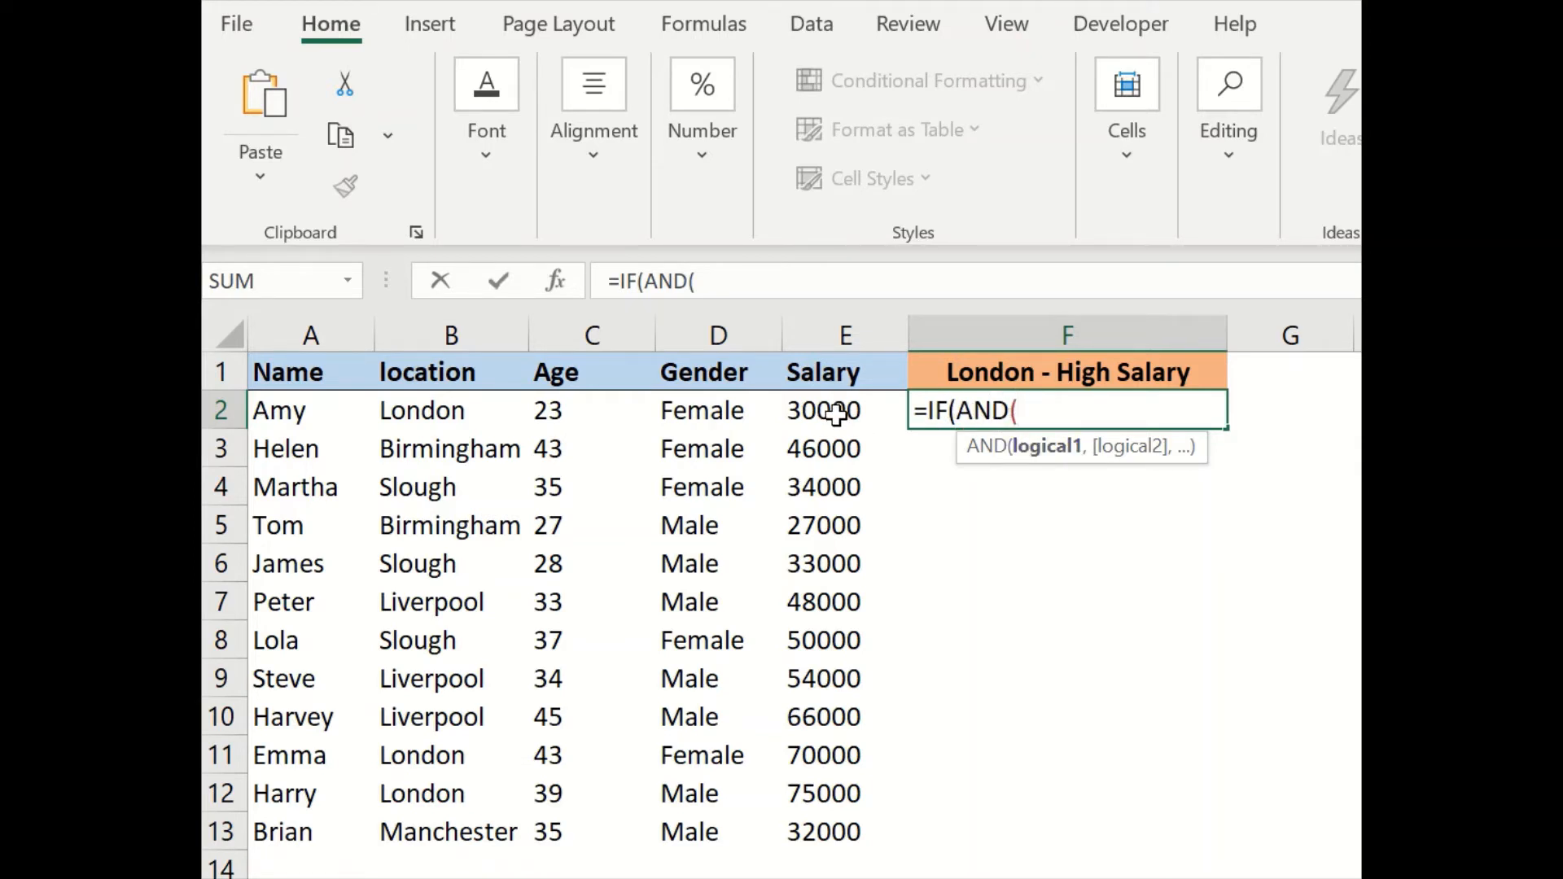
left_click(837, 414)
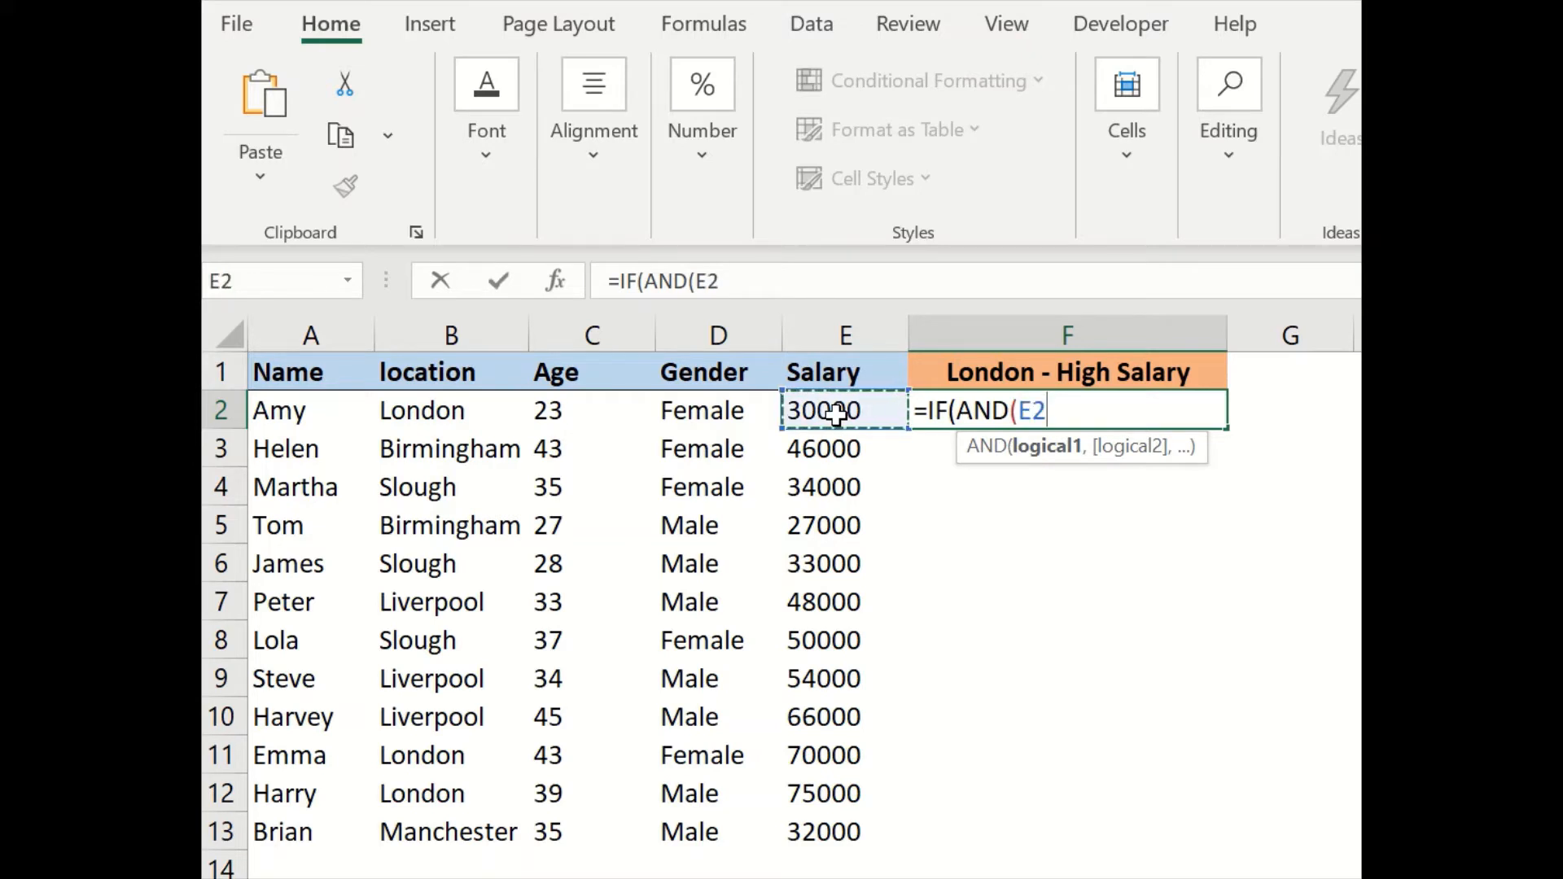
type(">50000")
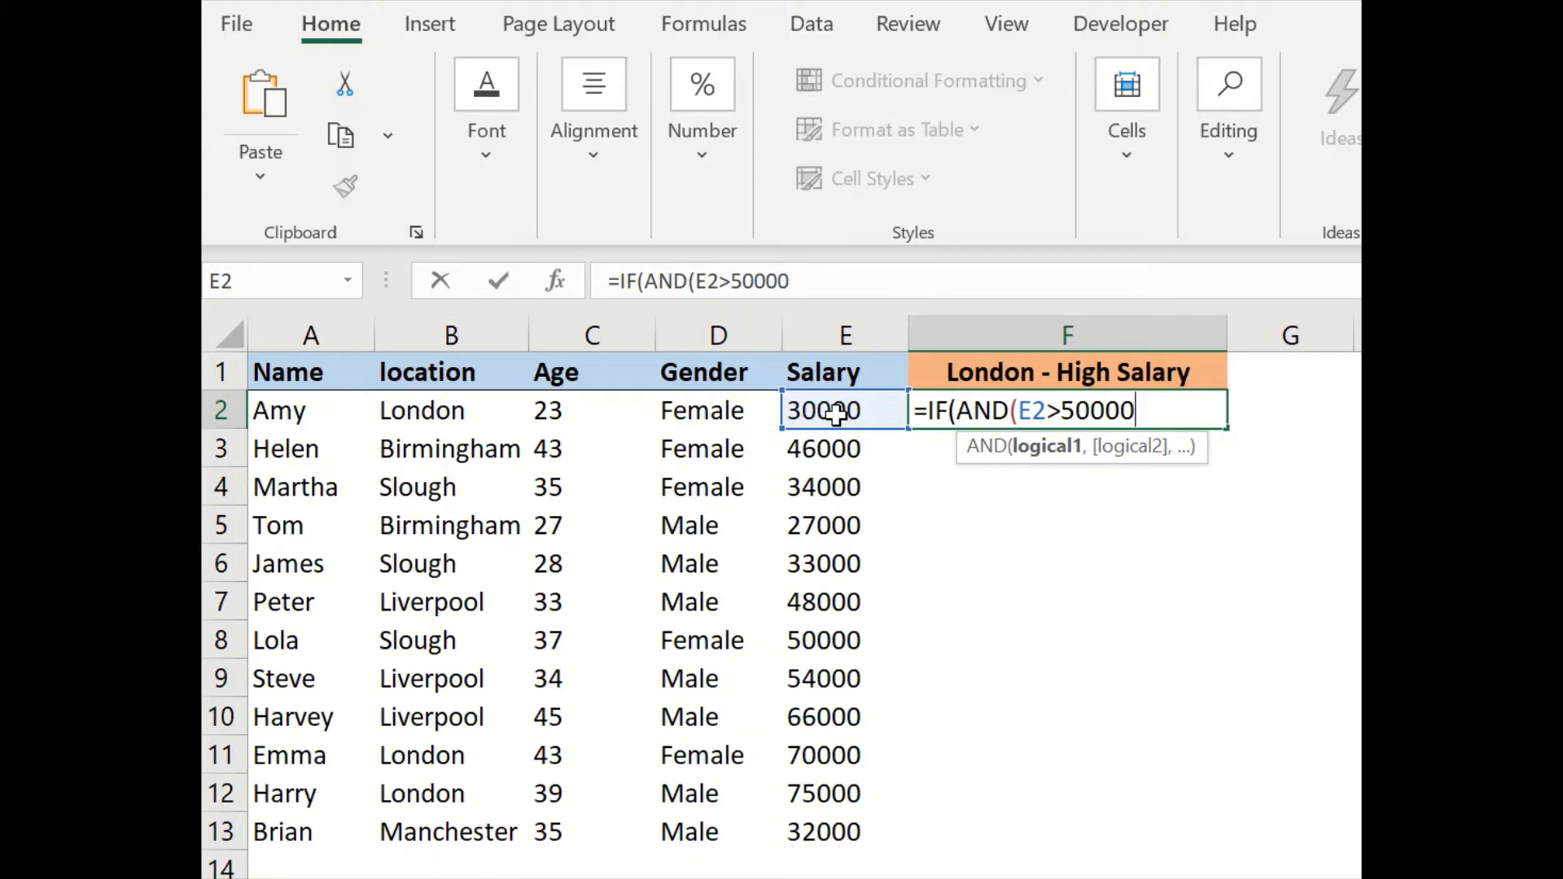
type(",")
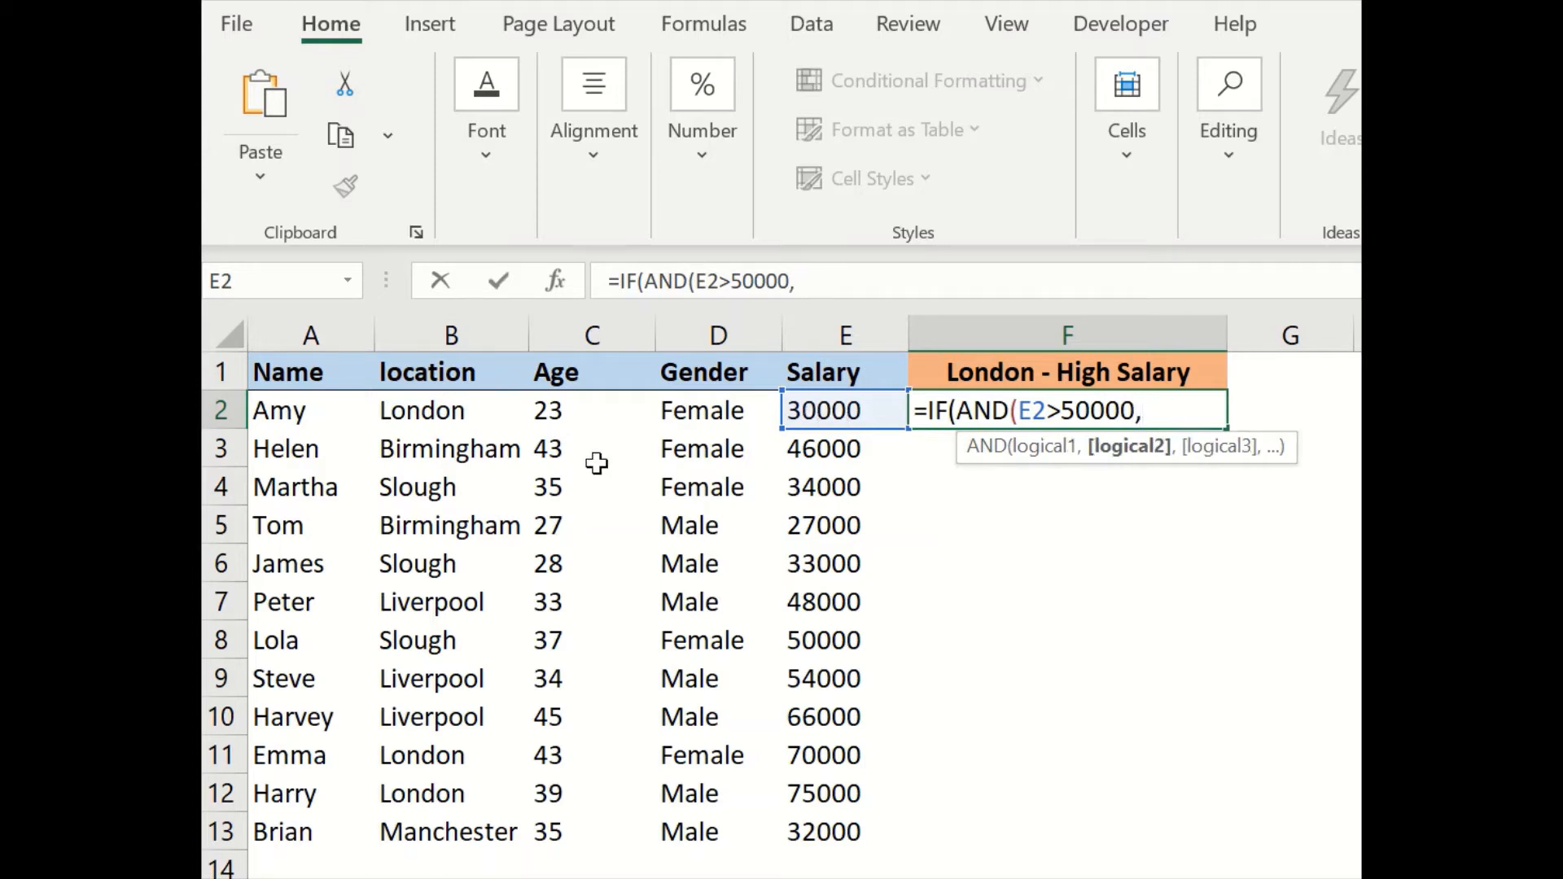
Step: Add B2="London" as the second condition of the F2 formula and close the AND function
left_click(419, 411)
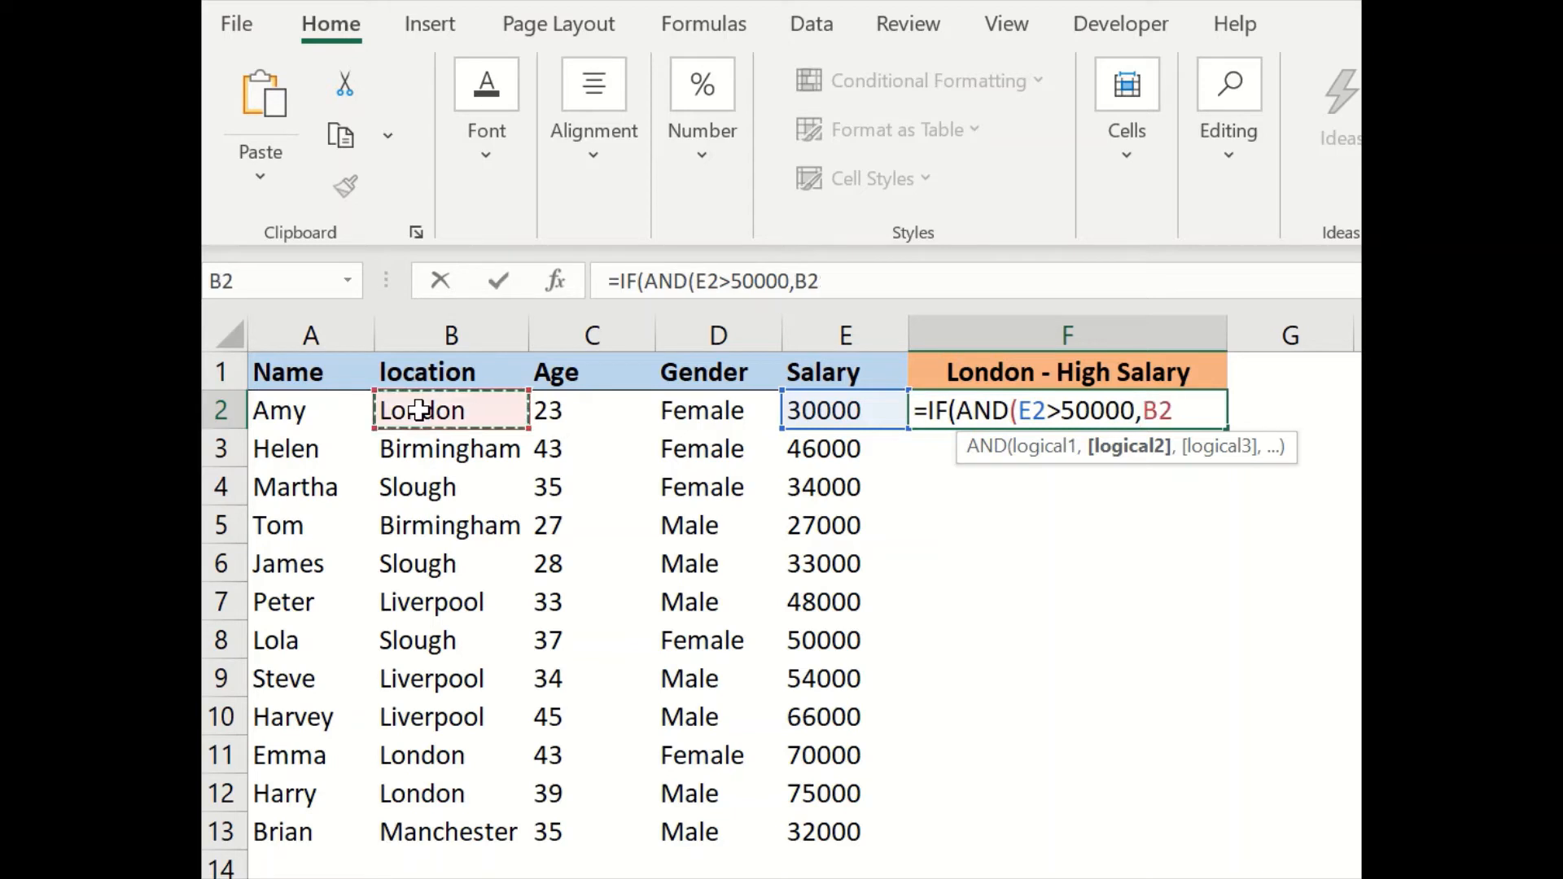
type("=")
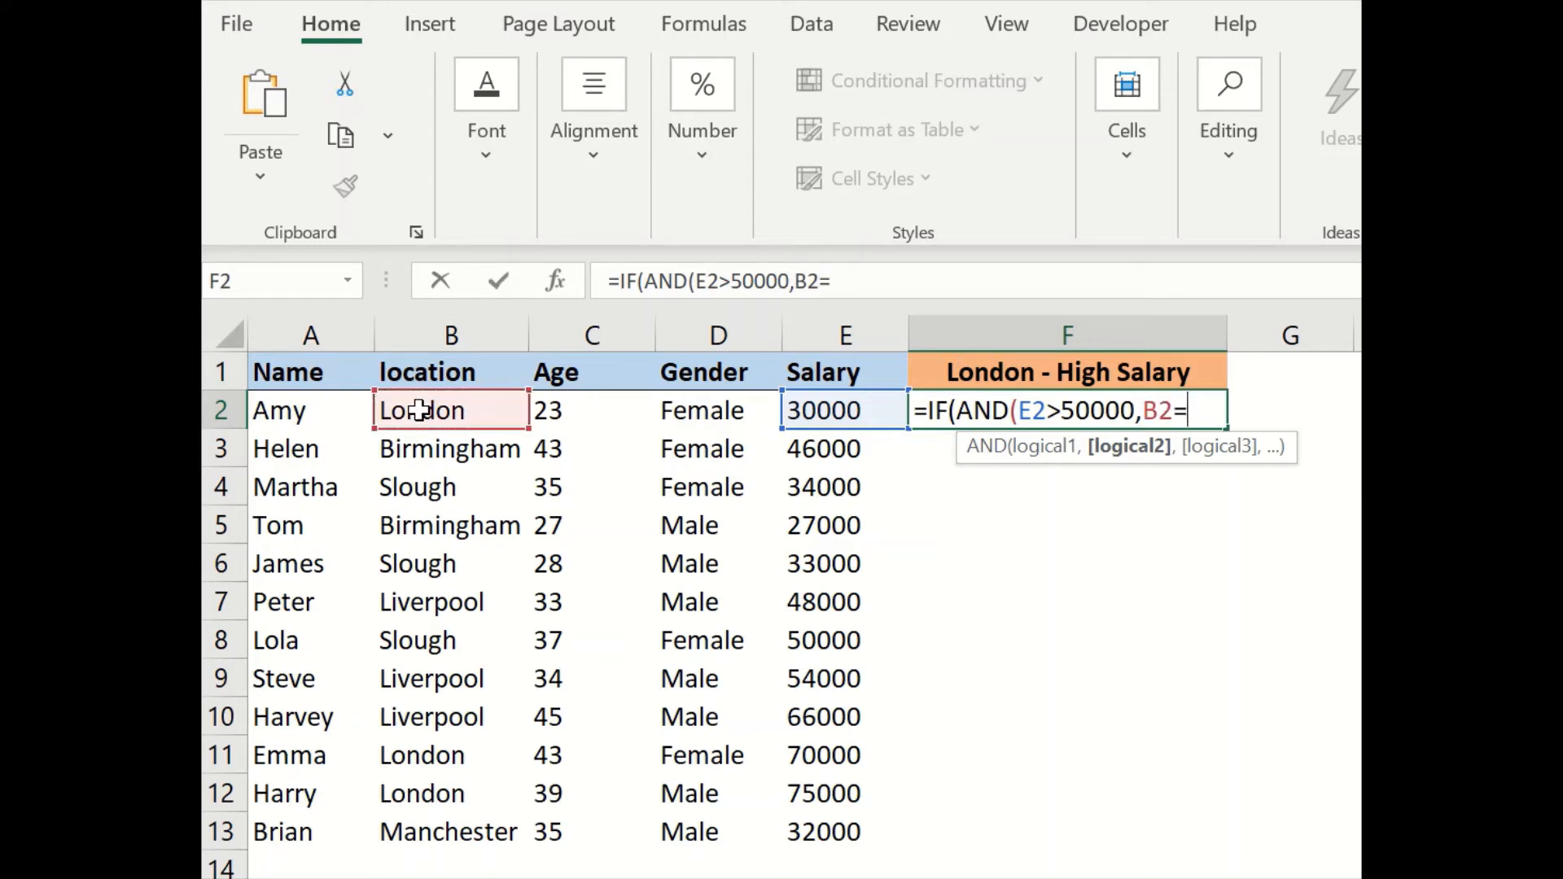
type("@Lo")
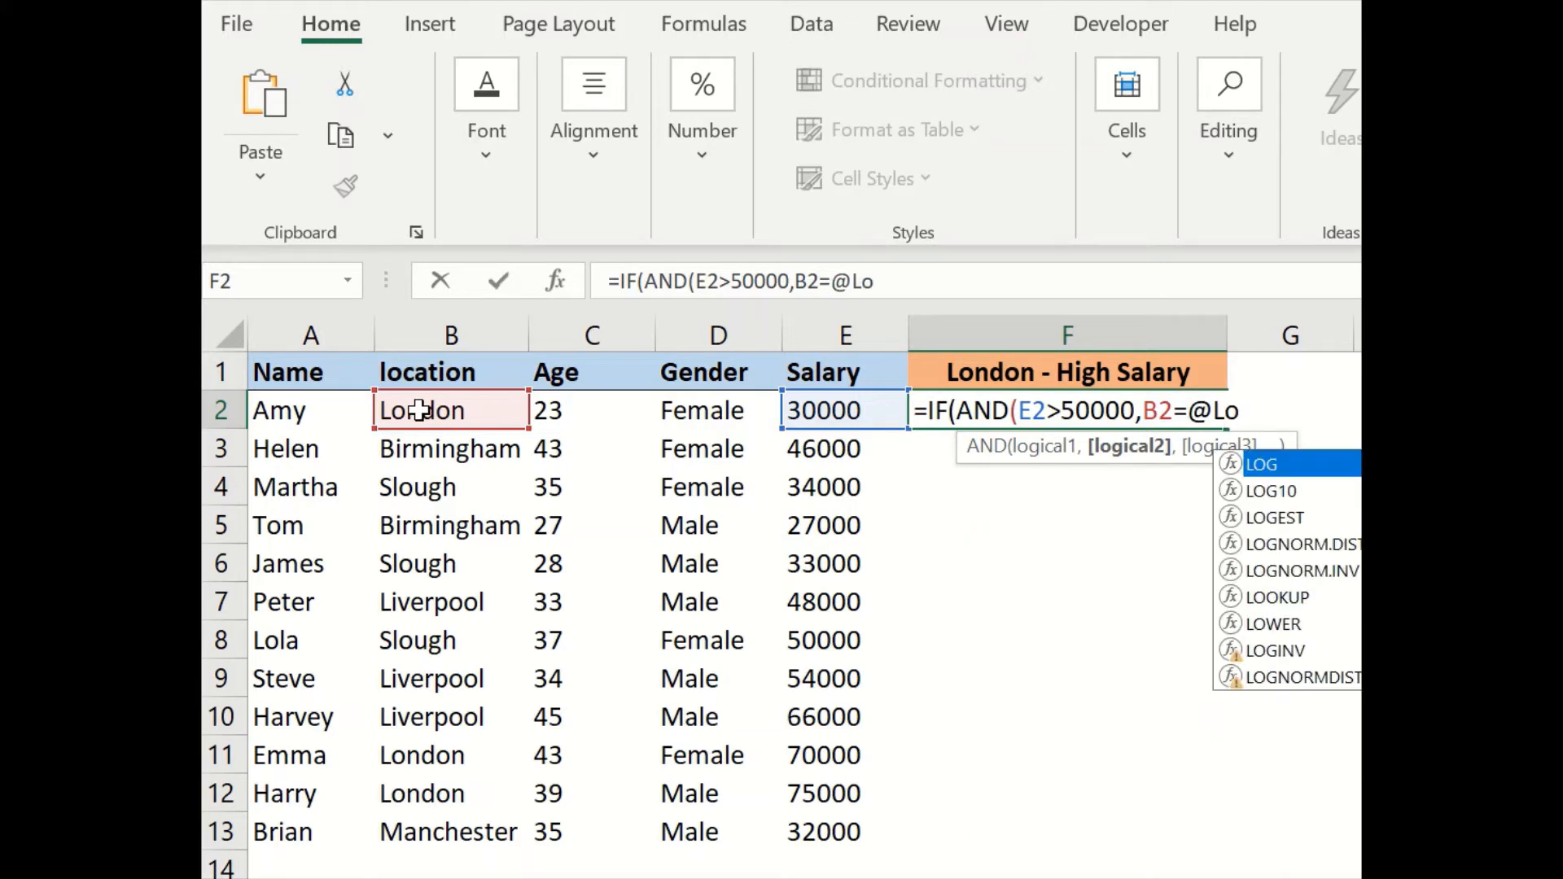
key("BackSpace")
key("BackSpace")
key("BackSpace")
type("\"")
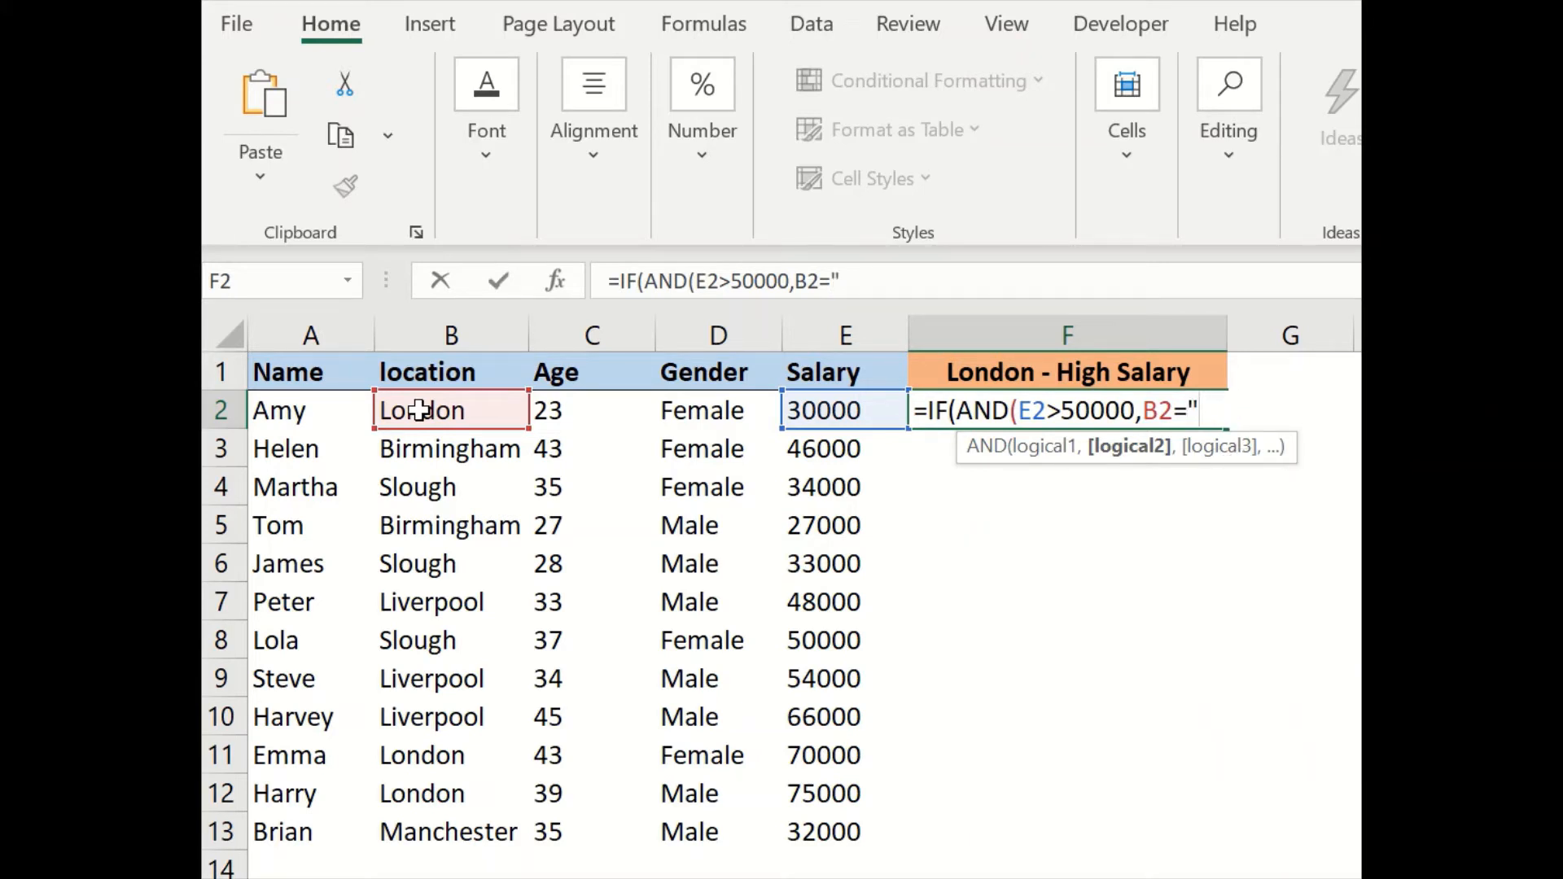
type("Lond")
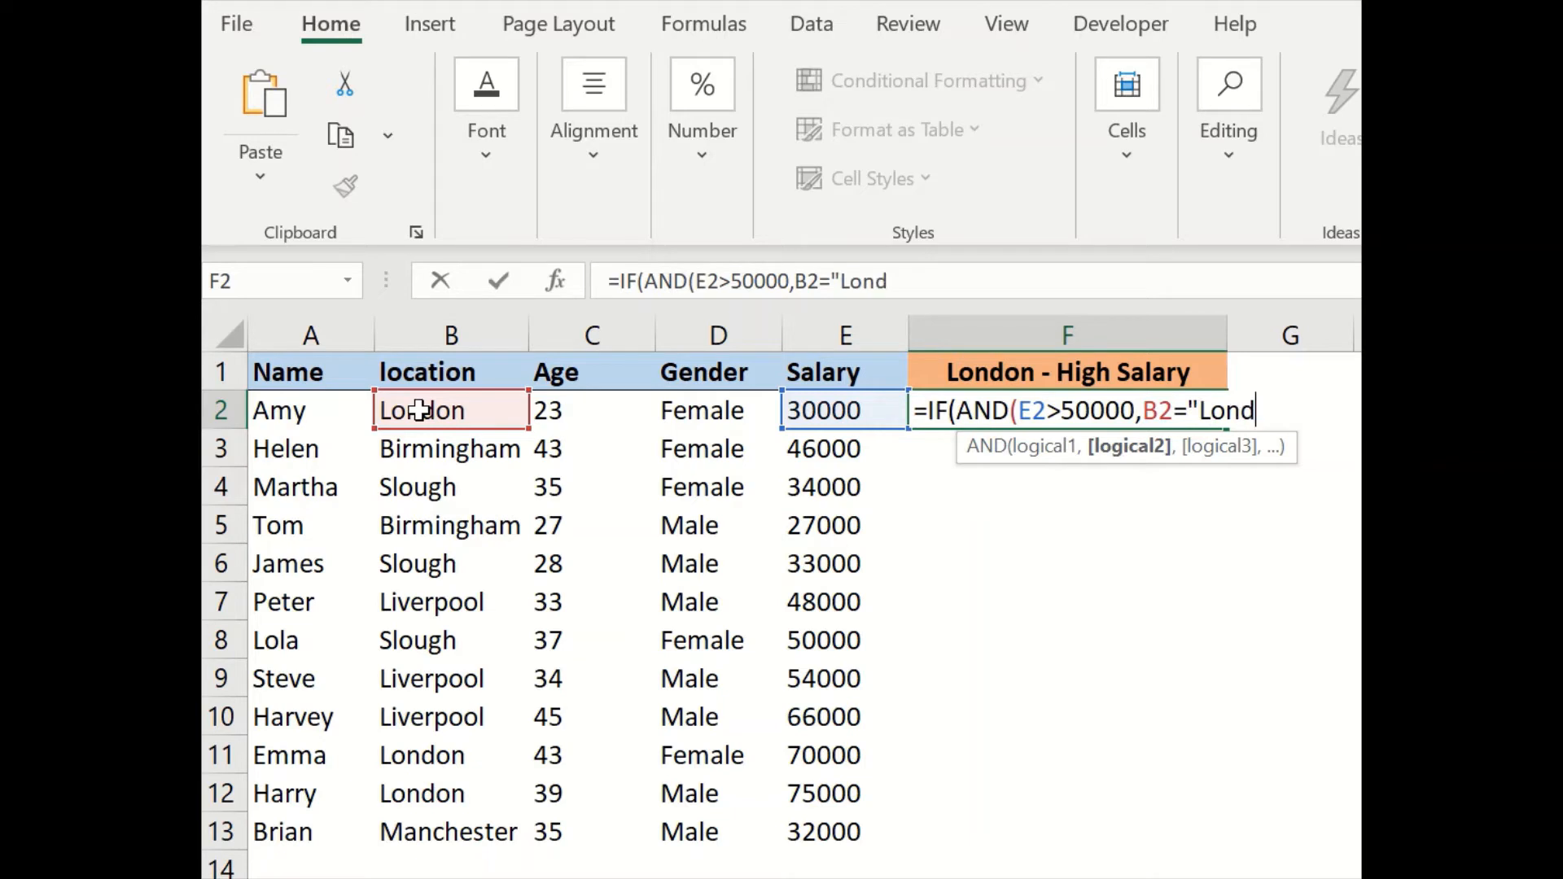
type("on\"),")
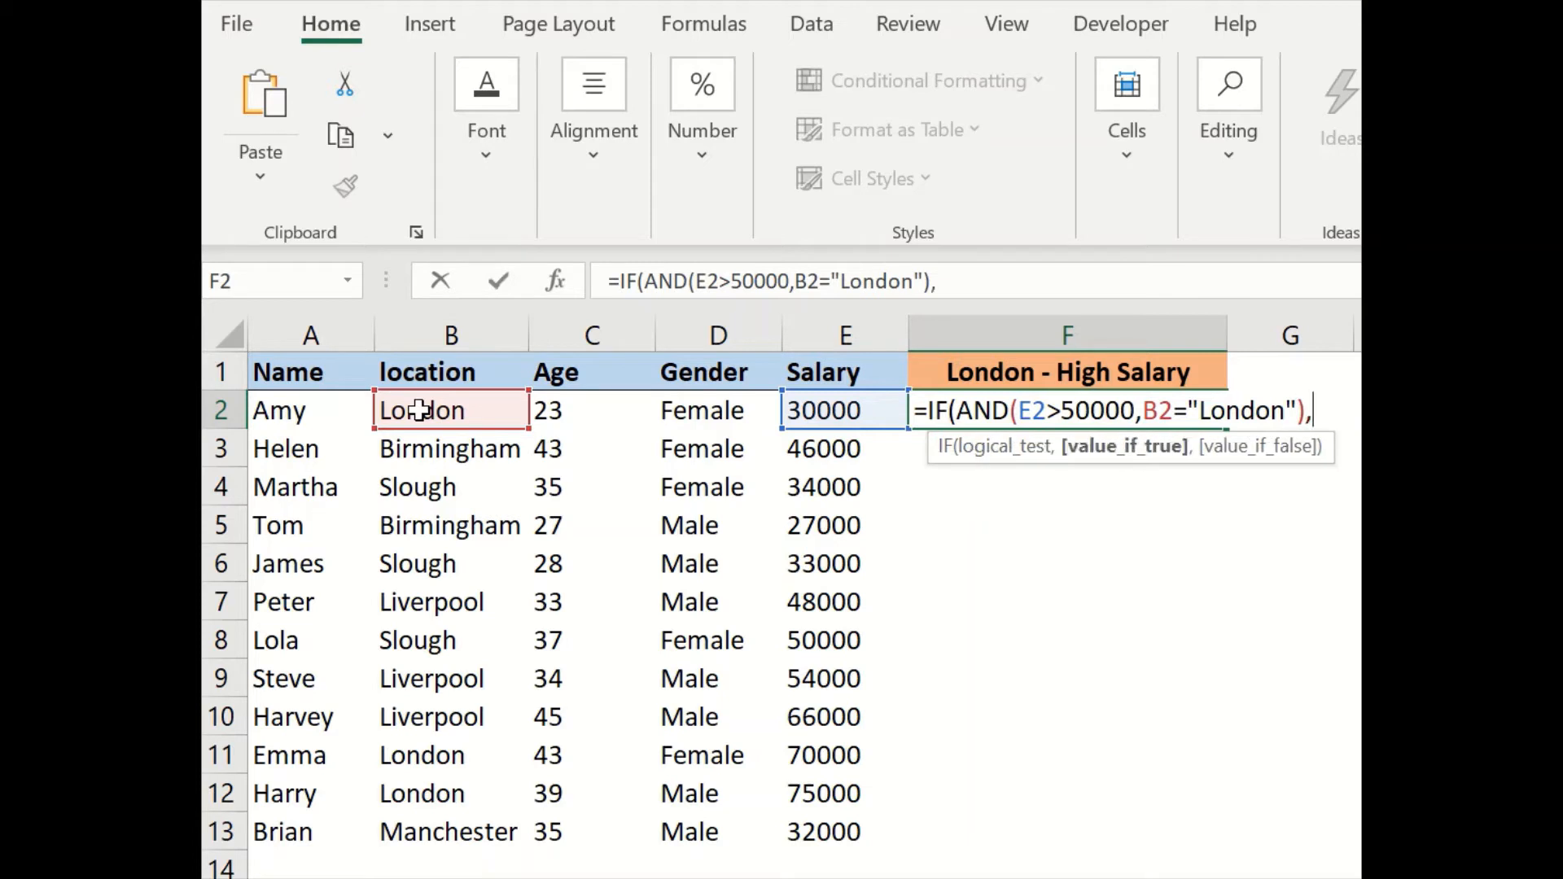
Step: Complete the F2 formula so it returns "TRUE" when both conditions are met and "FALSE" otherwise
type("E")
key("BackSpace")
type("@")
key("BackSpace")
type("\"TRUE")
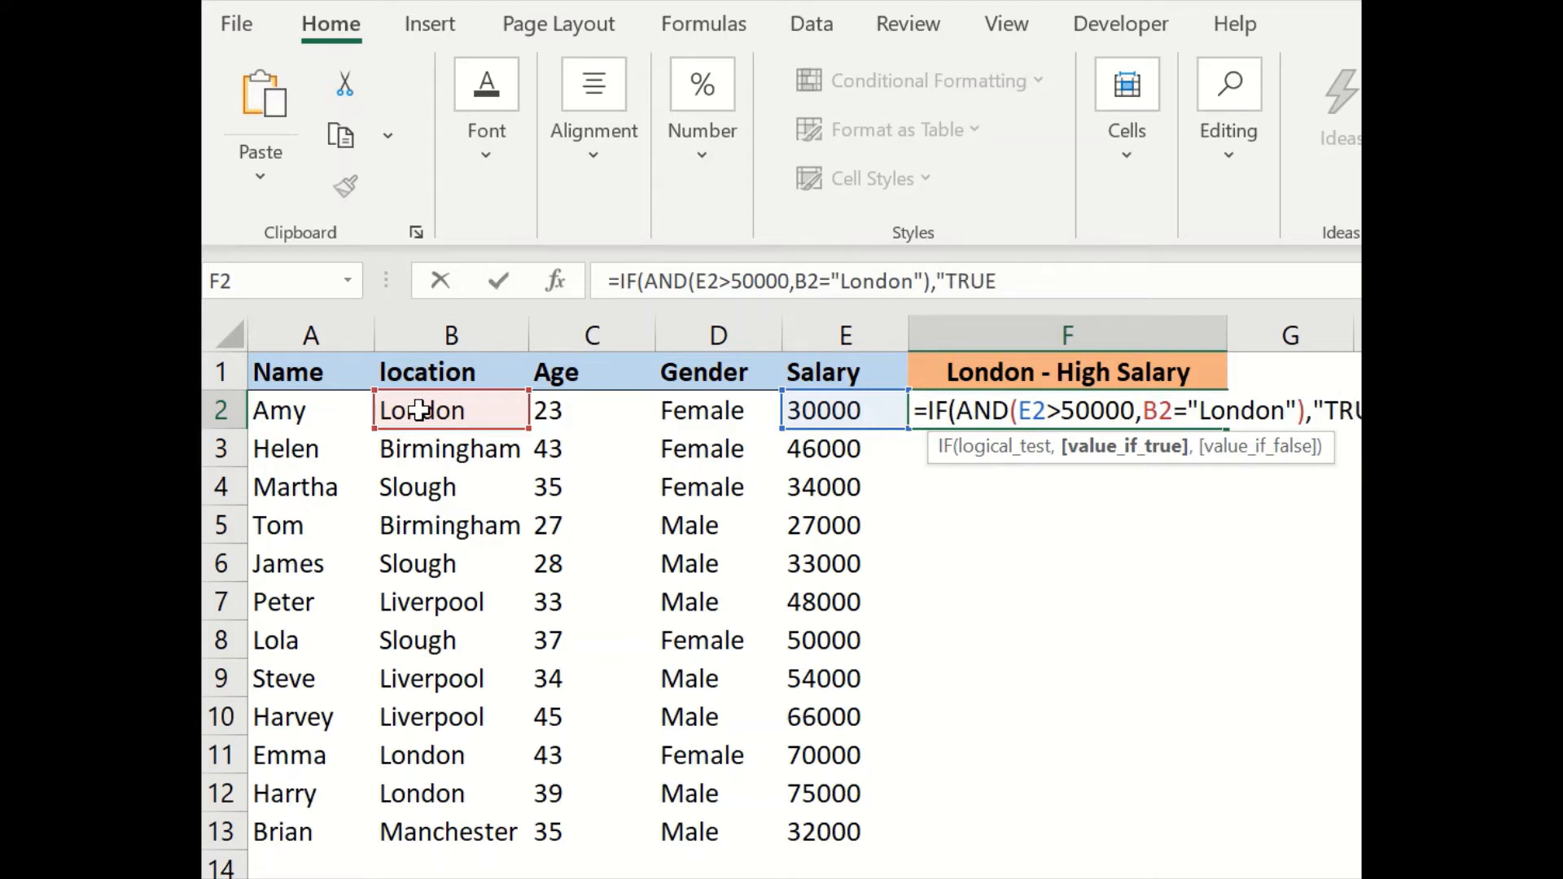
type(",\"FALSE")
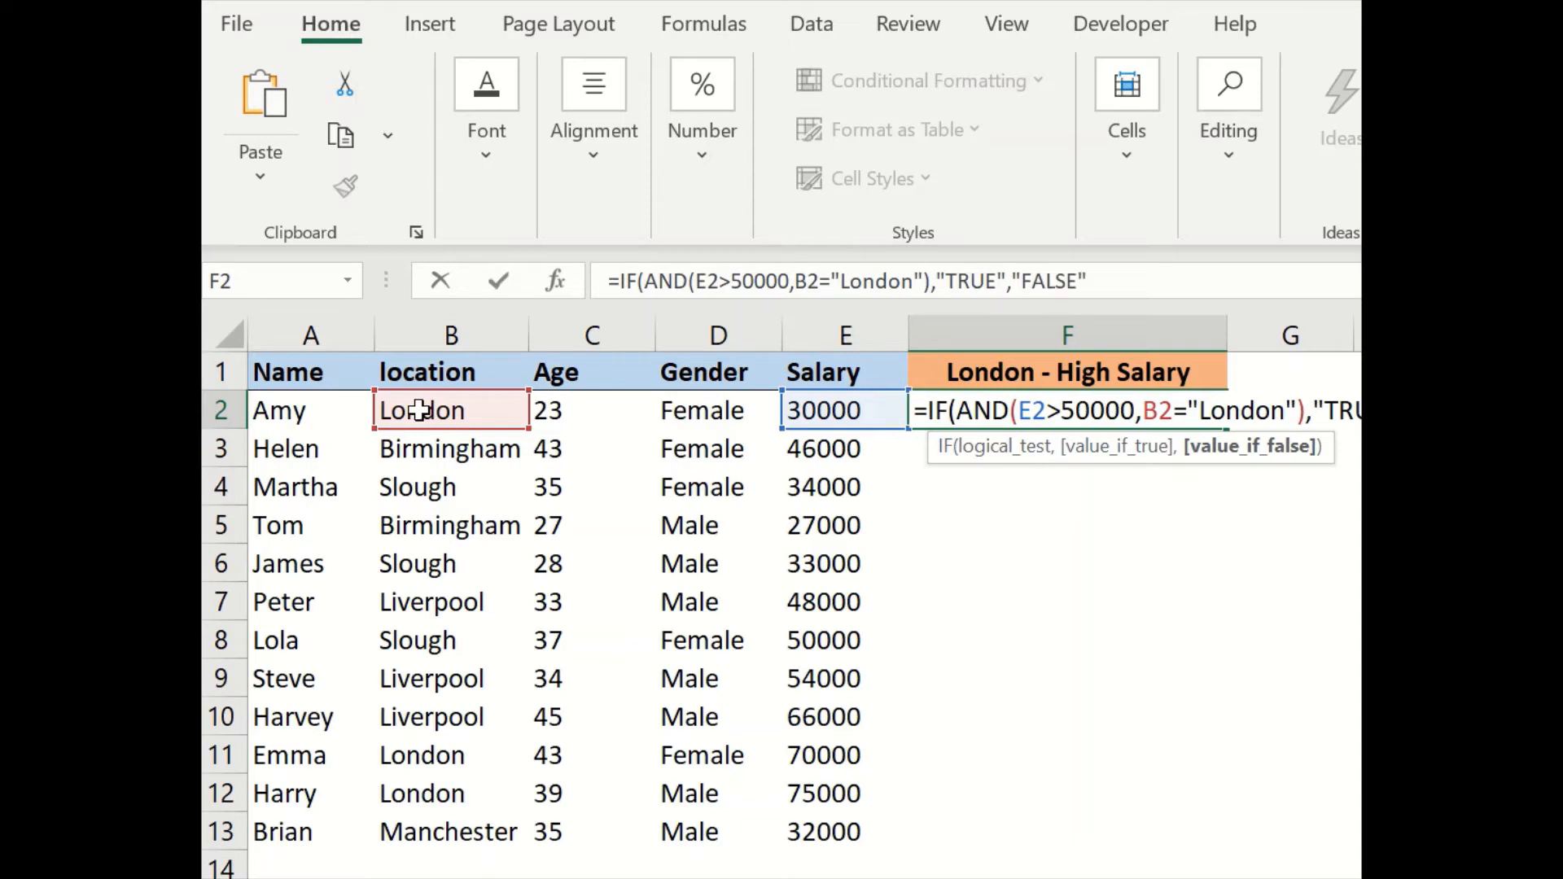
type("\")")
key("Return")
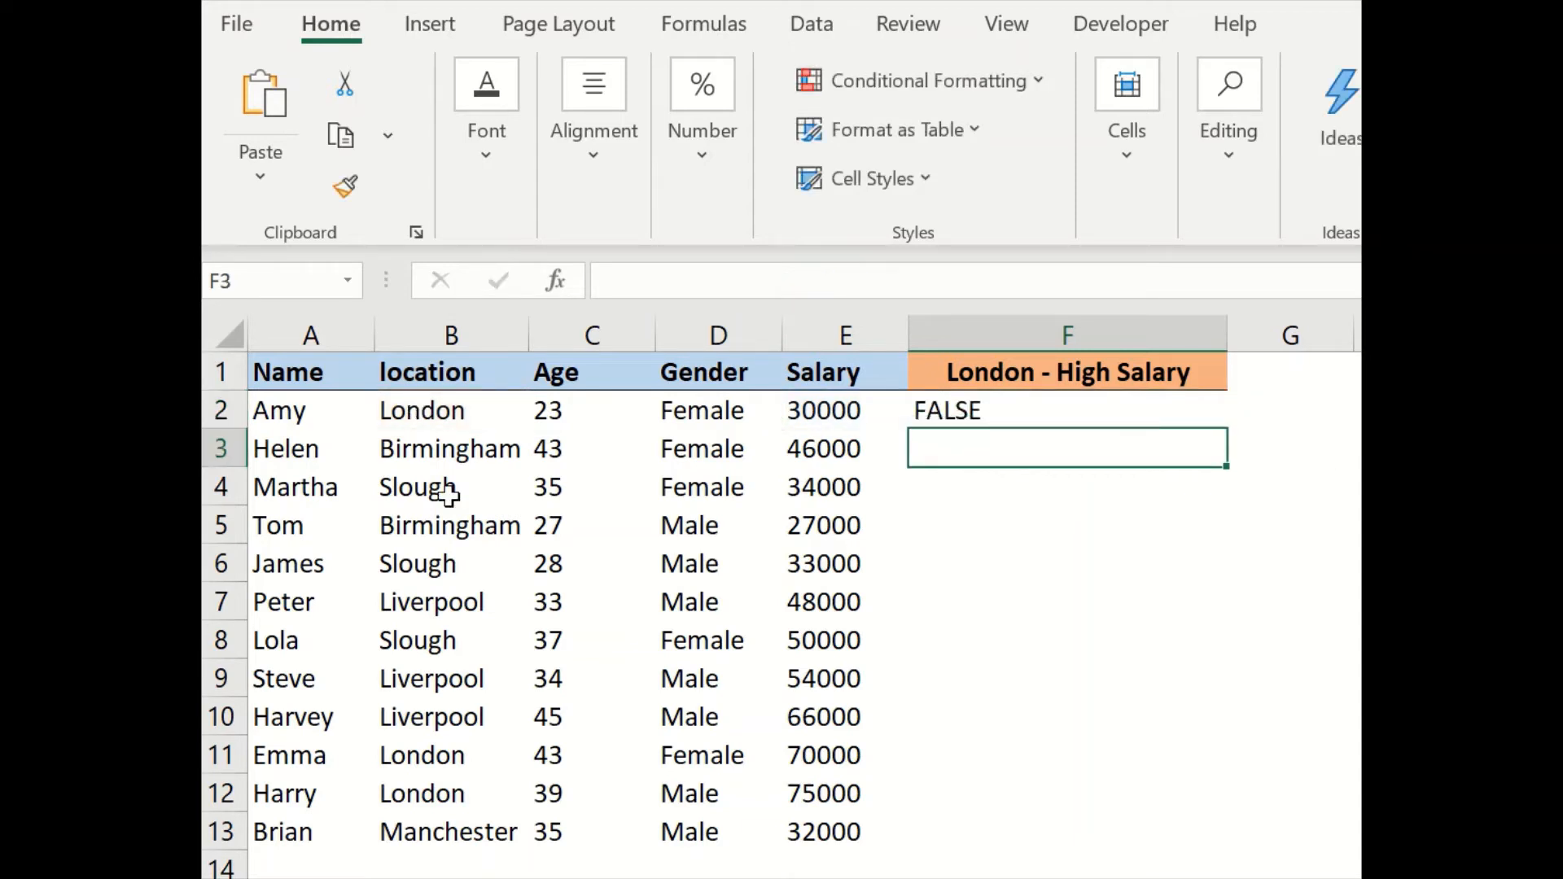
Step: Fill the F2 formula down the London - High Salary column through F13
left_click_drag(1160, 386, 1177, 409)
left_click(1198, 411)
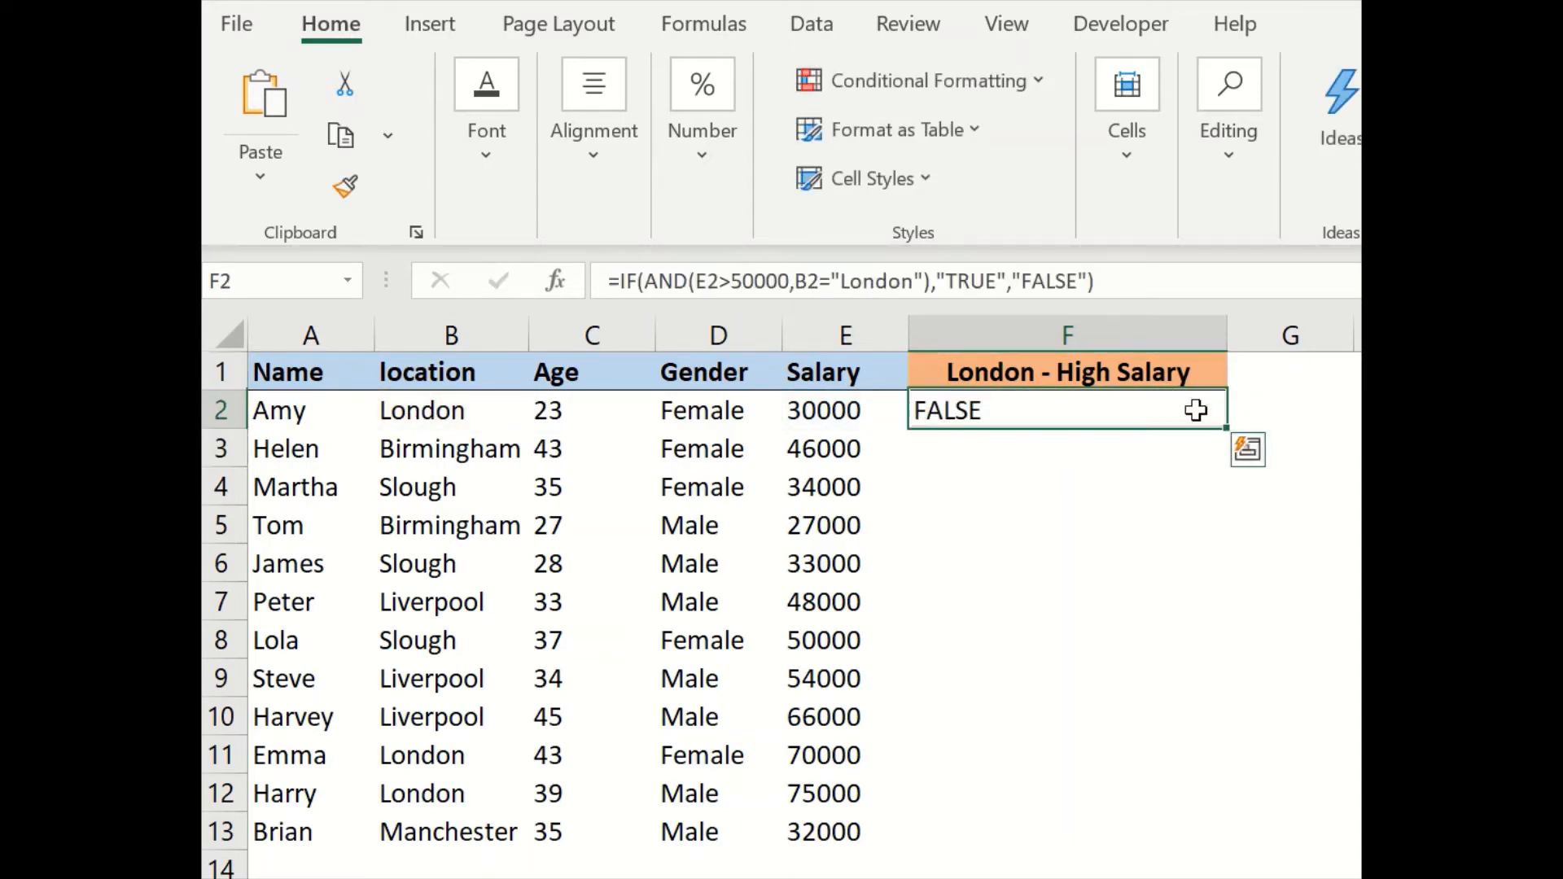
double_click(1226, 426)
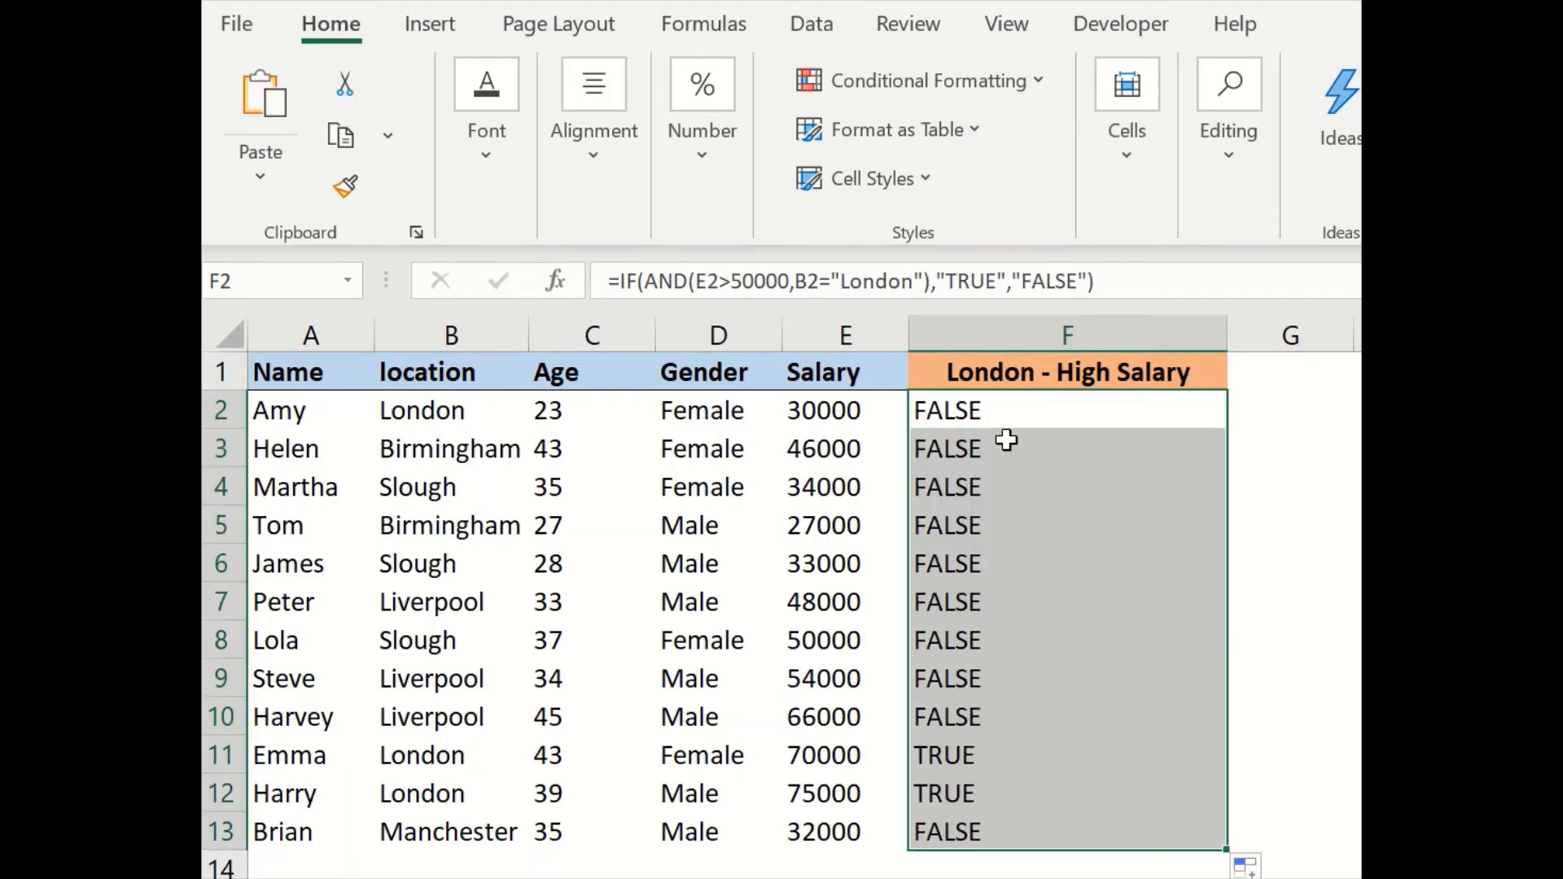
Step: Check the rows flagged TRUE and examine the hard-coded 50000 criterion in the F2 formula without changing it
left_click_drag(936, 755, 309, 796)
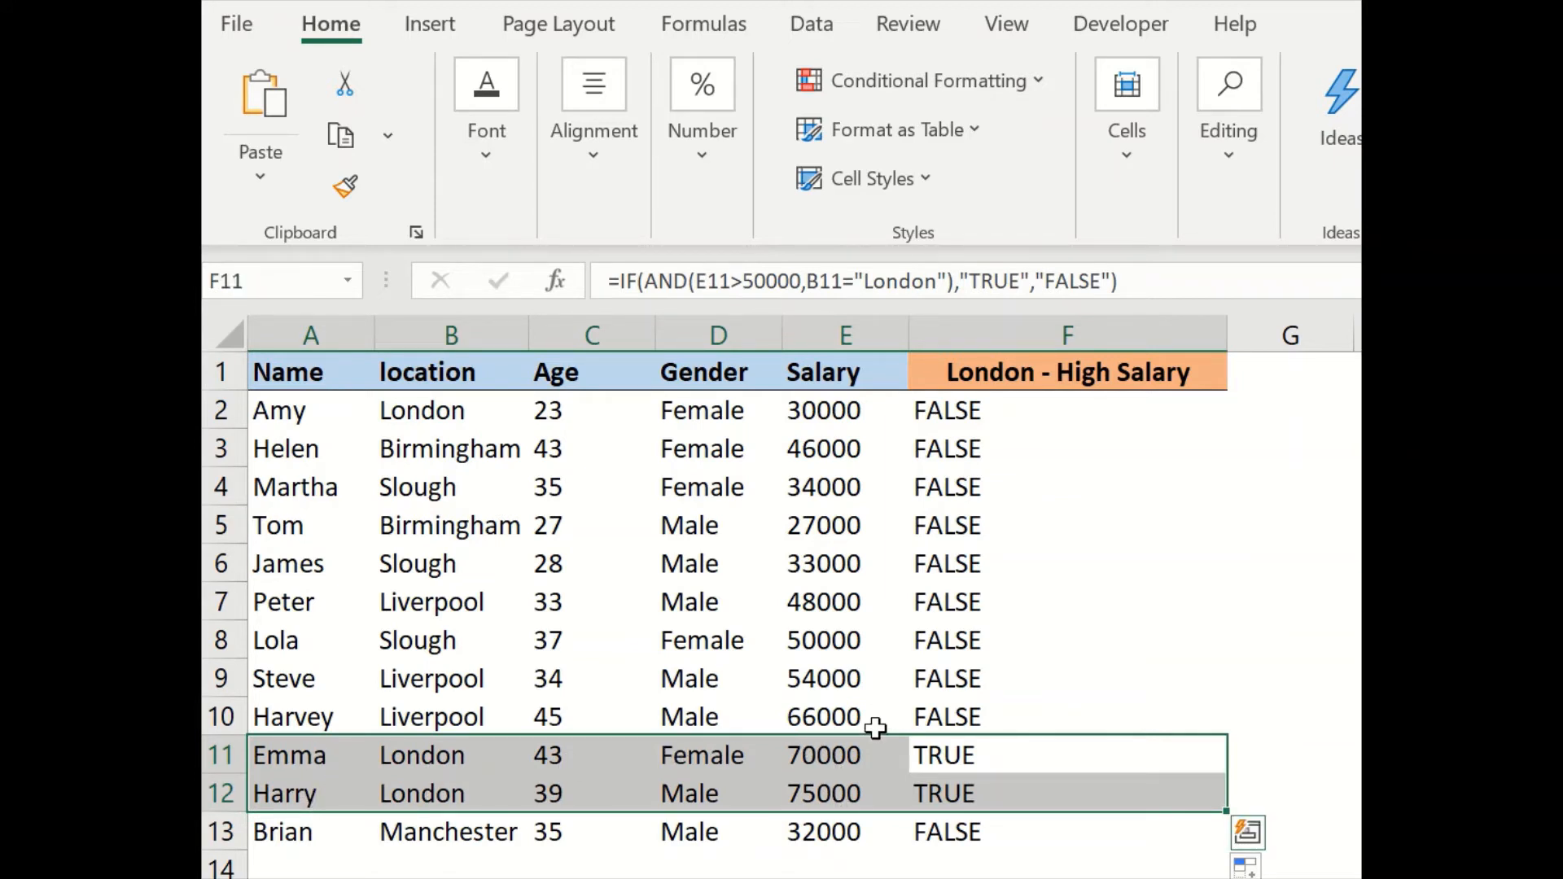
left_click(972, 751)
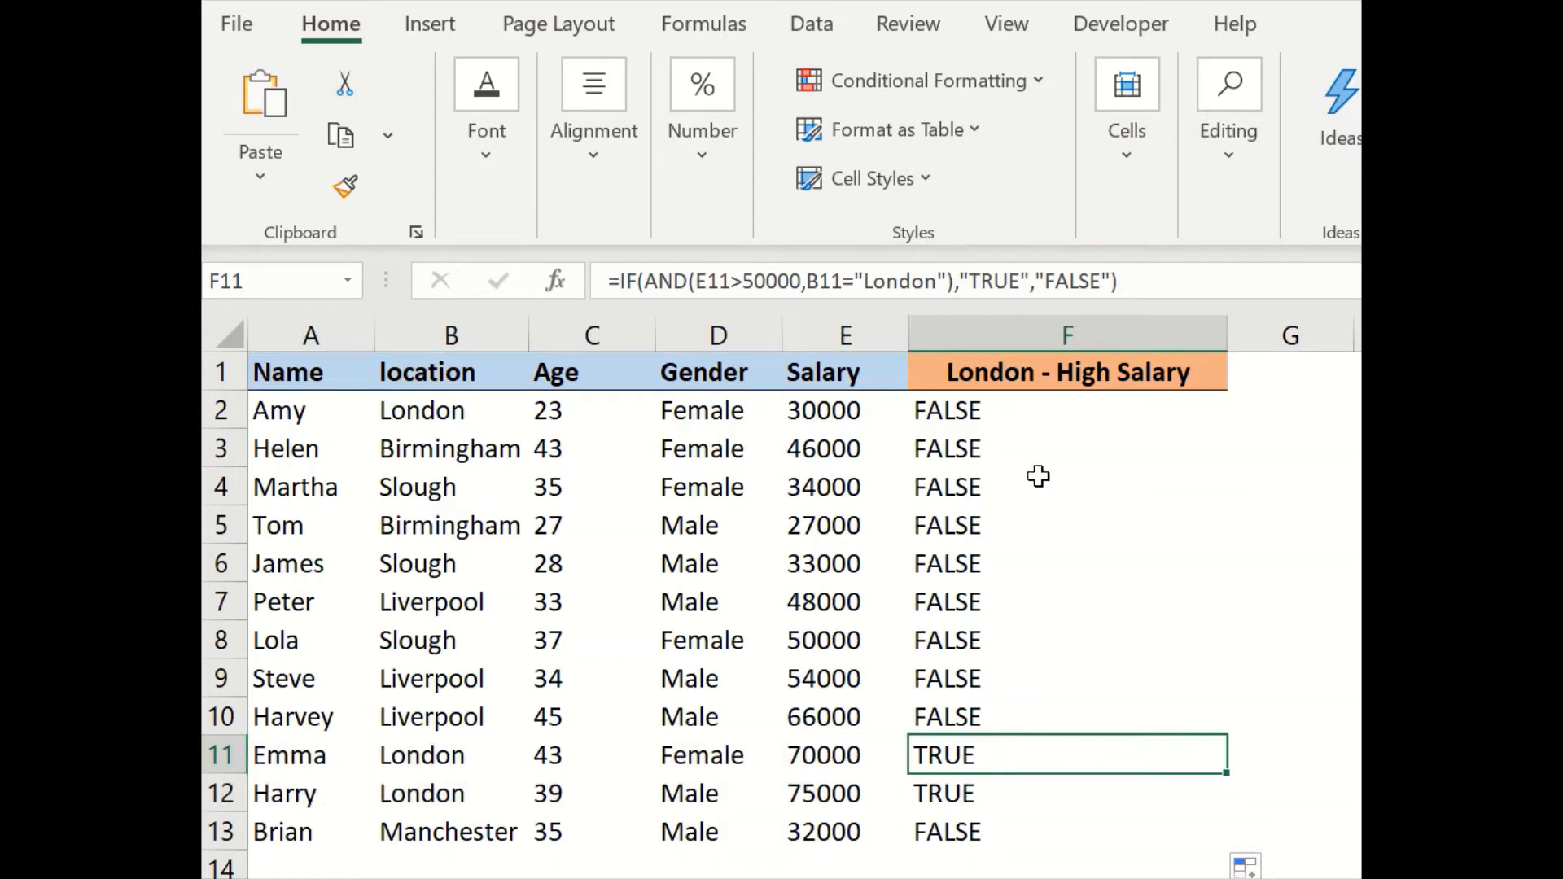
left_click(1037, 415)
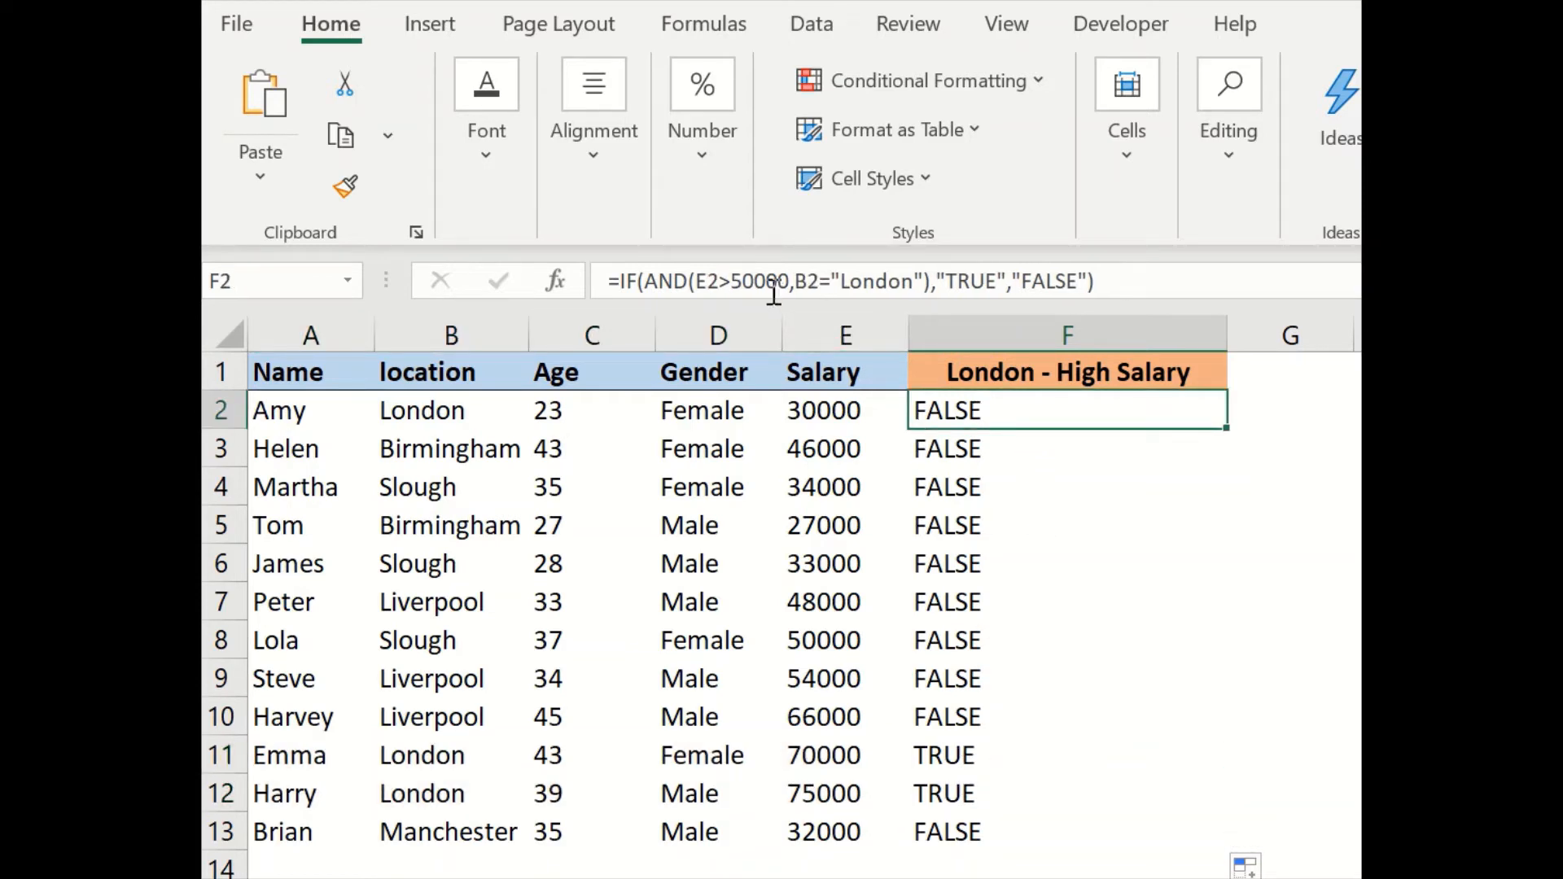
double_click(763, 282)
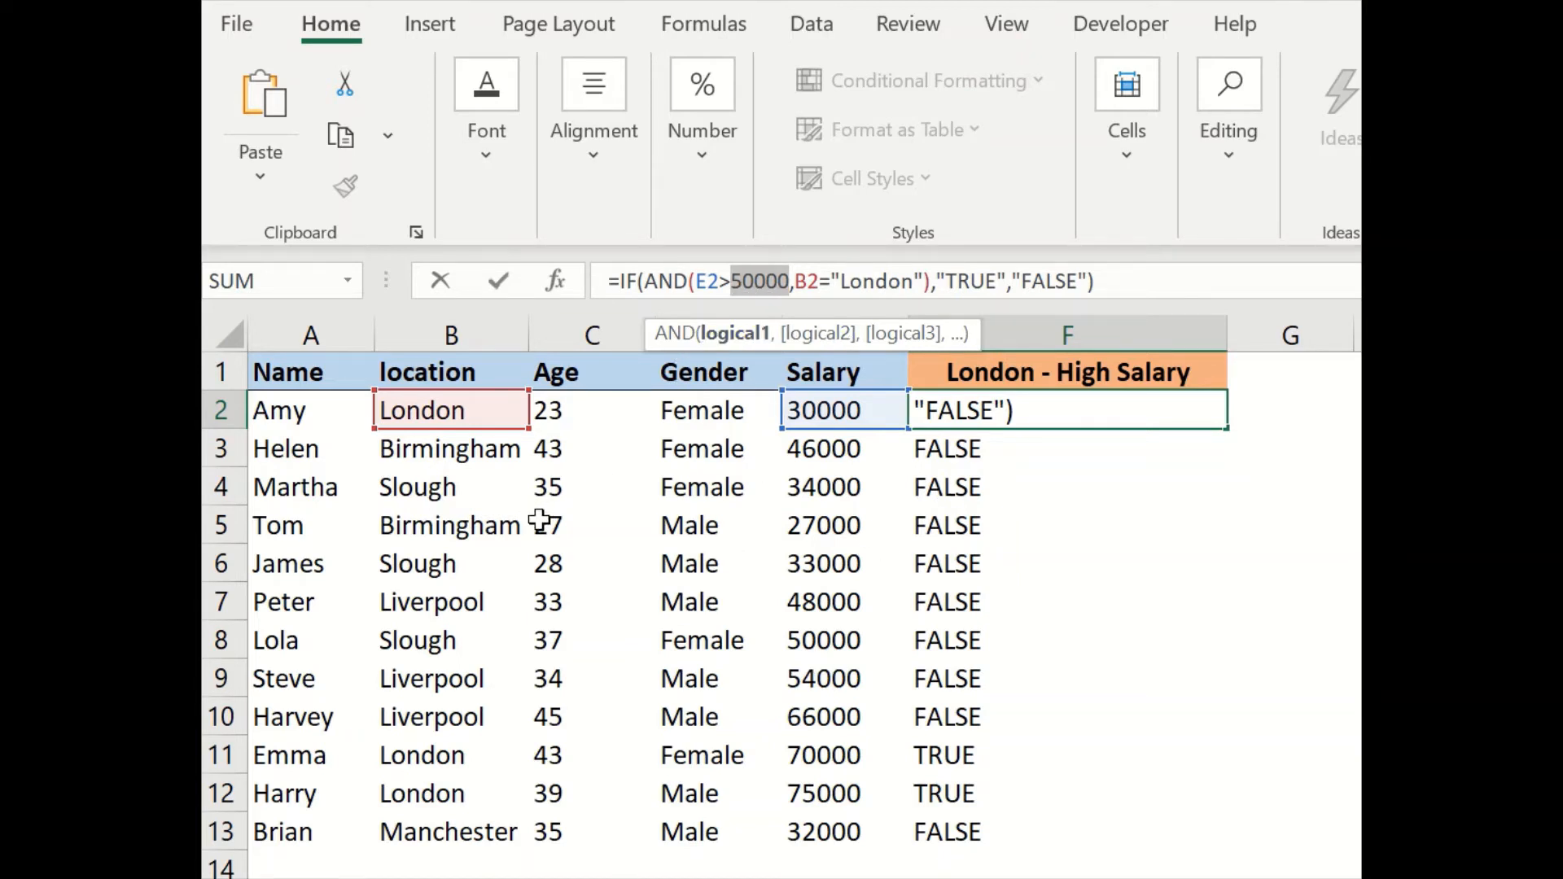
key("ctrl+Return")
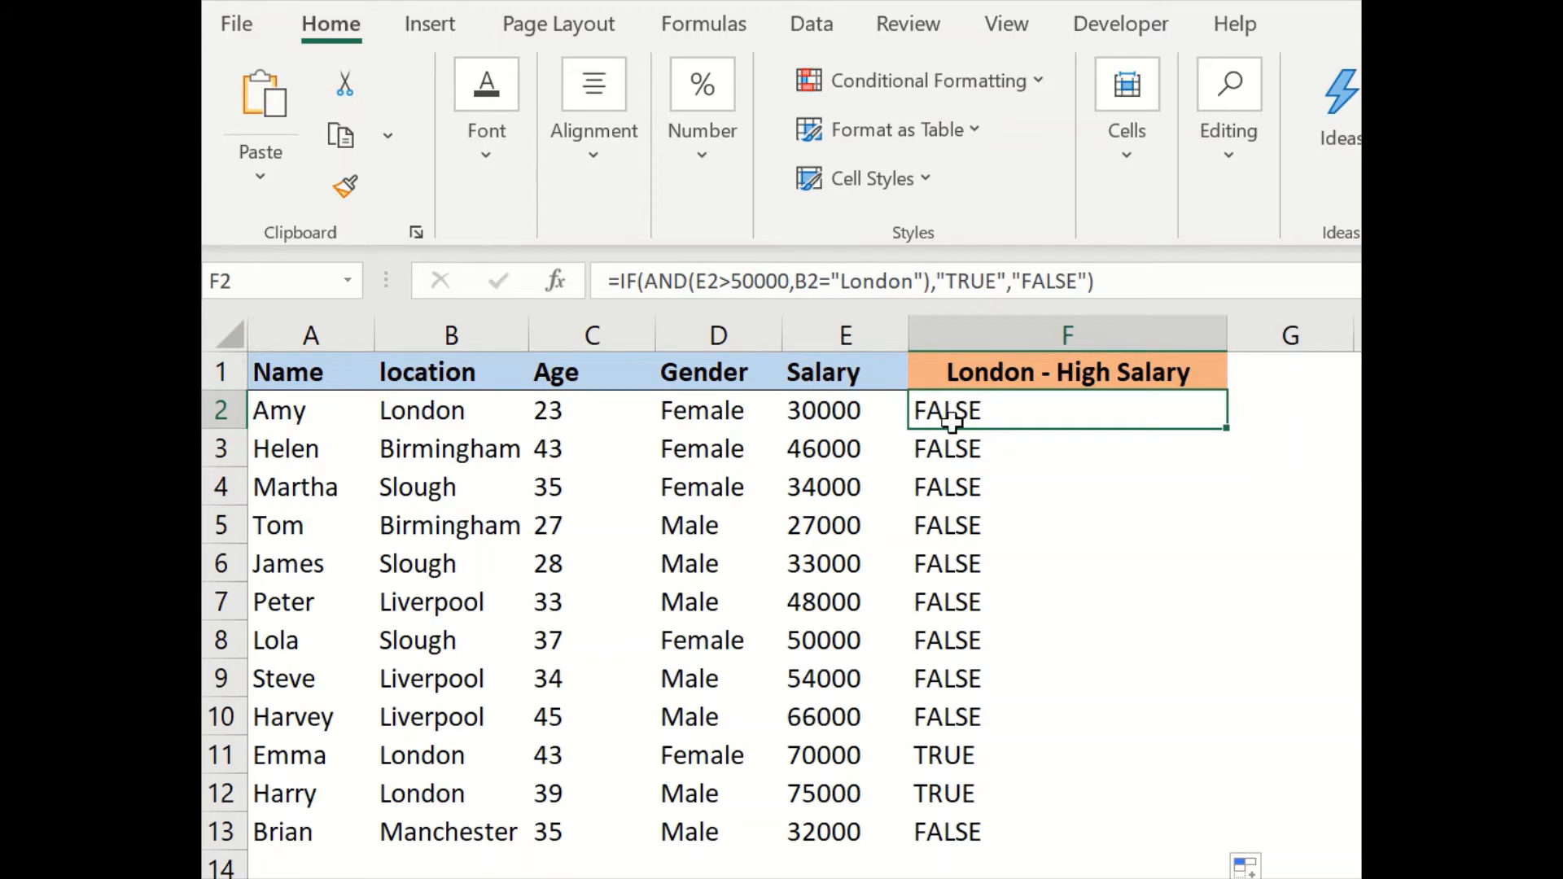
Step: Clear F2:F13 and start a new formula in F2 with an AND test nested in IF, =IF(AND(
left_click_drag(942, 411, 917, 827)
key("Delete")
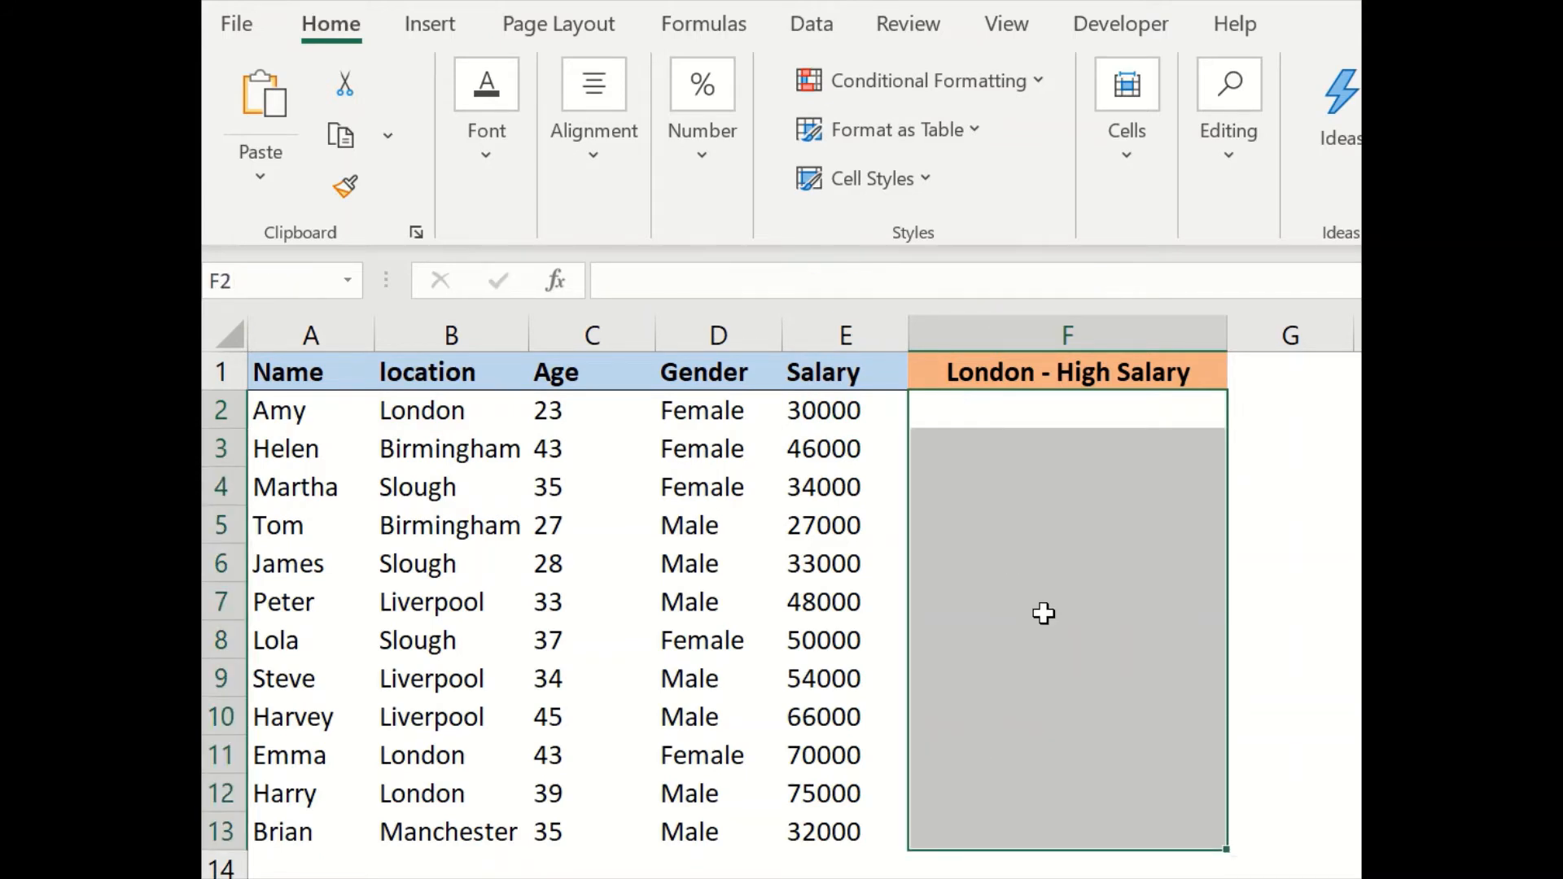
left_click(956, 416)
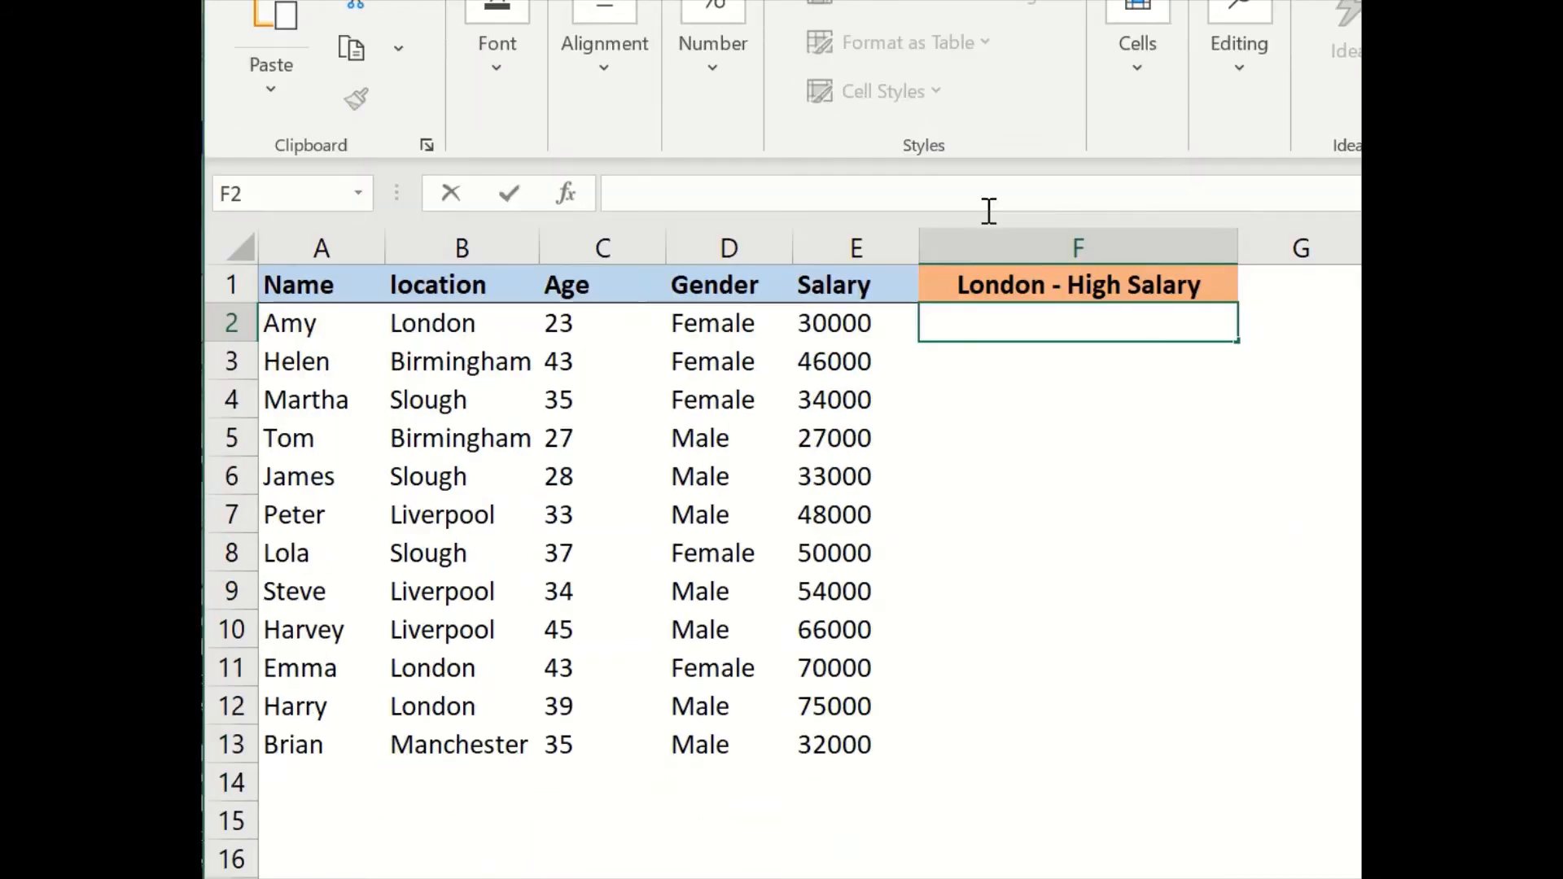
left_click(977, 293)
type("=IF")
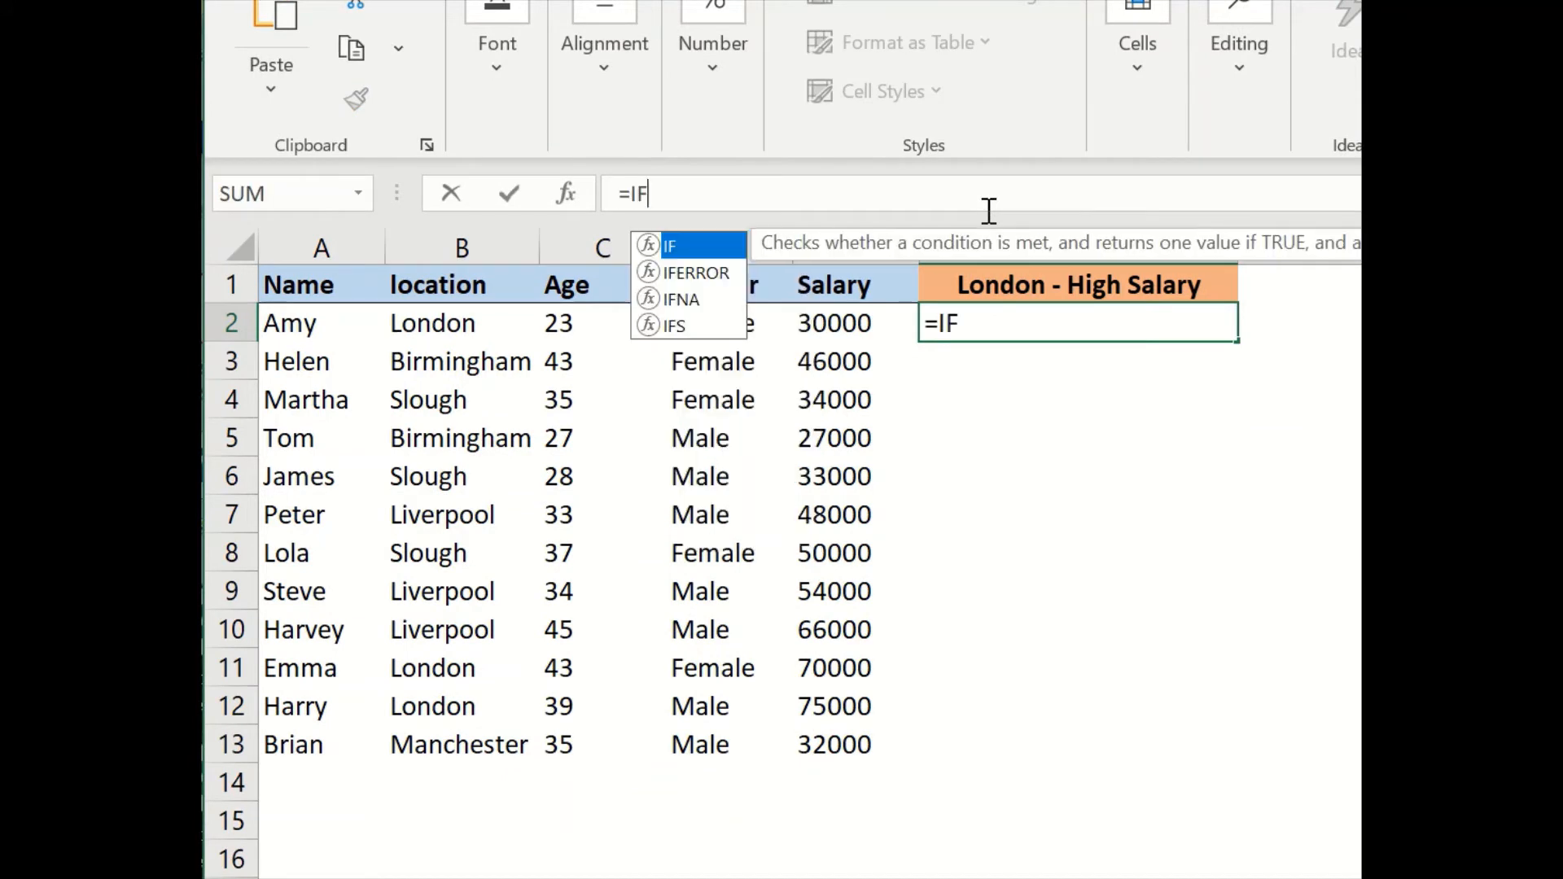
type("(AND(")
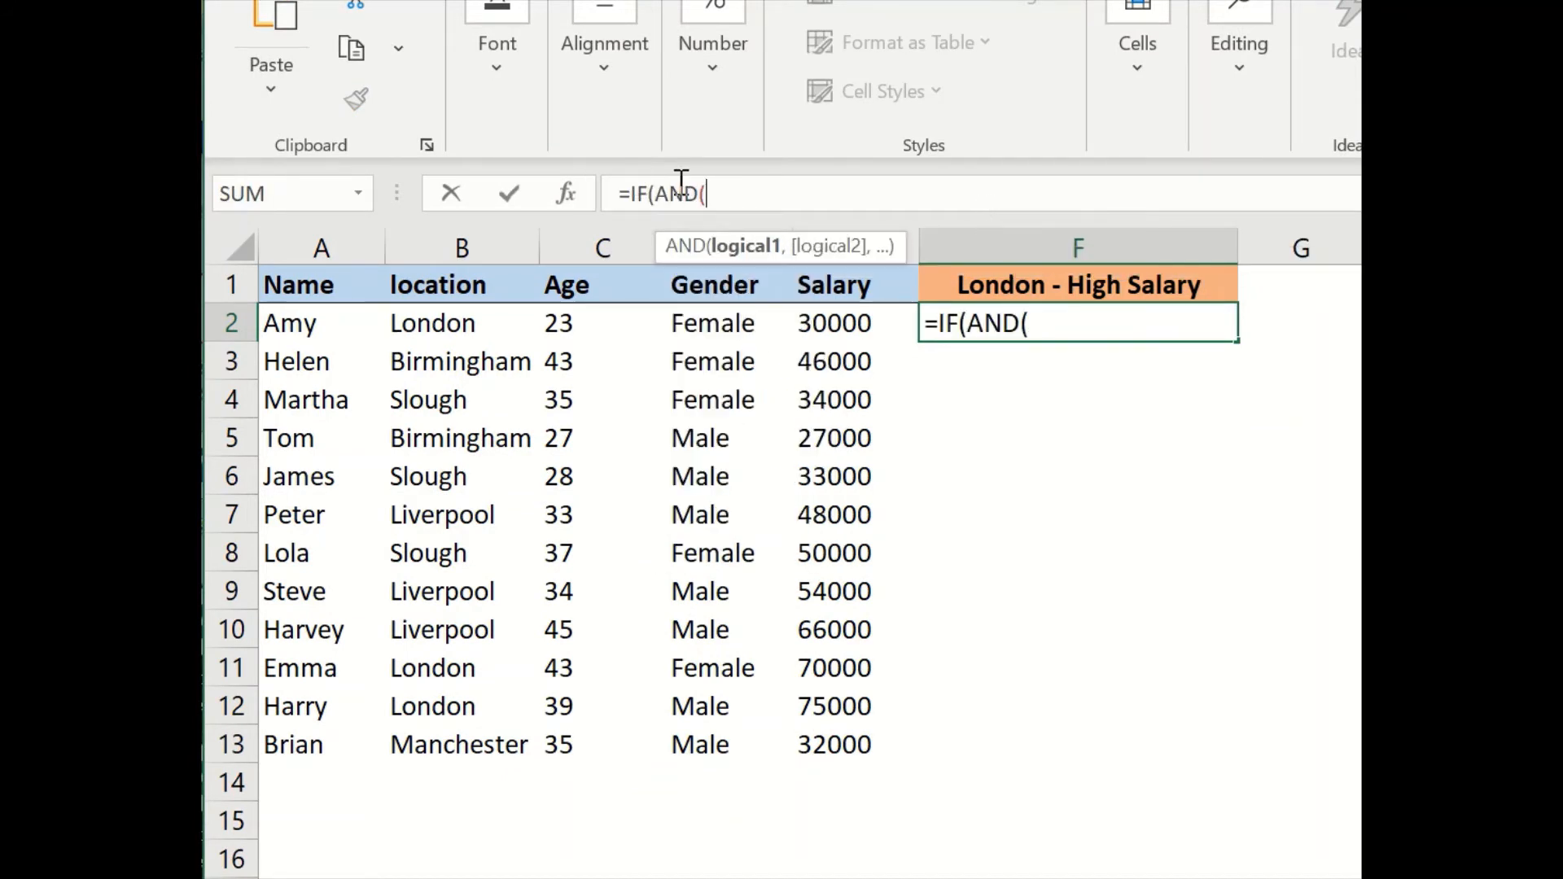
Step: Enter E2 greater than the absolute reference Ref!$D$3 as the first AND condition of the F2 formula
left_click(872, 321)
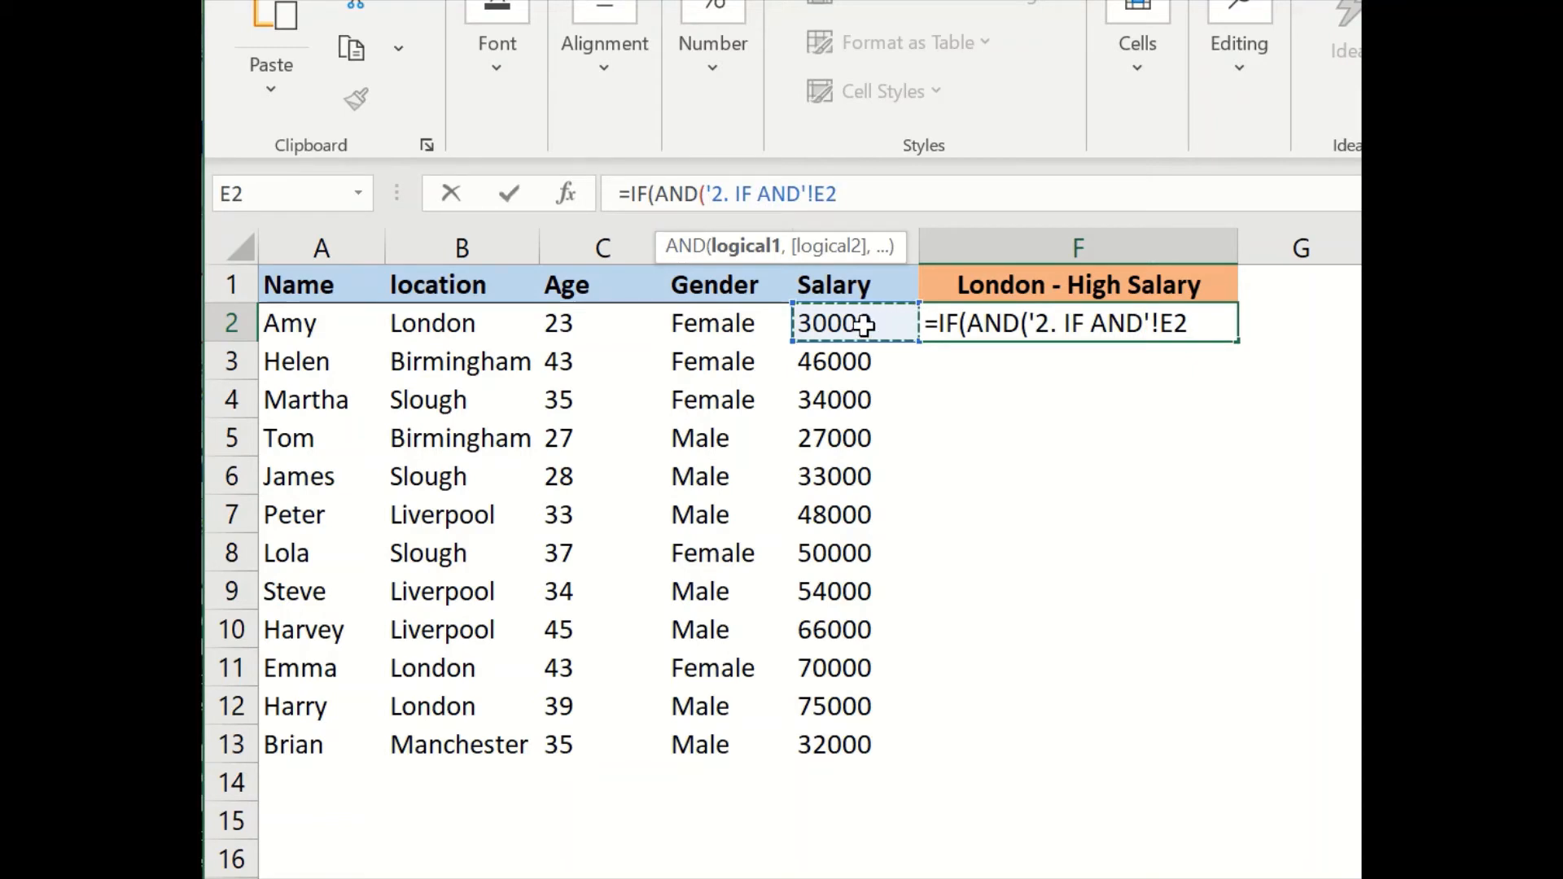
type(">")
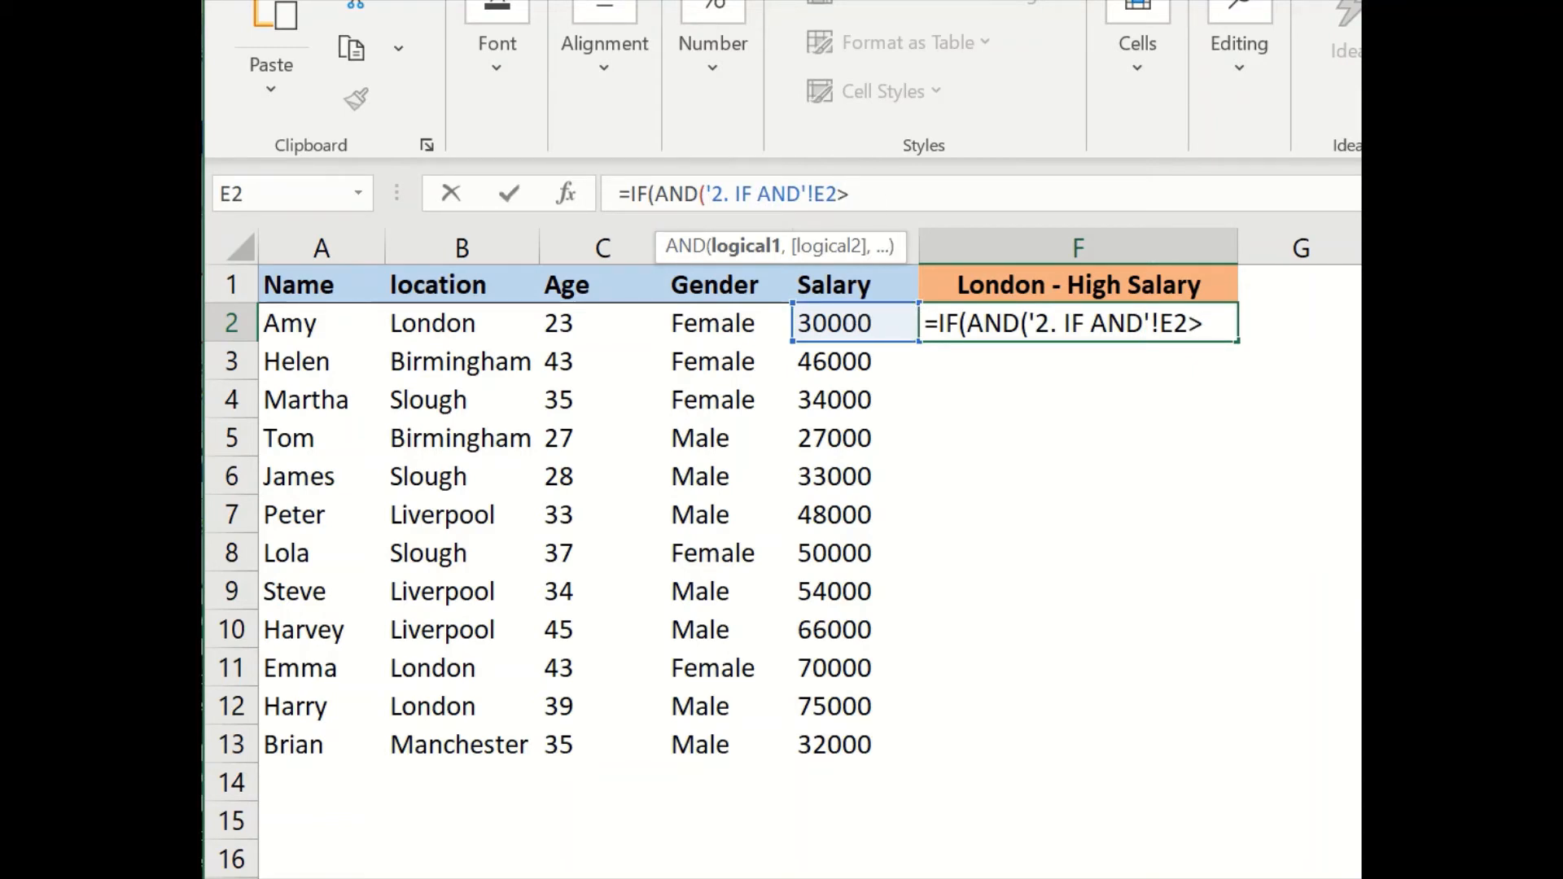
left_click(366, 875)
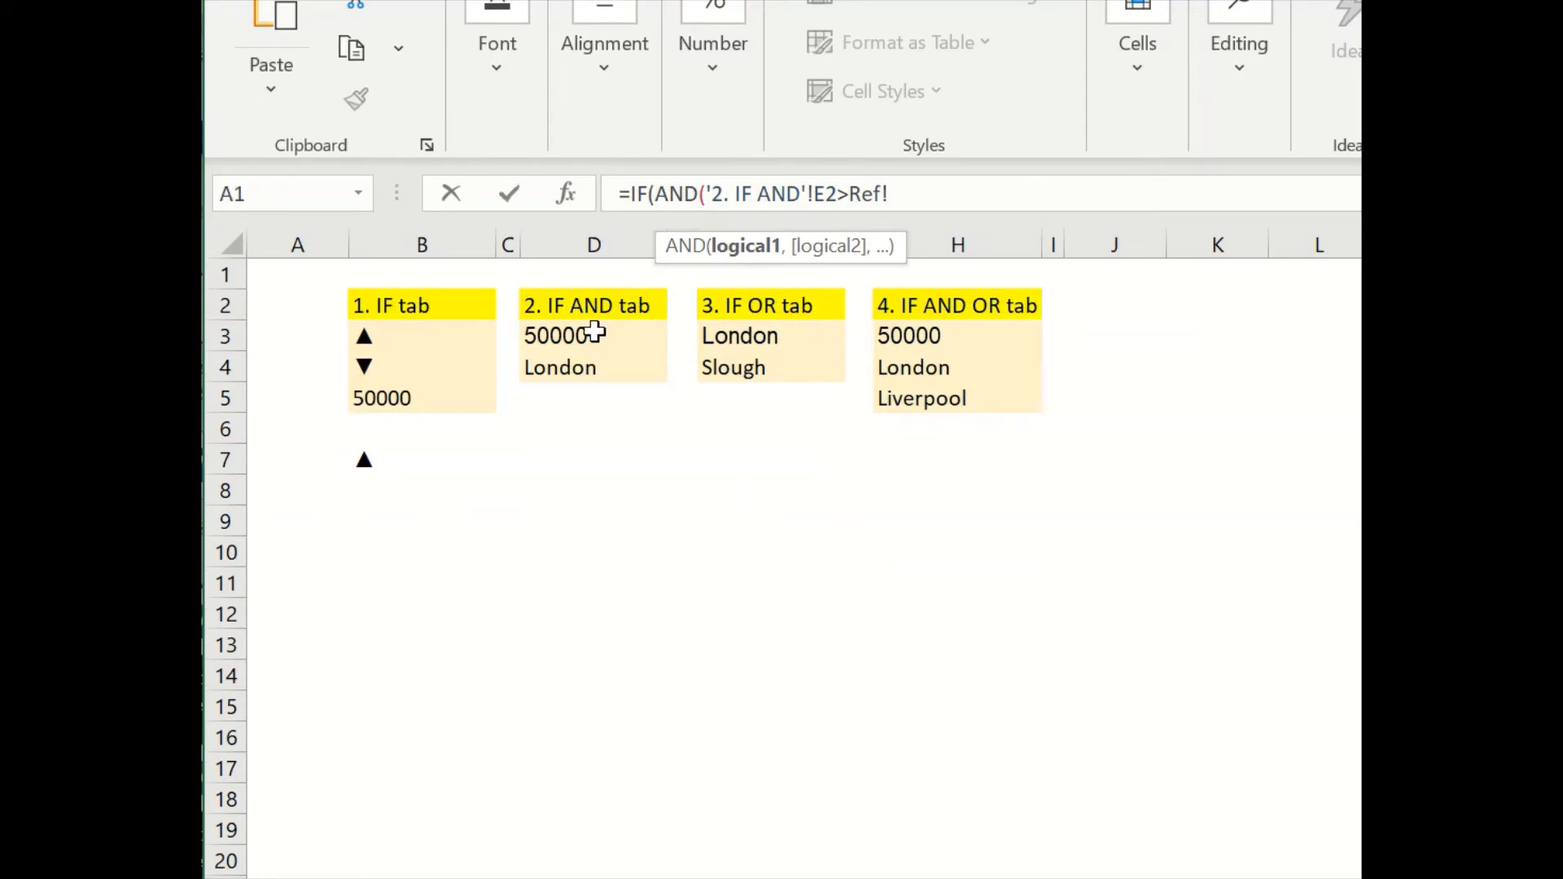
left_click(595, 333)
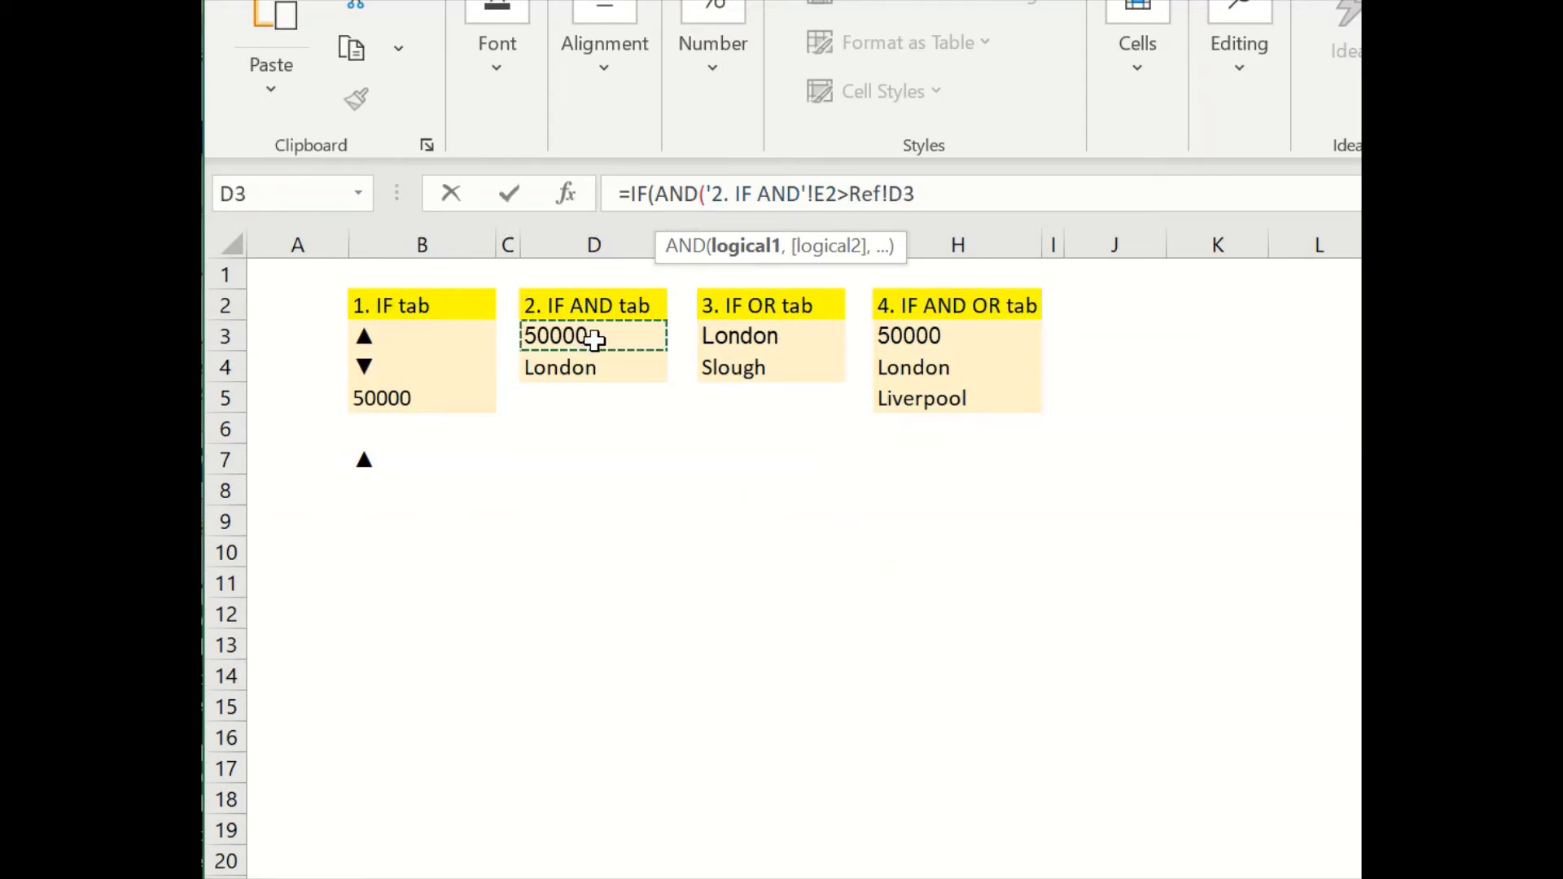
key("F4")
type(",")
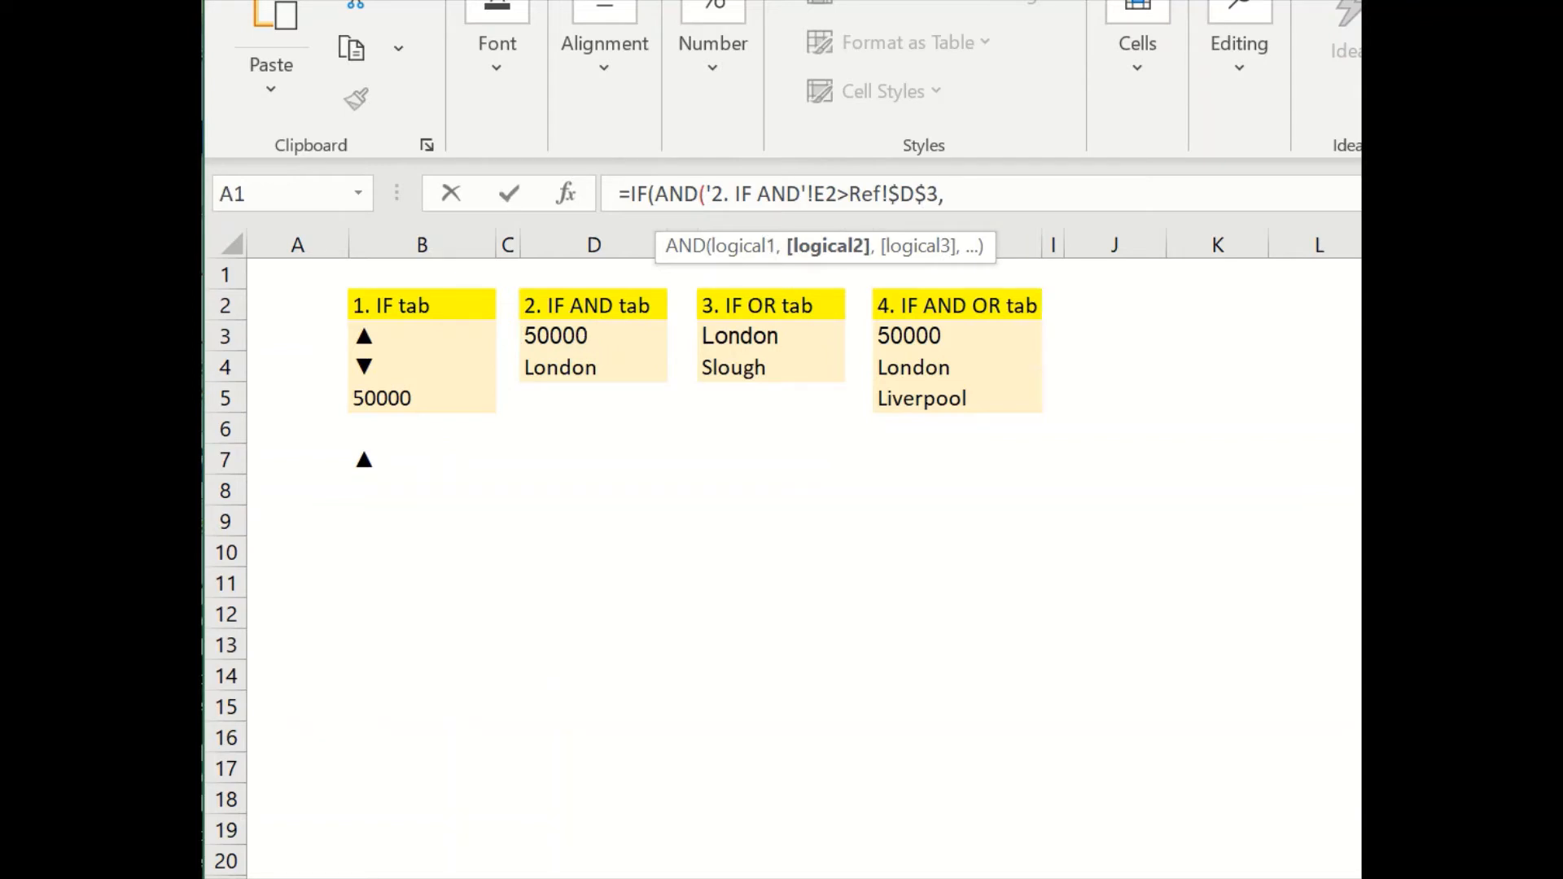
Step: Add B2 on the 2. IF AND sheet equal to the absolute reference Ref!$D$4 as the second condition and close the AND function
left_click(390, 878)
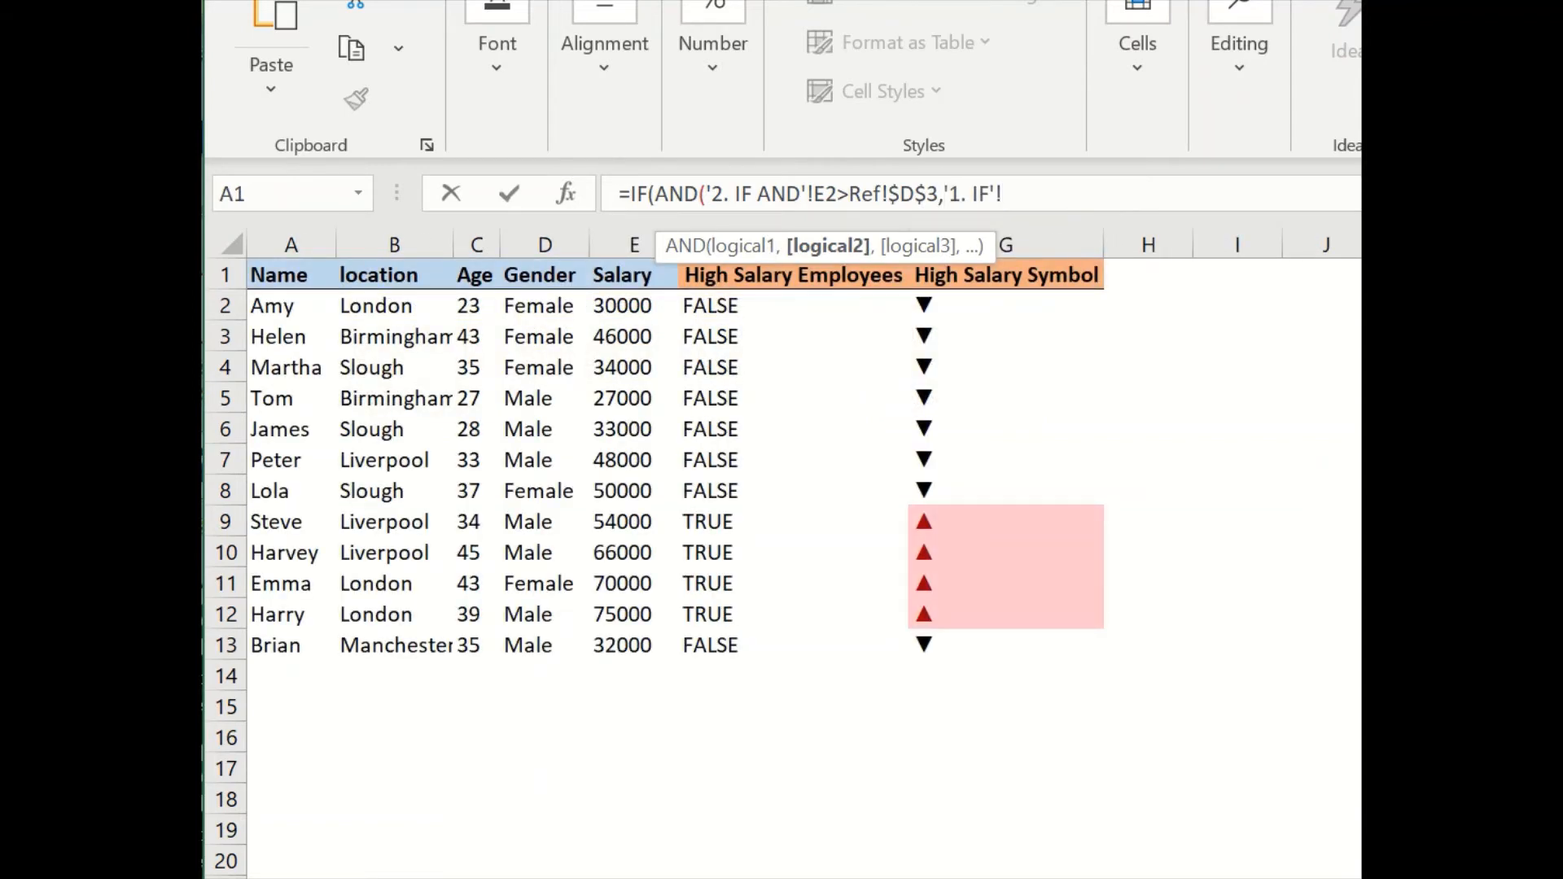
left_click(488, 877)
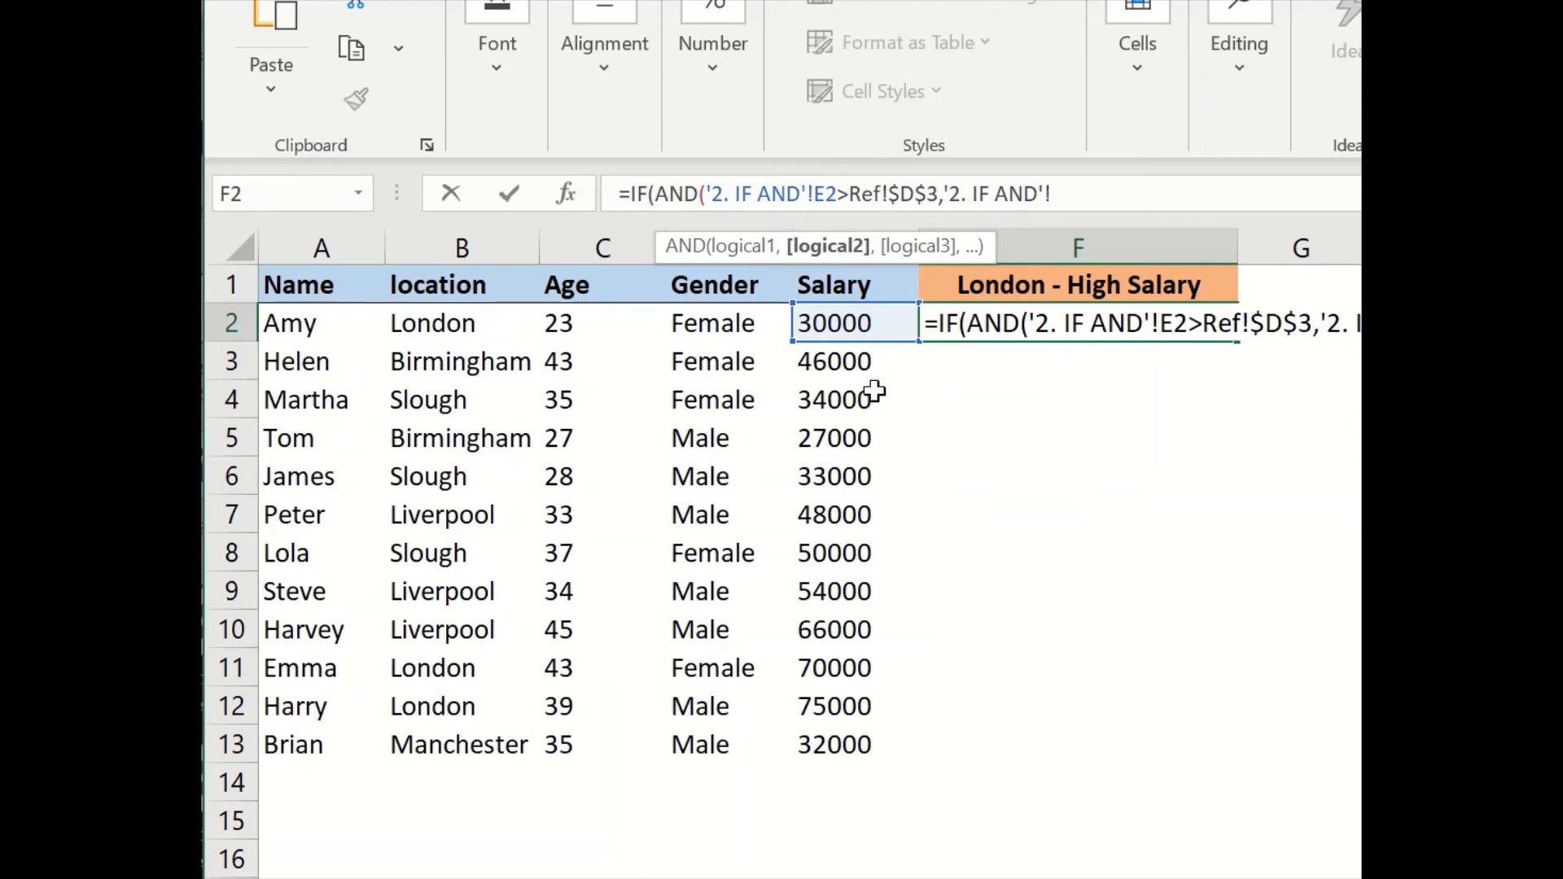
left_click(446, 325)
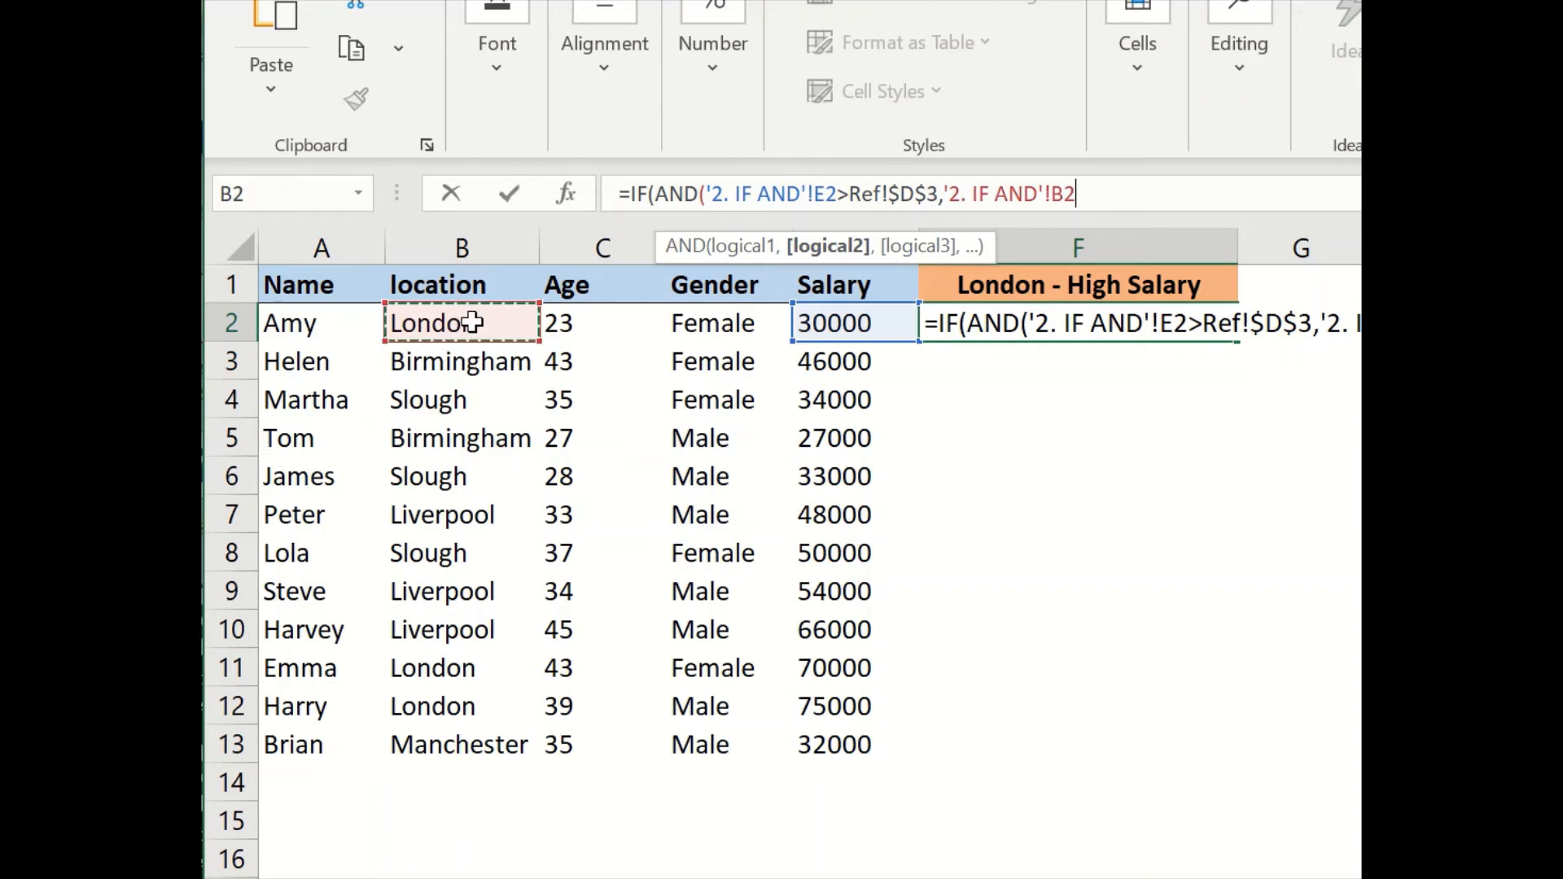
type("=")
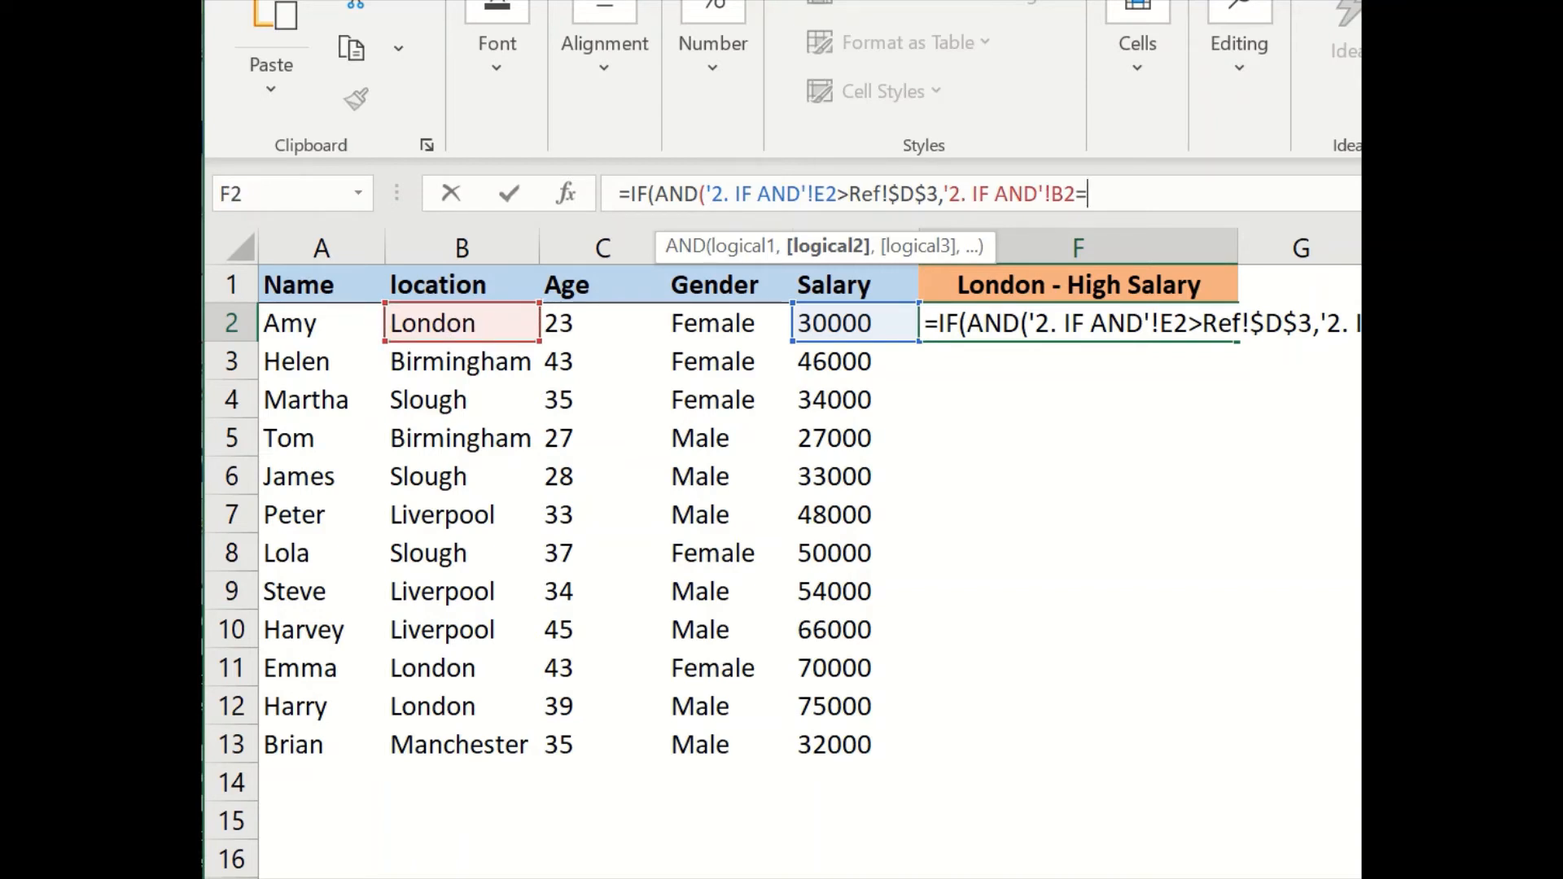
key("ctrl+Page_Down")
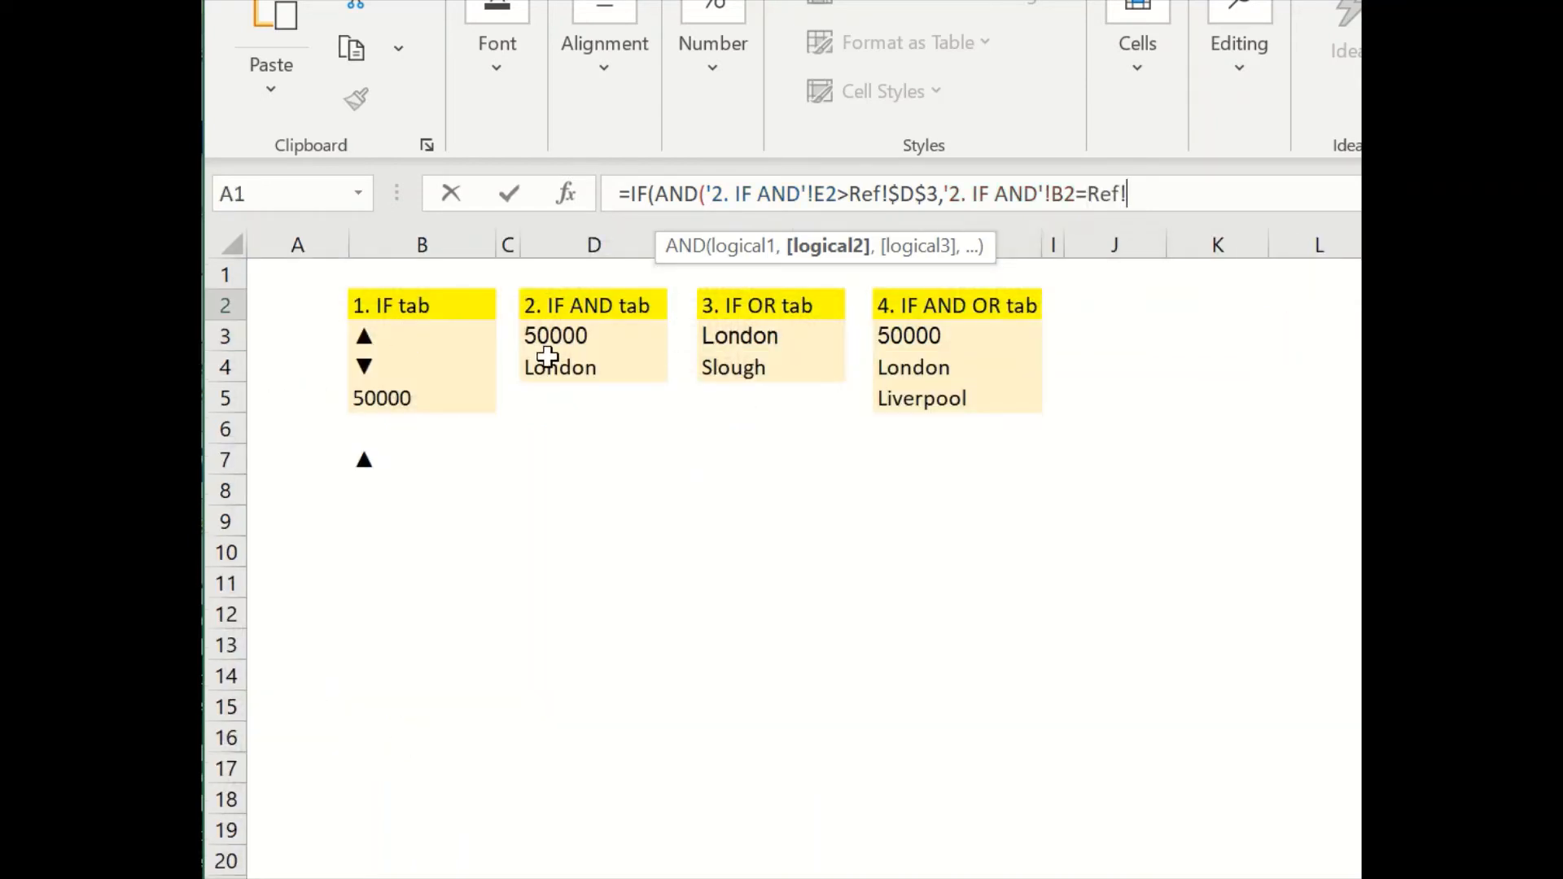
left_click(553, 369)
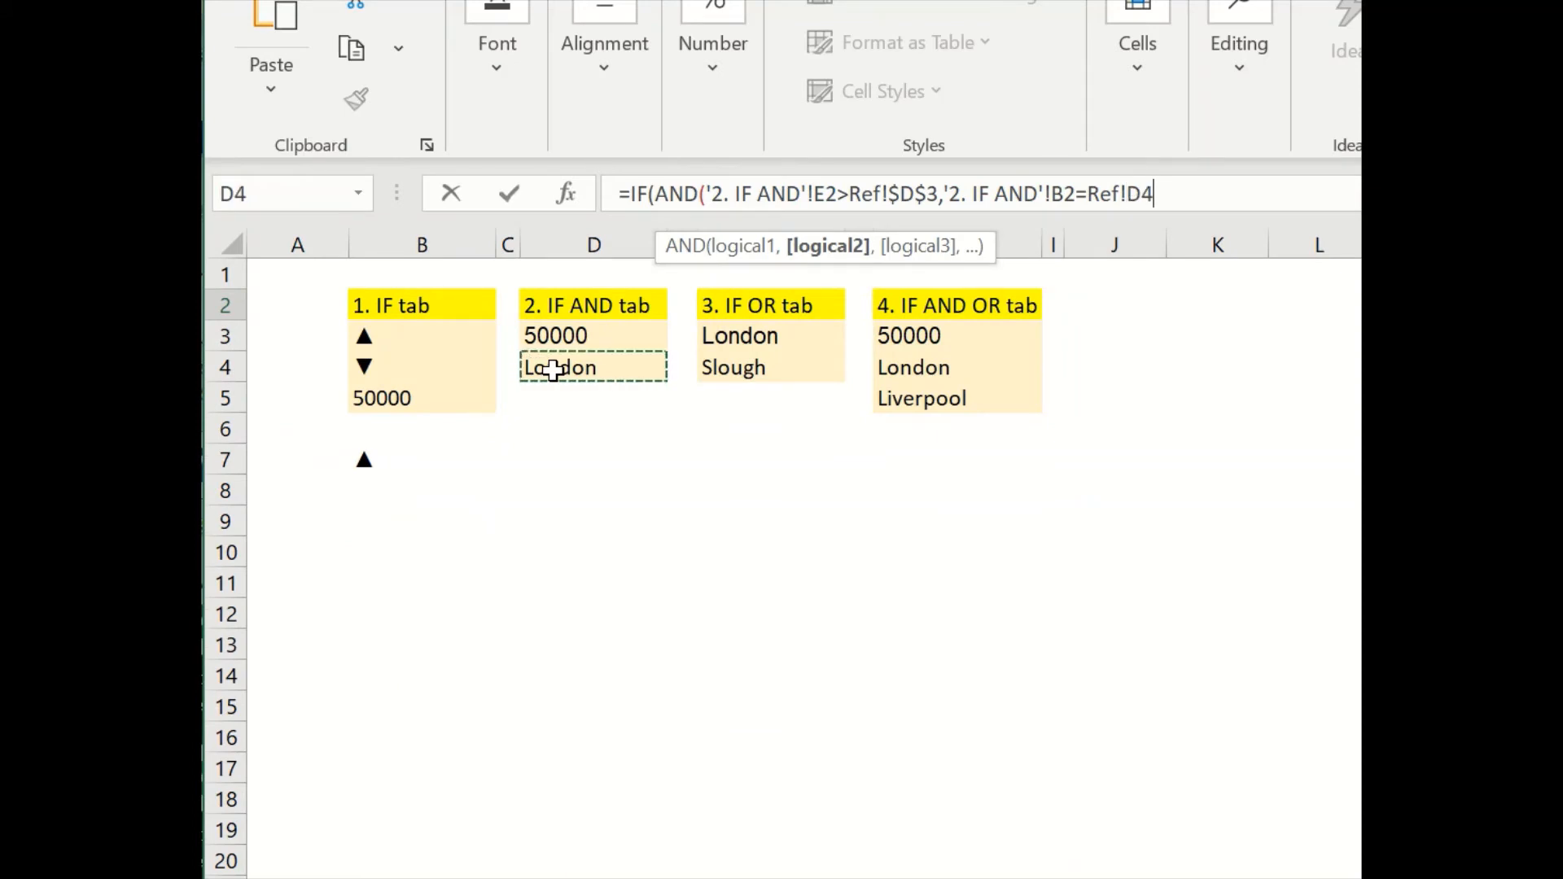
key("F4")
type(")")
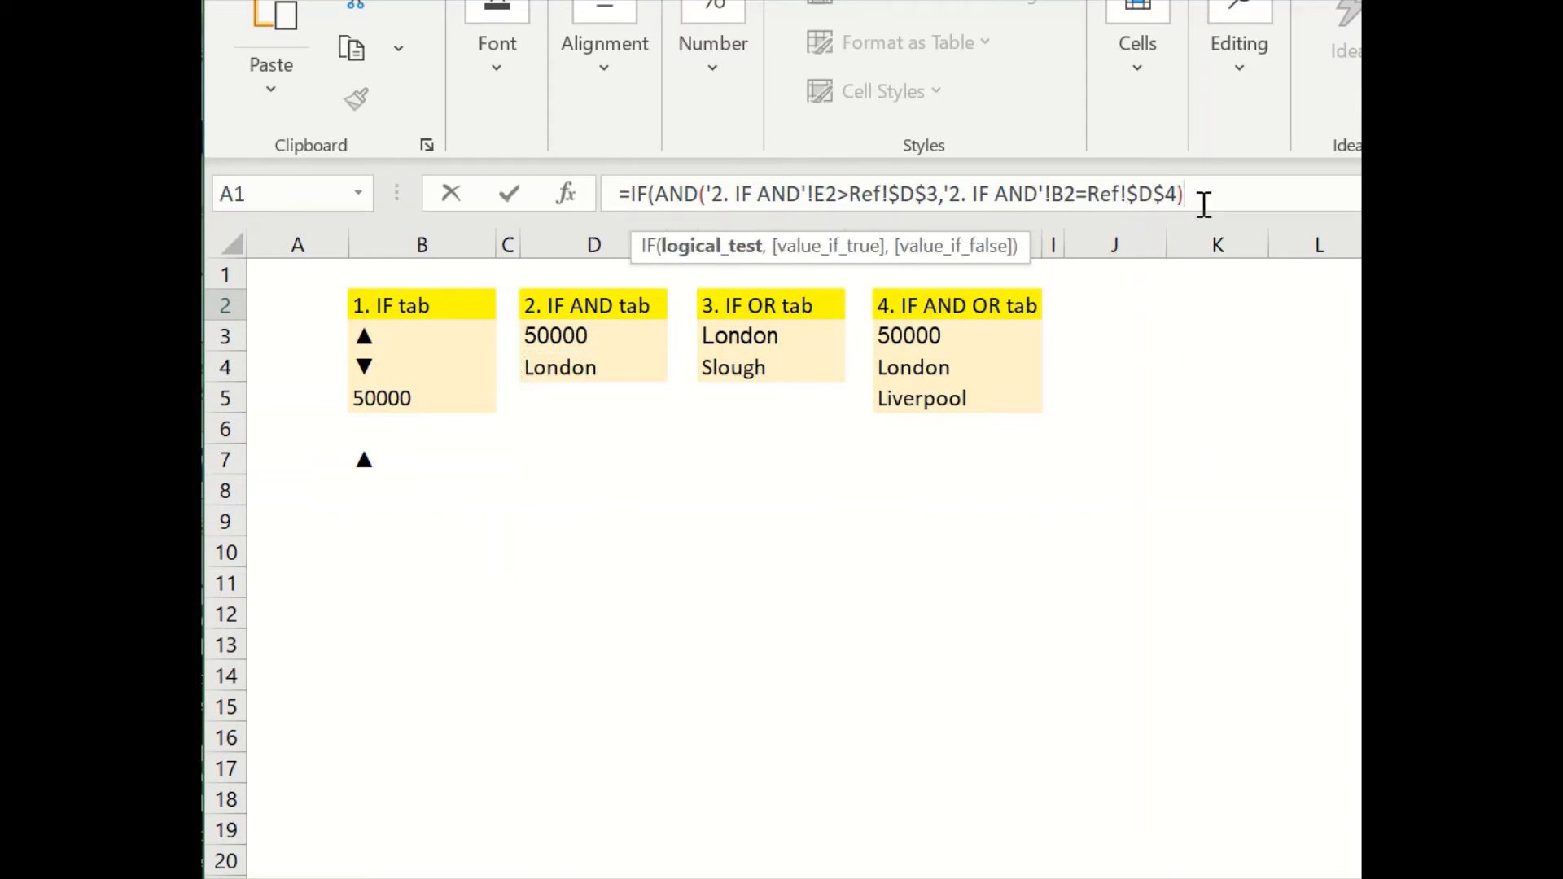
Step: Complete the cell-referenced F2 formula with "TRUE" as the value if true and "FALSE" as the value if false
type(",")
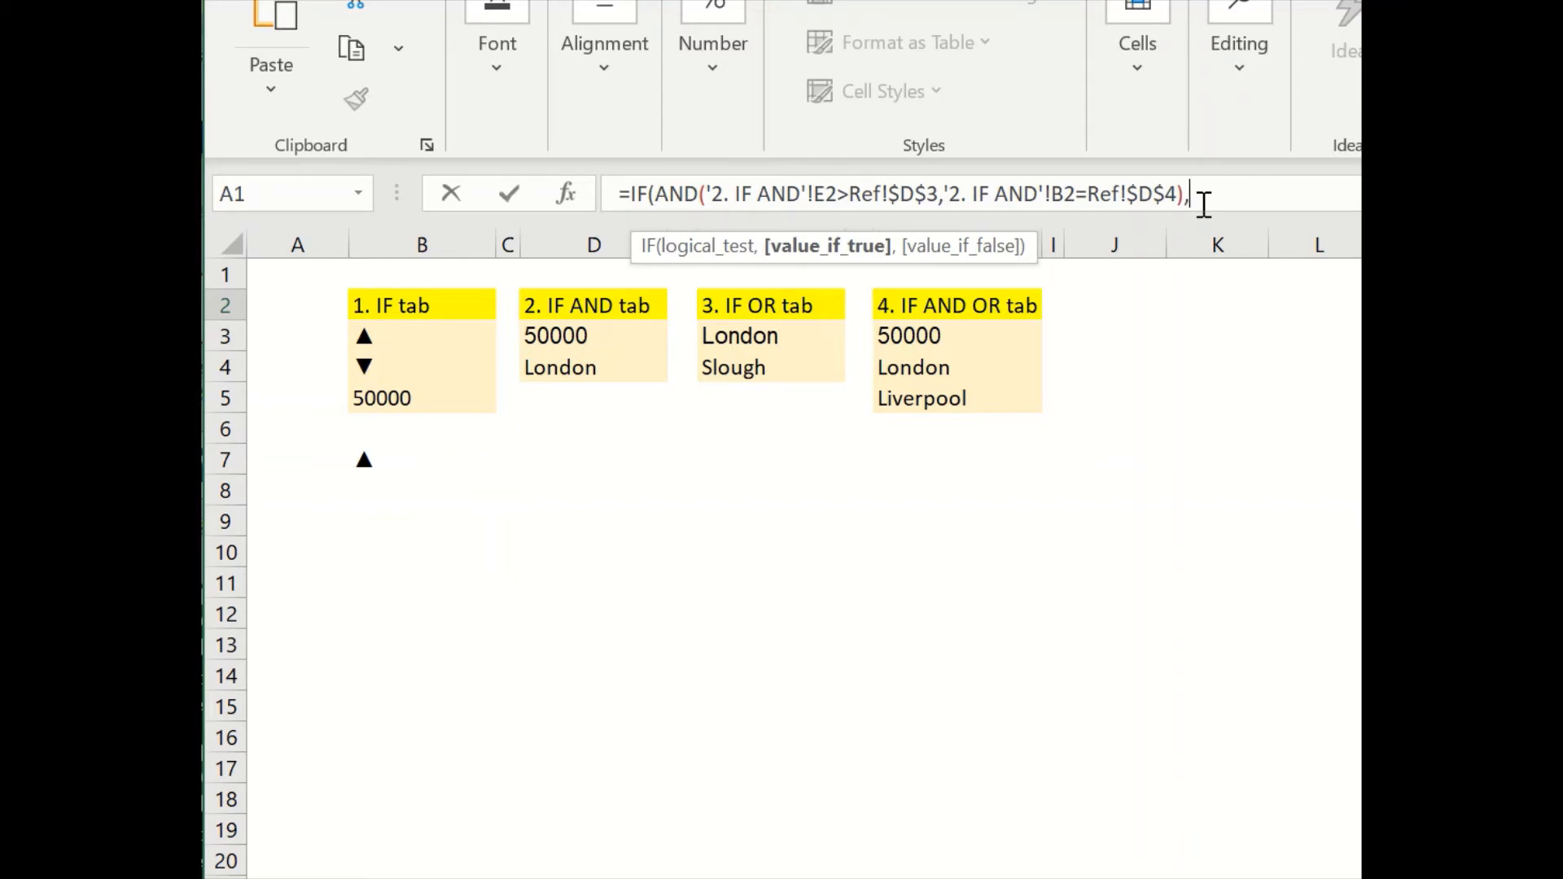
type("@")
key("BackSpace")
type("\"TRUE\",")
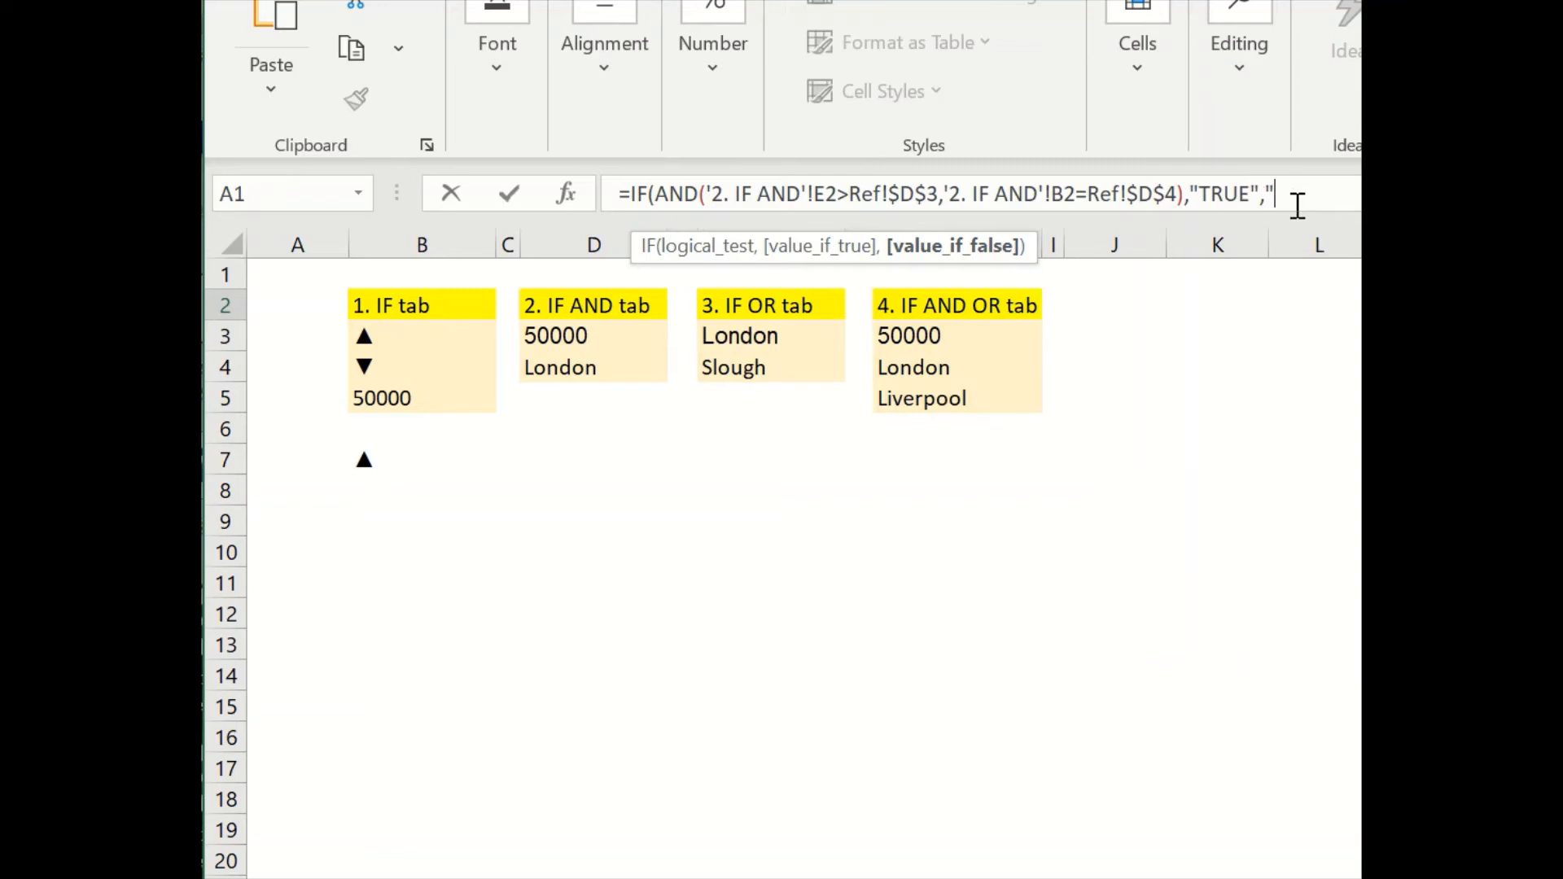
type("\"FALSE\")")
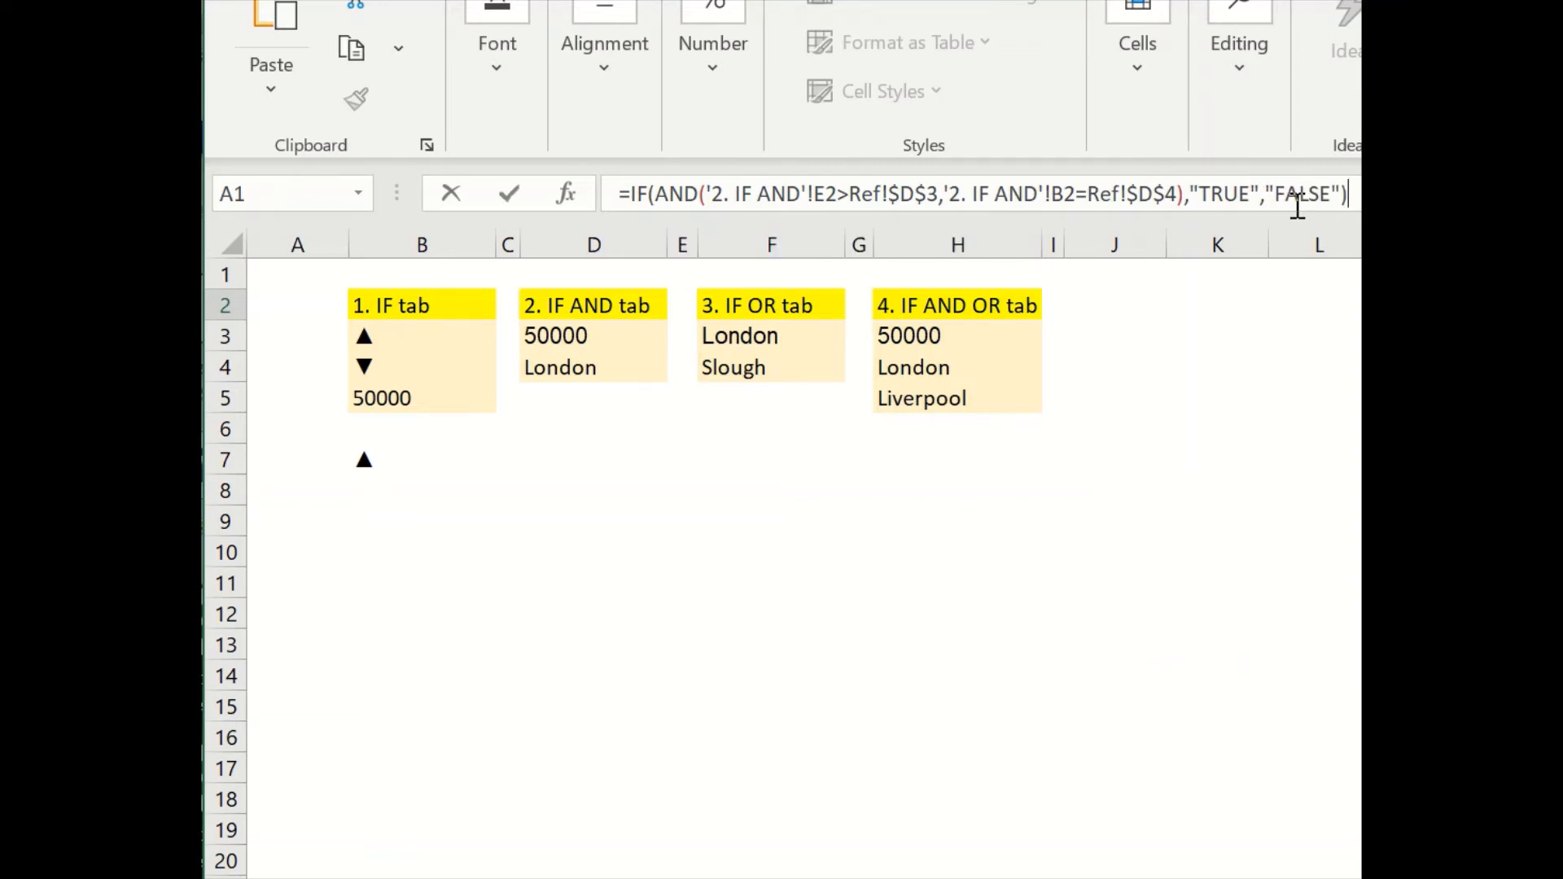
key("Return")
Step: Copy the cell-referenced formula from F2 down to F13 and check the rows flagged TRUE
left_click(1174, 313)
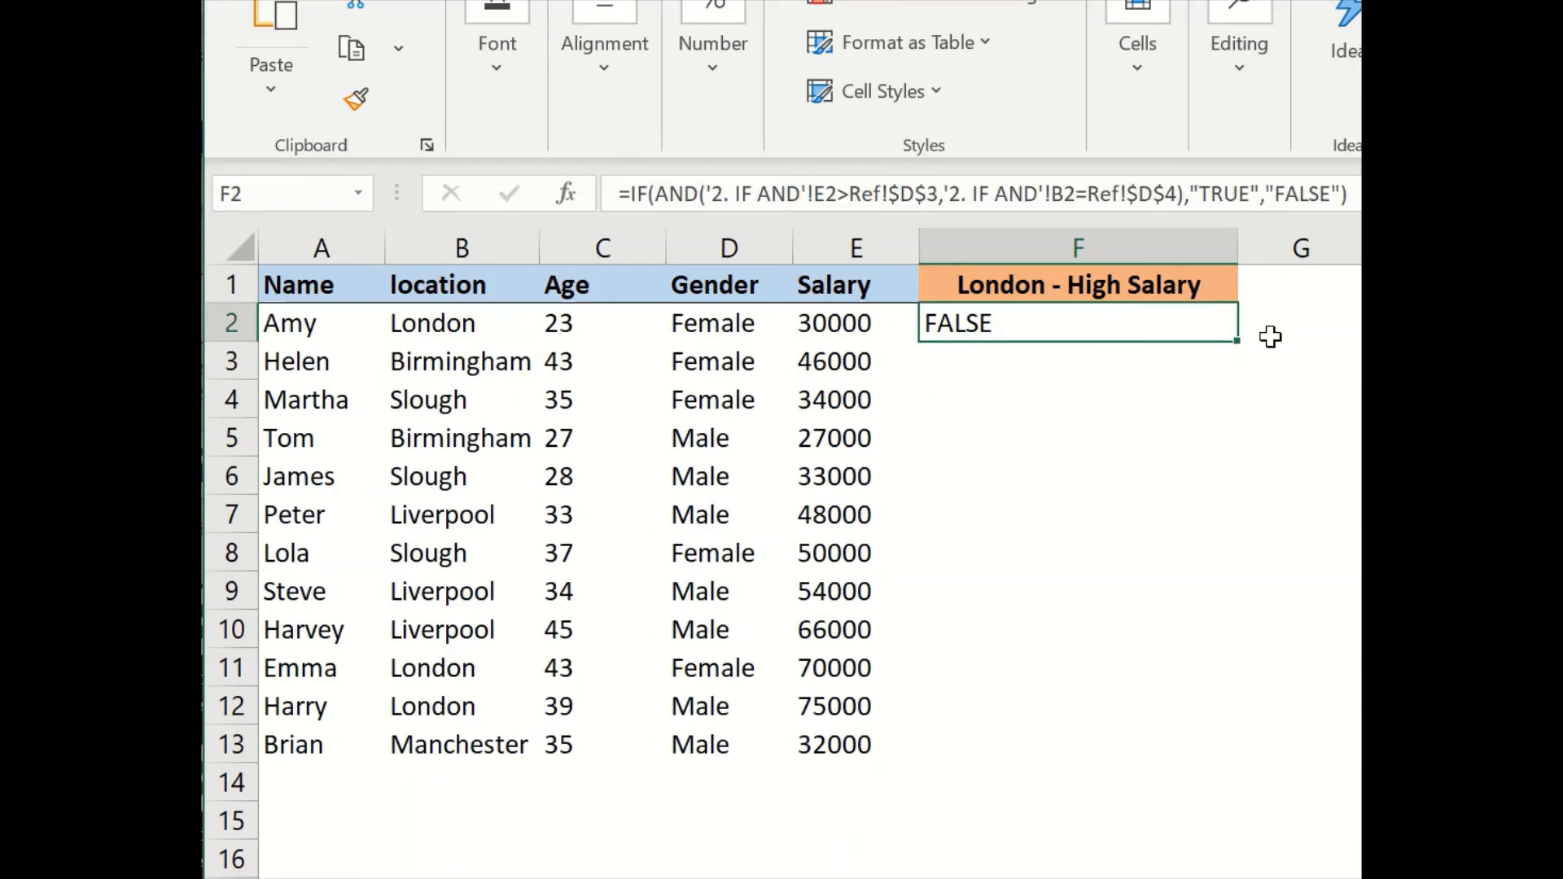
double_click(1237, 342)
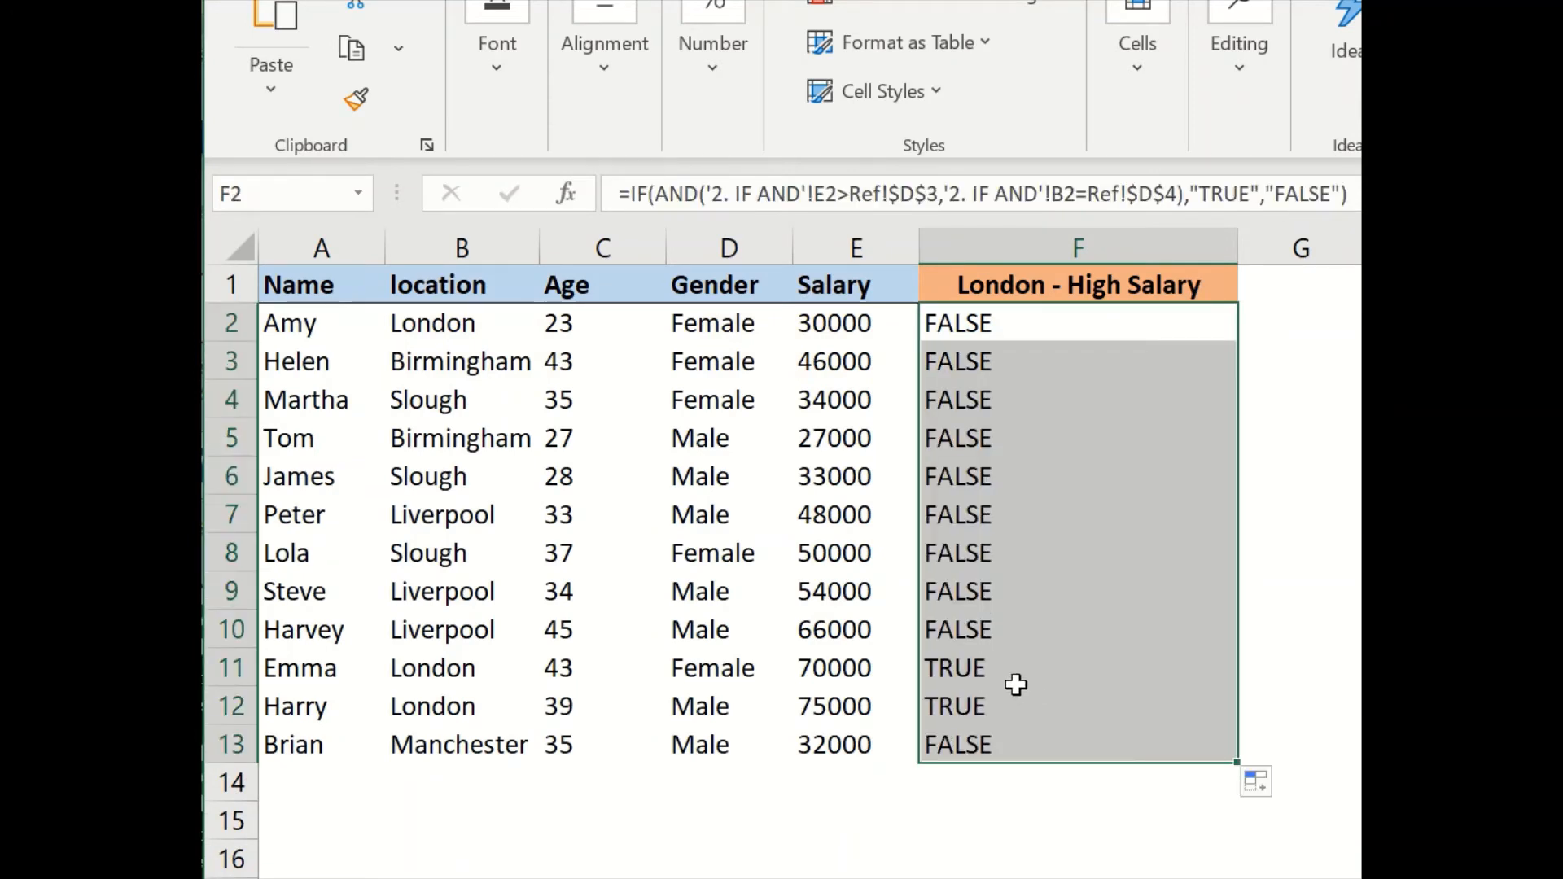
left_click_drag(1017, 675, 281, 704)
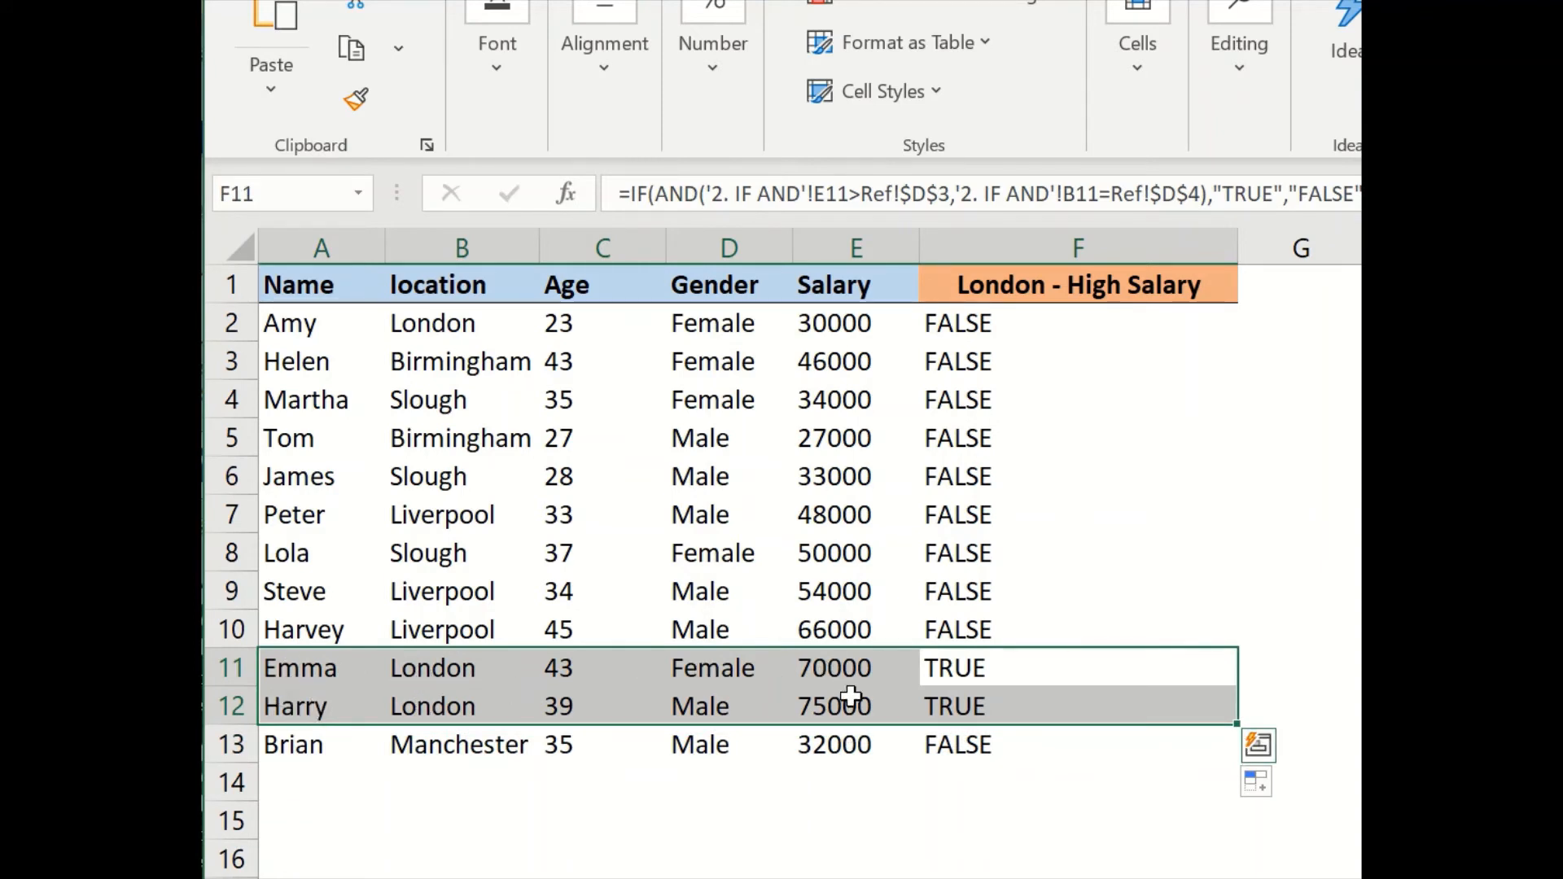
left_click(1022, 663)
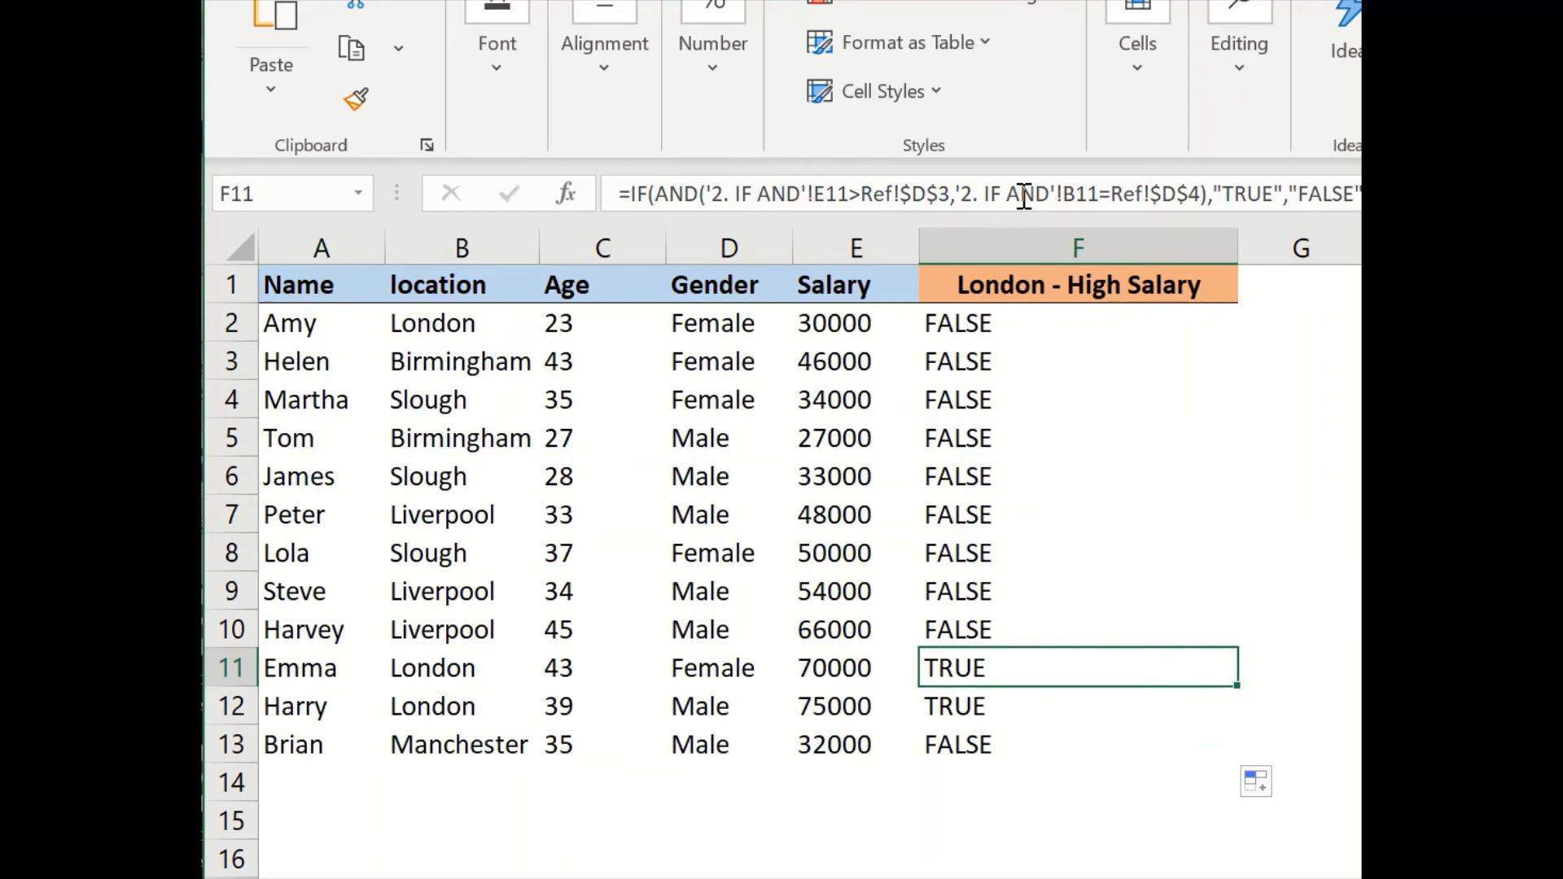
Step: Highlight the column F cells containing the text TRUE with Light Red Fill with Dark Red Text using conditional formatting
left_click(1054, 235)
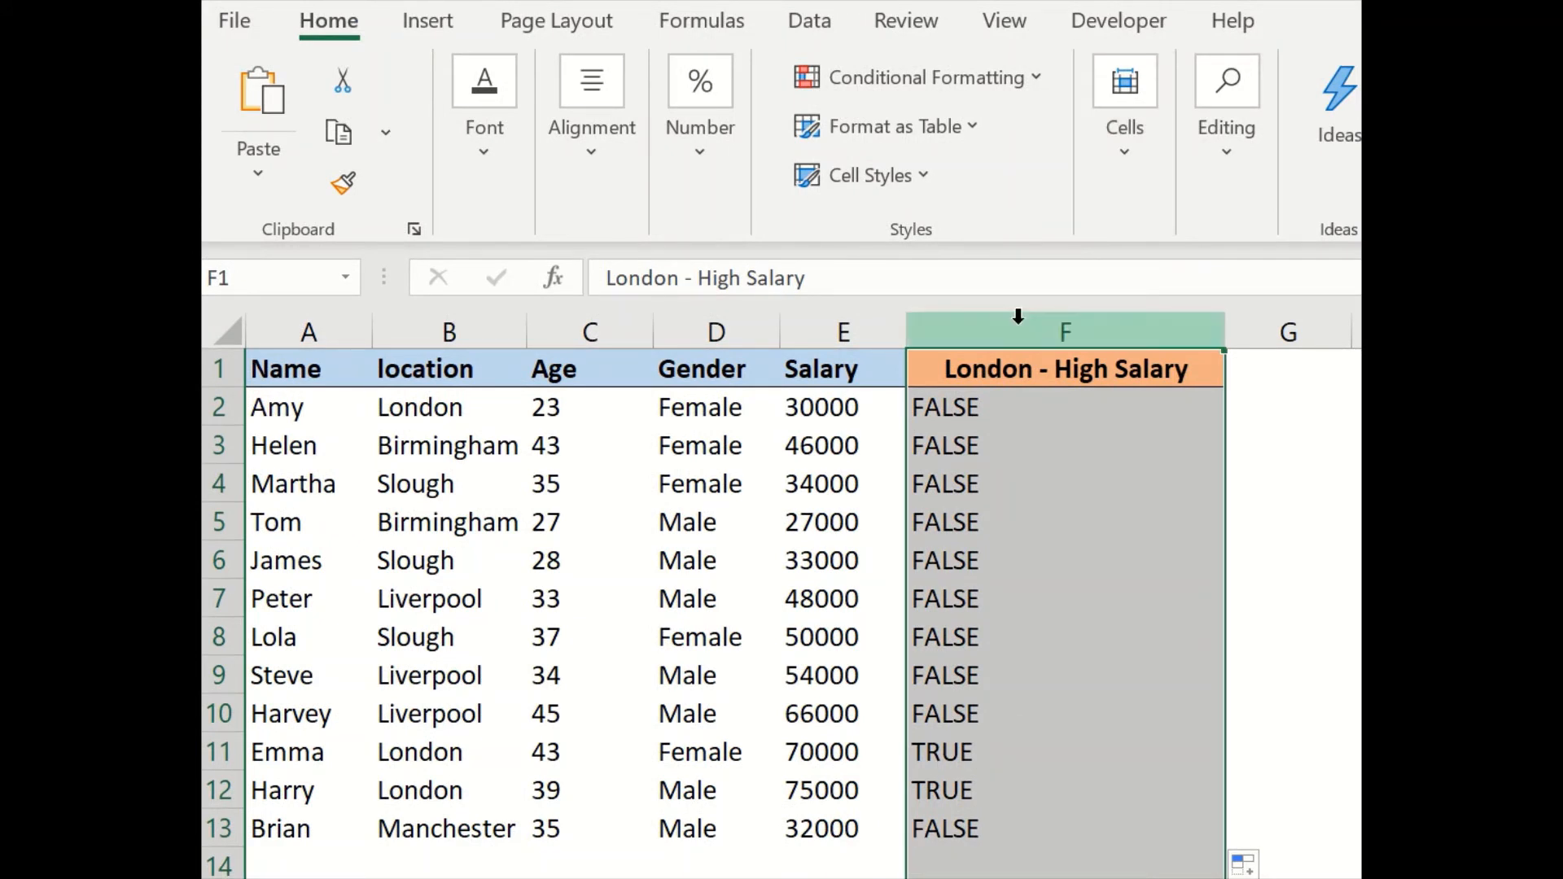
left_click(979, 86)
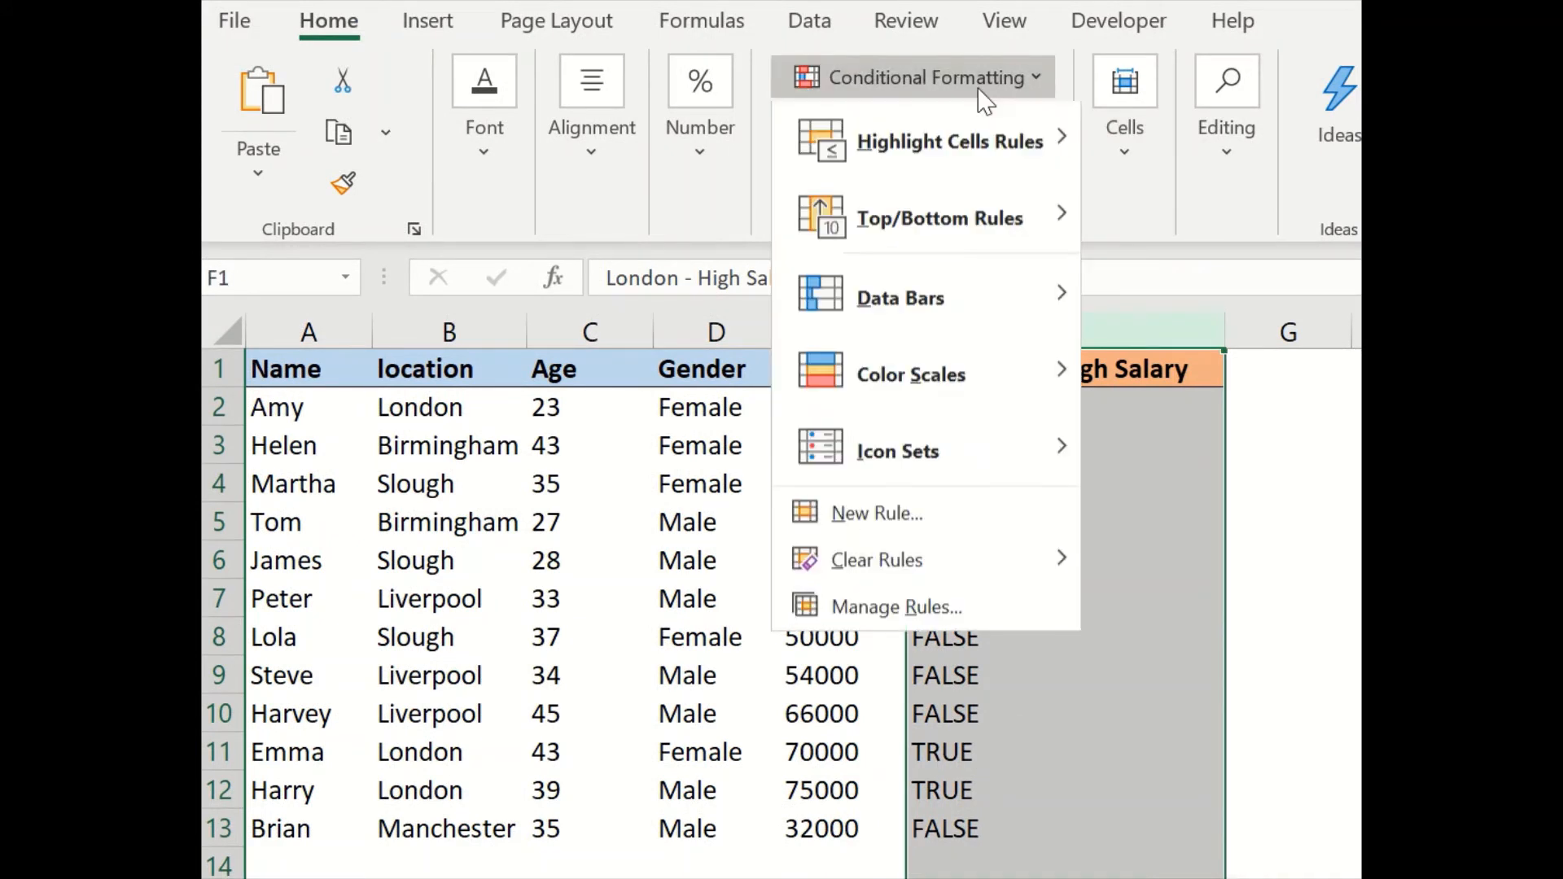
mouse_move(985, 146)
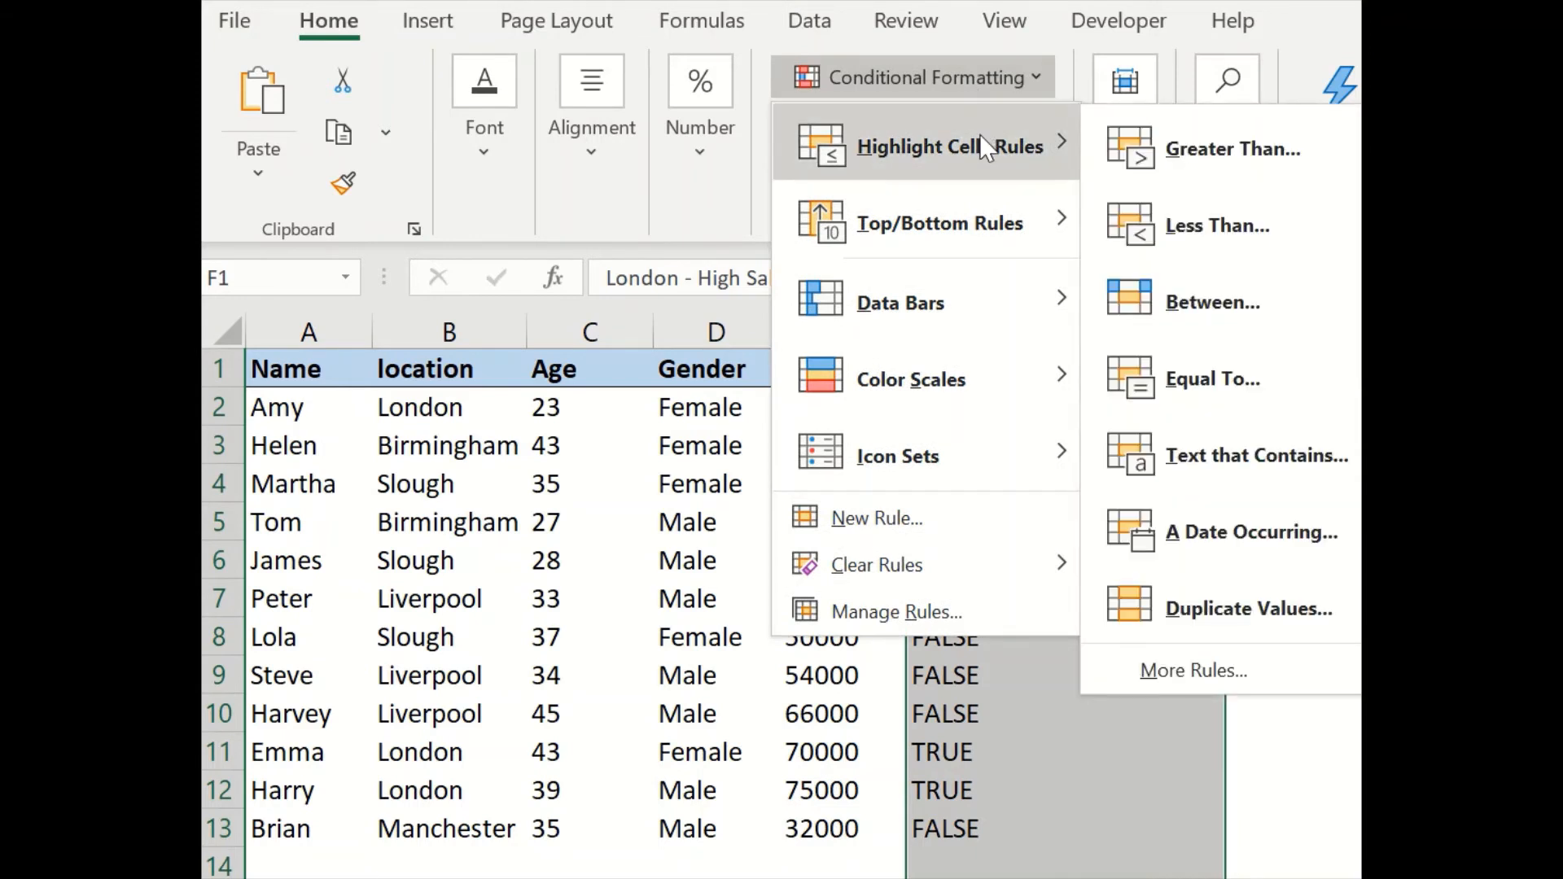
left_click(1264, 474)
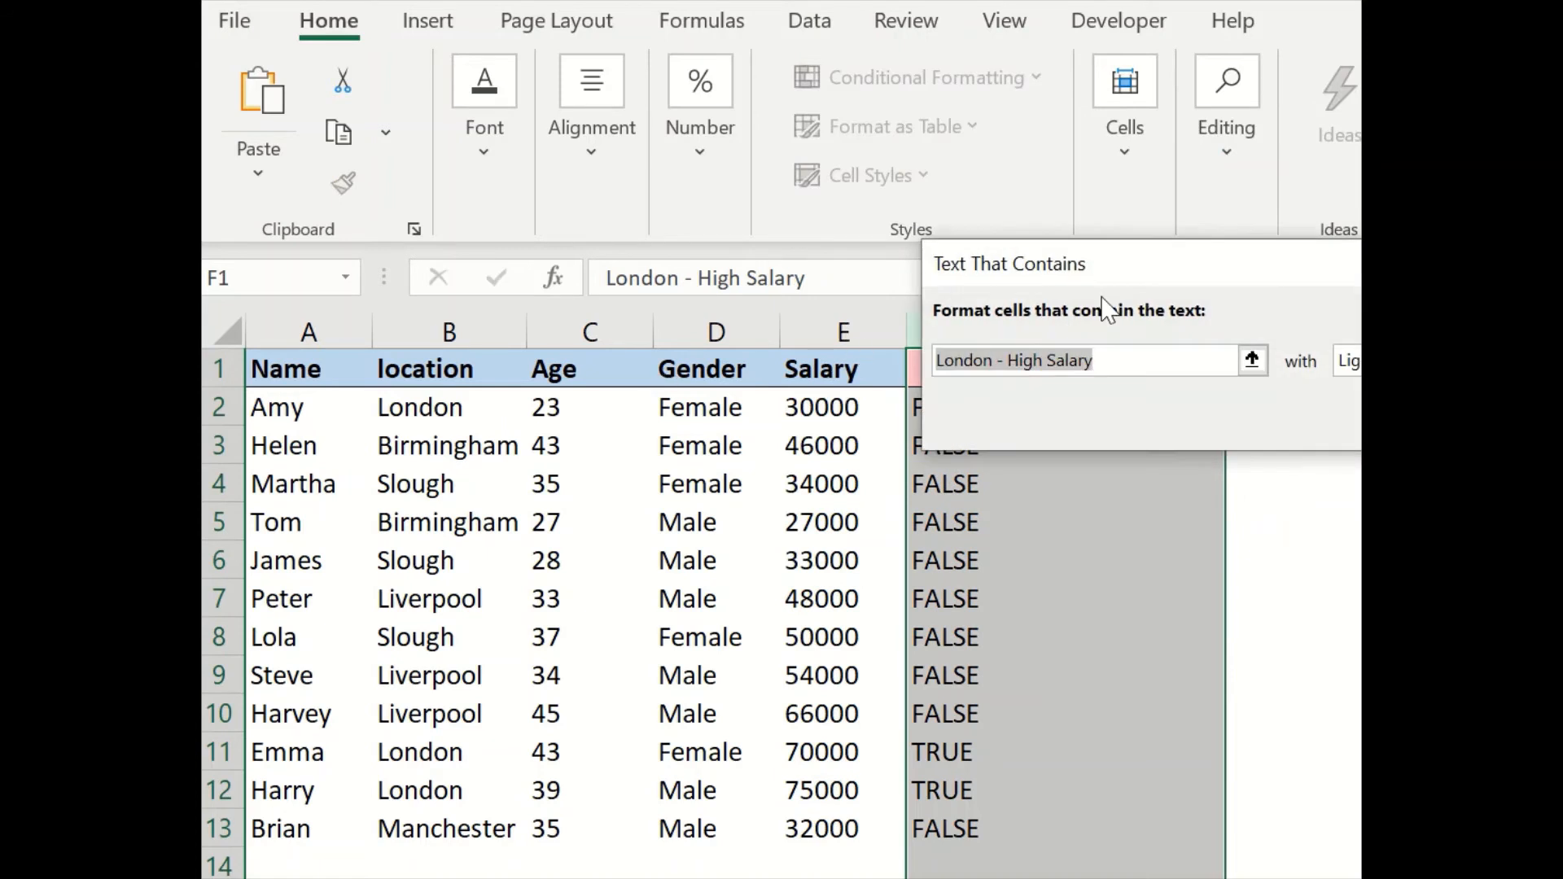
type("TRUE")
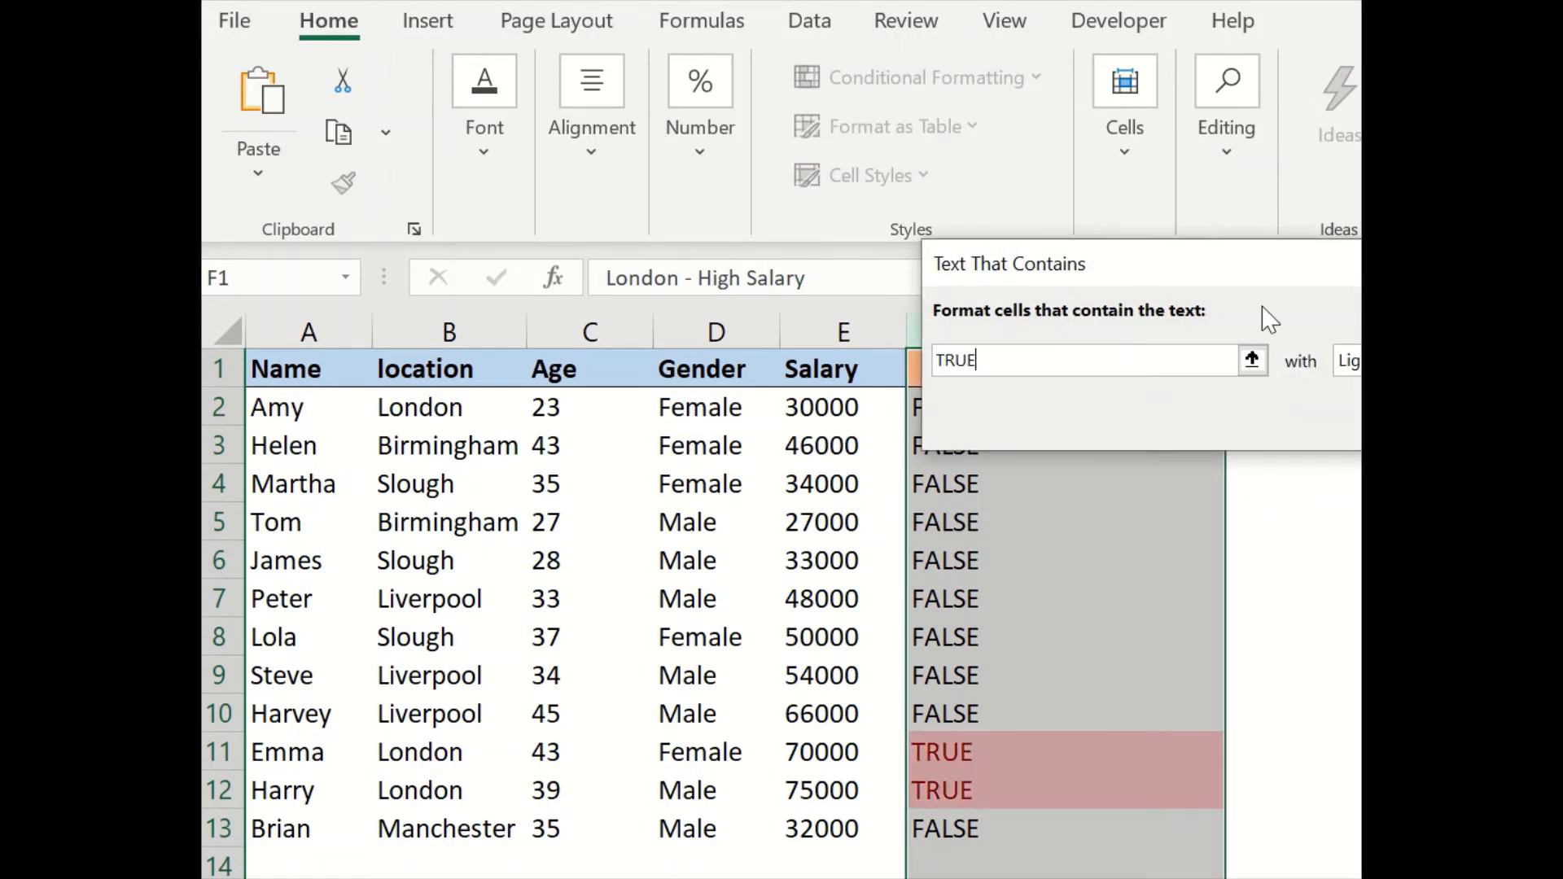
left_click_drag(1257, 286, 1009, 266)
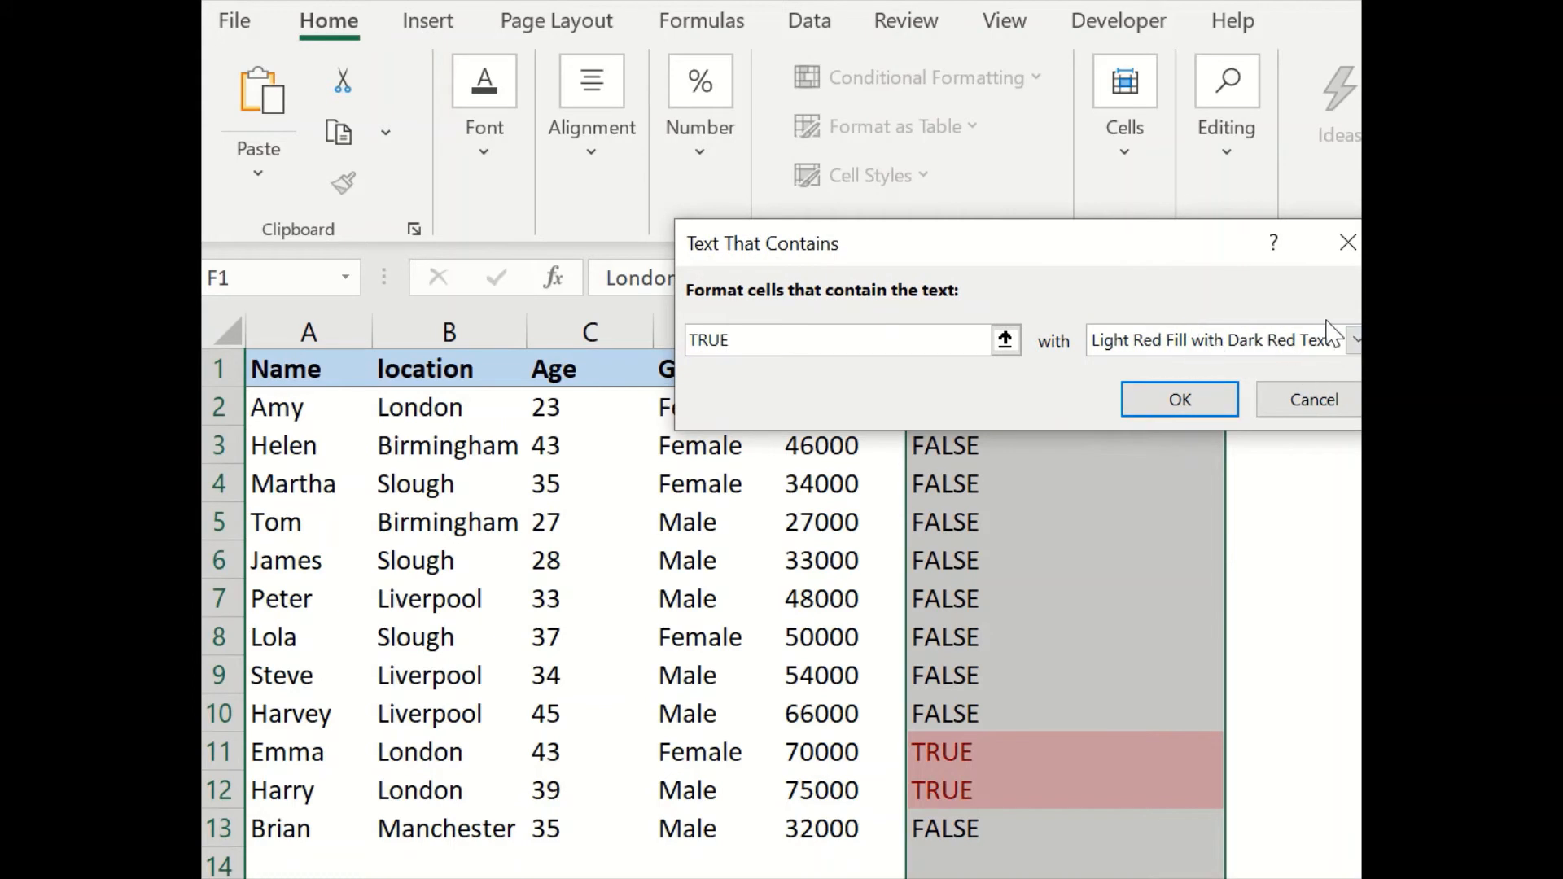
left_click(1182, 399)
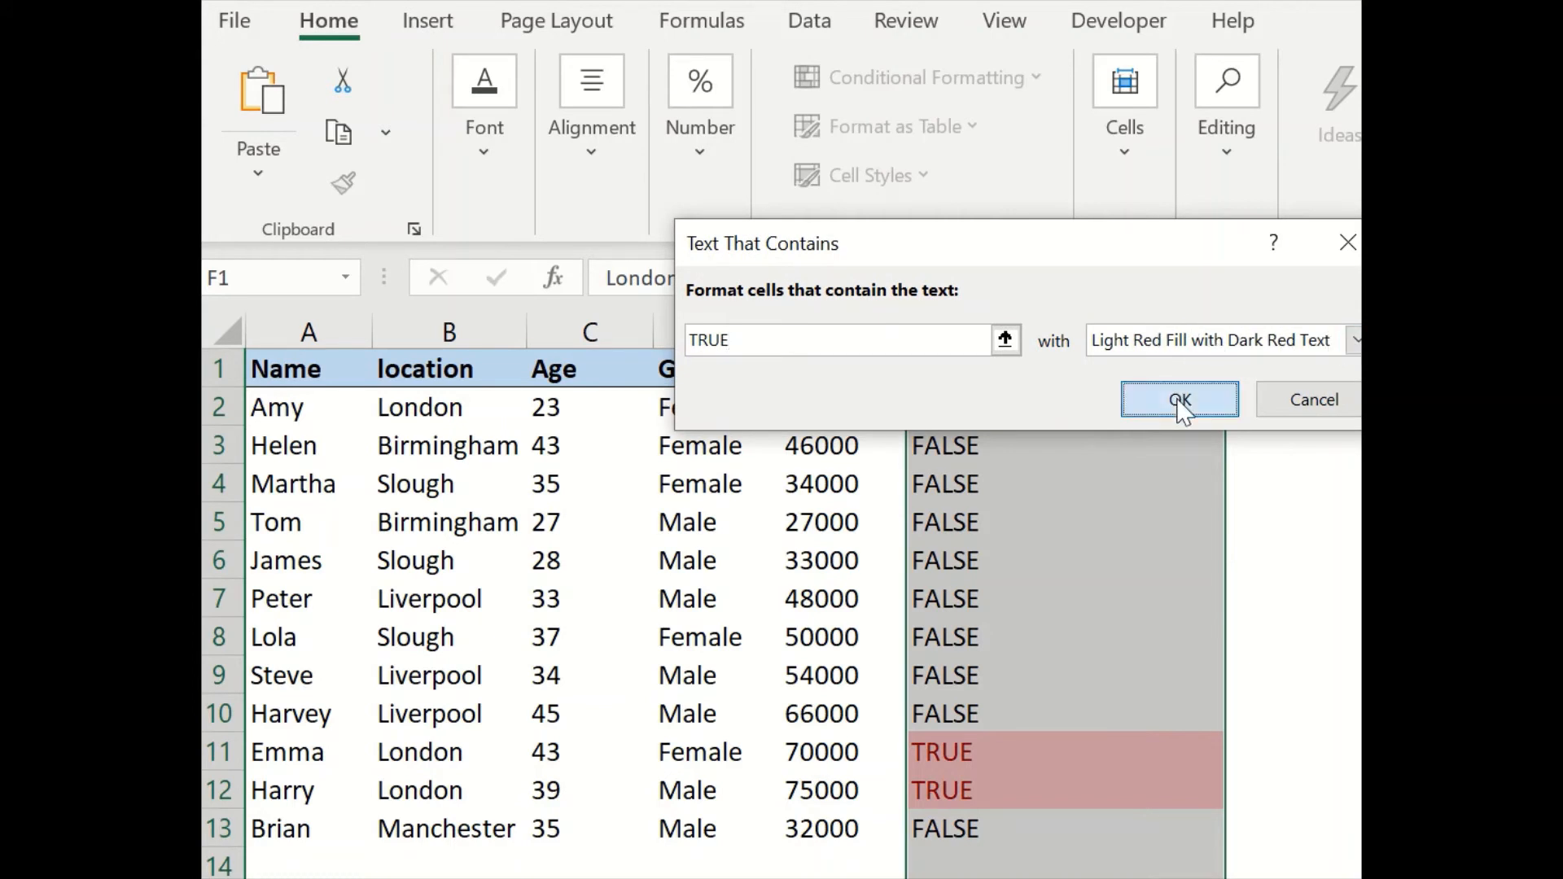
left_click(1302, 622)
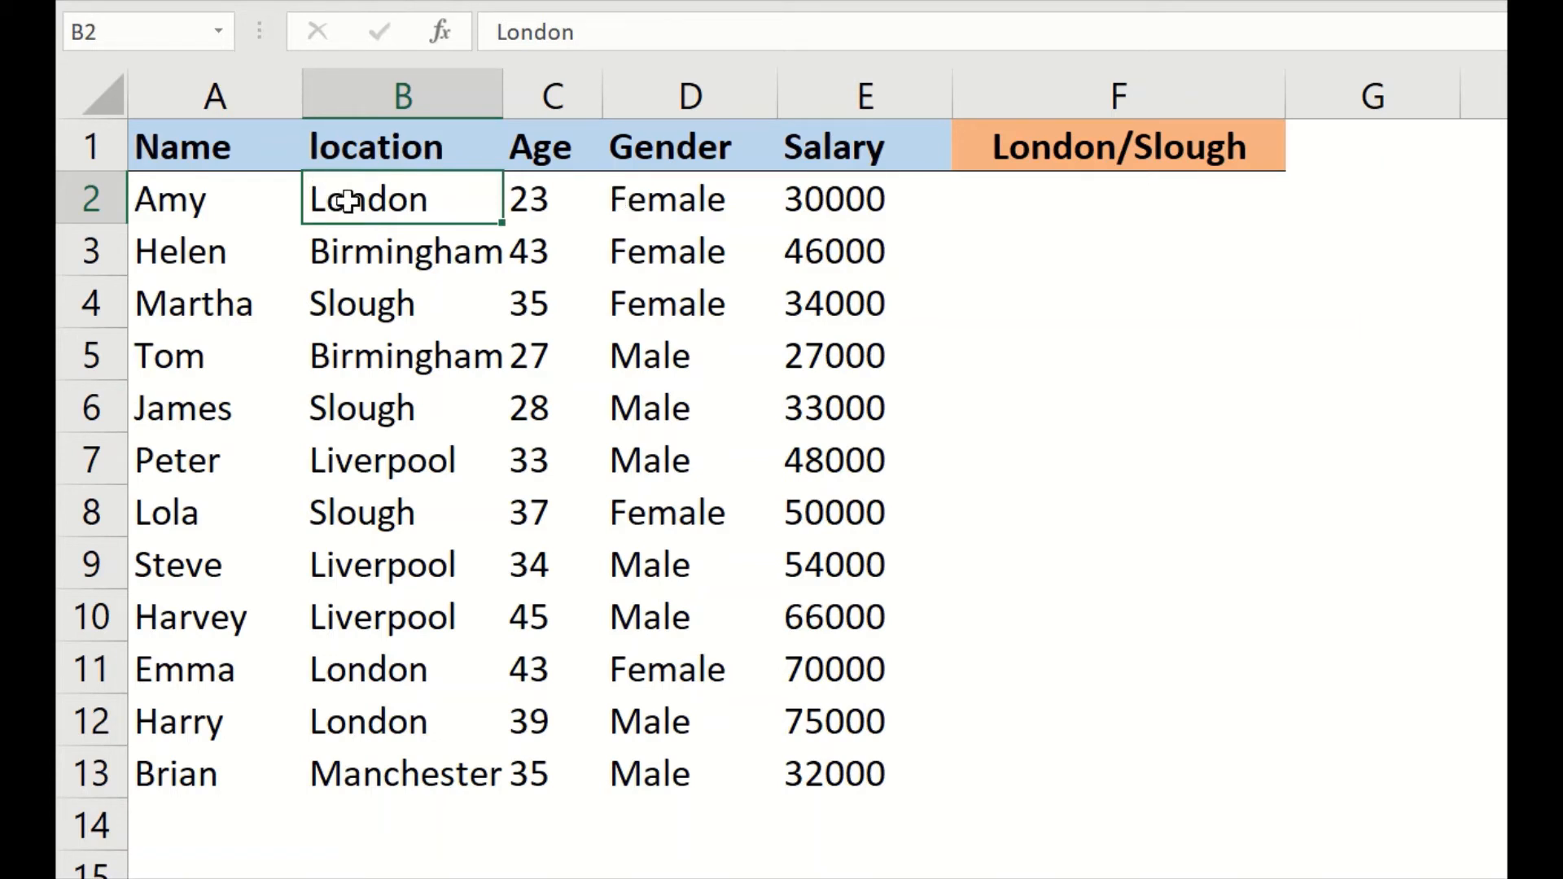
Step: Begin an IF formula with a nested OR function in F2 under London/Slough on the 3. IF OR sheet
left_click(1132, 195)
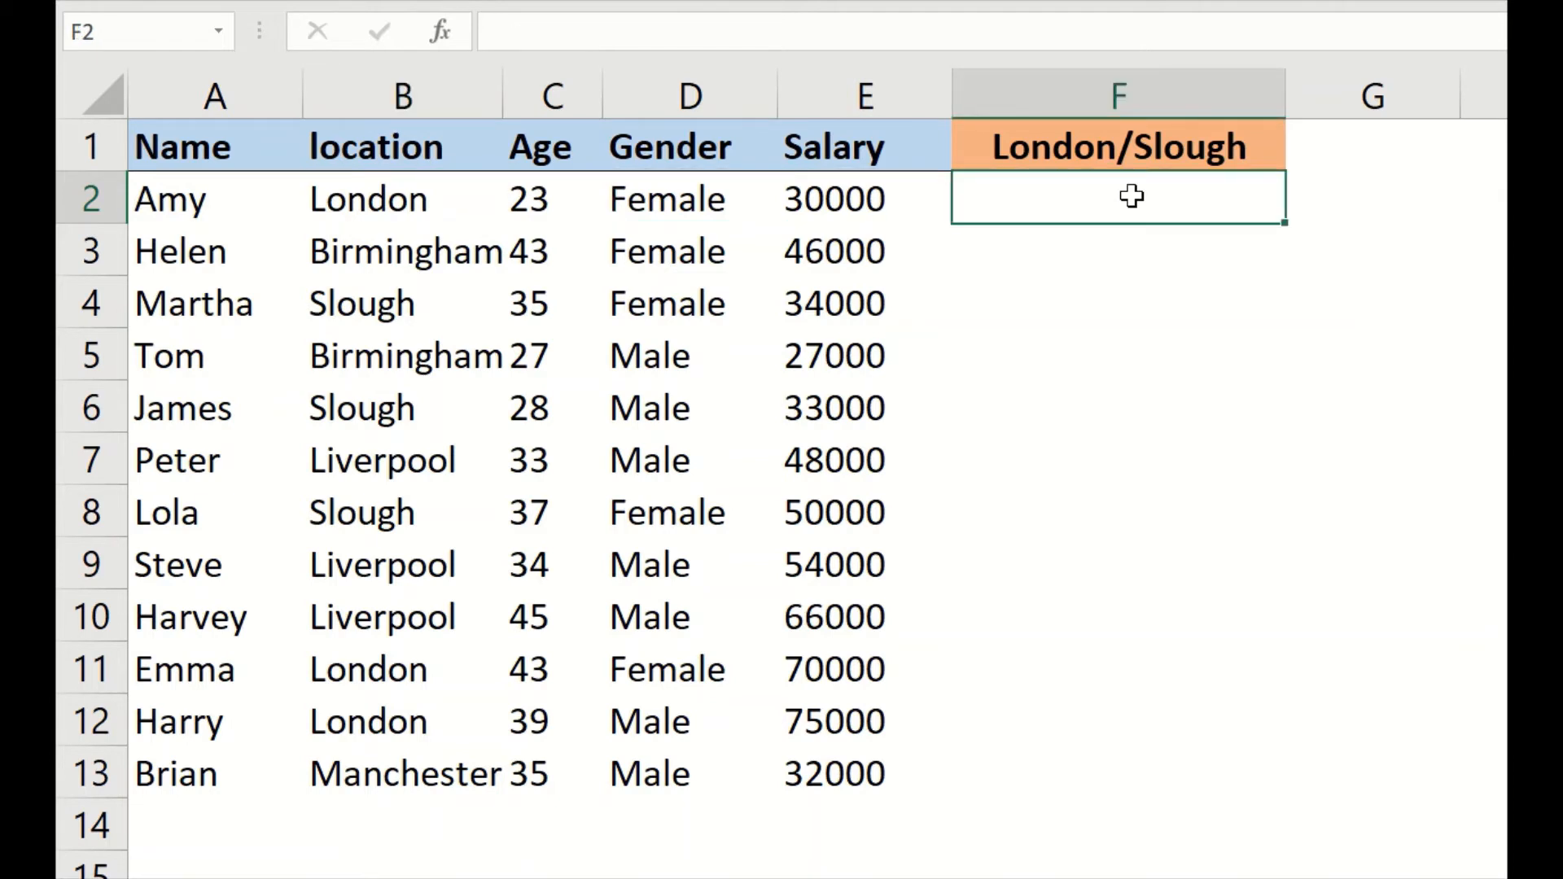
type("=if")
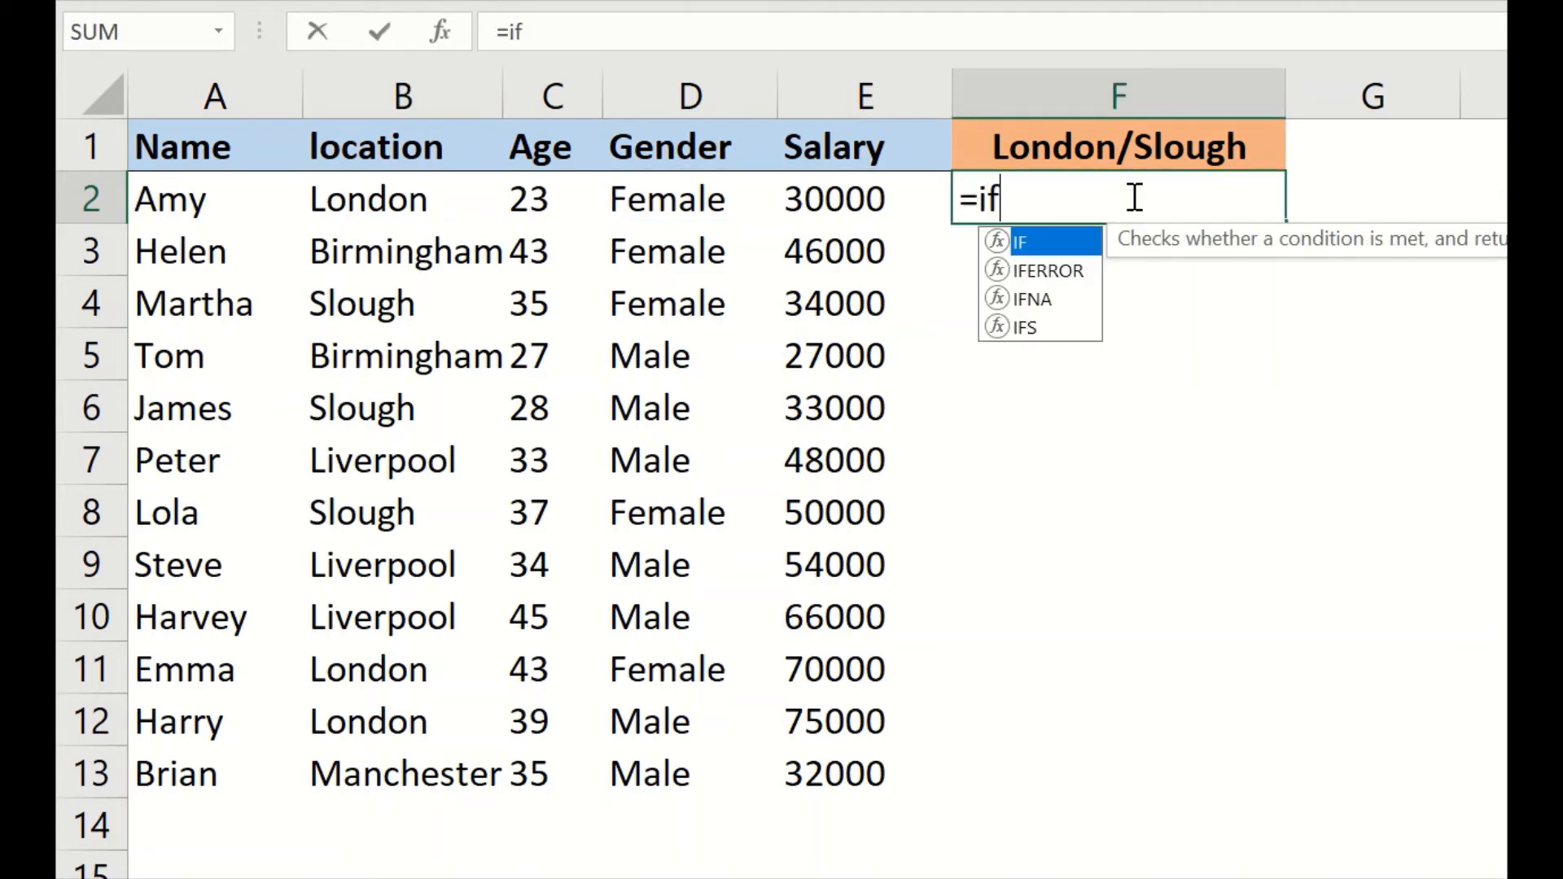
key("Tab")
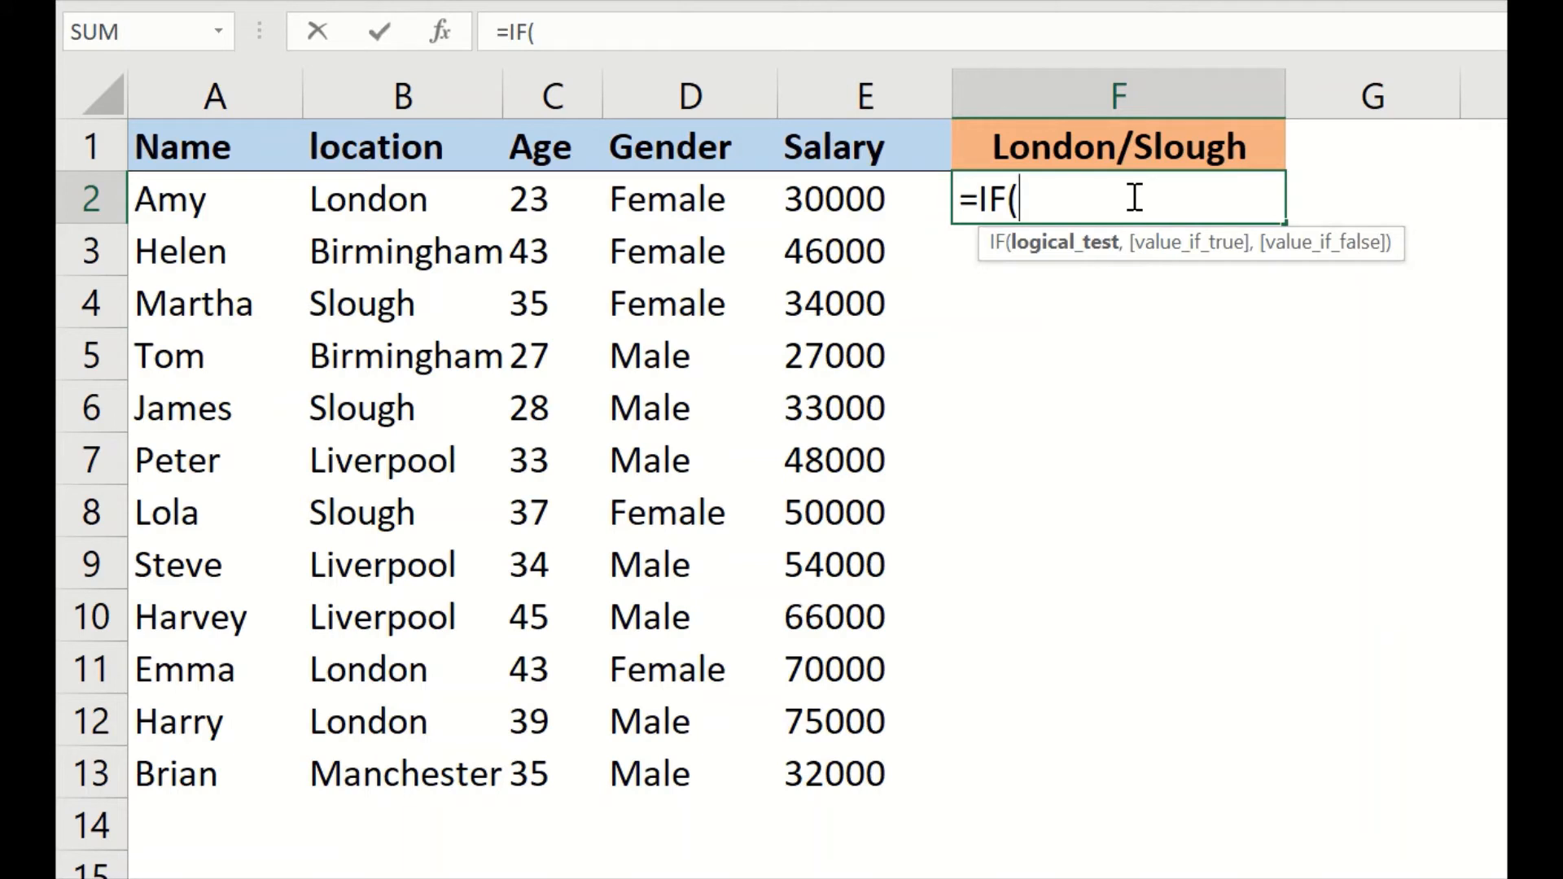
type("or")
key("Tab")
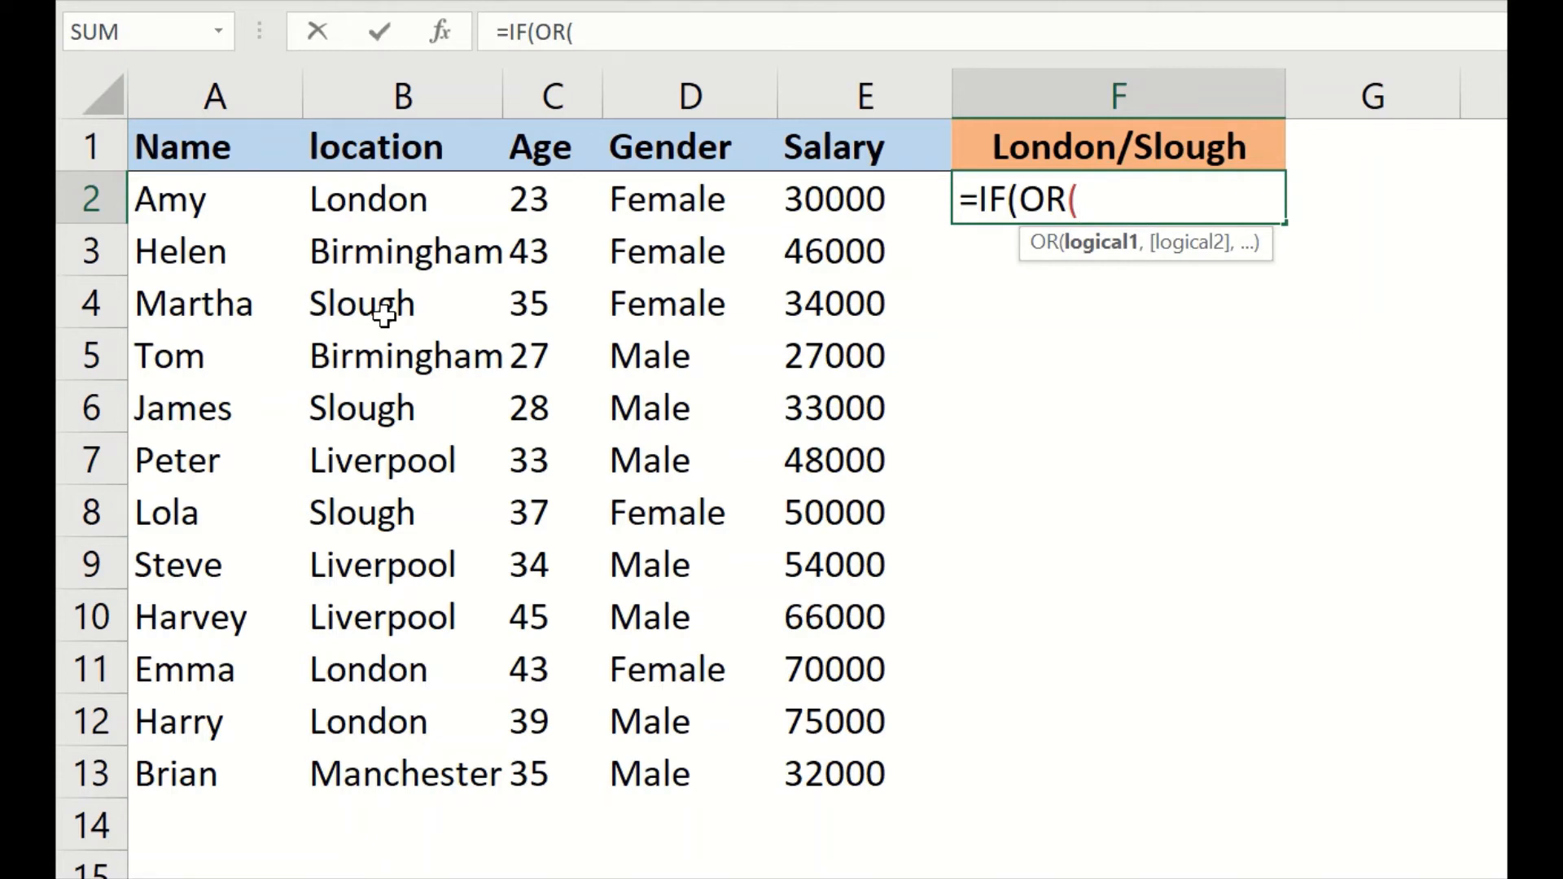
Step: Enter B2 equal to the absolute reference Ref!$F$3 as the first OR condition of the F2 formula
left_click(411, 206)
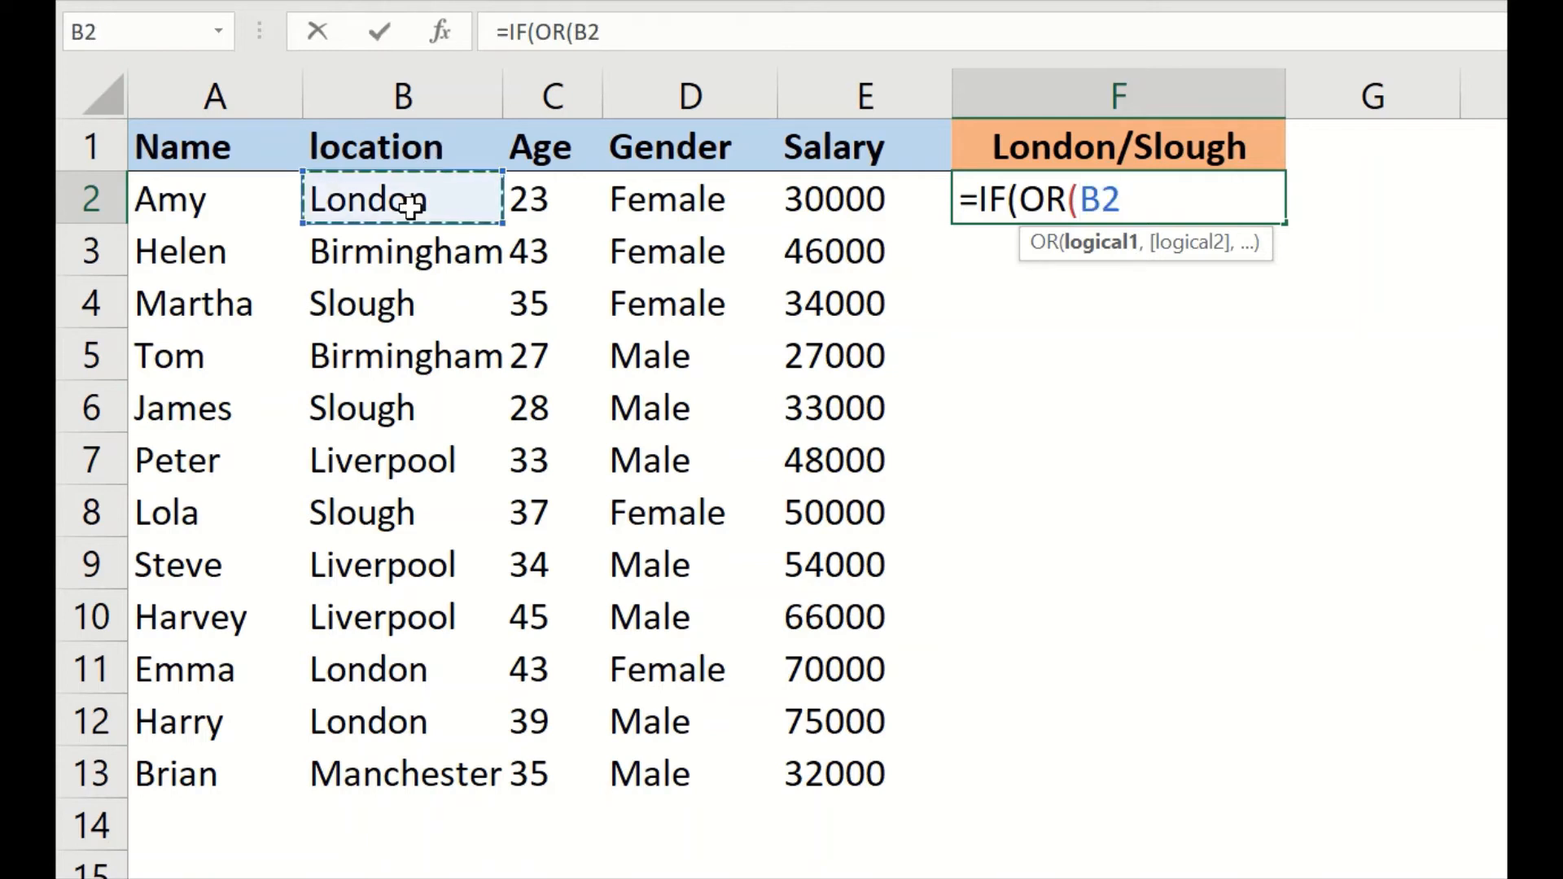
type("=")
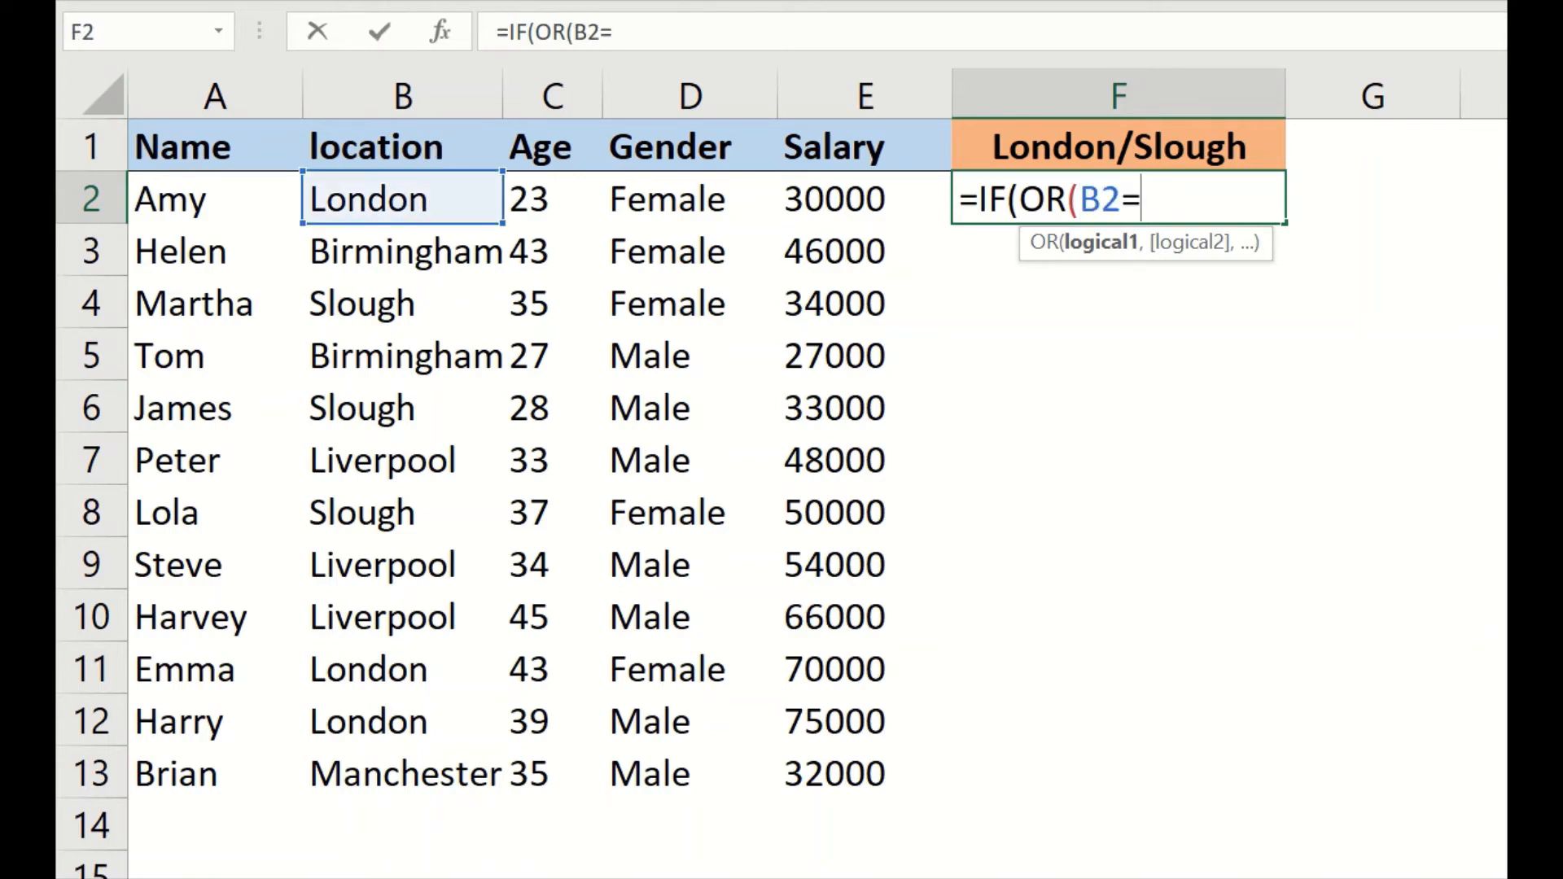
key("ctrl+Page_Down")
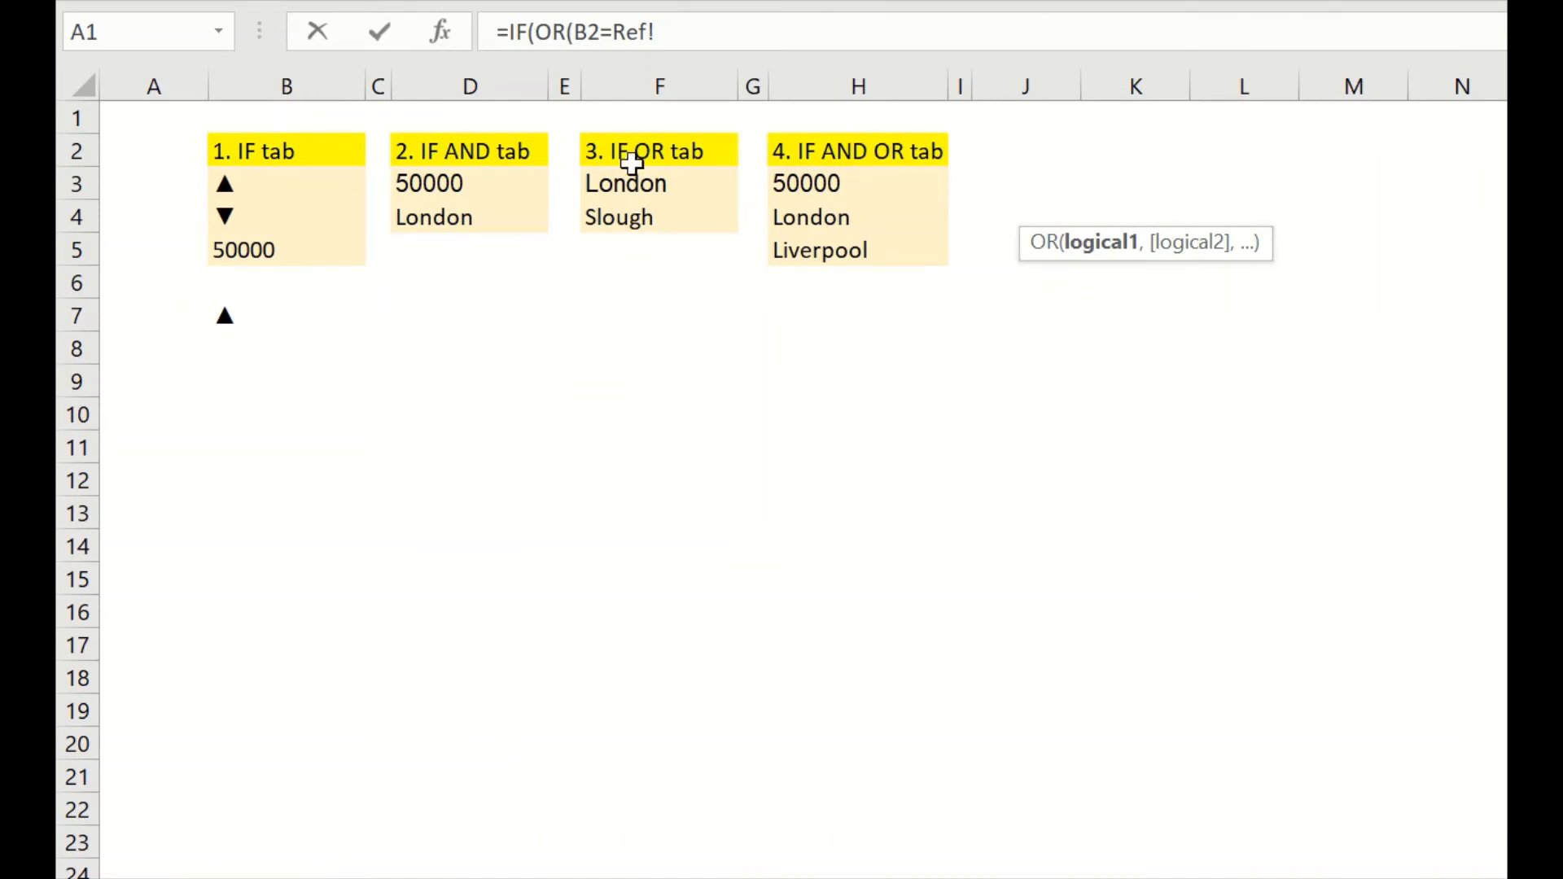
left_click(631, 188)
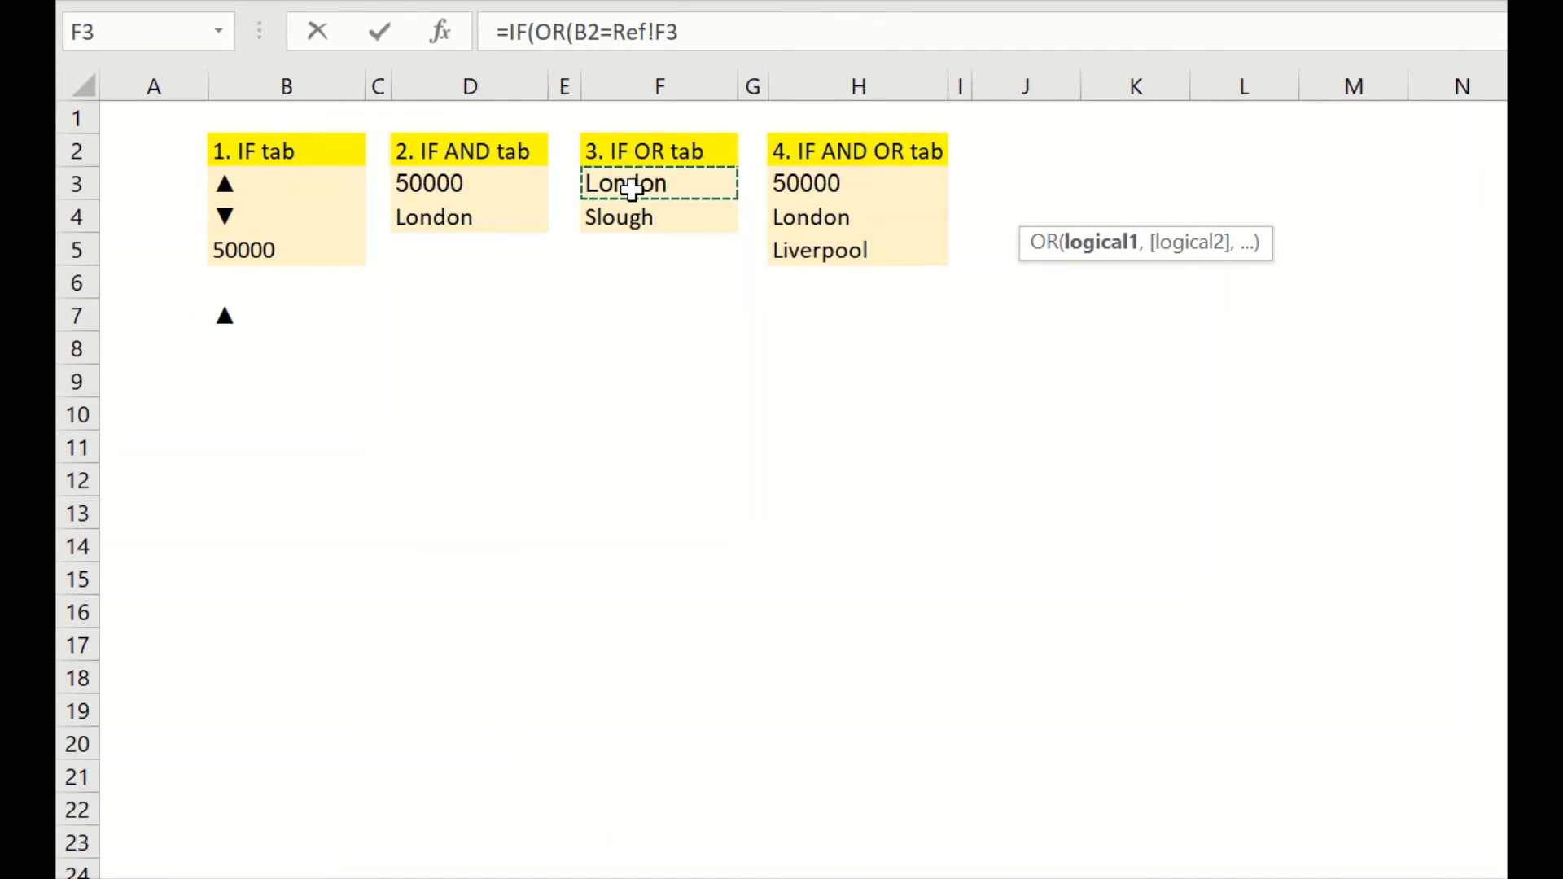
key("F4")
type(",")
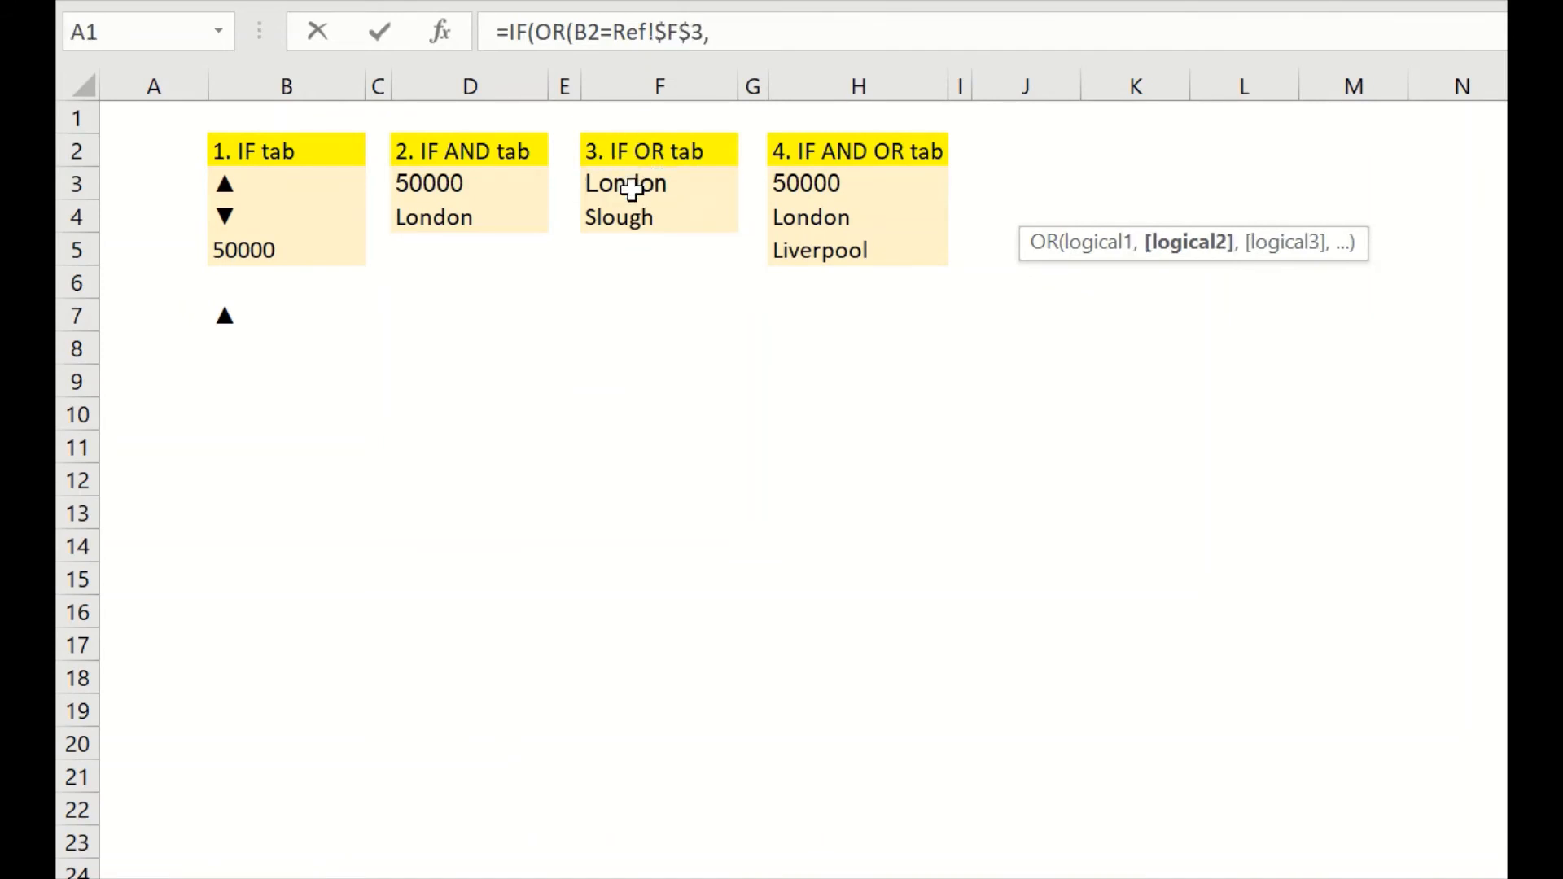
Step: Add B2 on the 3. IF OR sheet equal to the absolute reference Ref!$F$4 as the second condition and close the OR function
key("ctrl+Page_Up")
key("ctrl+Page_Up")
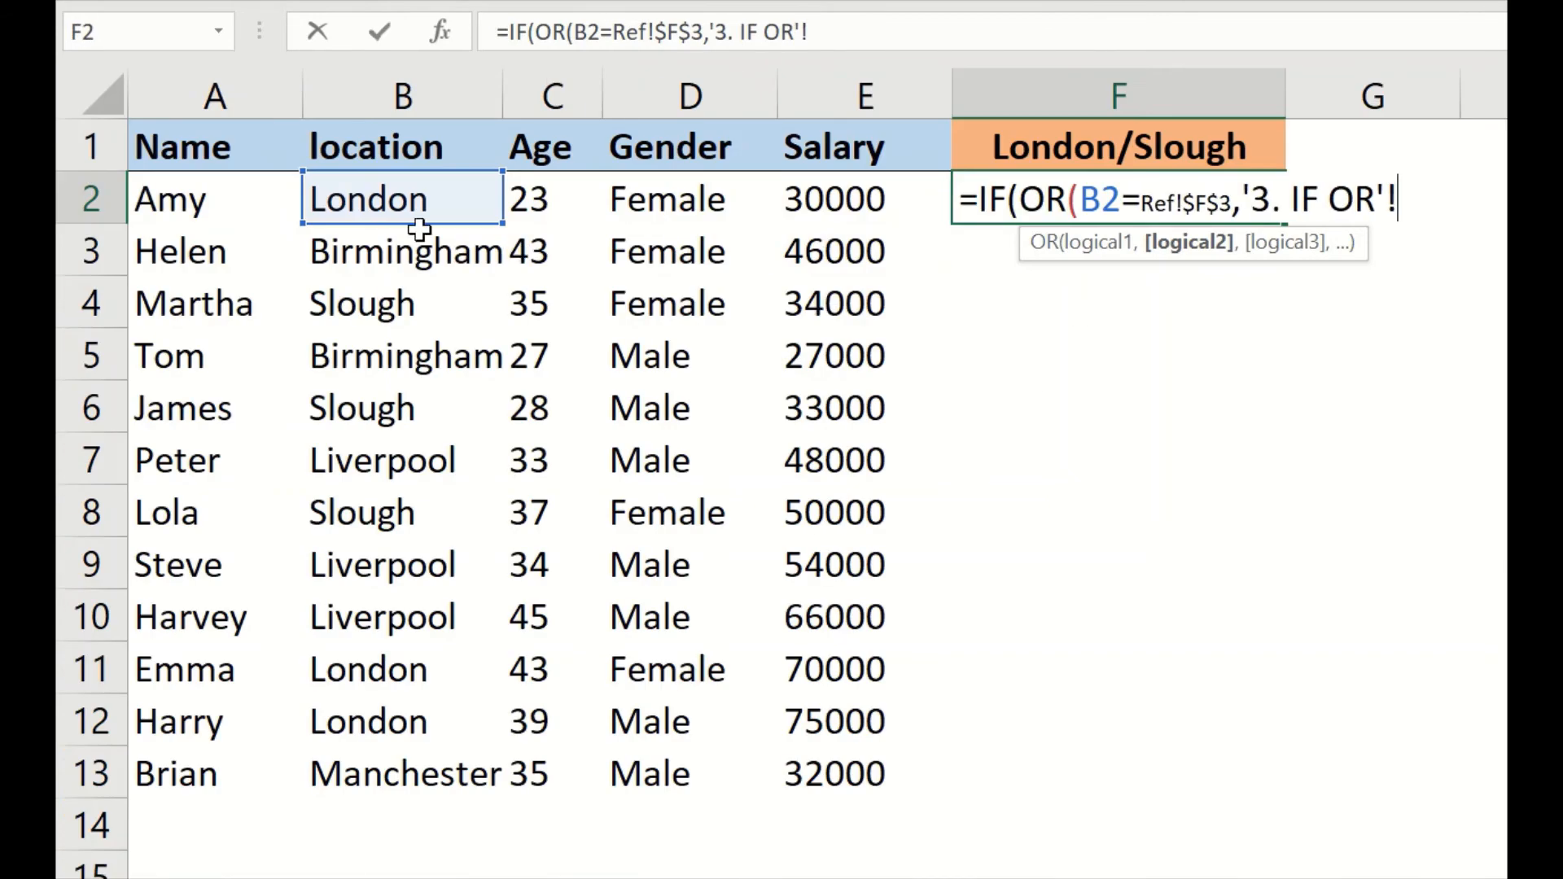
left_click(395, 205)
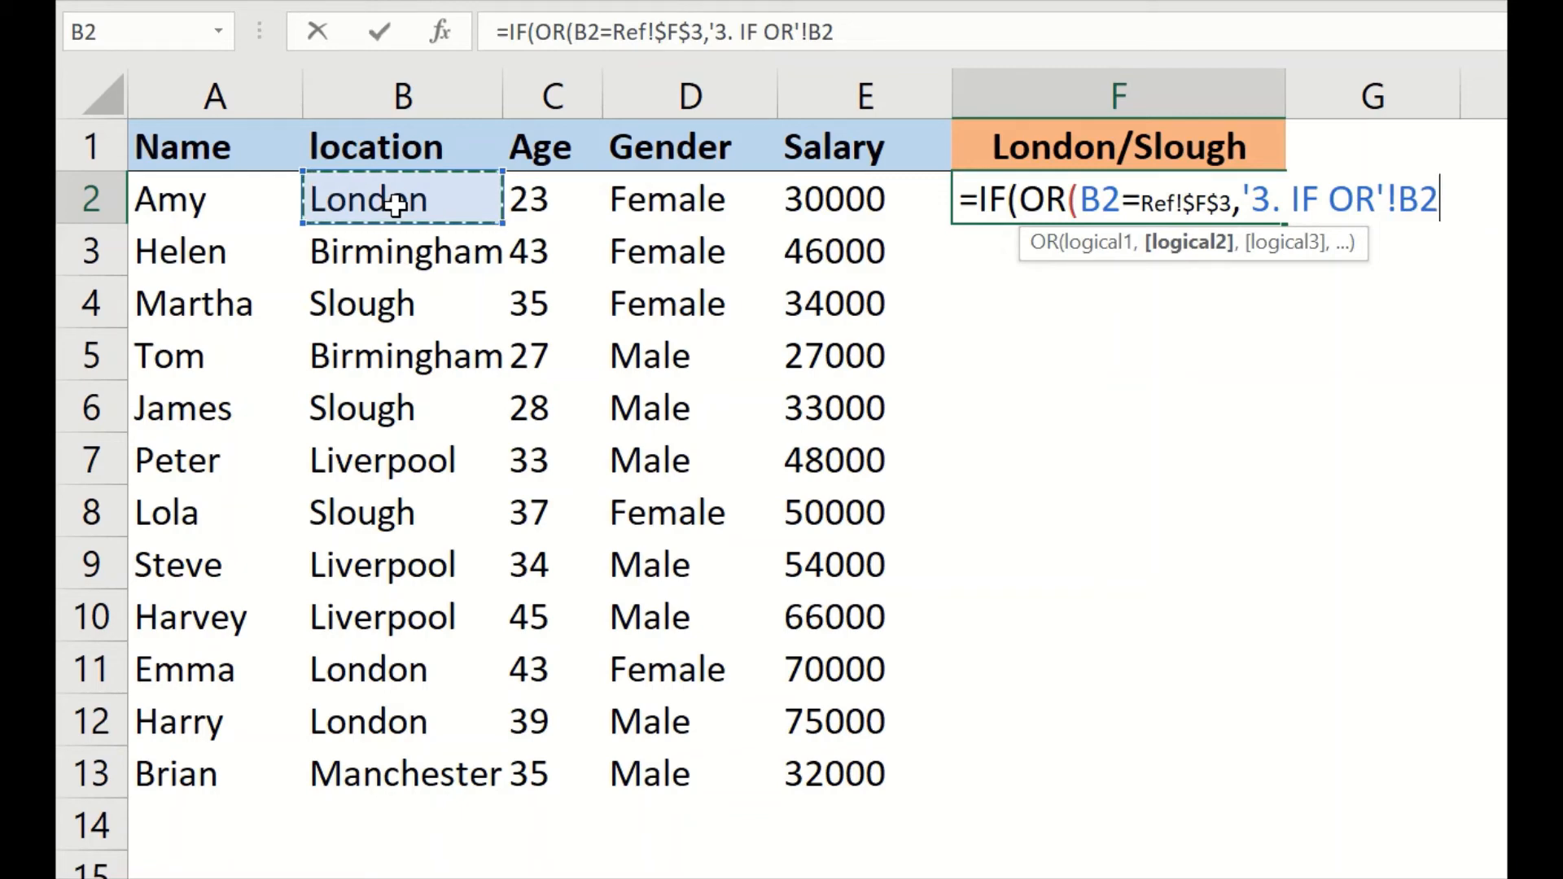
type("=")
key("ctrl+Page_Down")
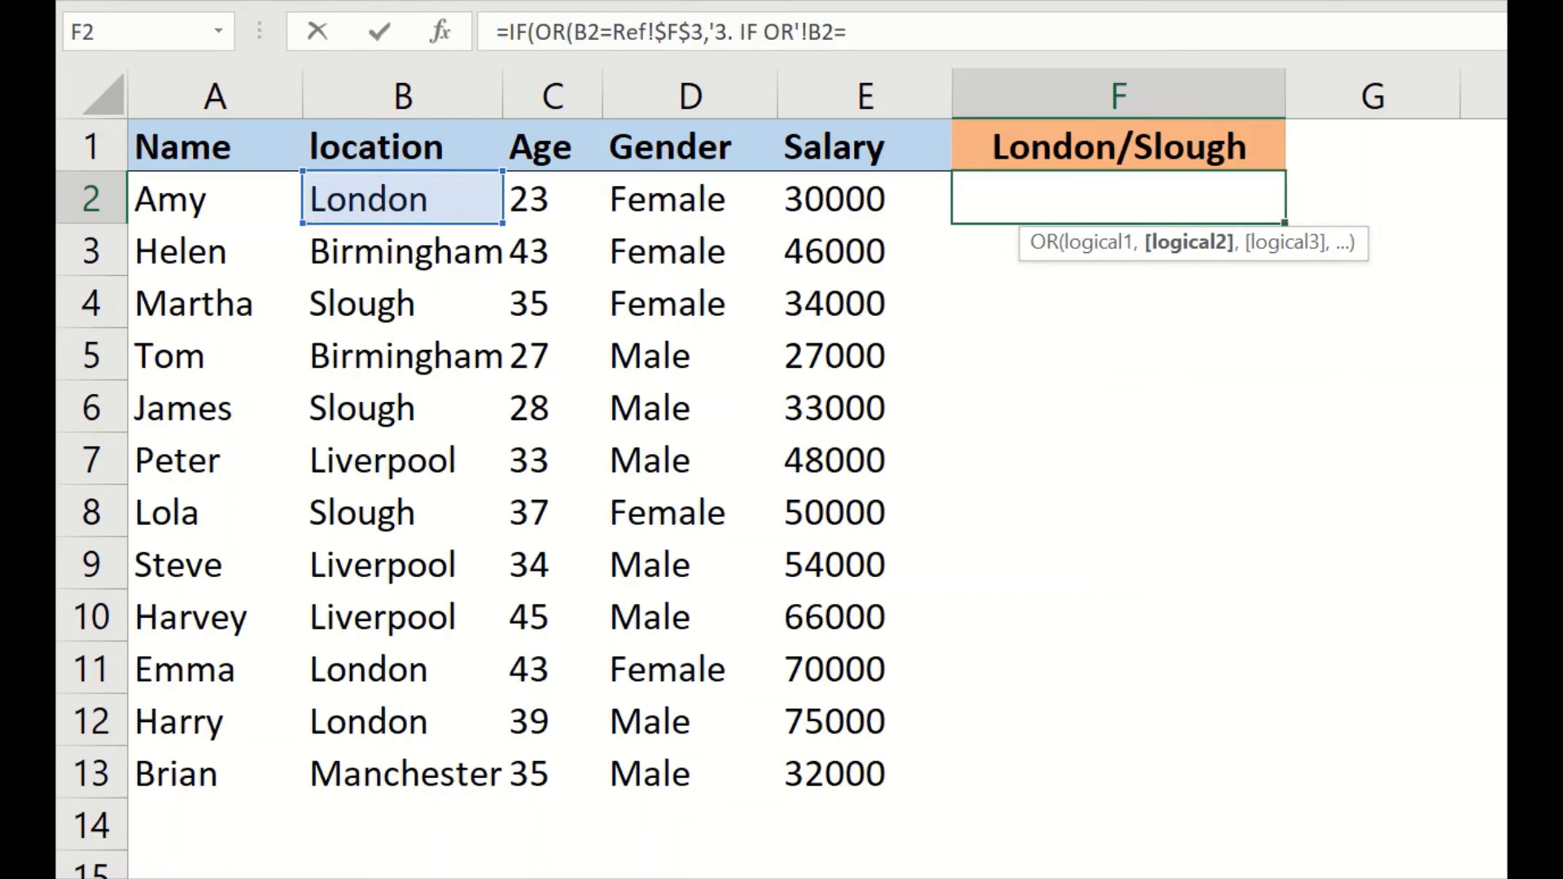
left_click(612, 216)
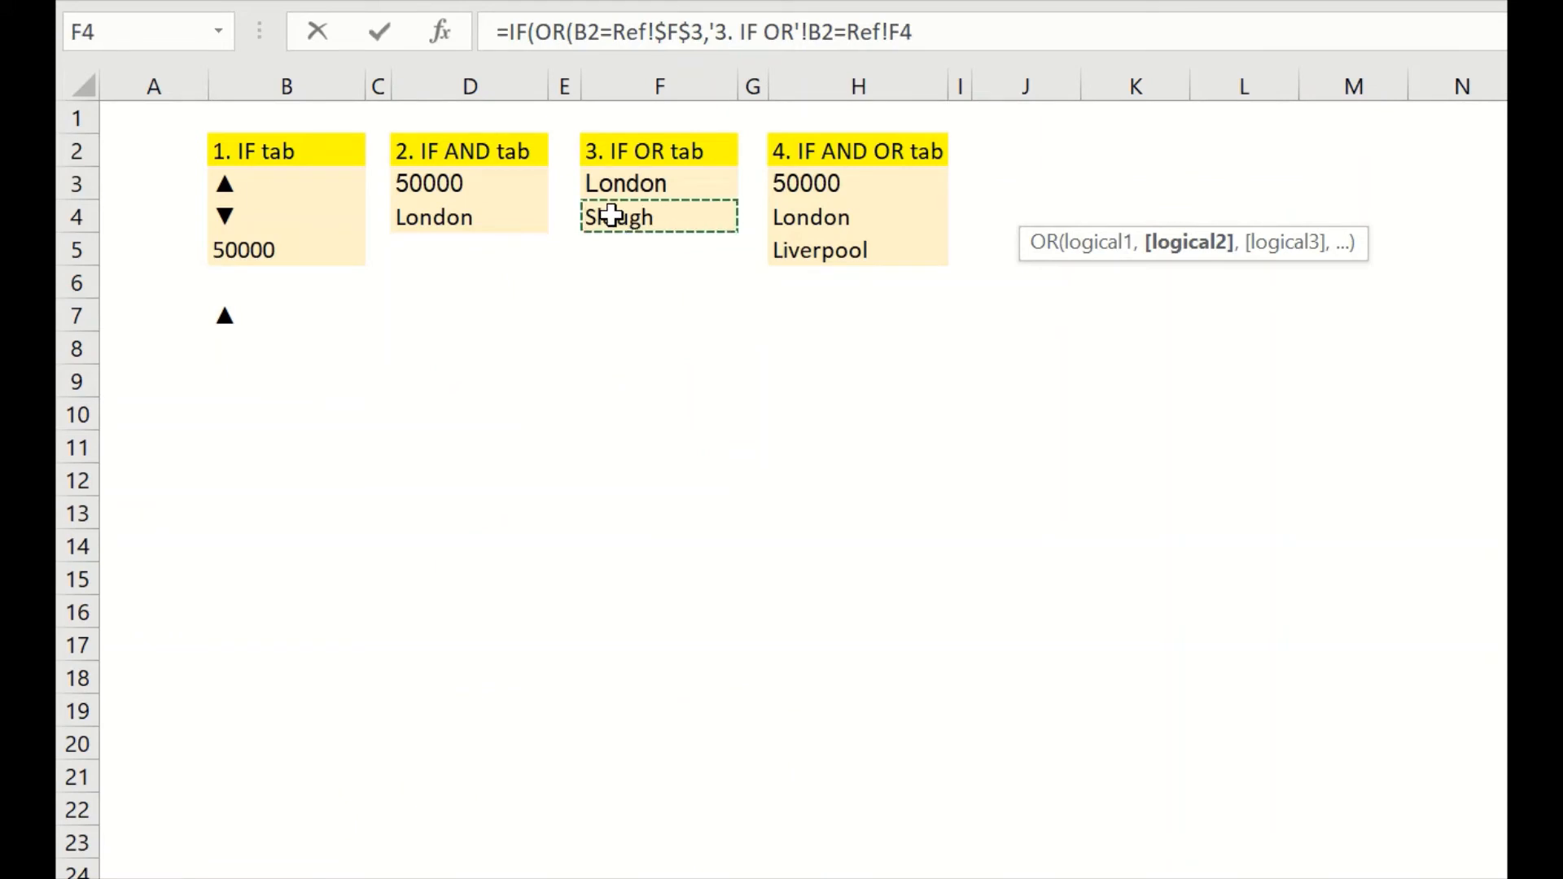
key("F4")
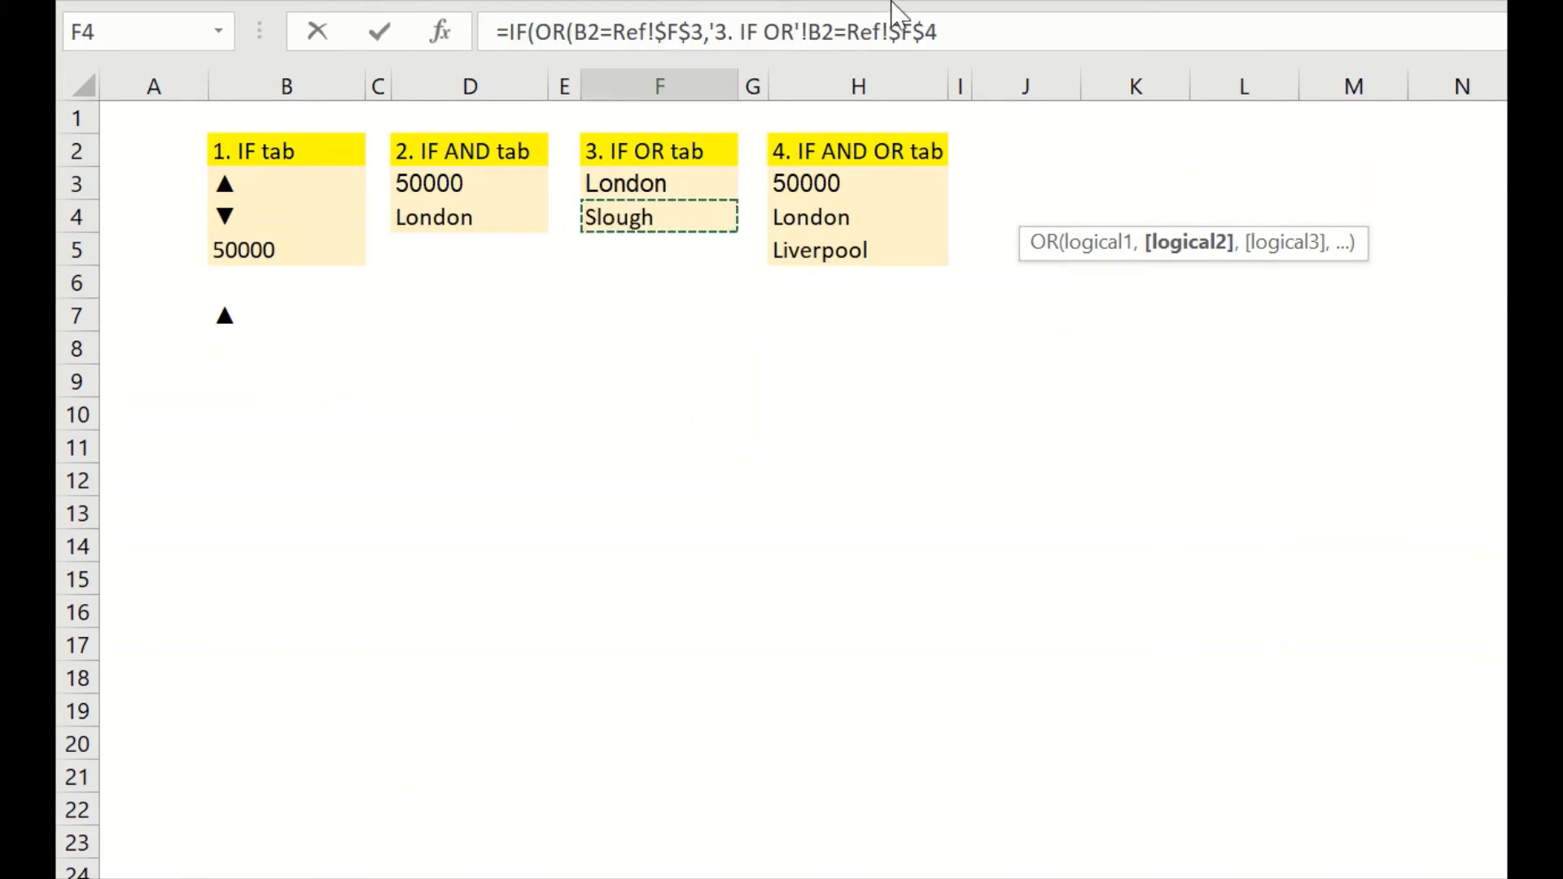
left_click(1021, 29)
type(")")
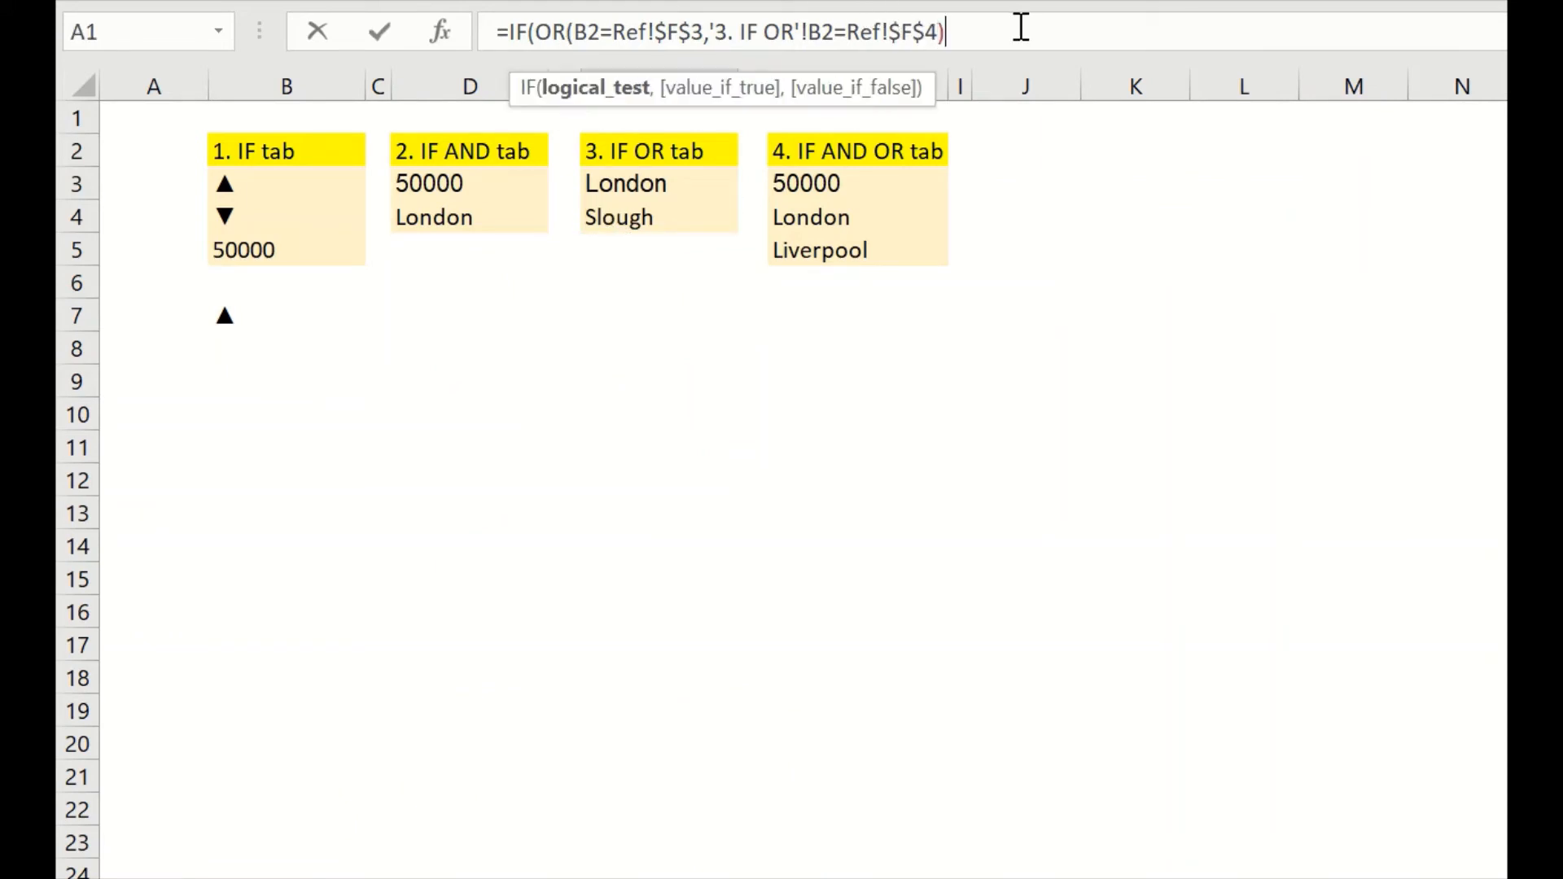
Step: Complete the IF OR formula in F2 with "TRUE" as the value if true and "FALSE" as the value if false
type(",")
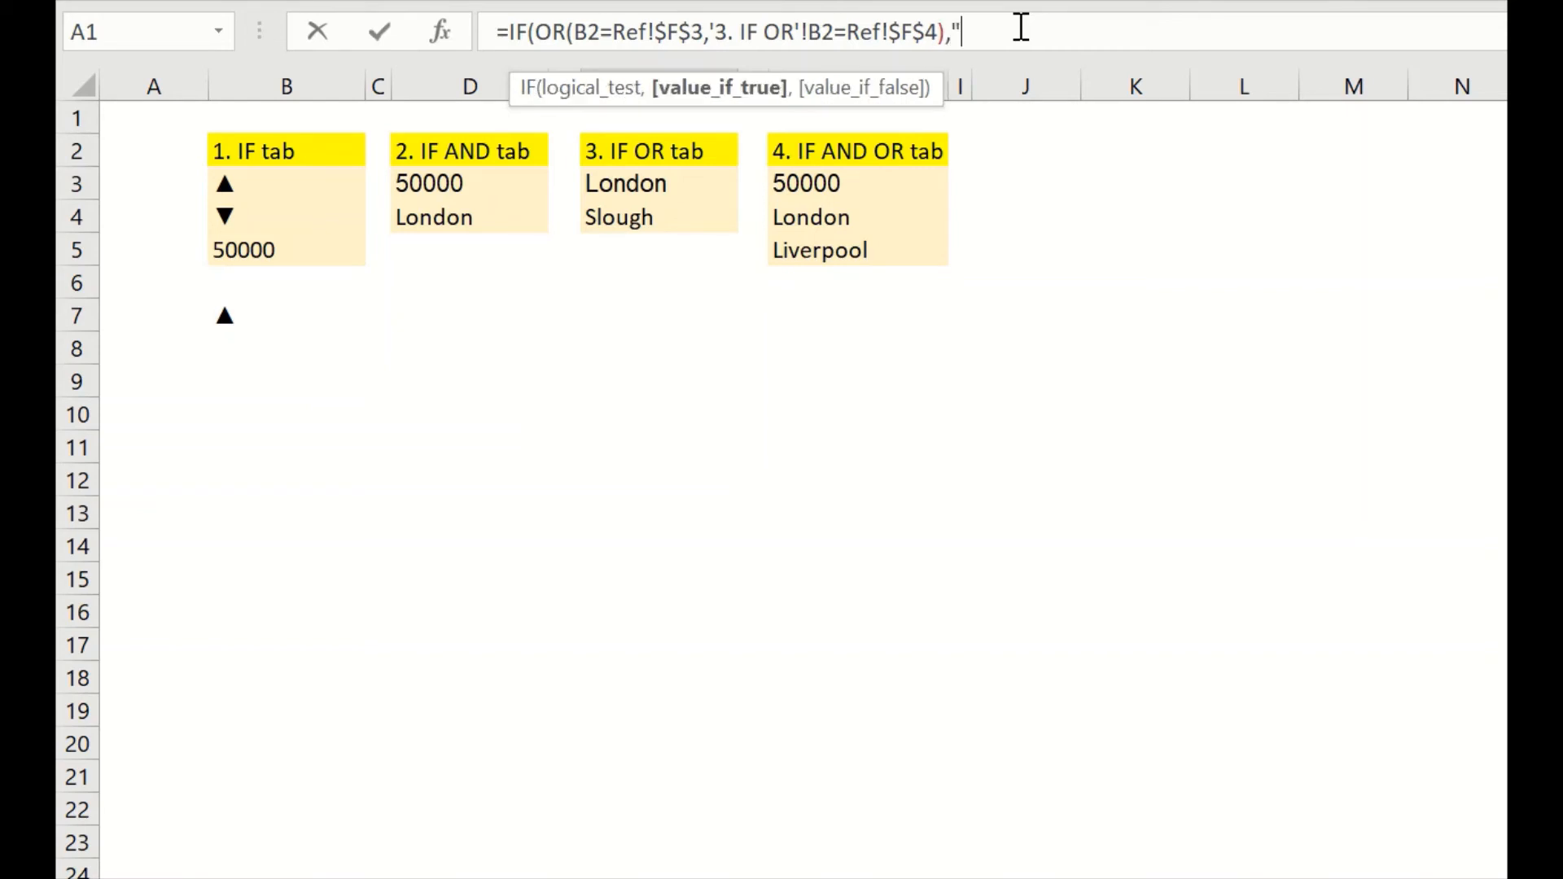
type("\"TRUE\",")
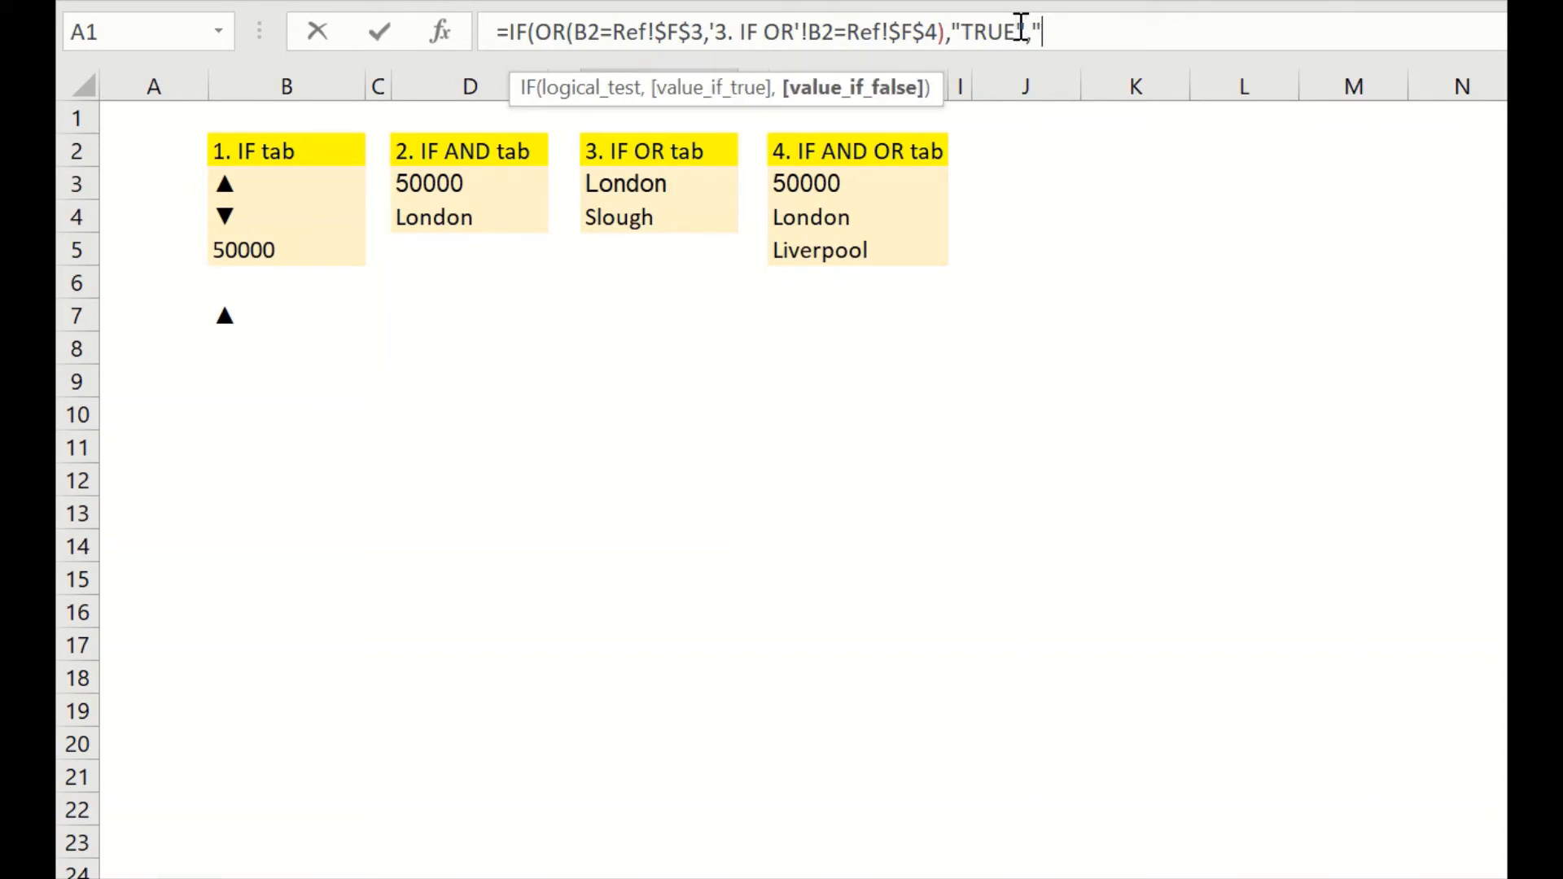
type("\"FALSE\")")
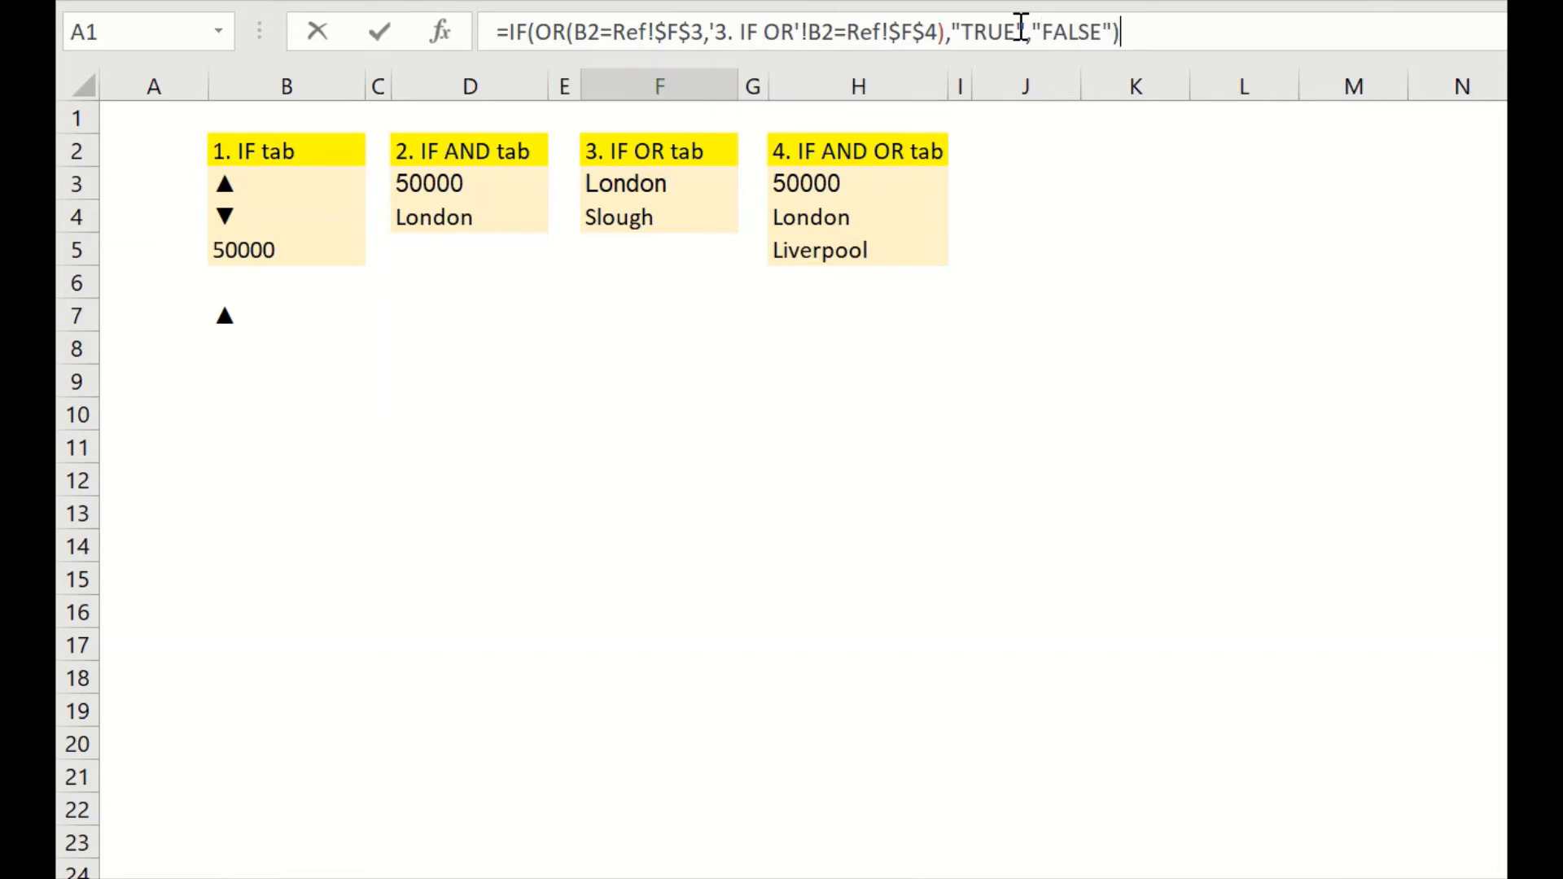
key("Return")
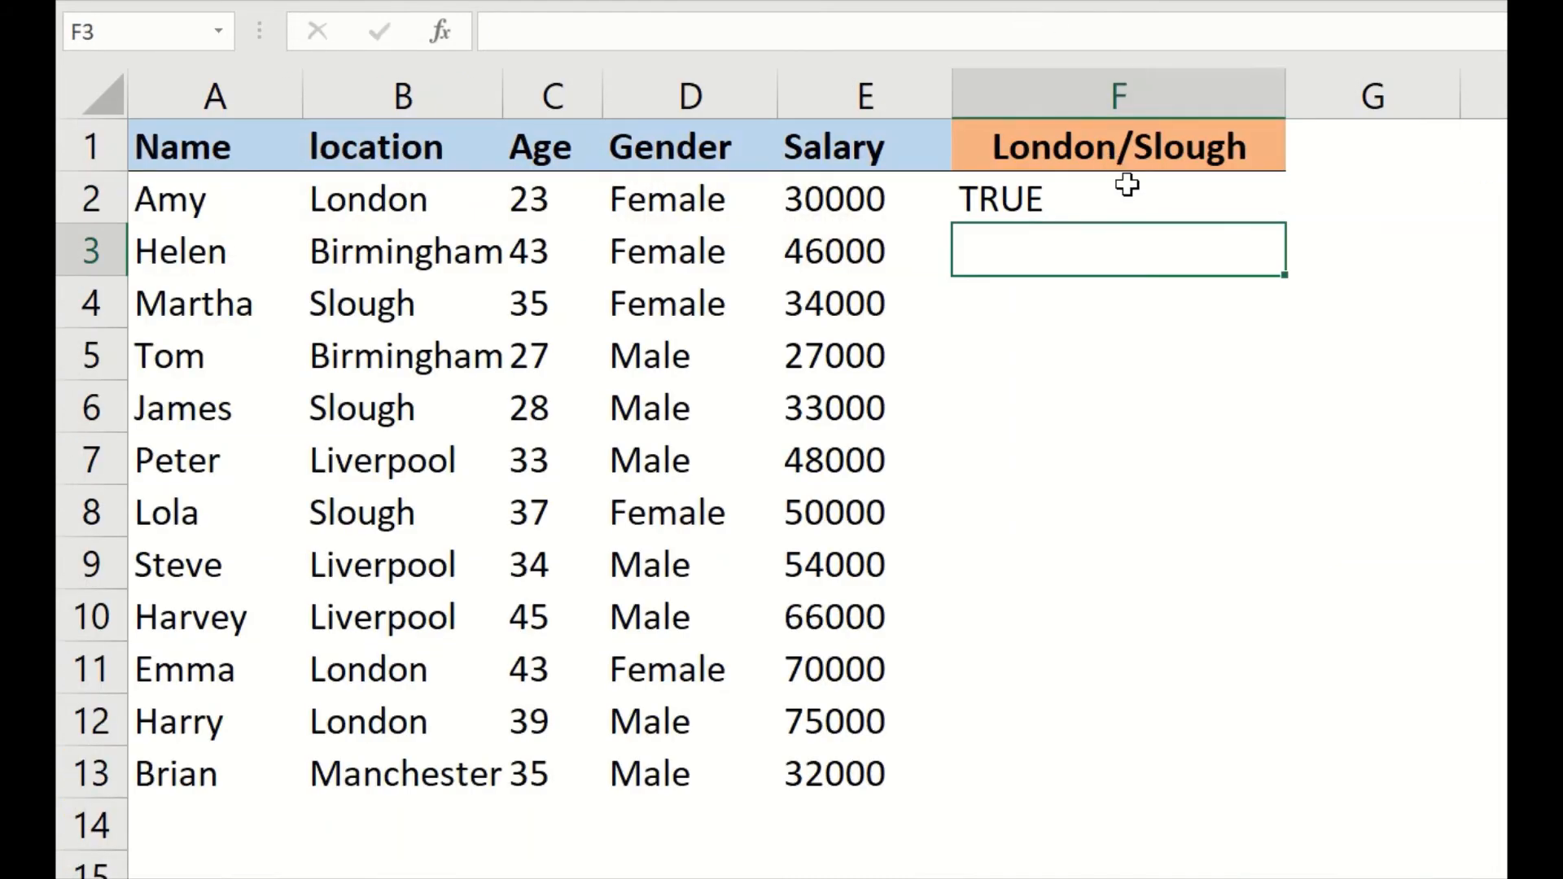
Step: Copy the IF OR formula from F2 down to F13 and check the rows flagged TRUE against their locations
left_click(1233, 214)
double_click(1284, 223)
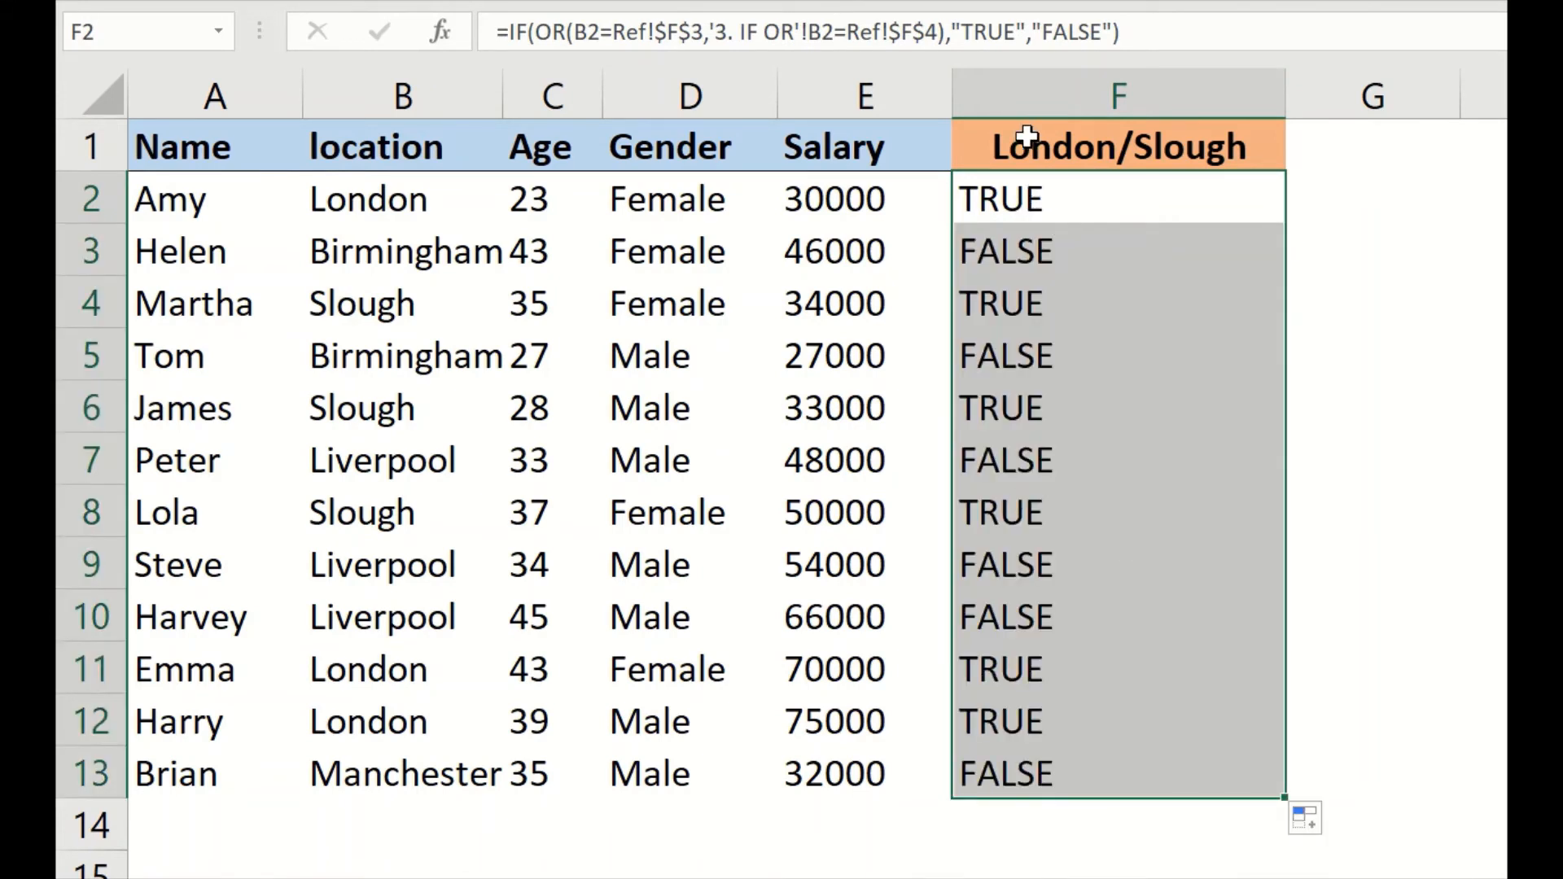
left_click_drag(342, 203, 1053, 210)
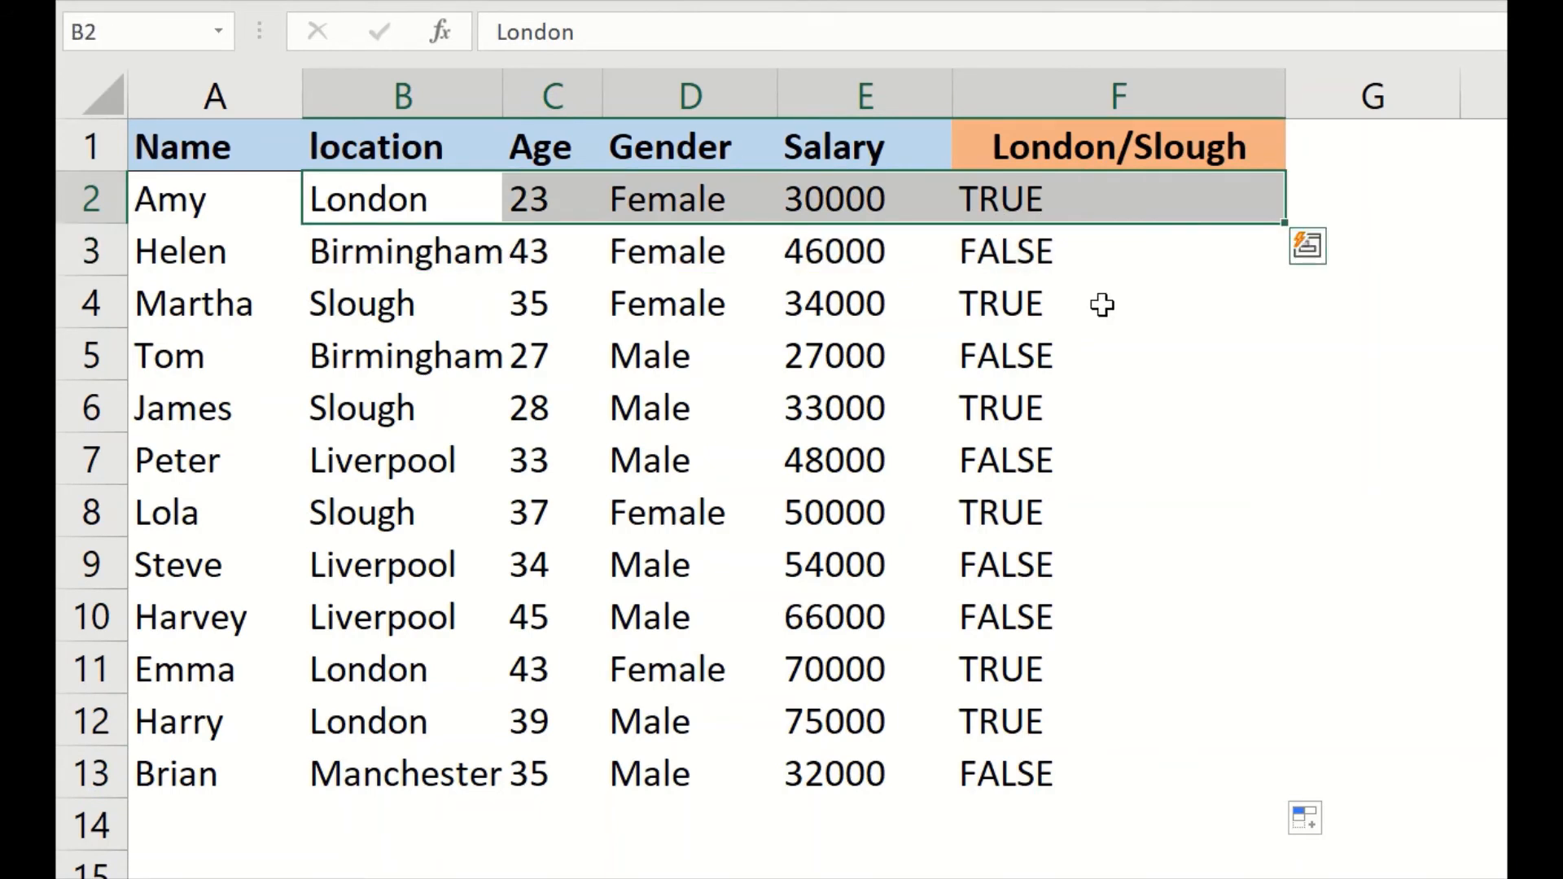
left_click_drag(1102, 304, 432, 314)
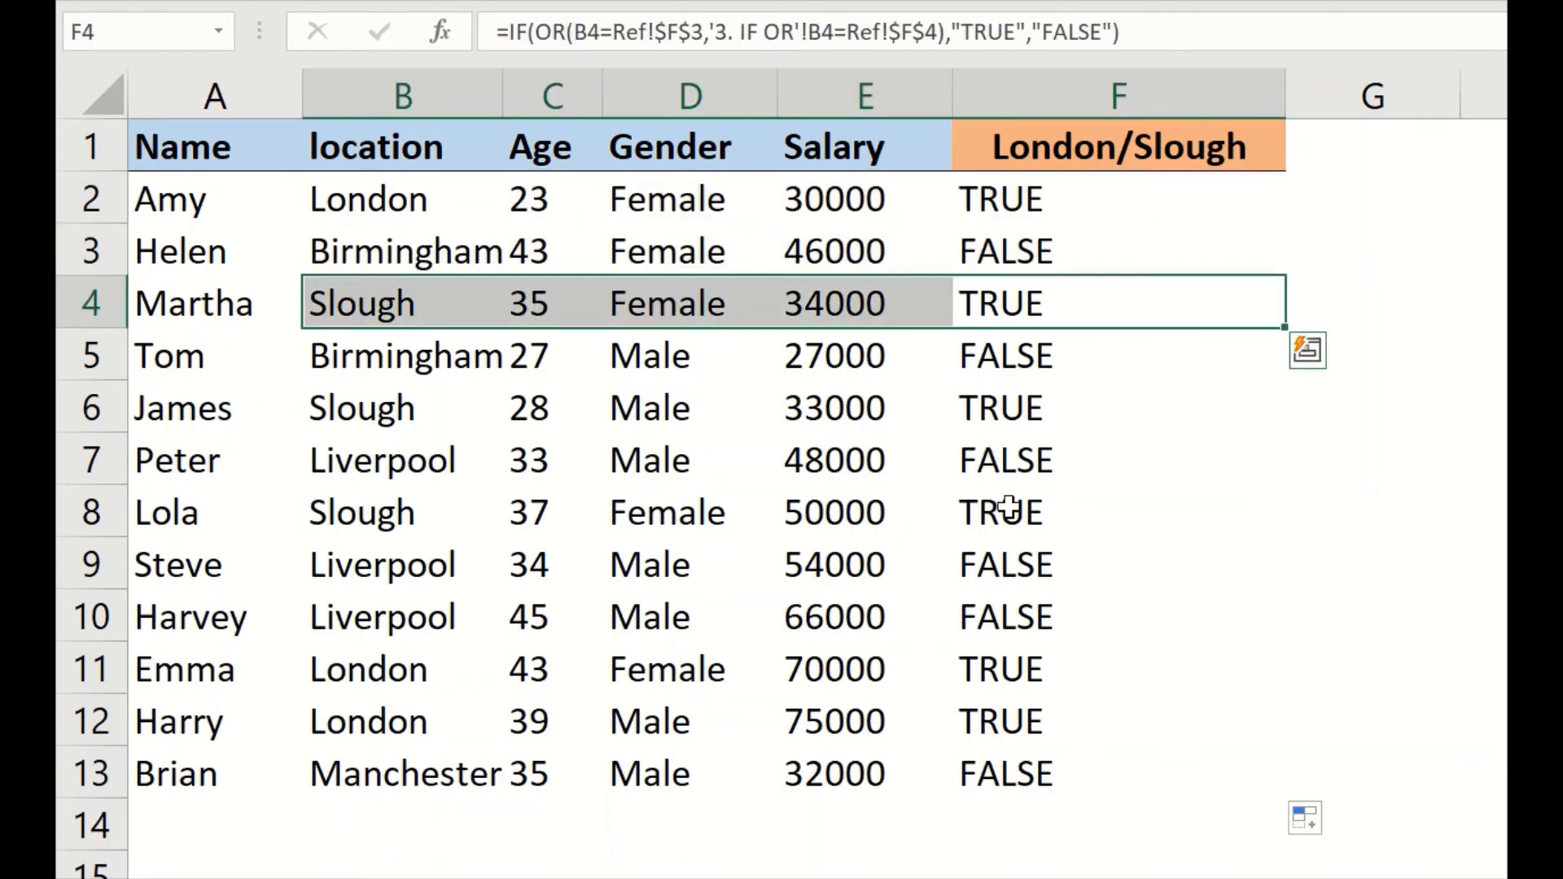
left_click_drag(1006, 511, 418, 505)
left_click_drag(984, 663, 374, 694)
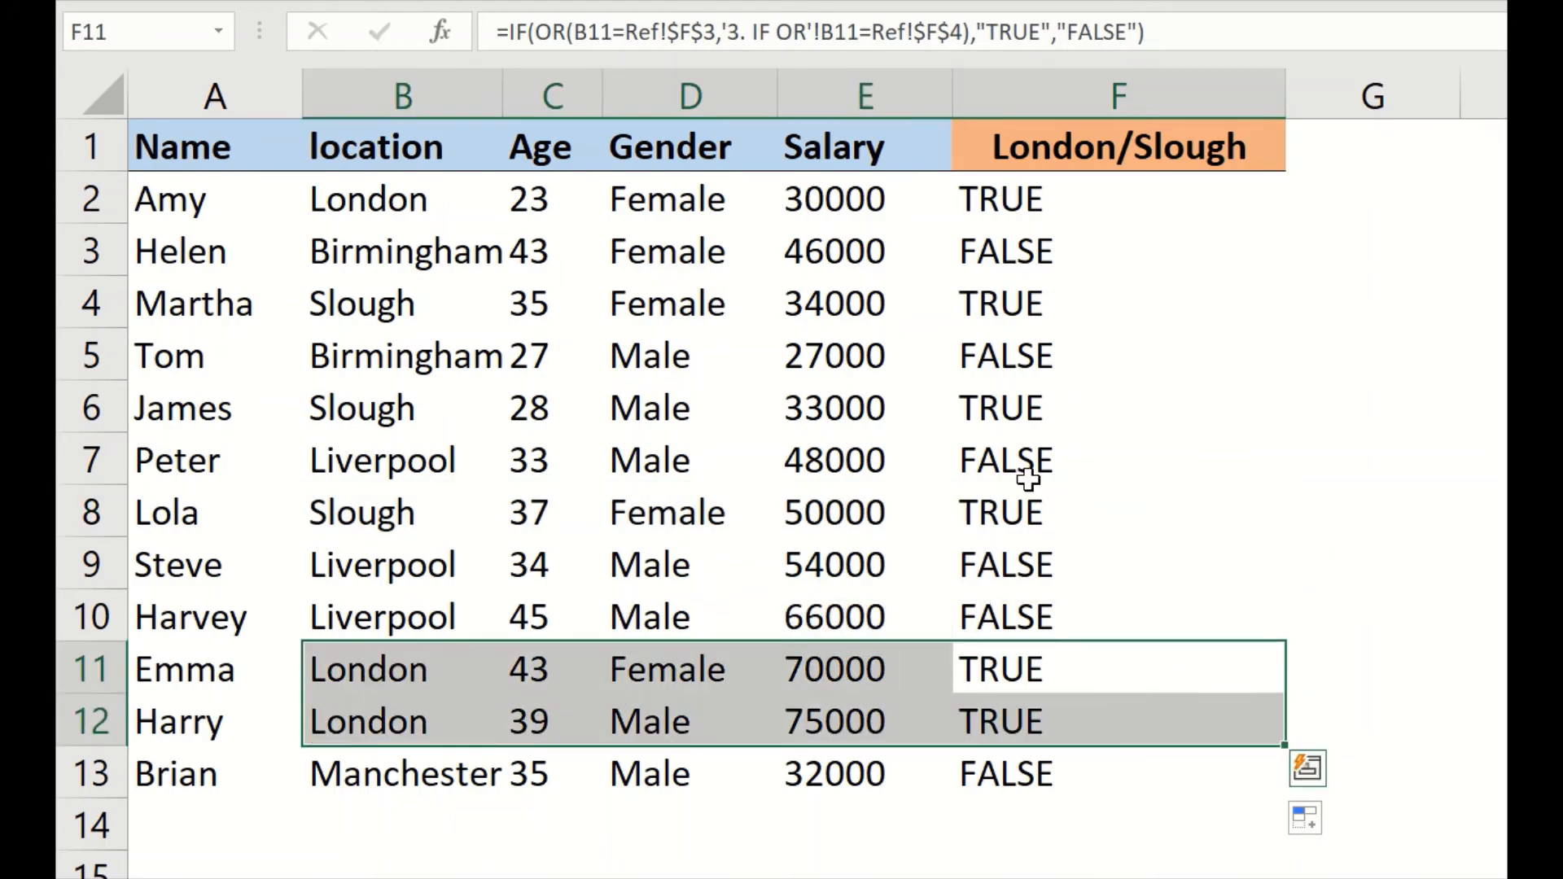
Step: Review the two OR conditions and the true and false values within the F2 formula
left_click(1050, 191)
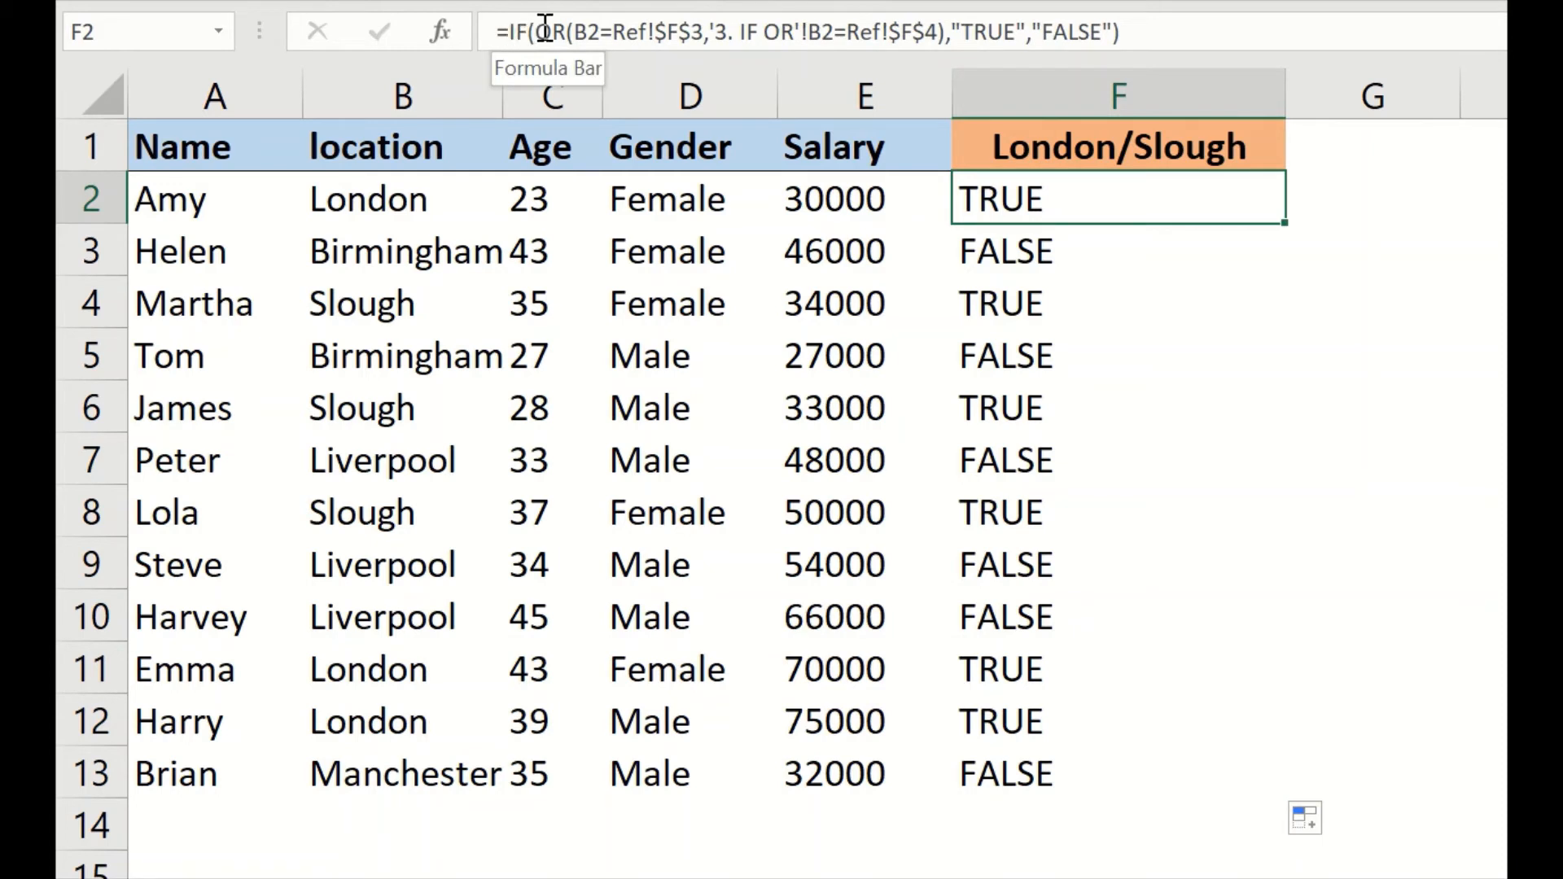
left_click(640, 18)
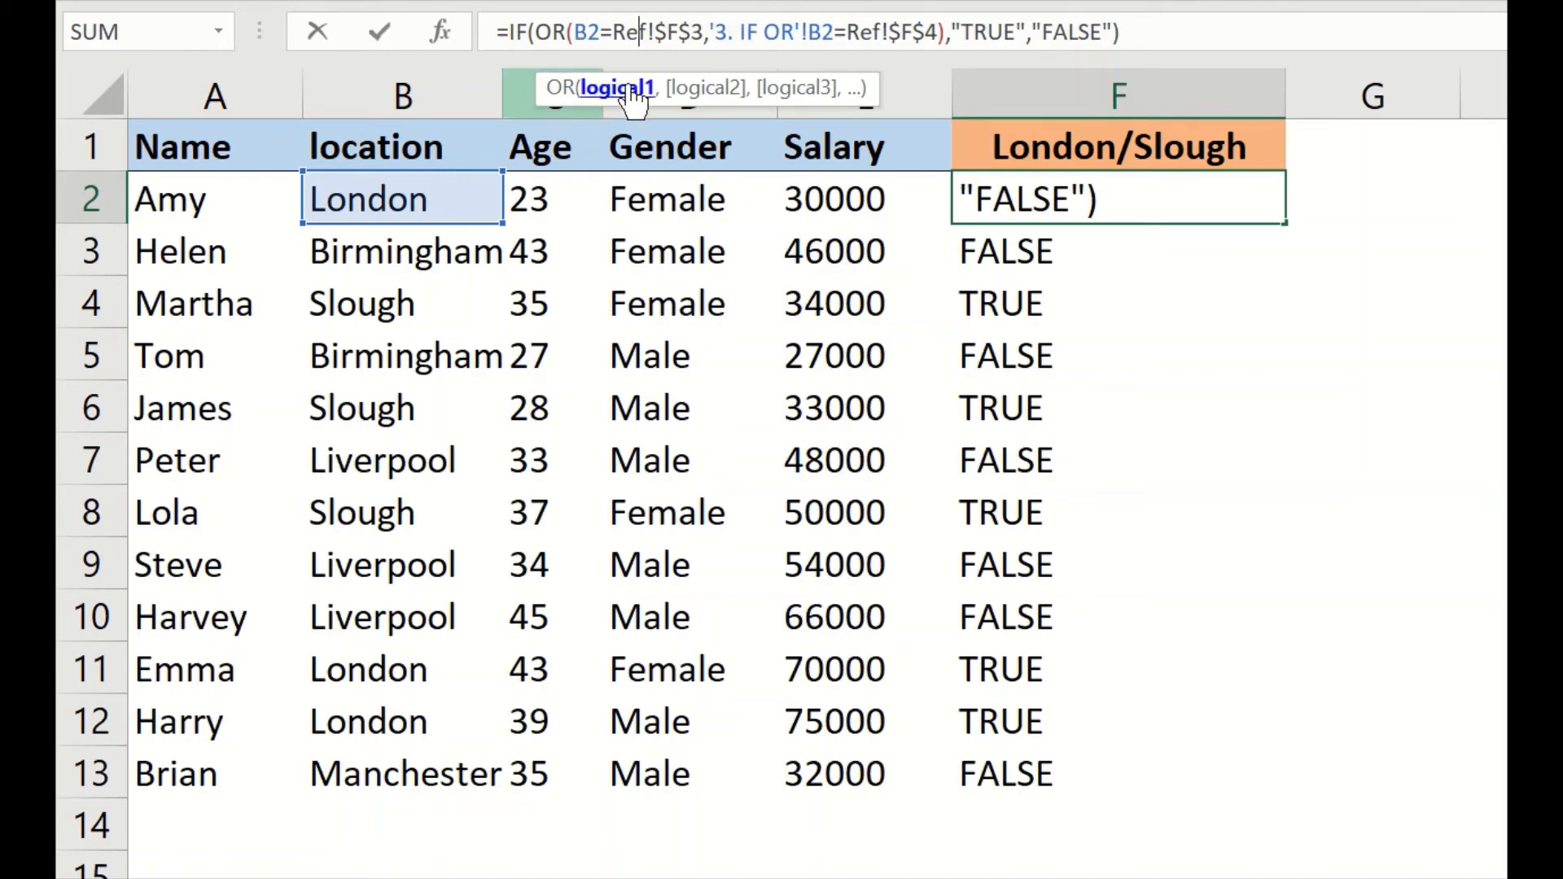
left_click(771, 36)
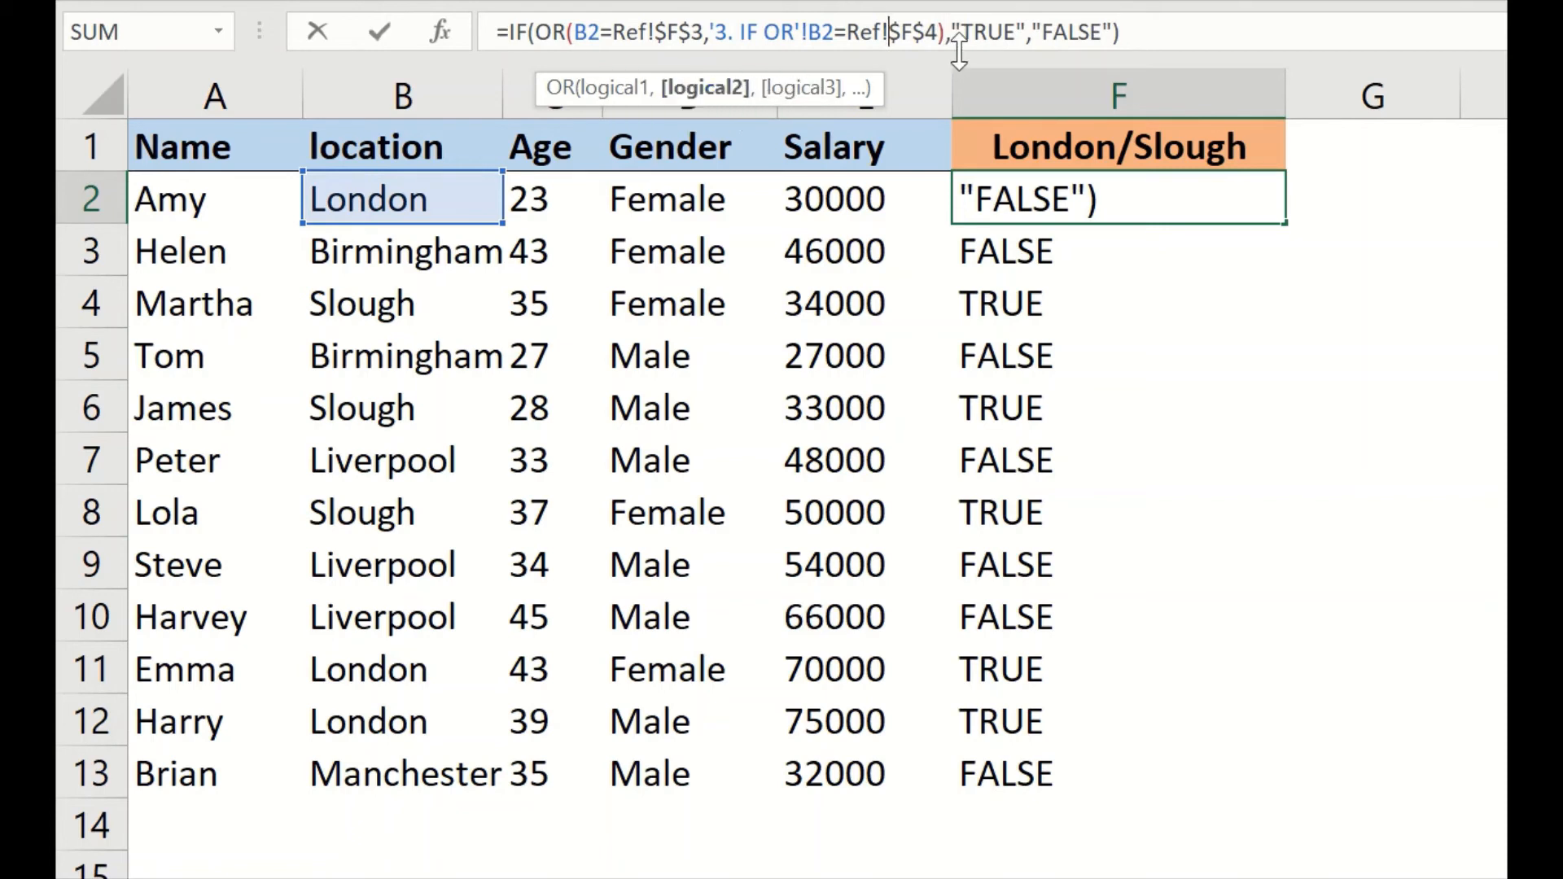
left_click(1015, 31)
left_click(1068, 33)
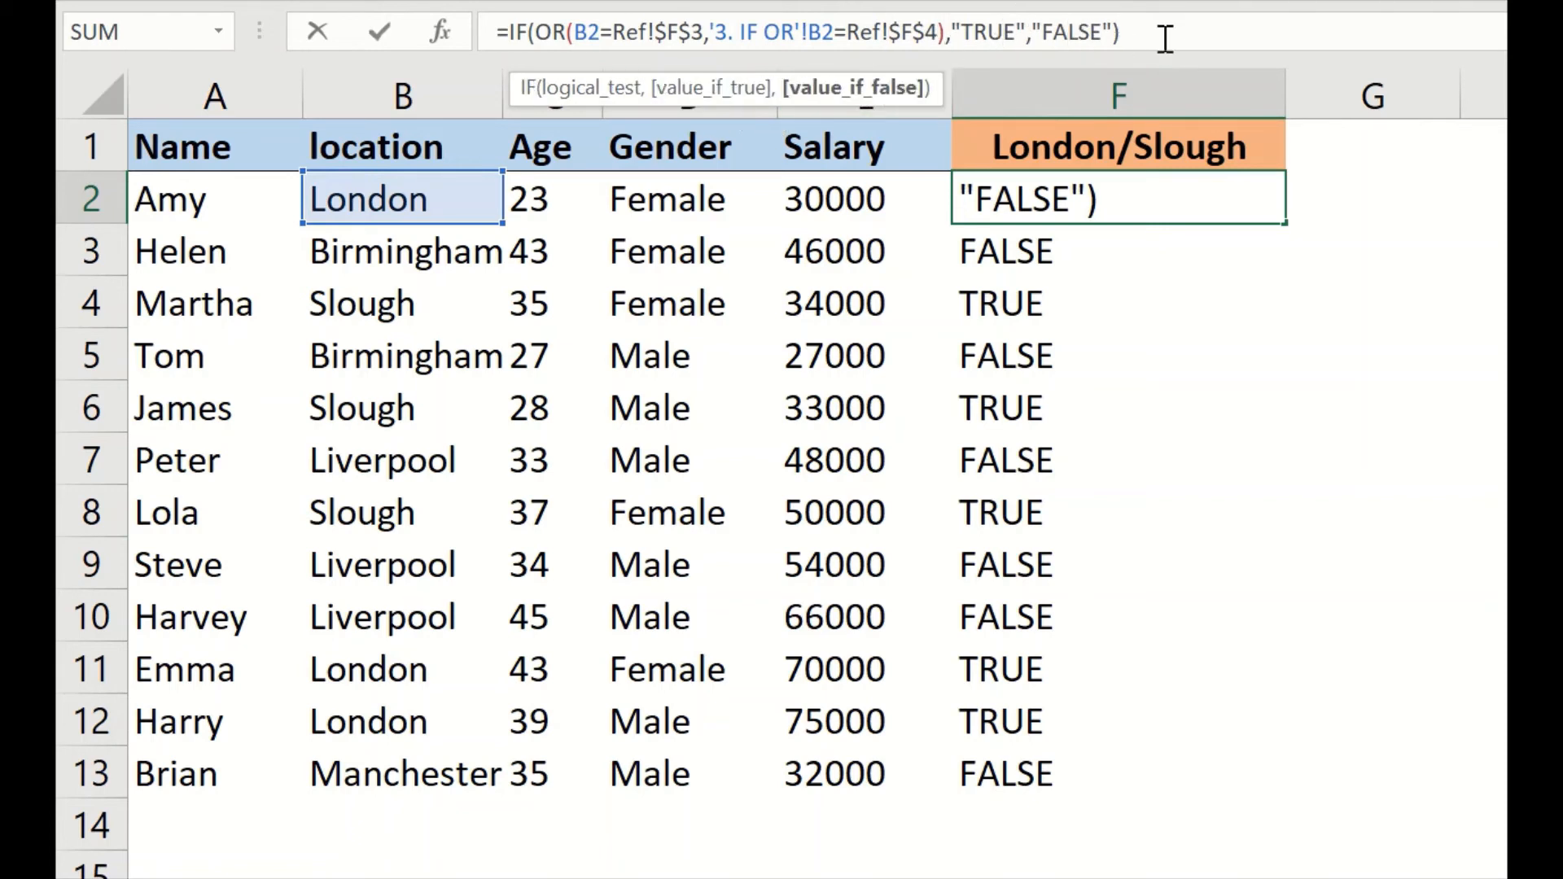
Step: Highlight the cells containing TRUE in column F of the London/Slough sheet with Yellow Fill with Dark Yellow Text
left_click(1166, 39)
key("Return")
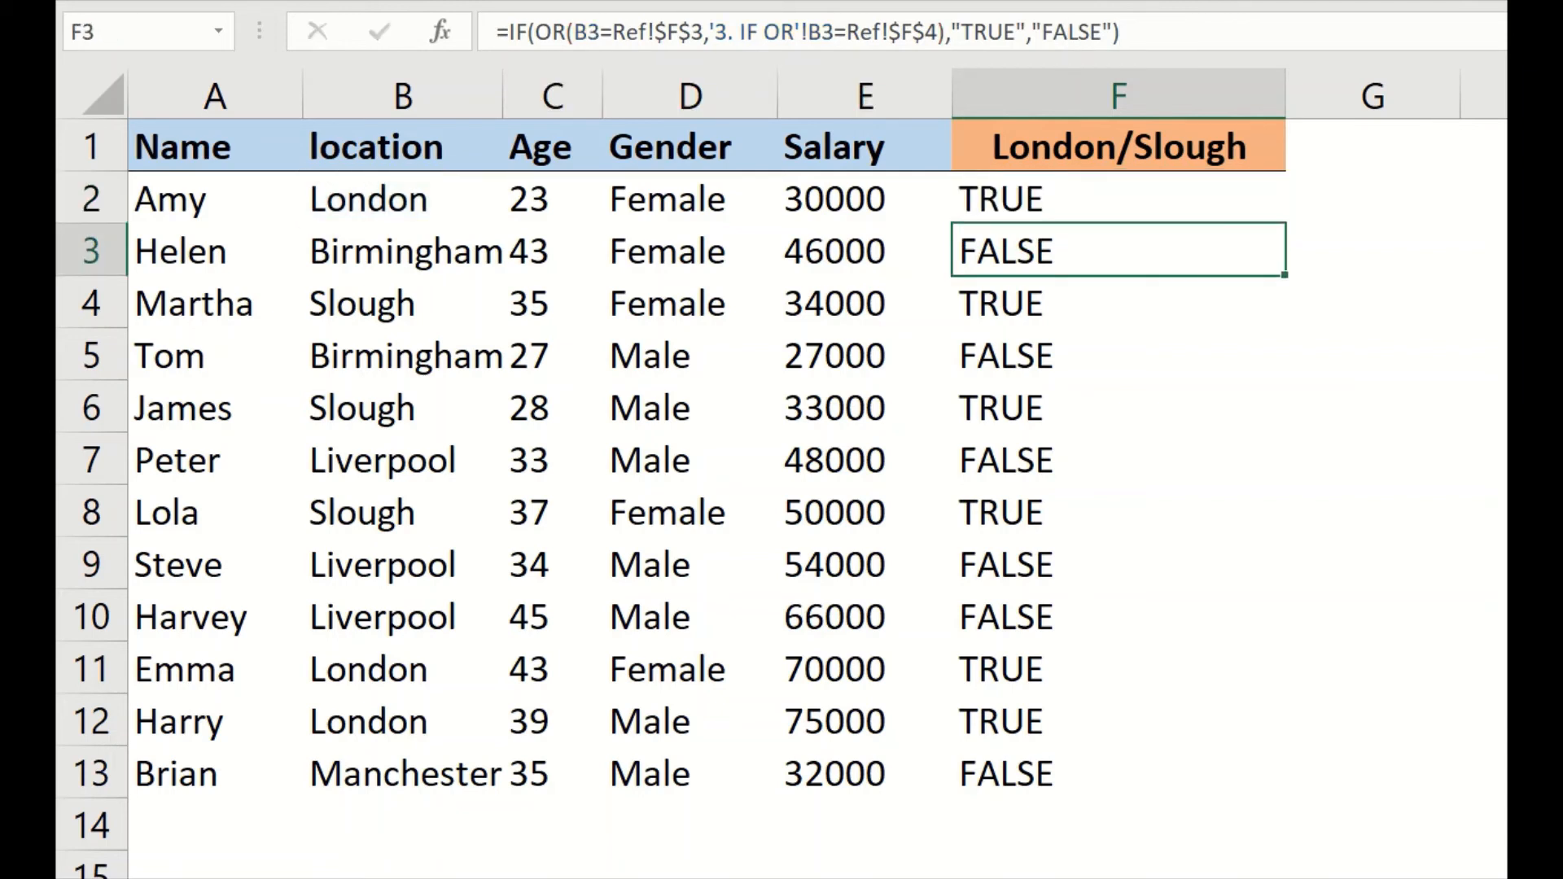
left_click(1161, 89)
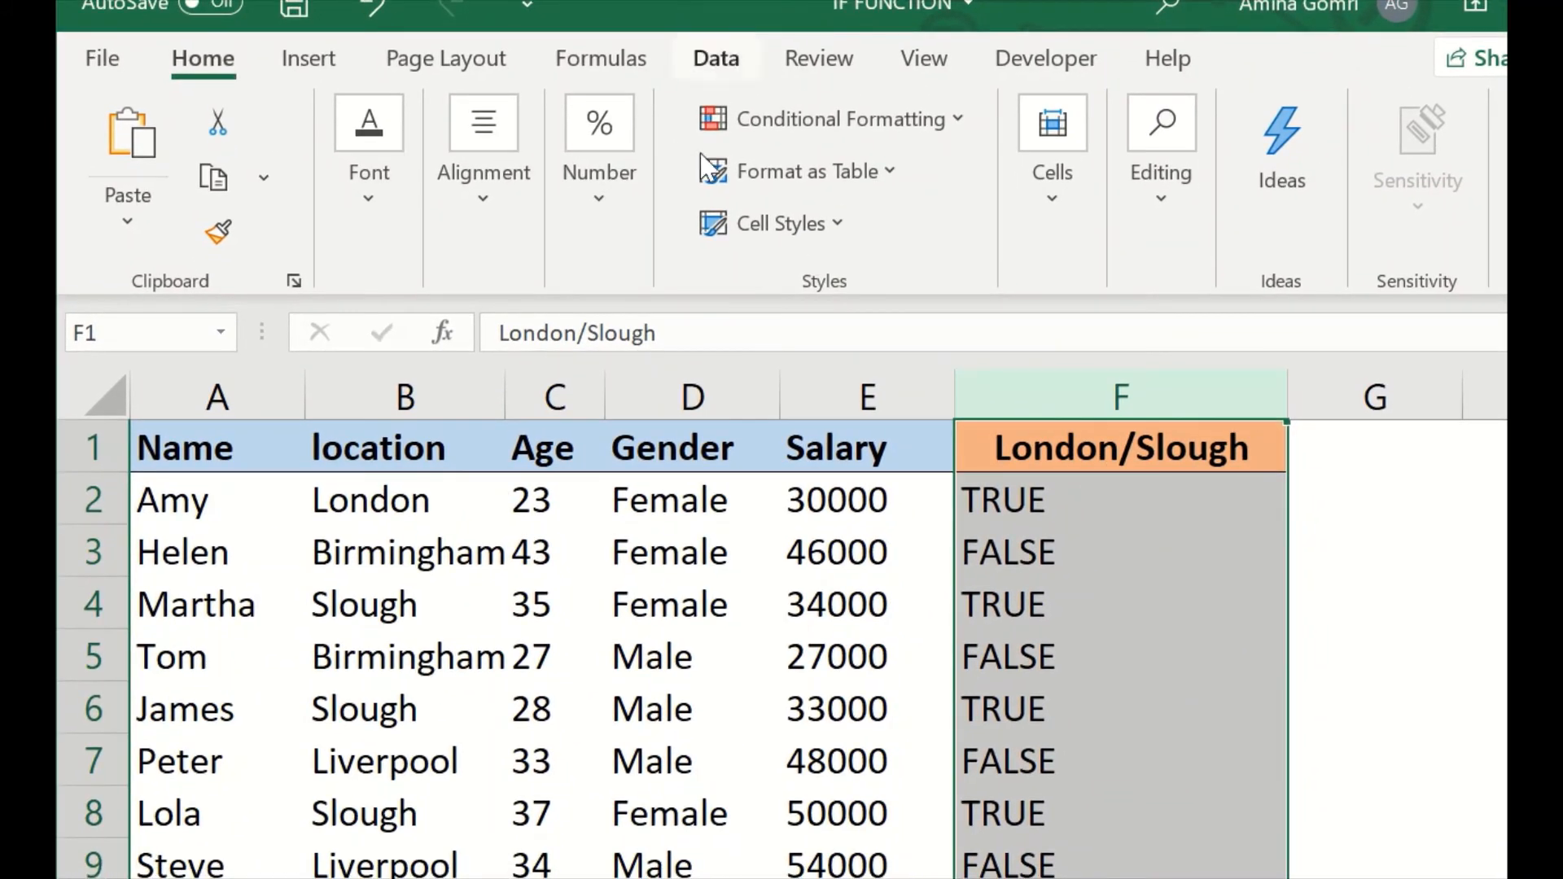
left_click(846, 137)
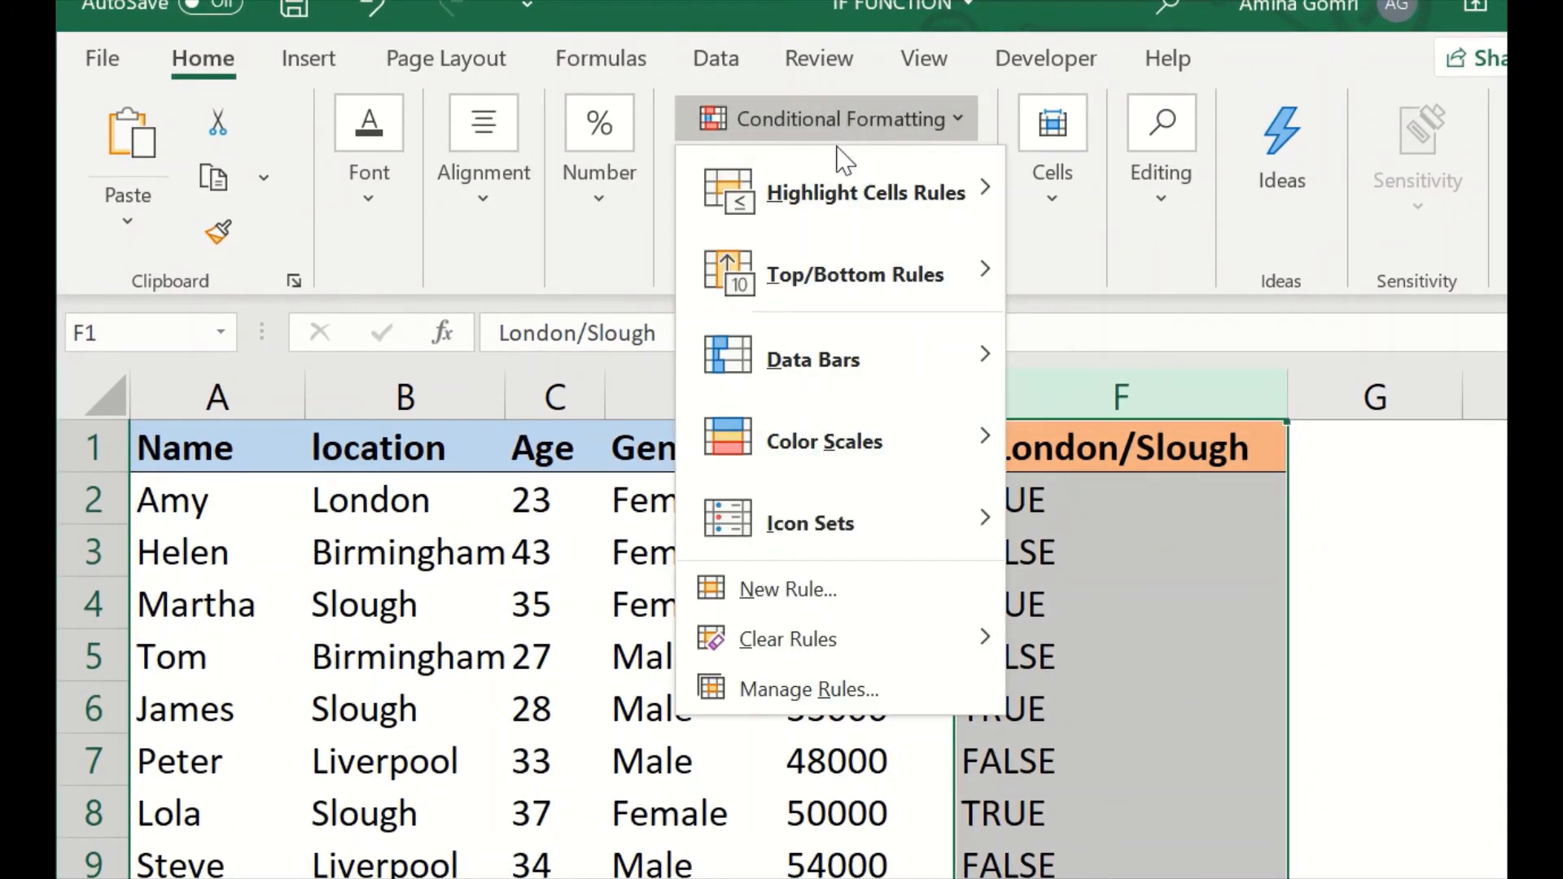
mouse_move(835, 189)
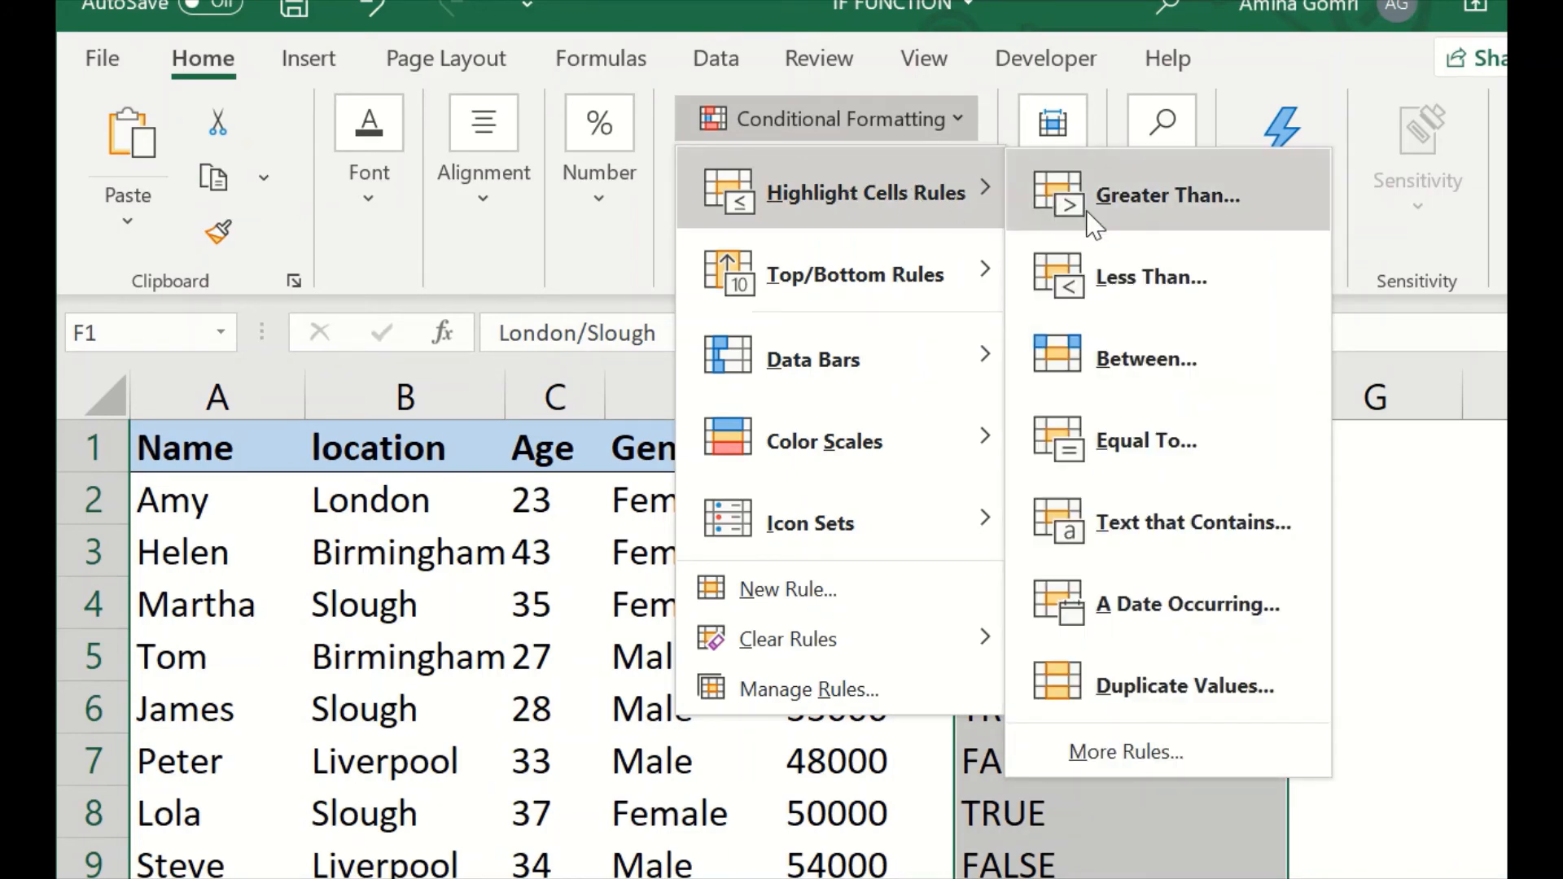
left_click(1175, 529)
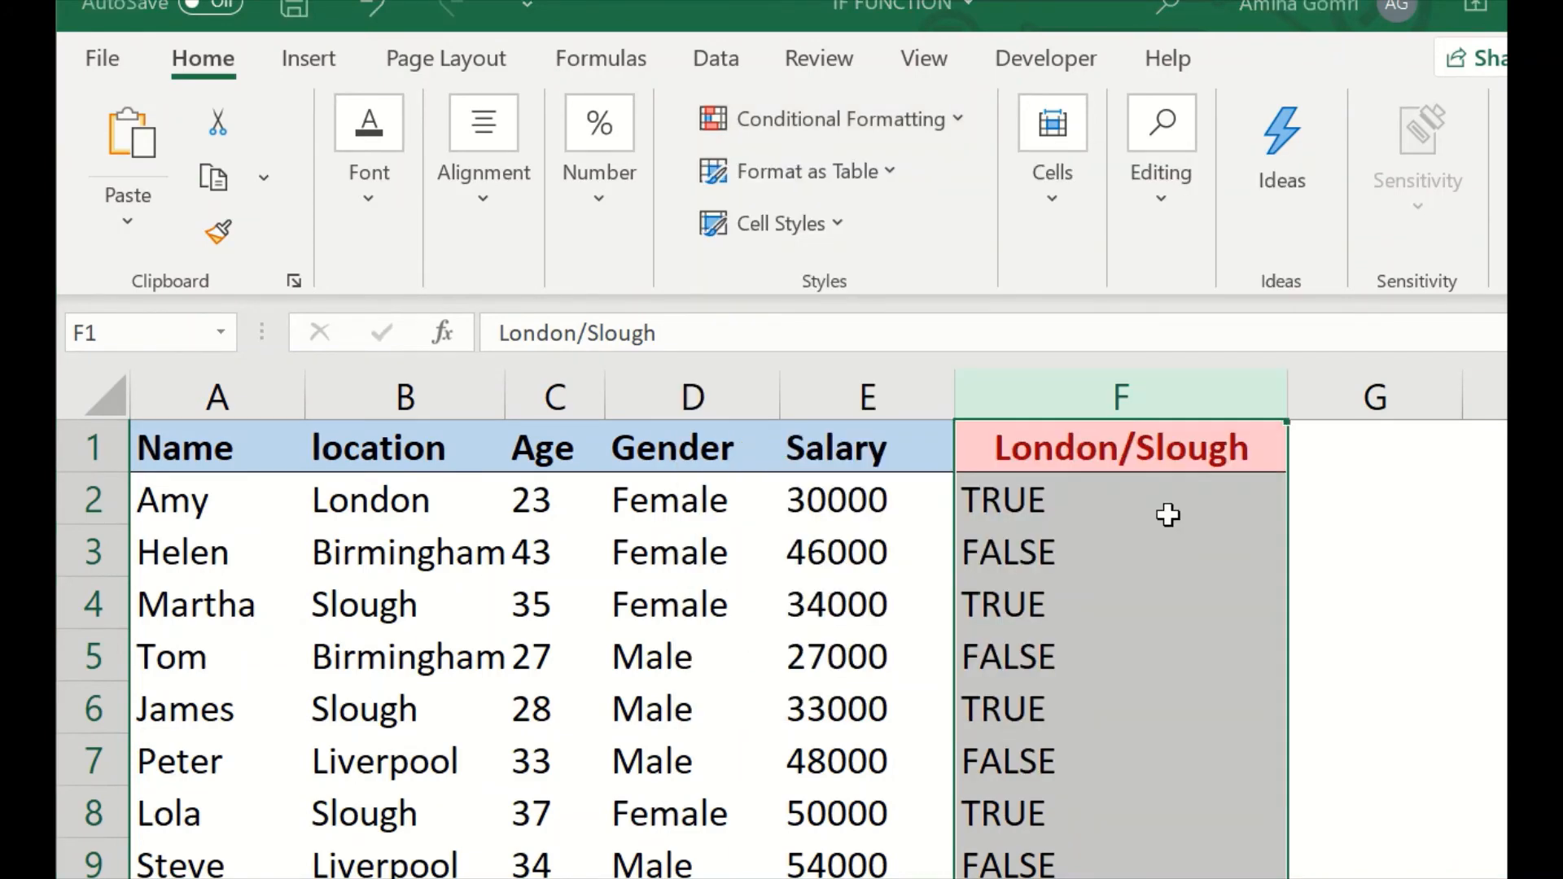
type("TRUE")
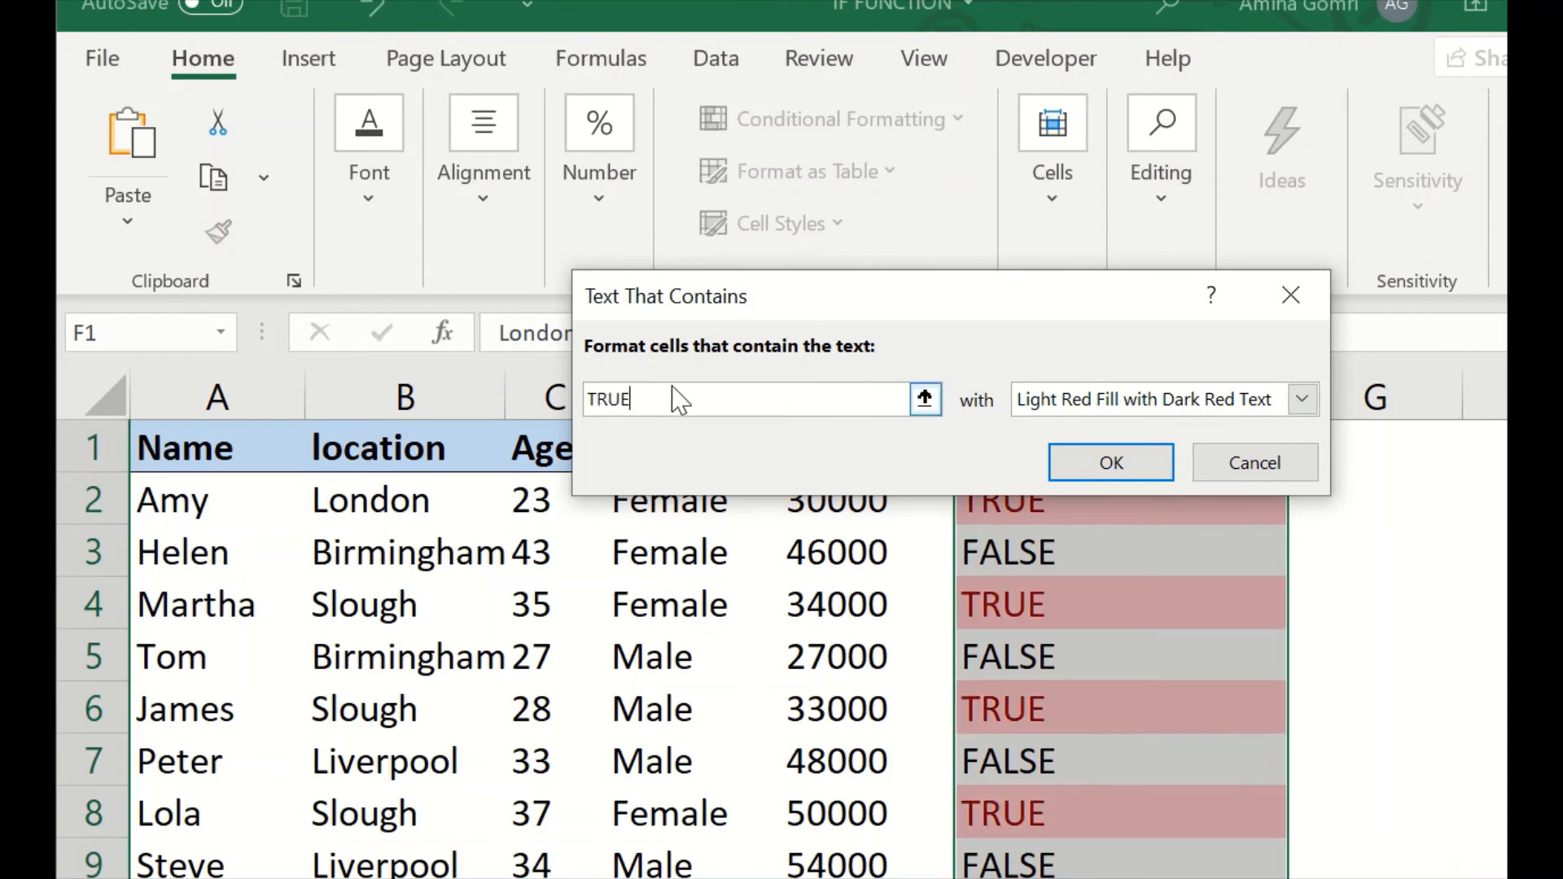
left_click(1303, 400)
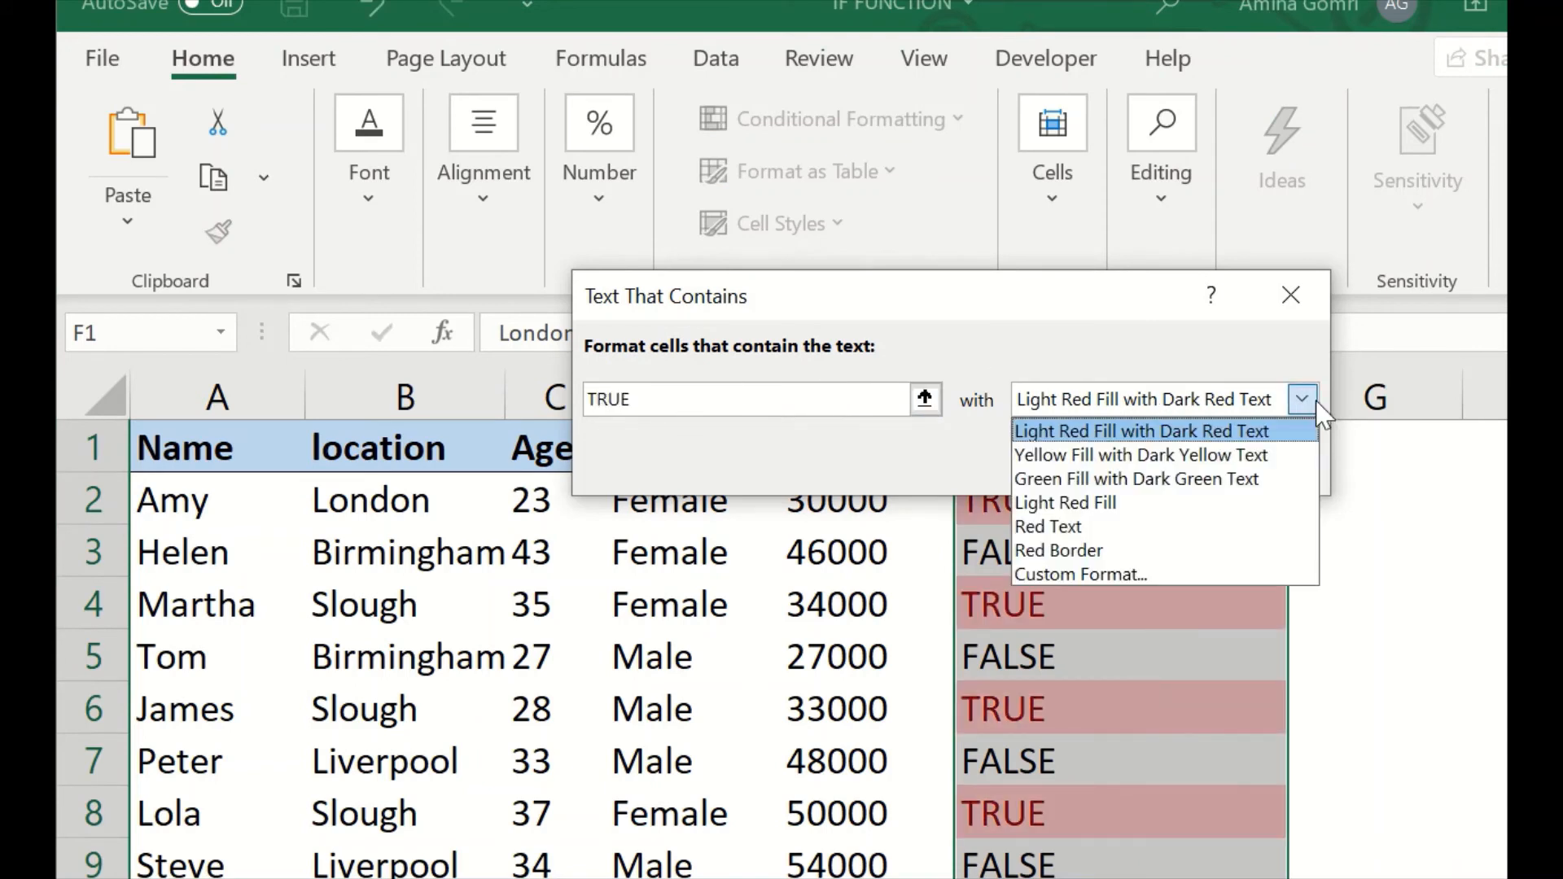
left_click(1203, 457)
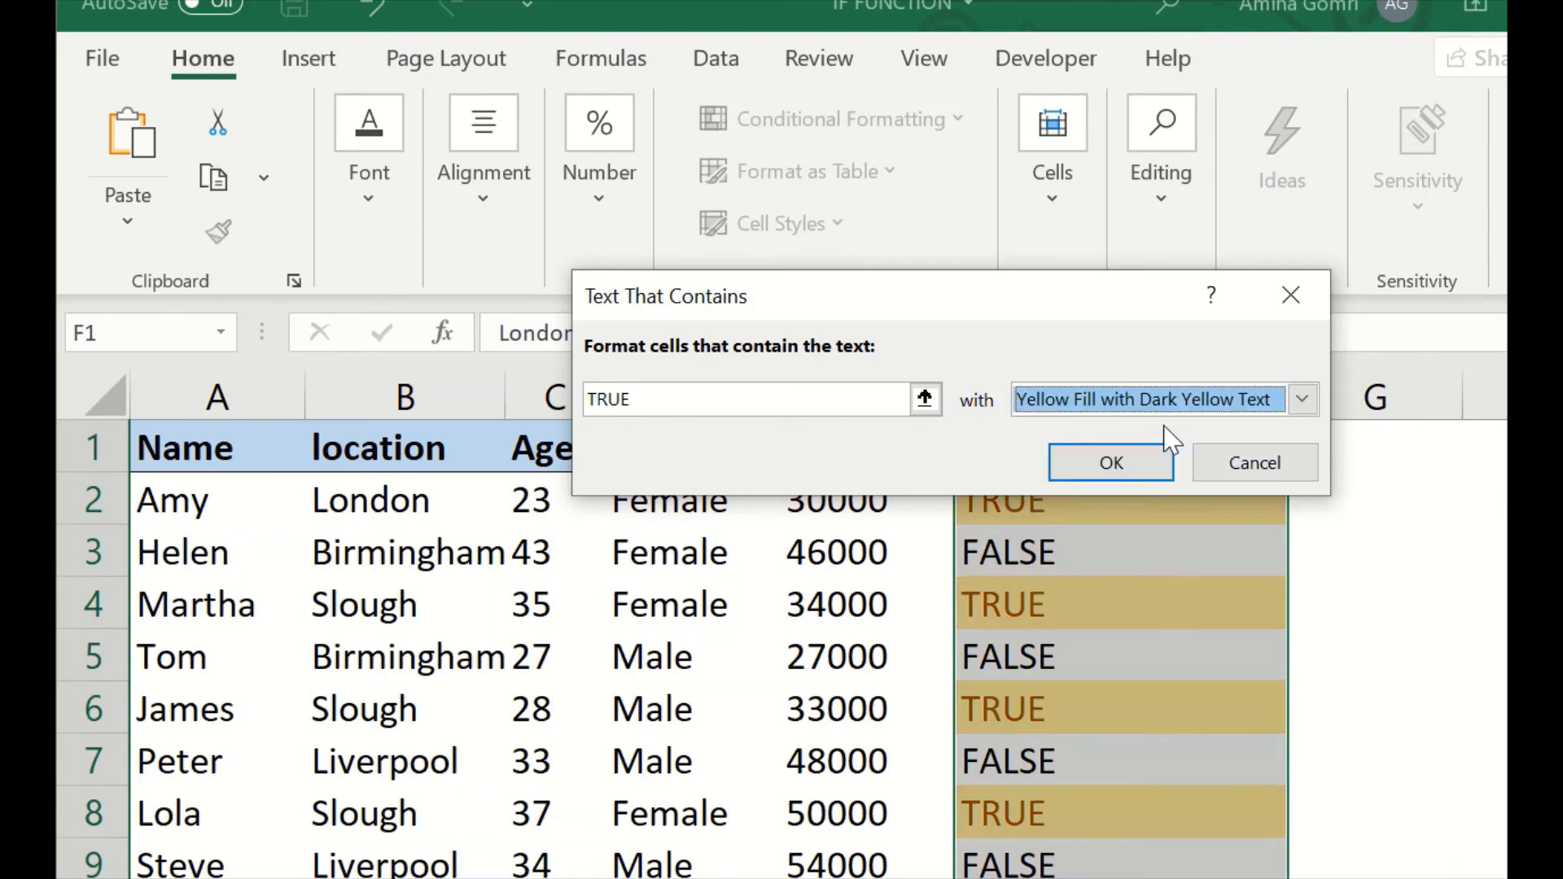
left_click(1111, 462)
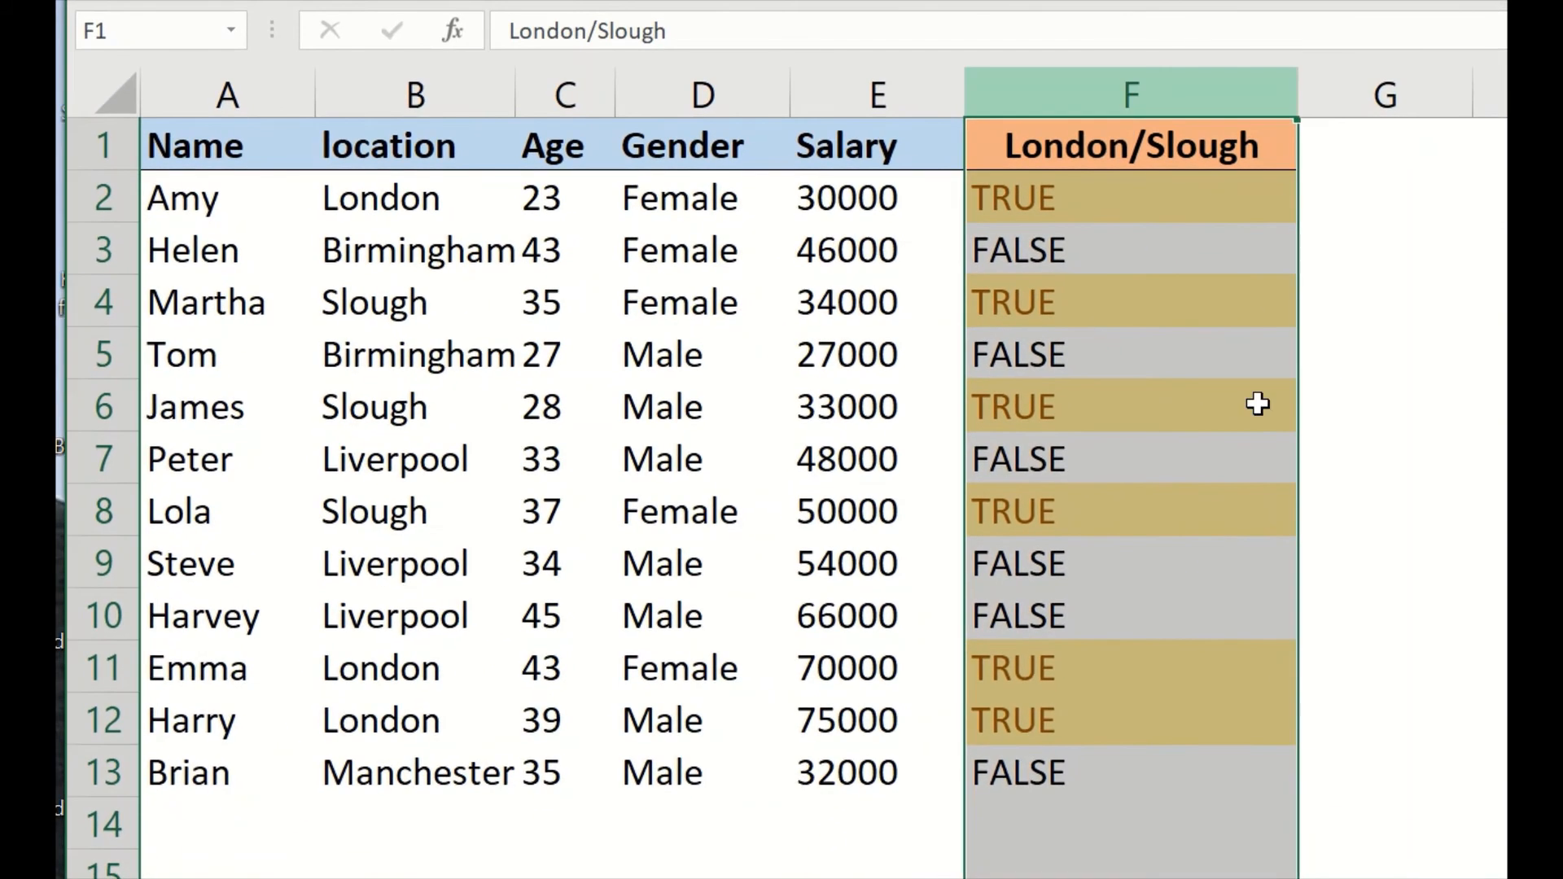
left_click(1421, 492)
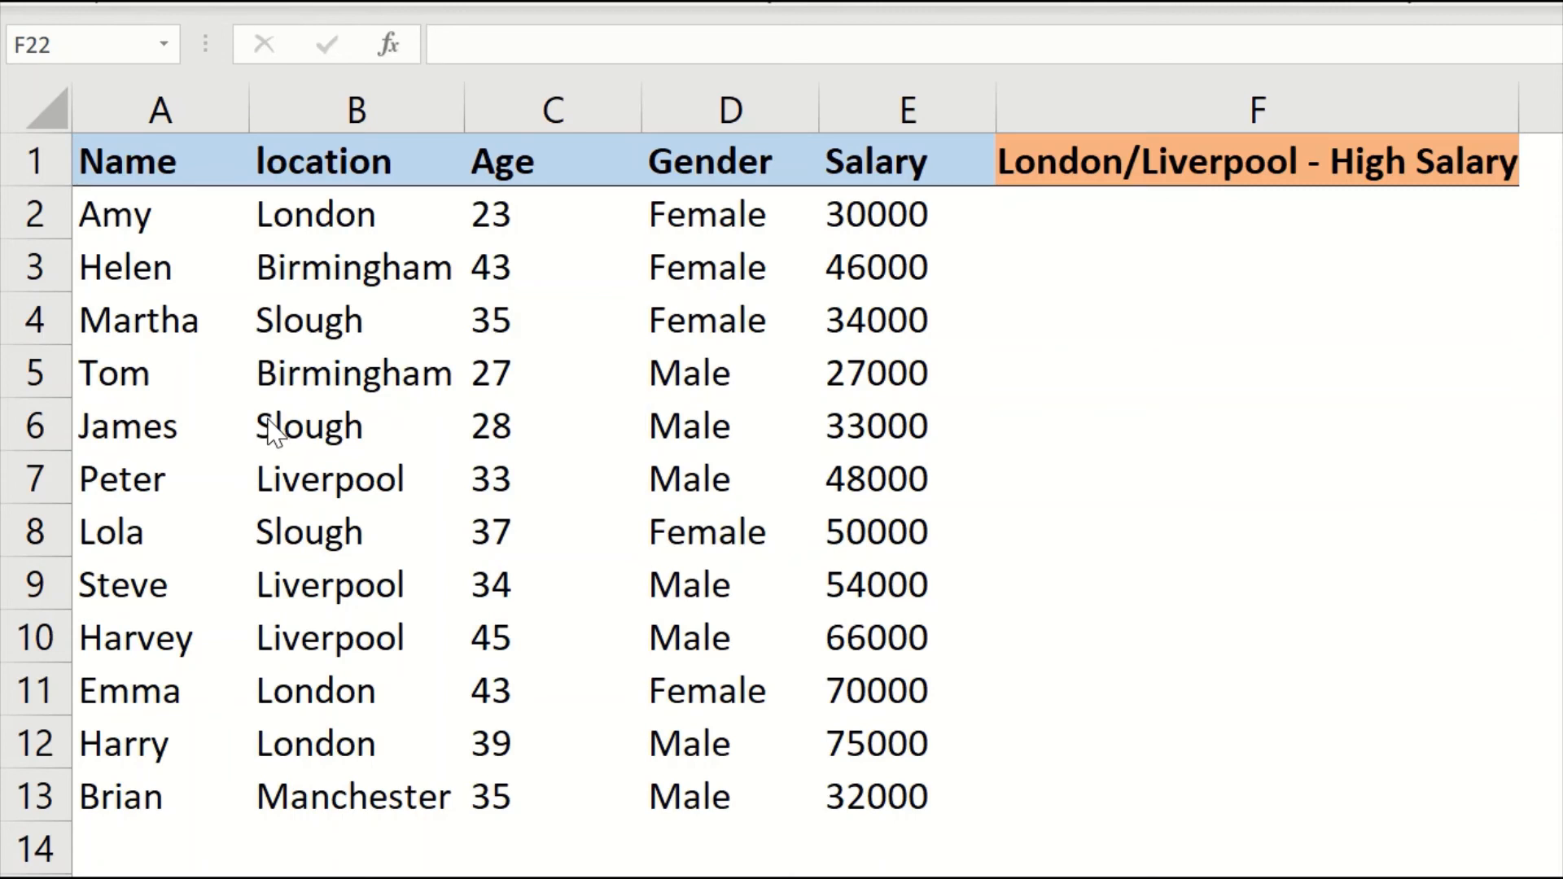
Step: Start an IF formula with AND in F2 of the 4. IF AND OR sheet, testing E2 greater than the absolute reference Ref!$H$3
left_click(1126, 203)
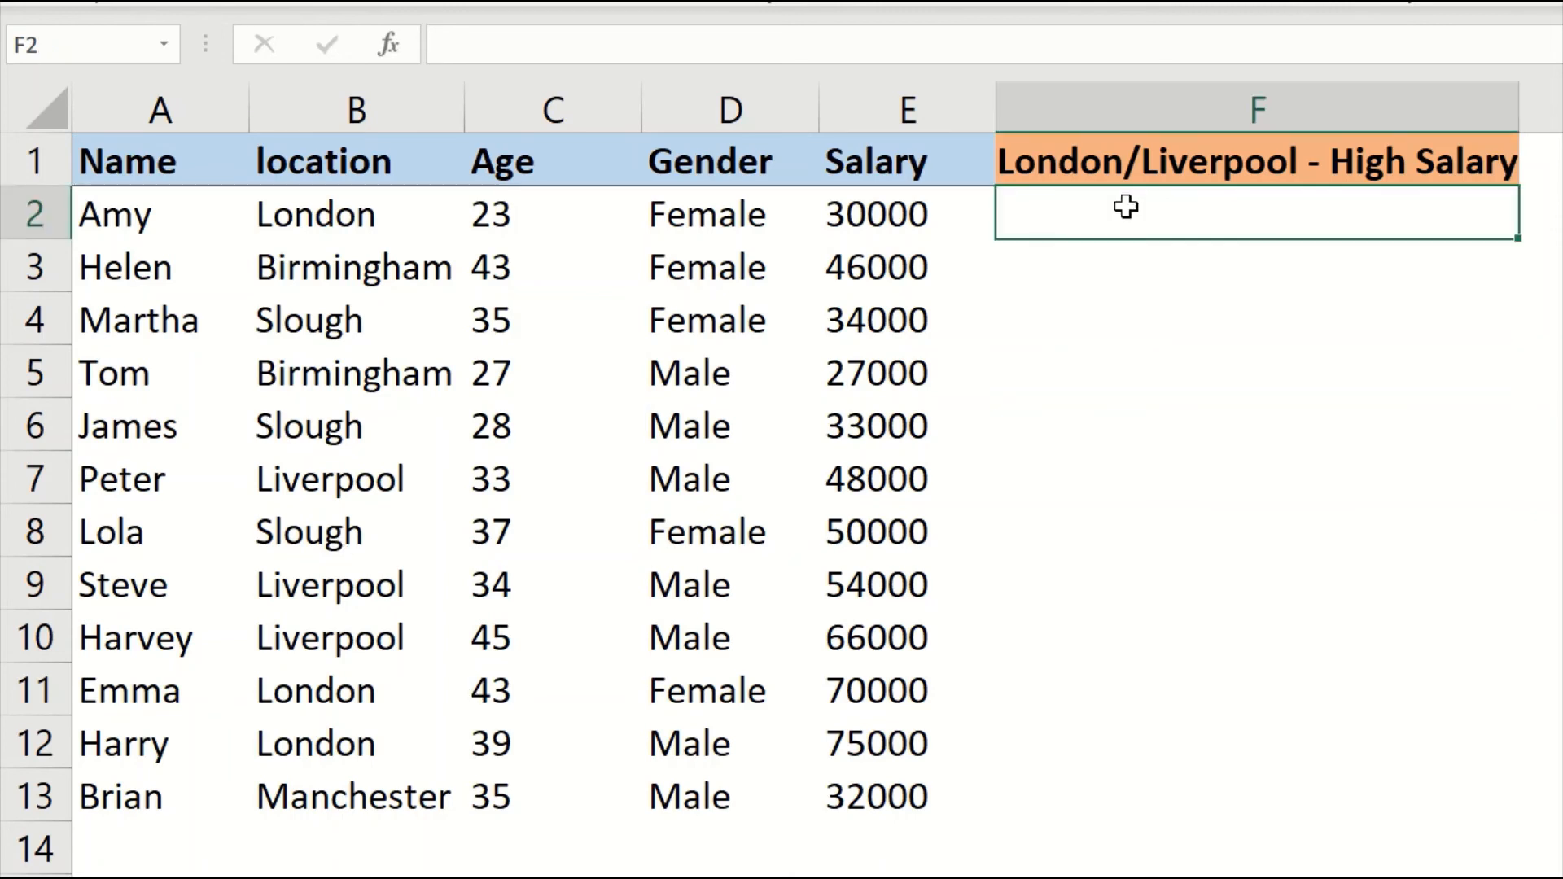
type("=IF(")
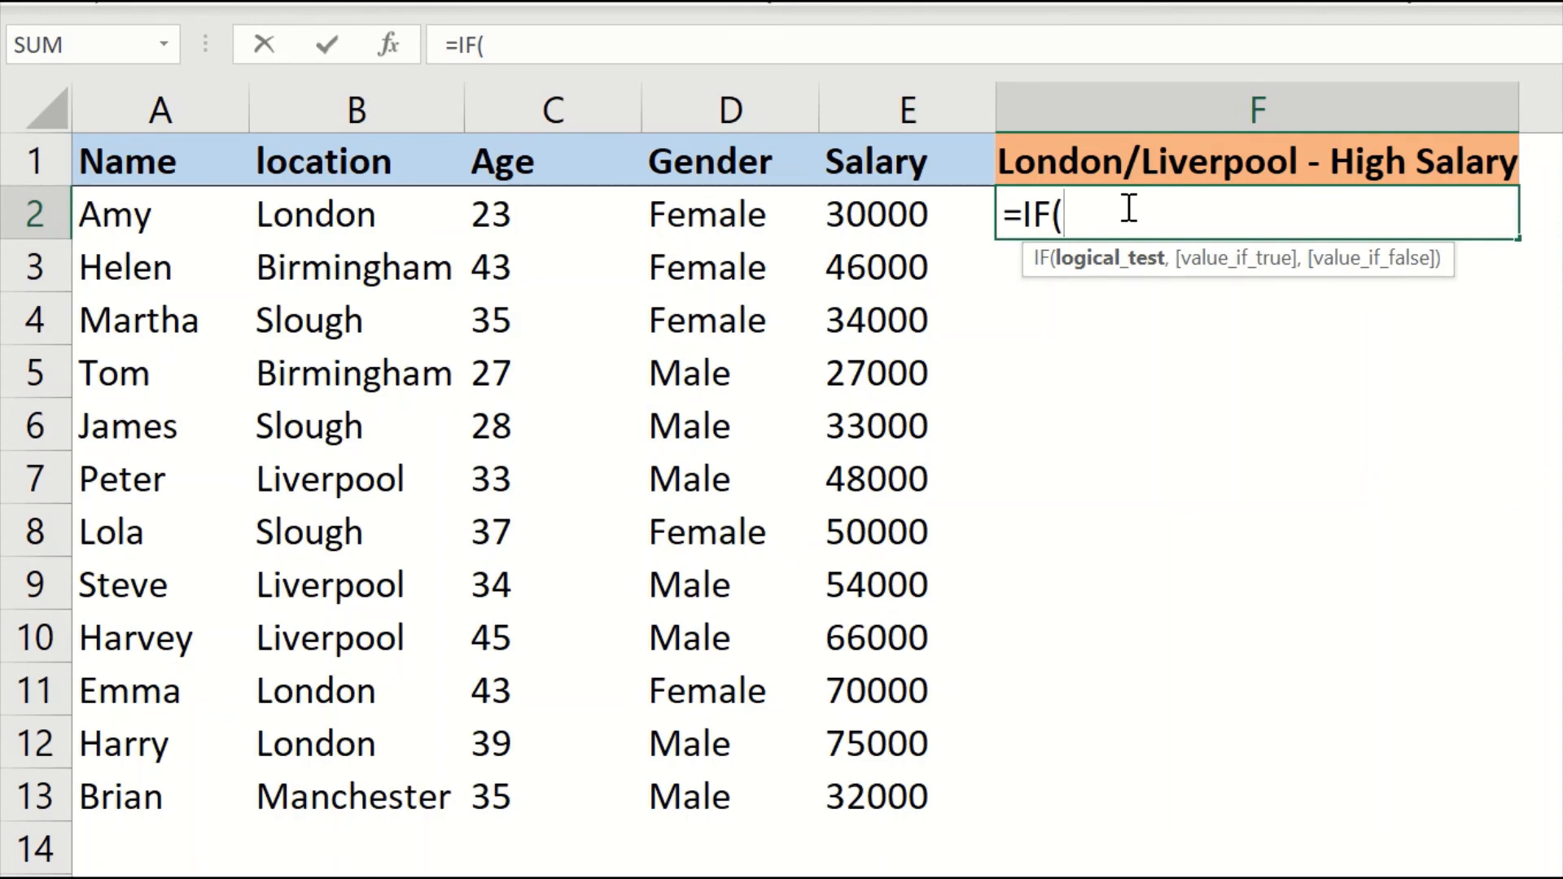
type("AND(")
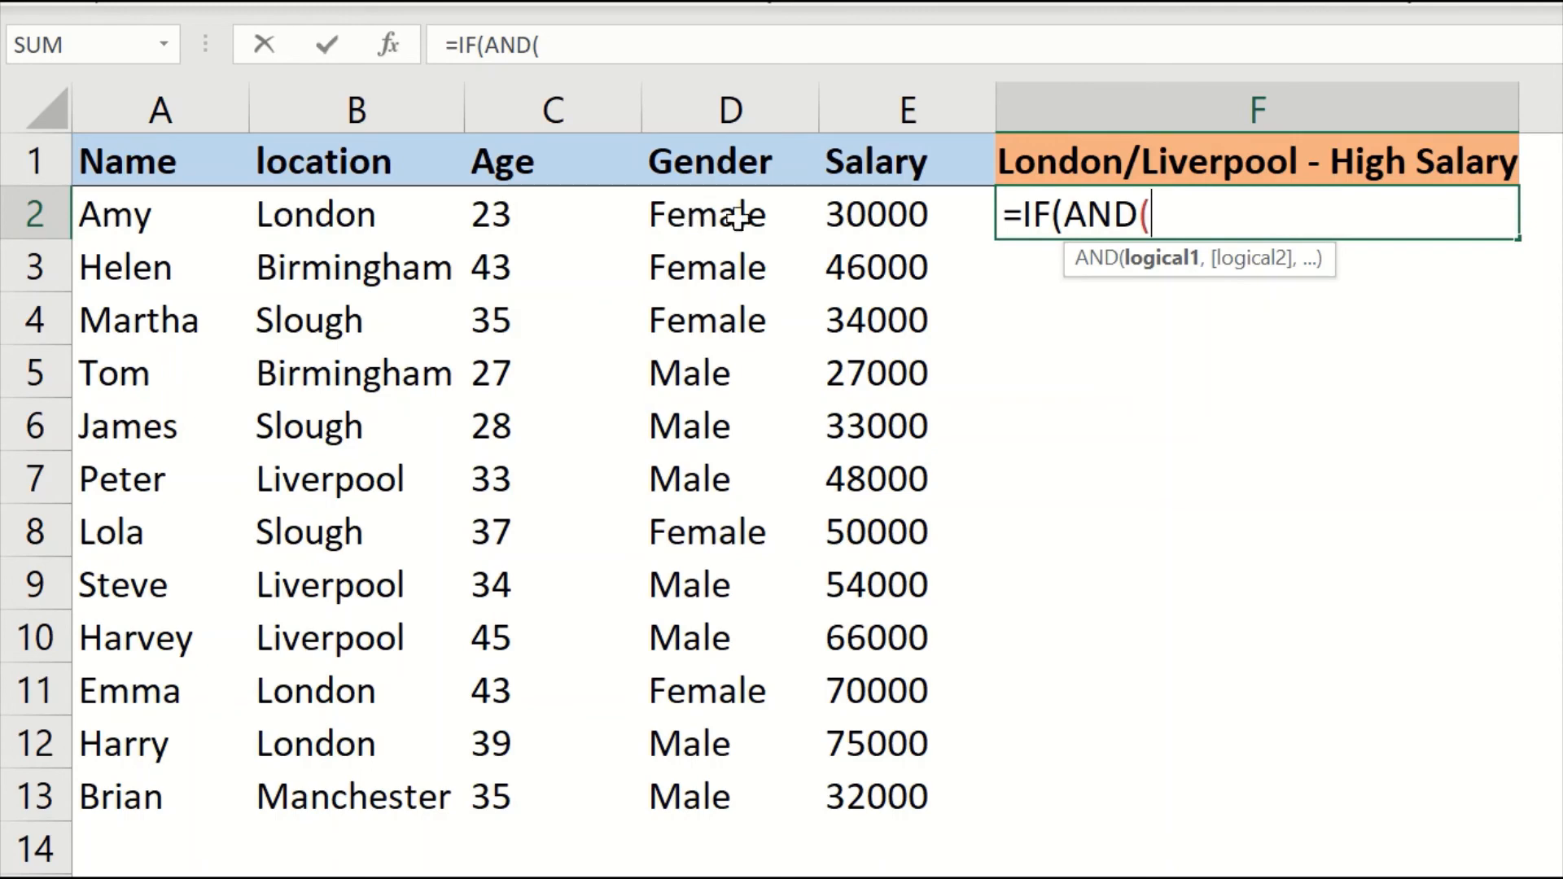
left_click(854, 217)
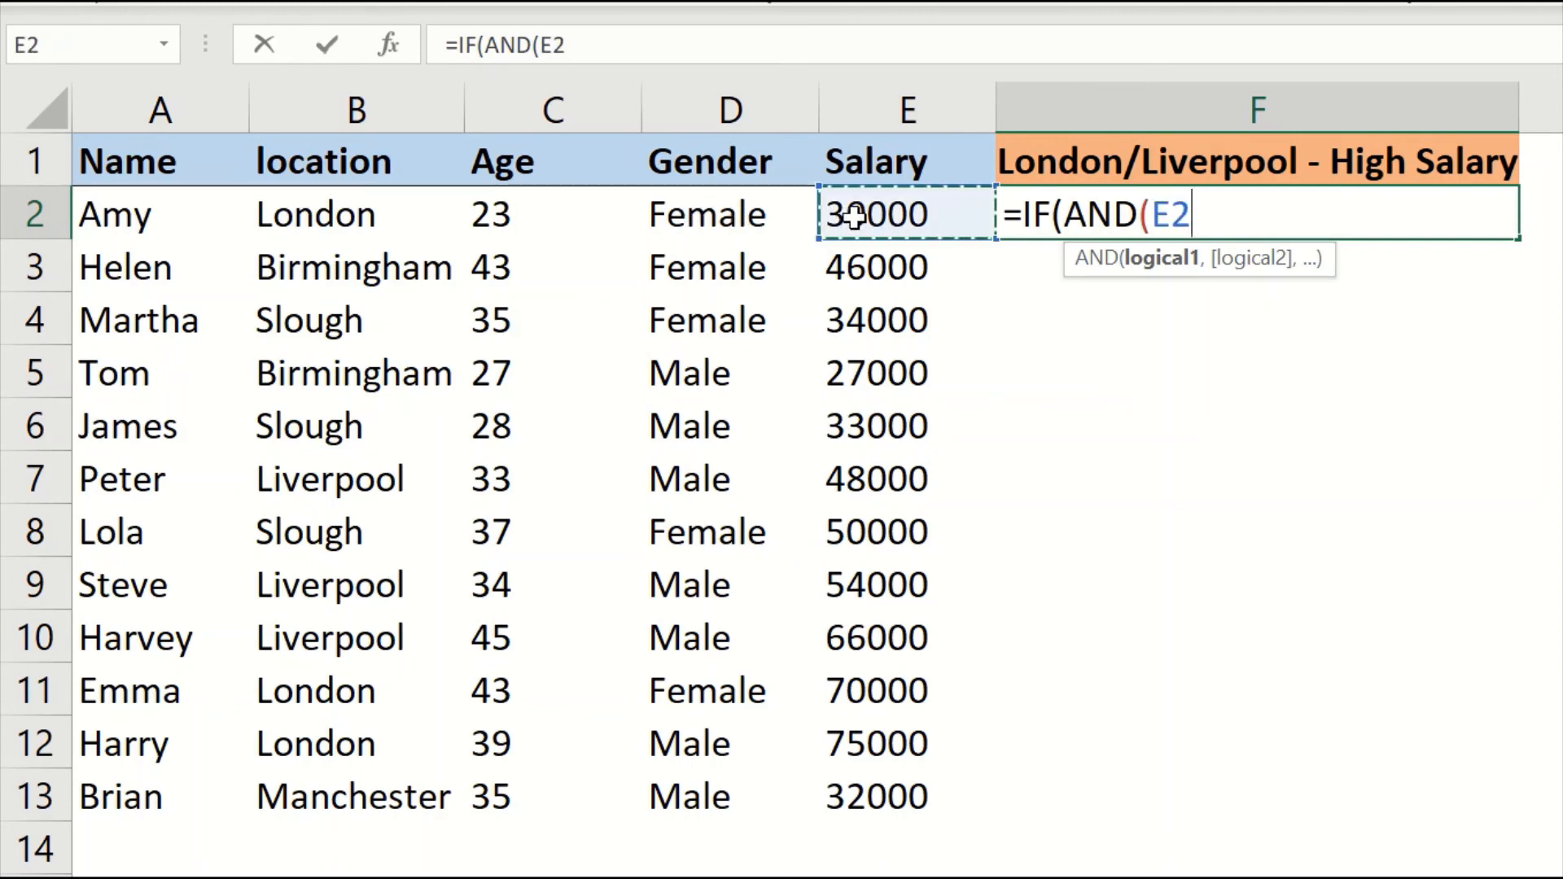
type(">")
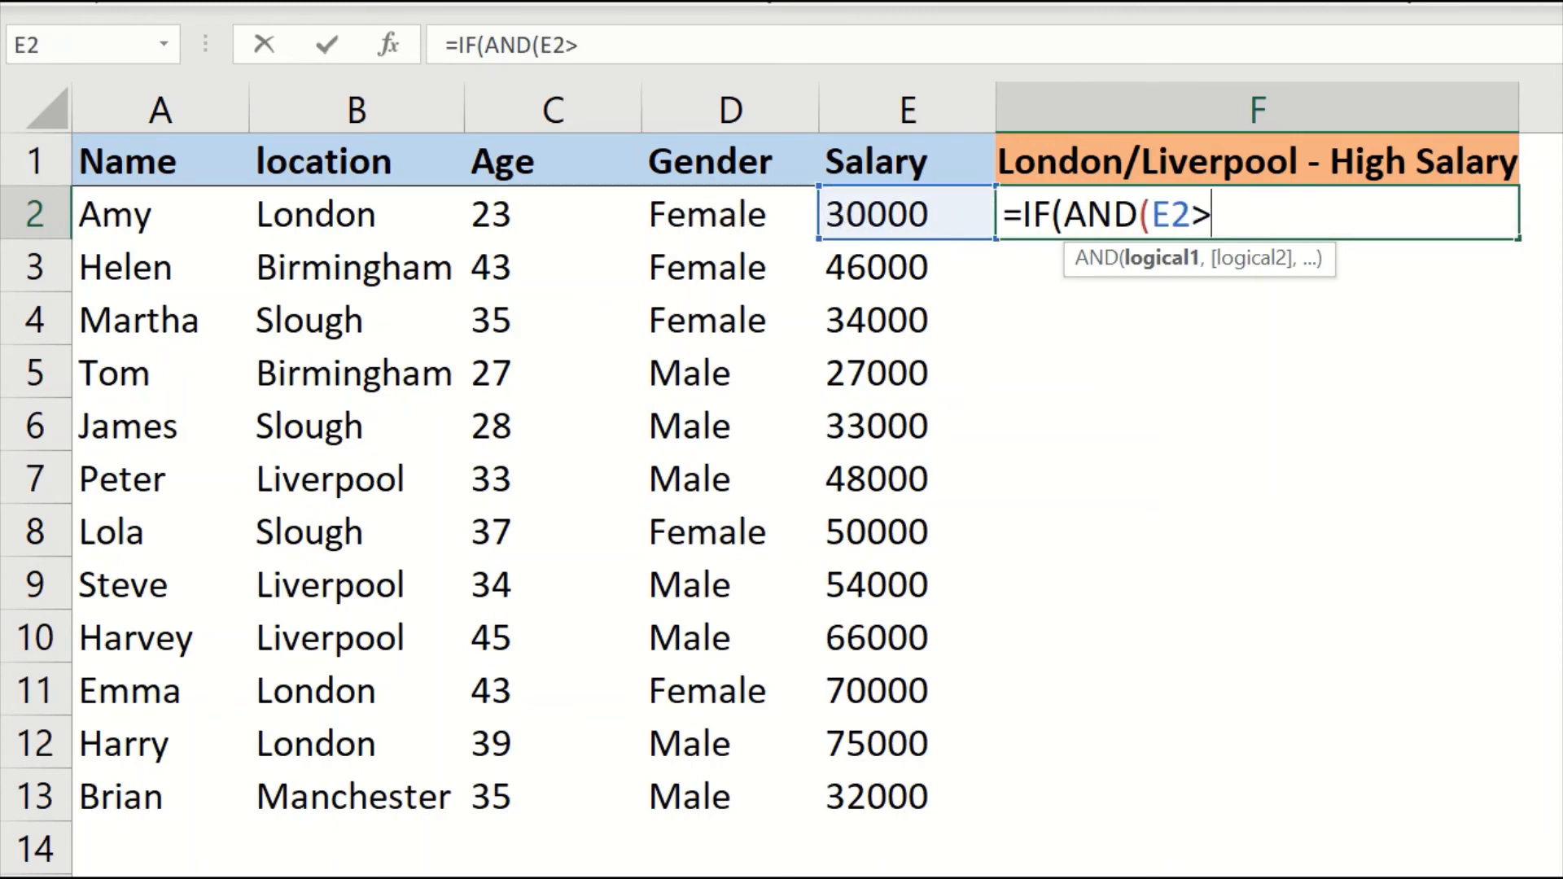
left_click(529, 877)
left_click(836, 200)
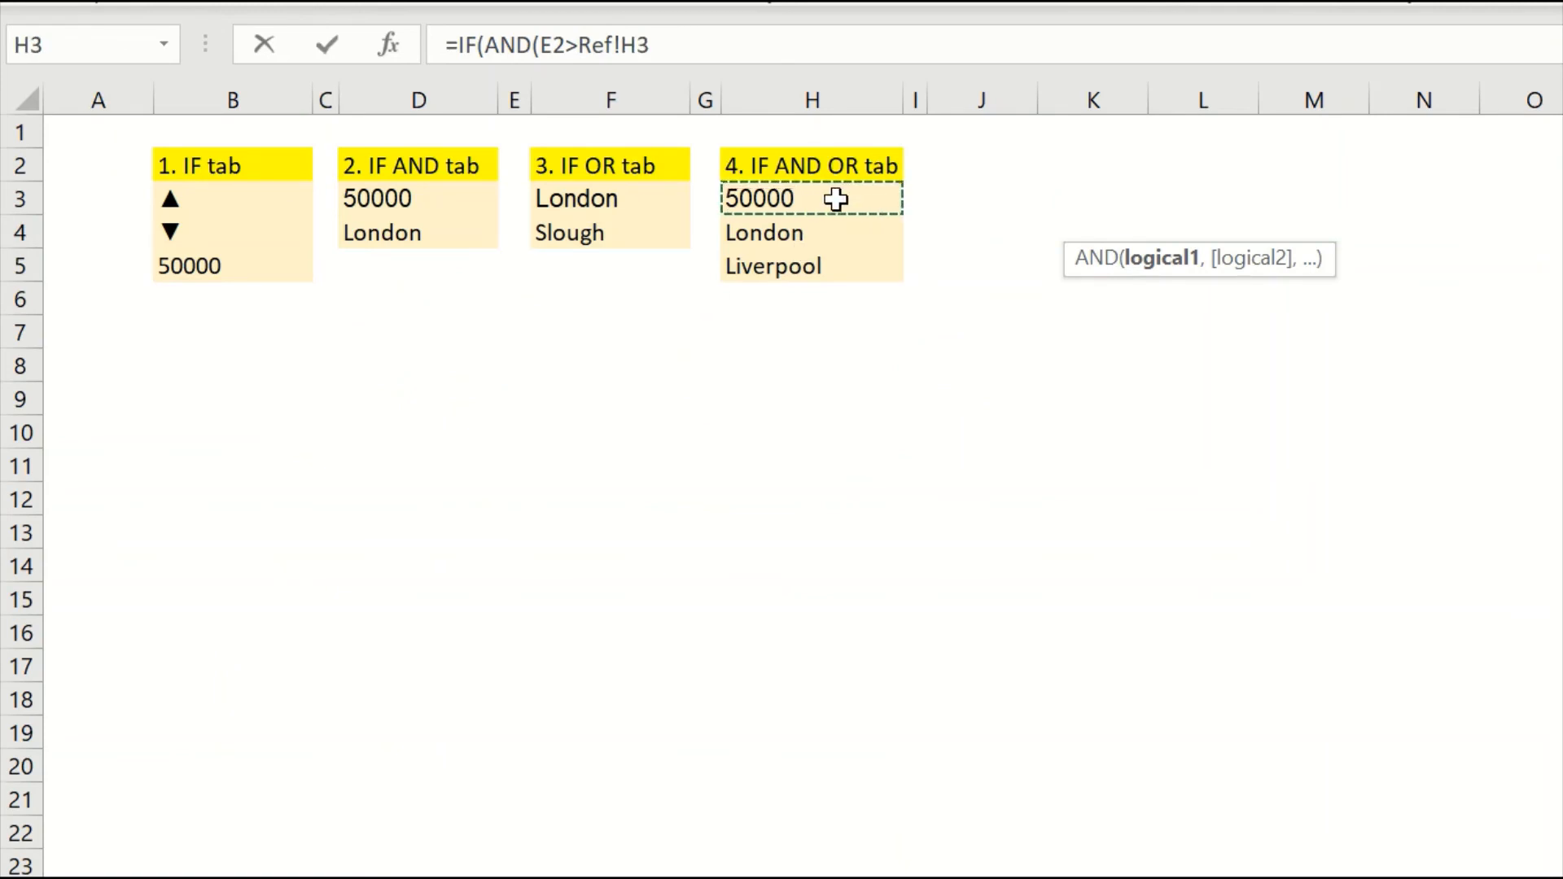
key("F4")
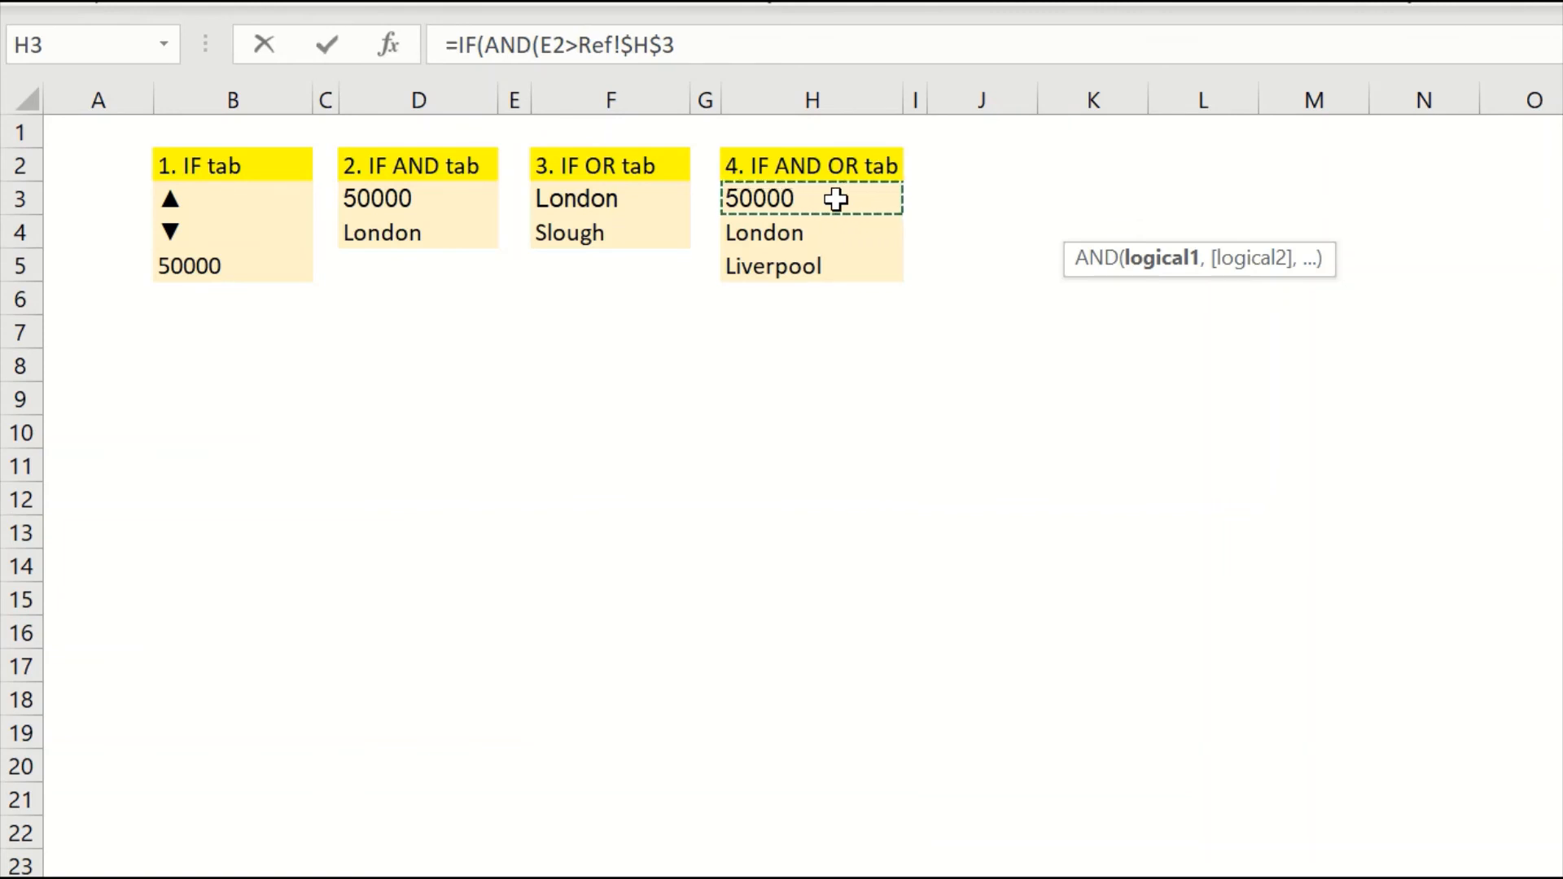
type(",")
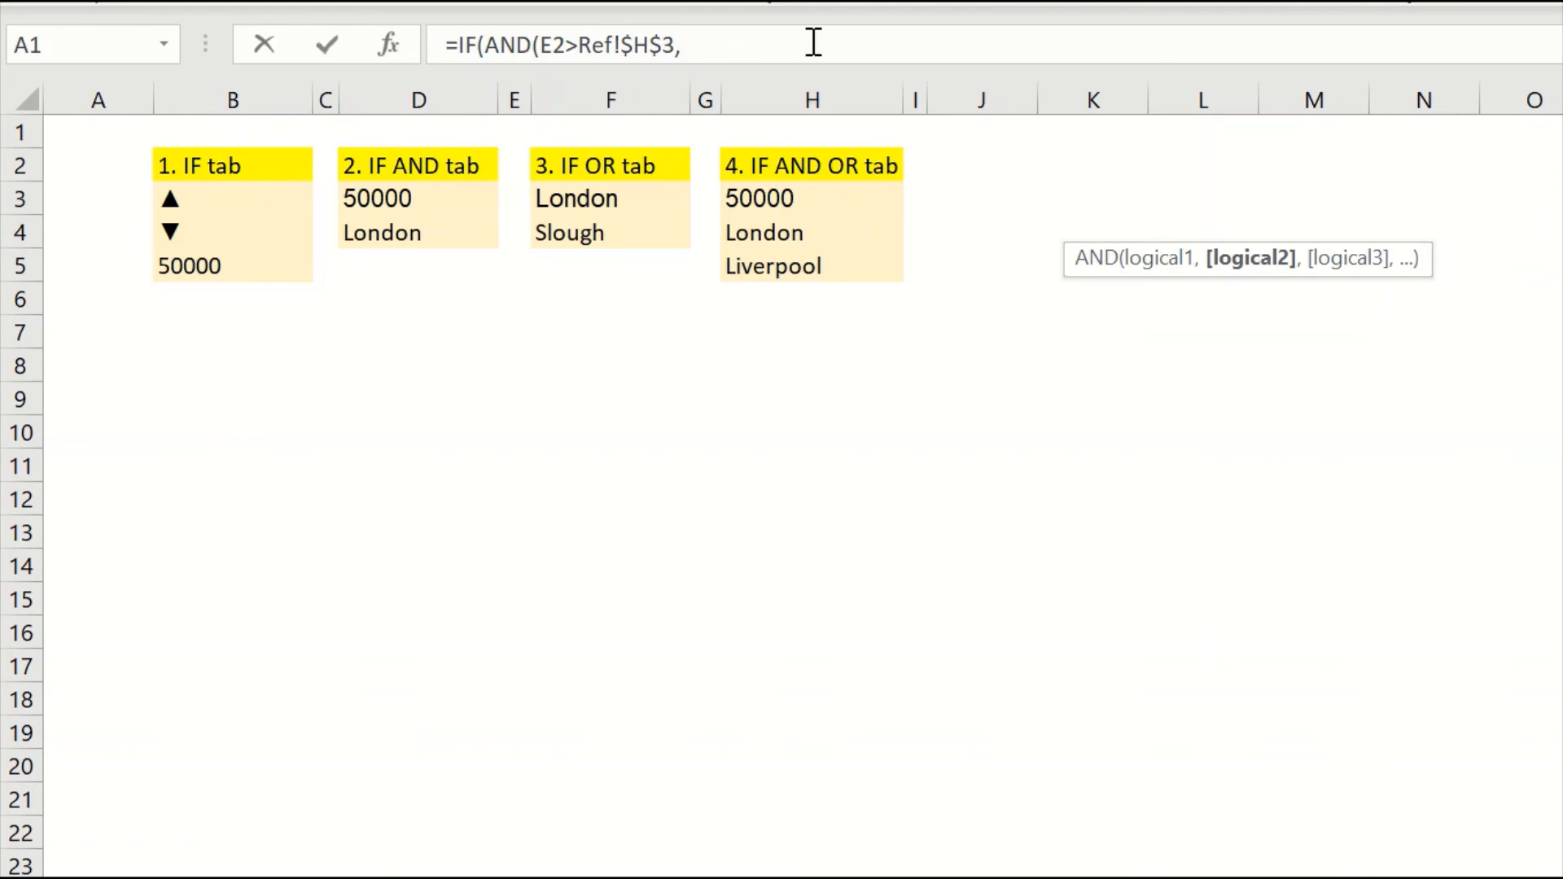
Step: Nest an OR function as the second AND condition, testing B2 equal to the absolute reference Ref!$H$4
left_click(883, 46)
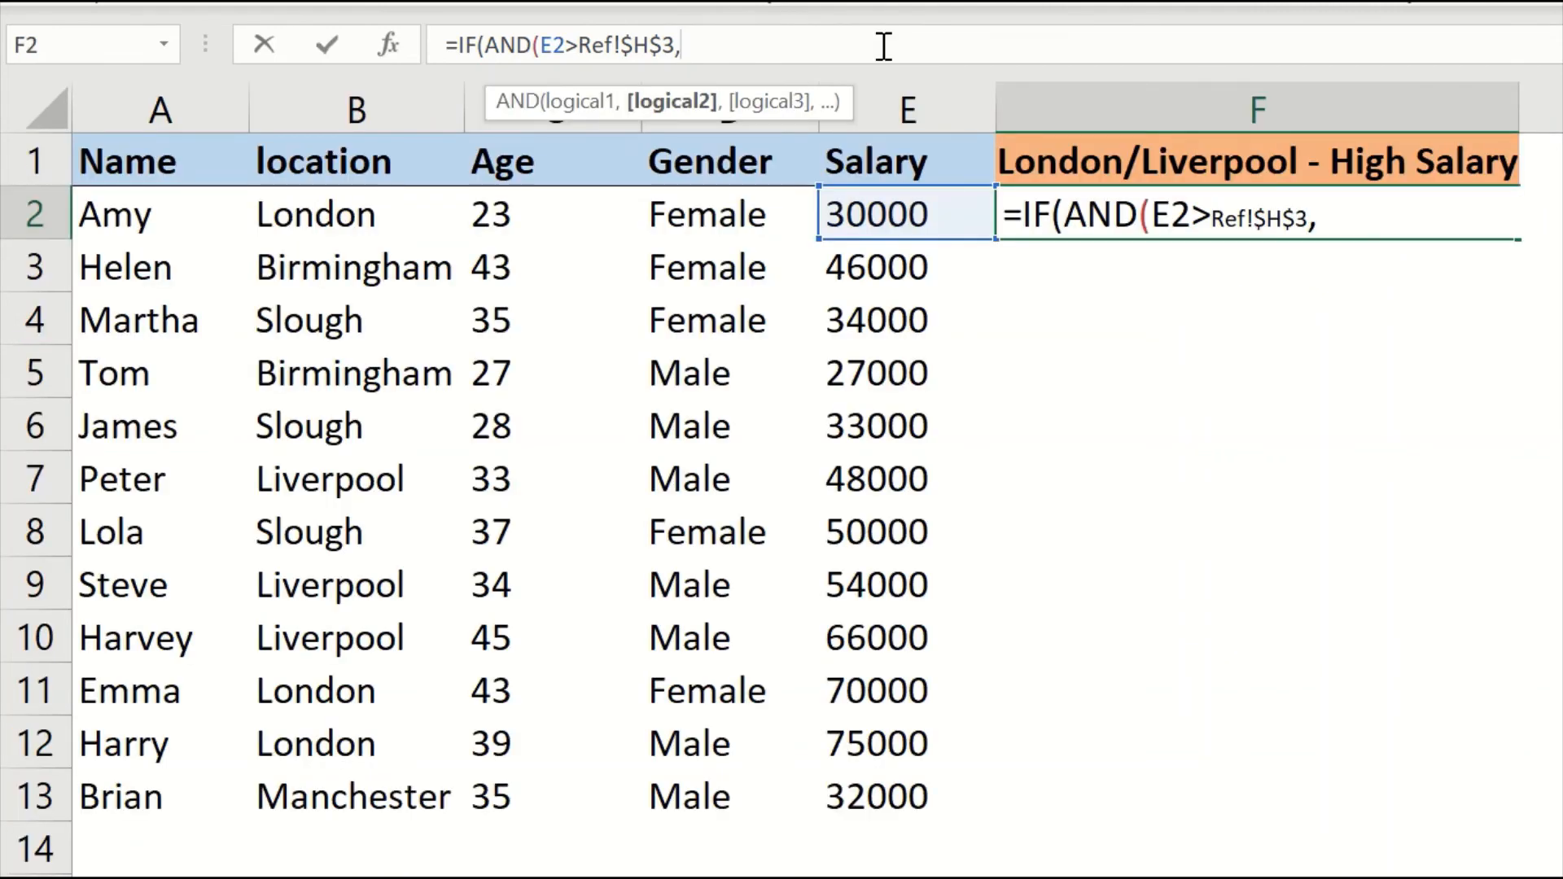
type("O")
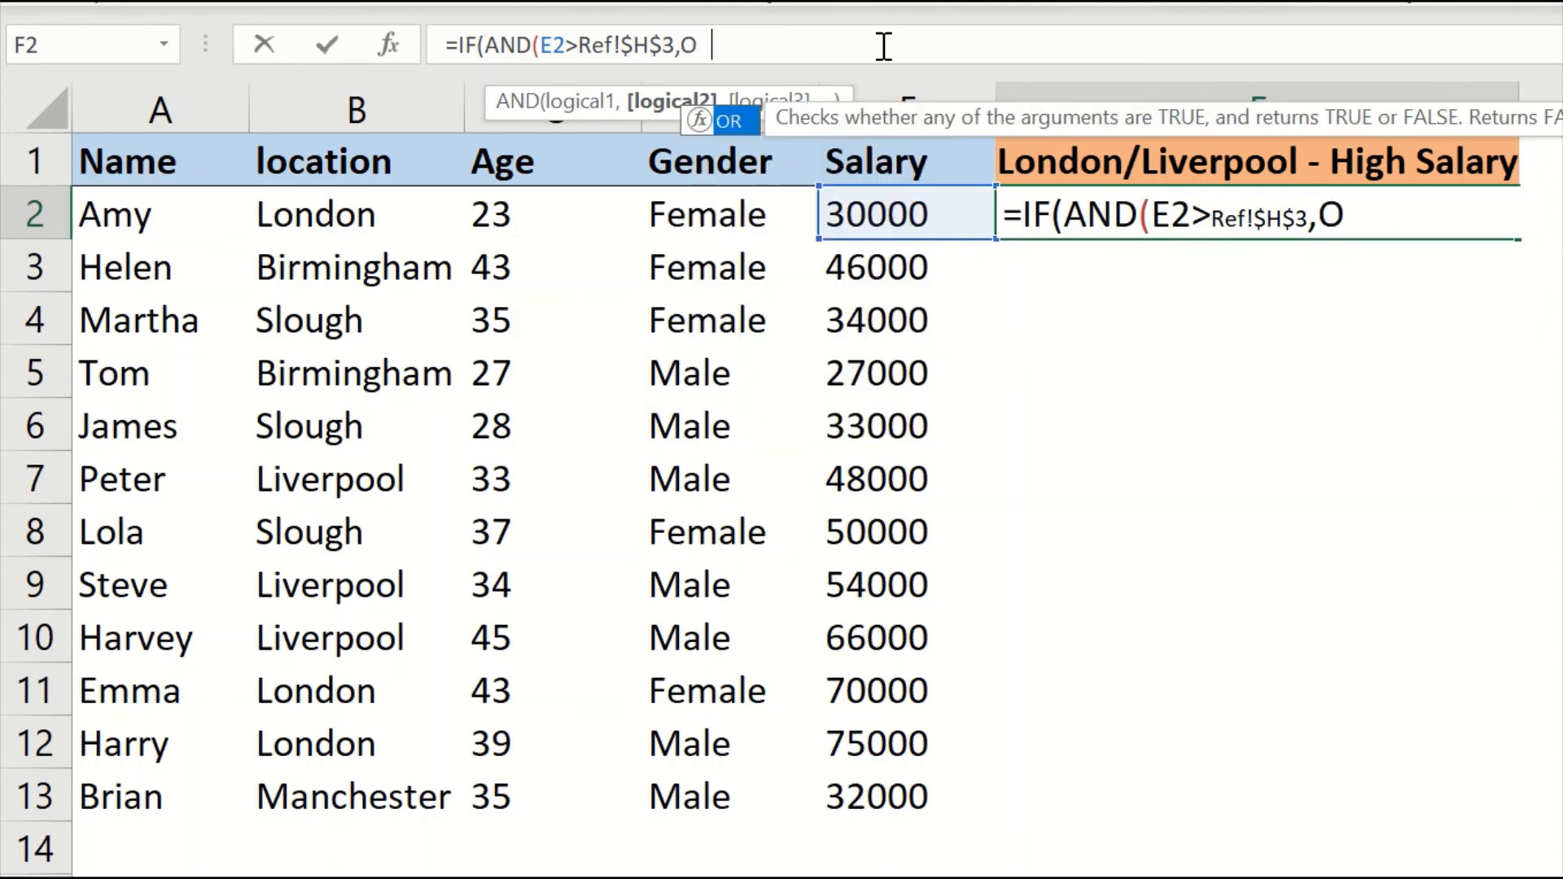
type("R(")
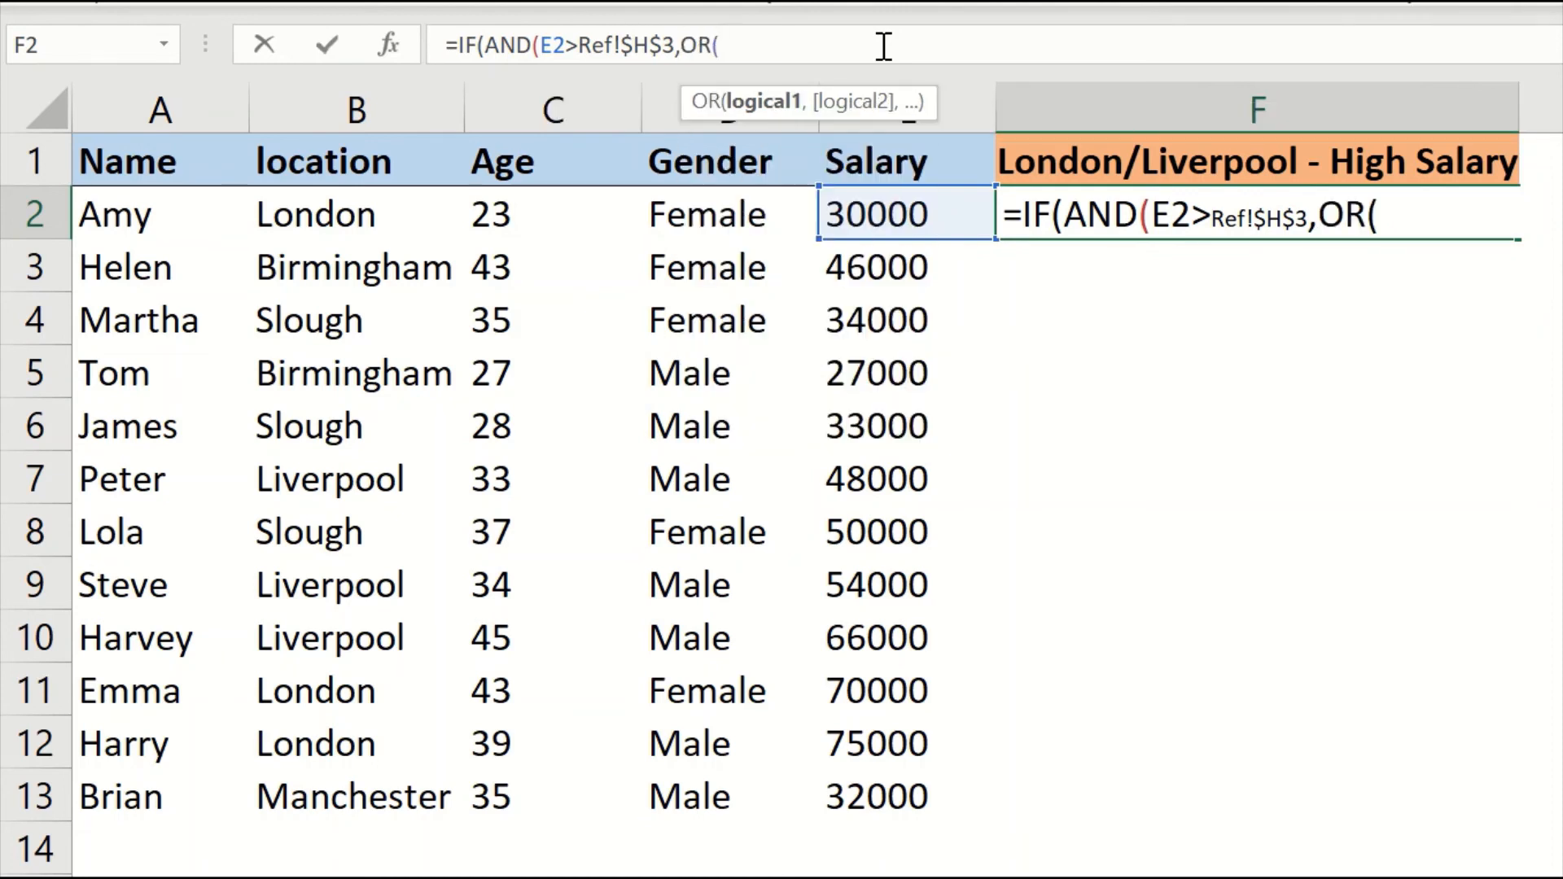
left_click(334, 216)
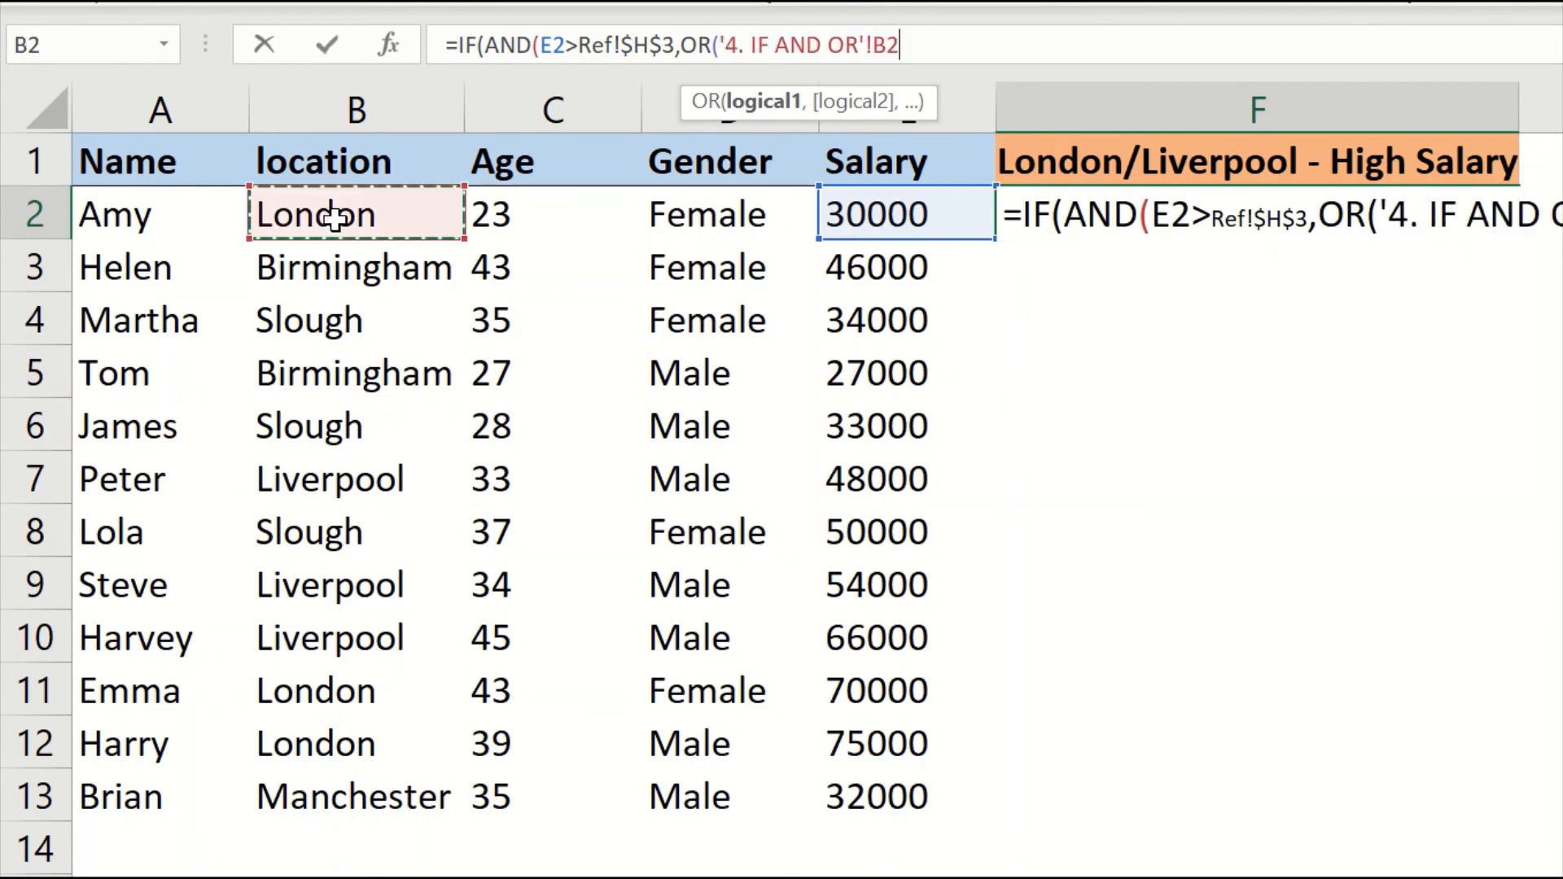
type("=")
left_click(537, 878)
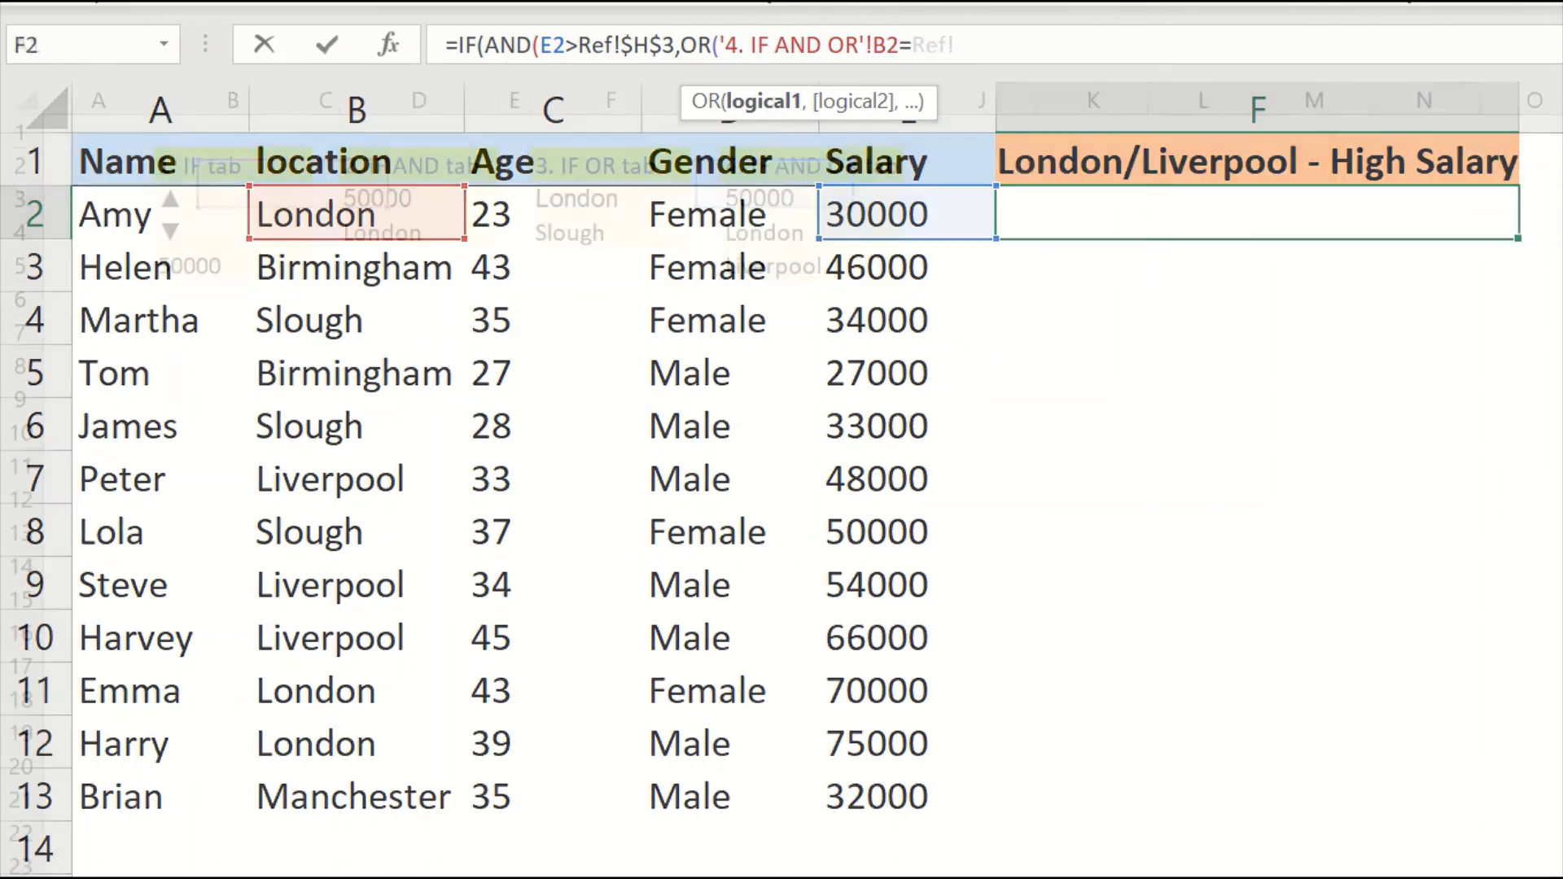
left_click(784, 238)
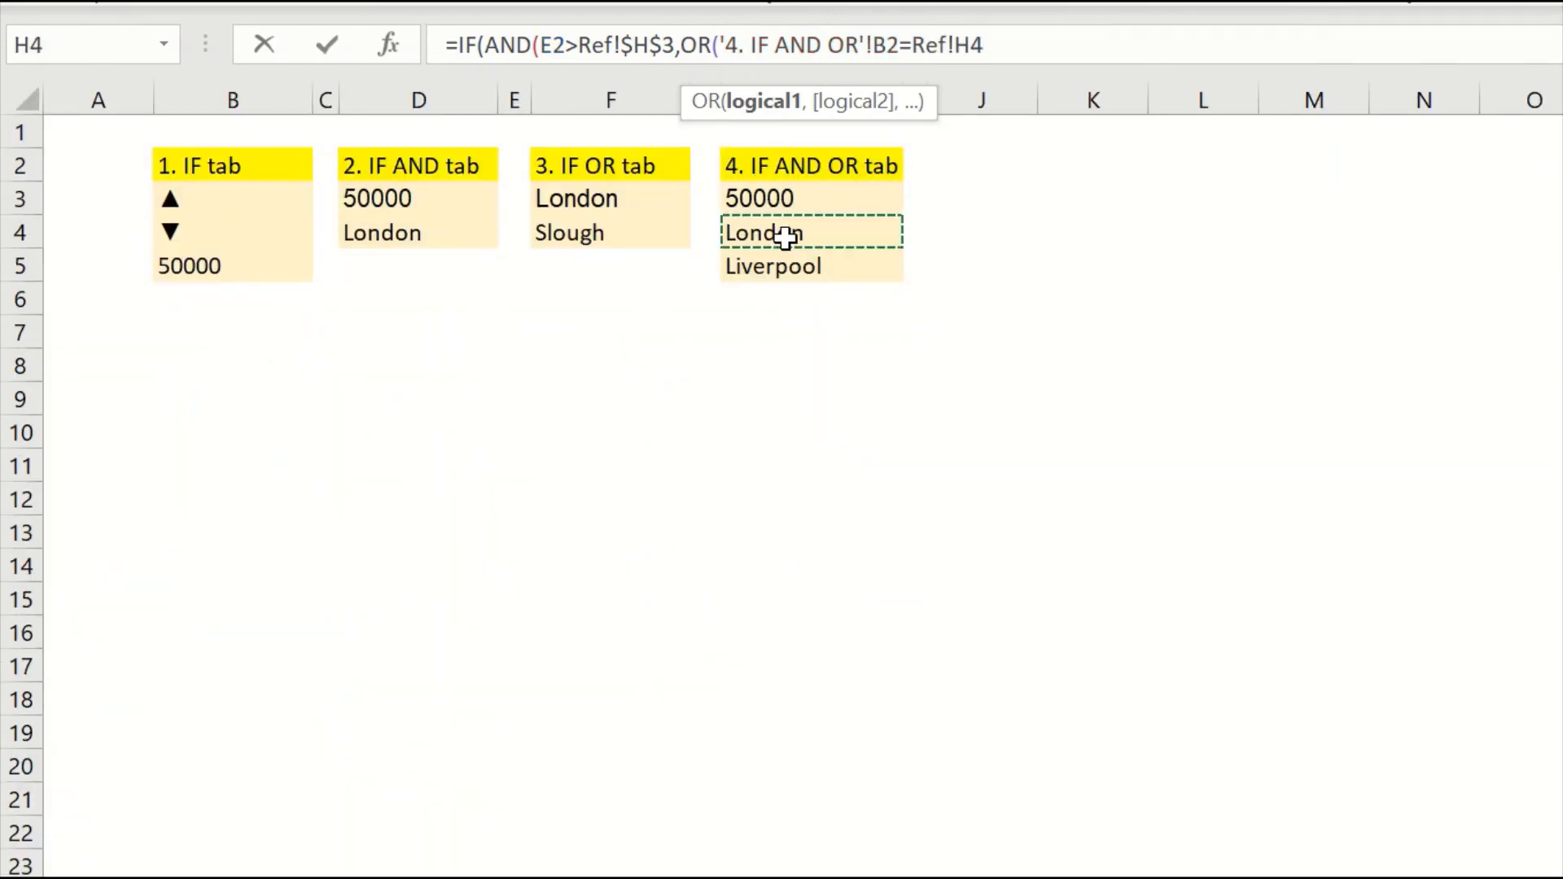
key("F4")
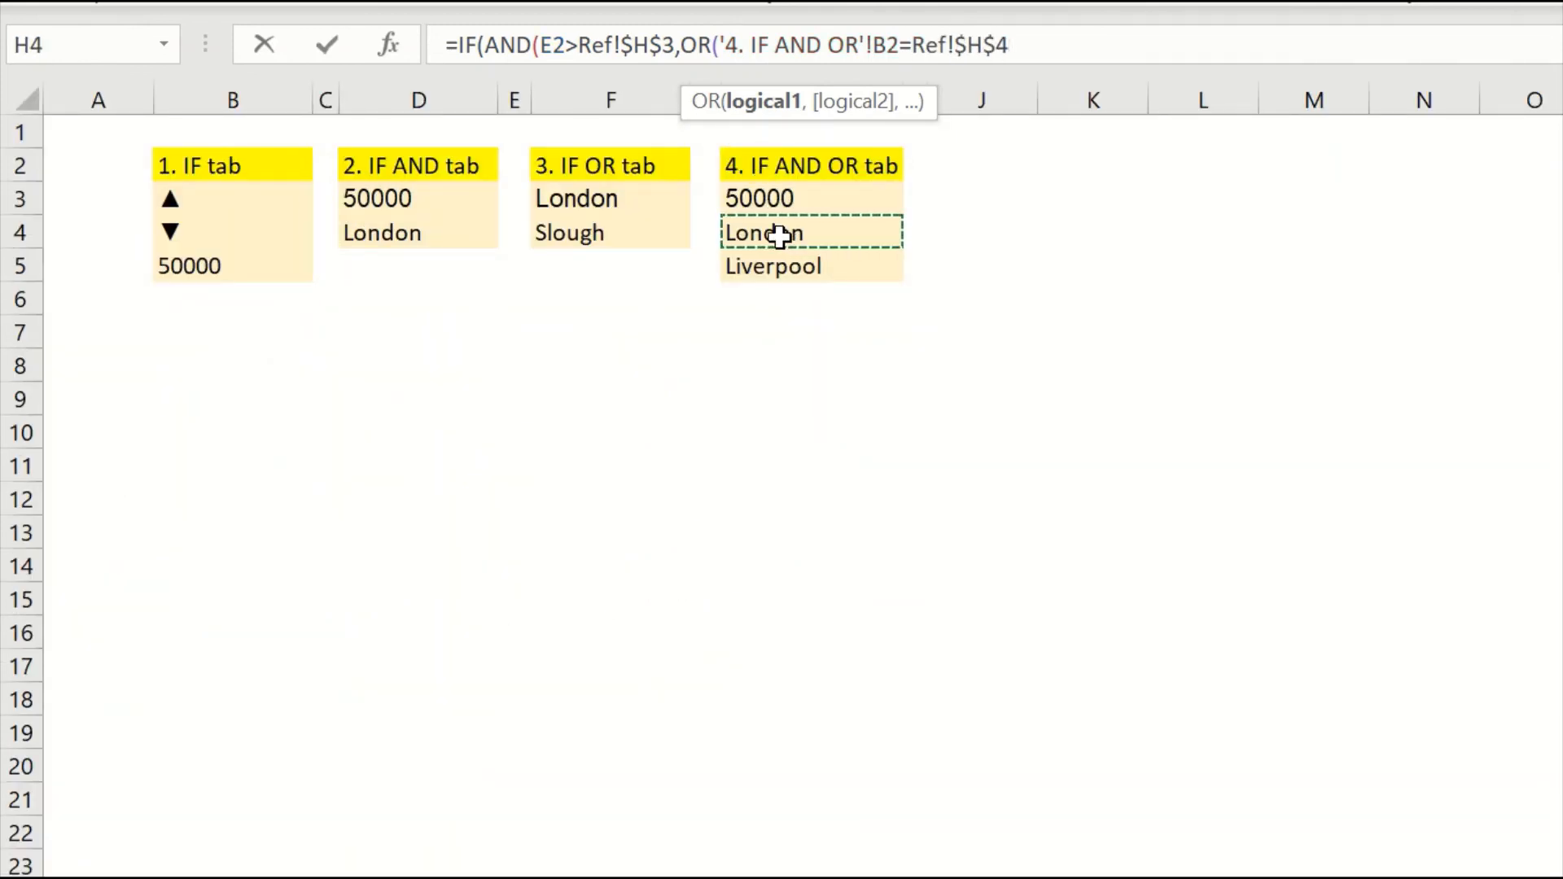
type(",")
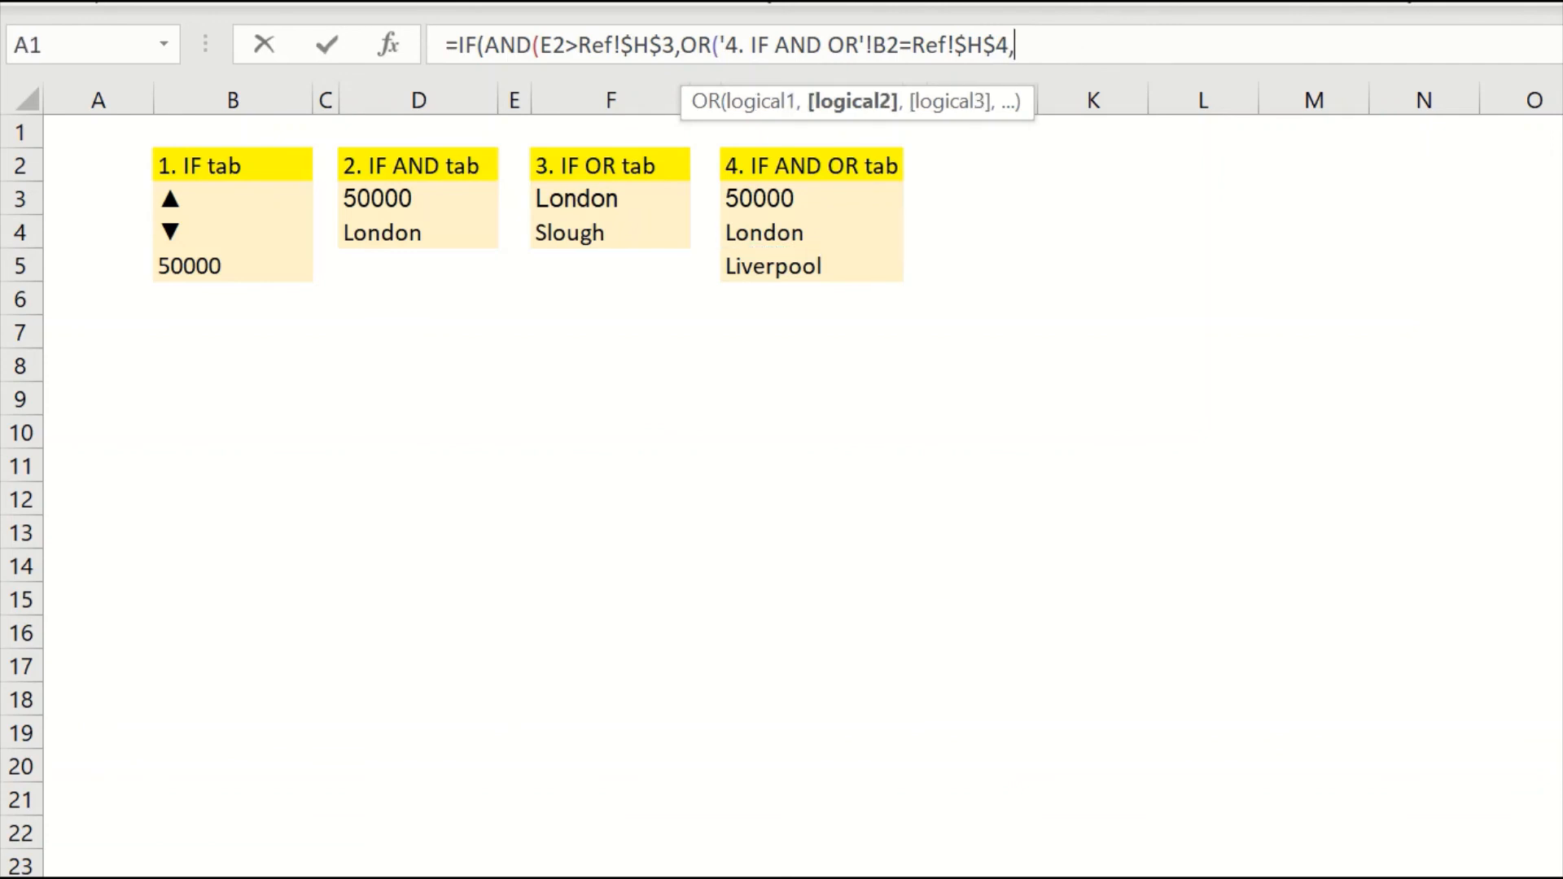
Step: Add B2 equal to the absolute reference Ref!$H$5 as the second OR condition and close the OR and AND functions
key("ctrl+Page_Up")
left_click(376, 224)
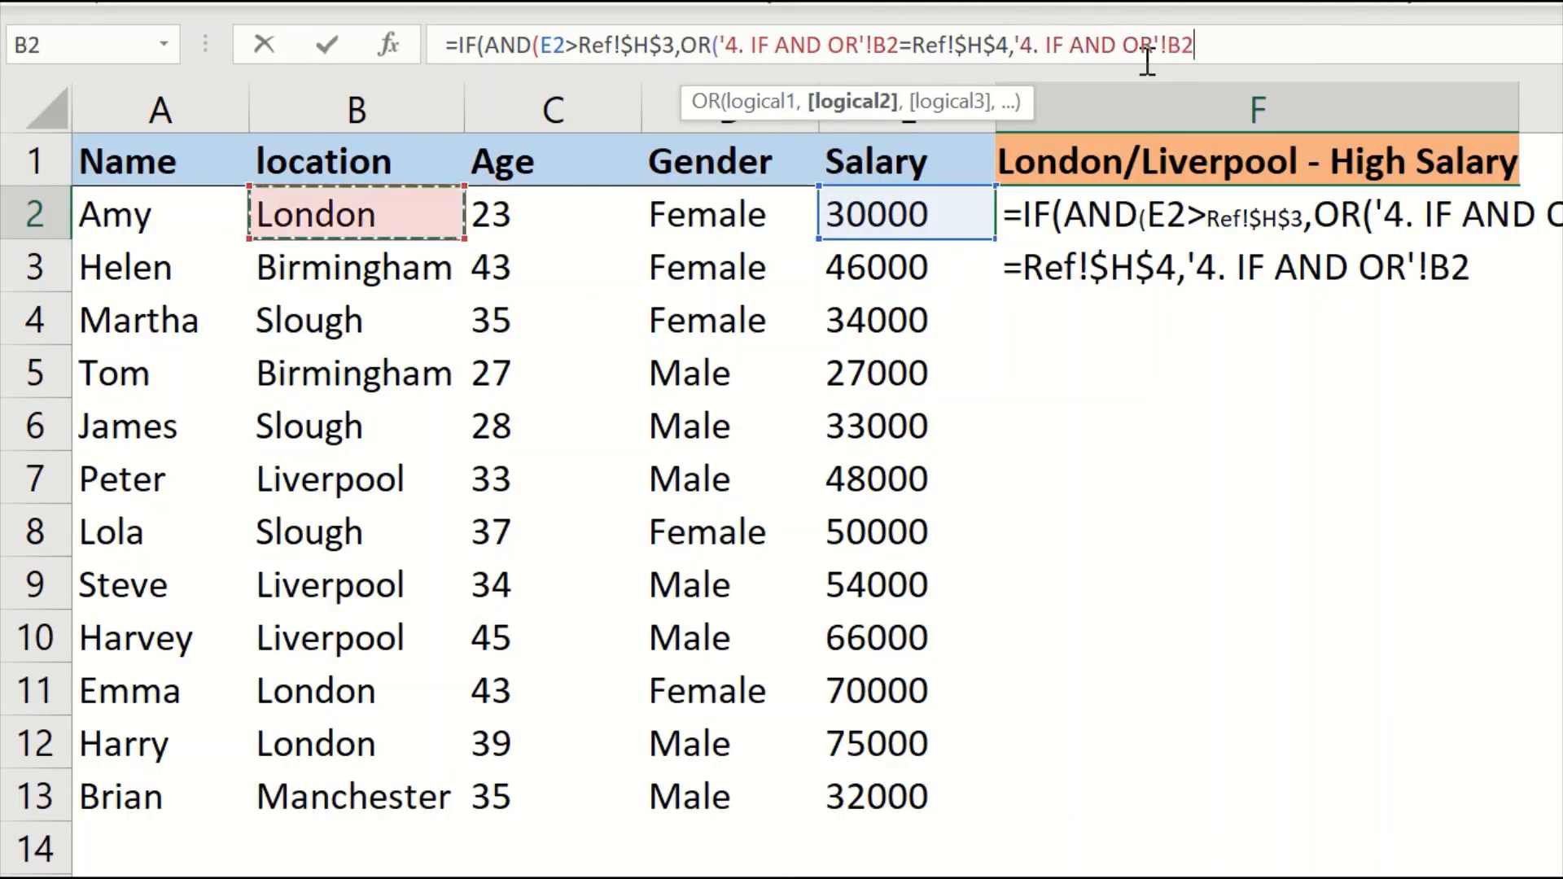
type("=")
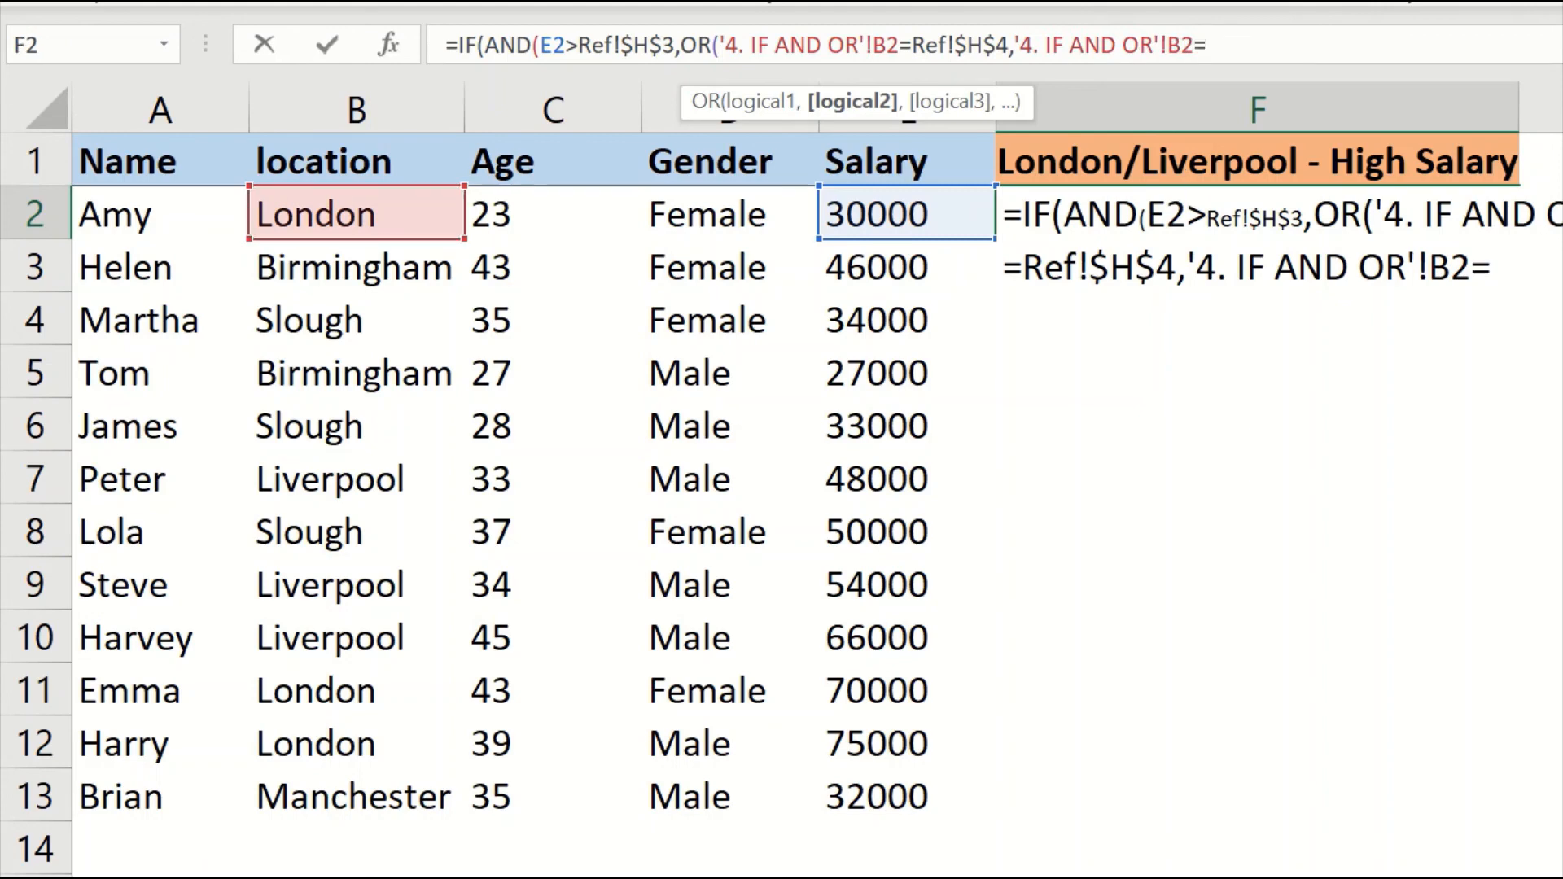
key("ctrl+Page_Down")
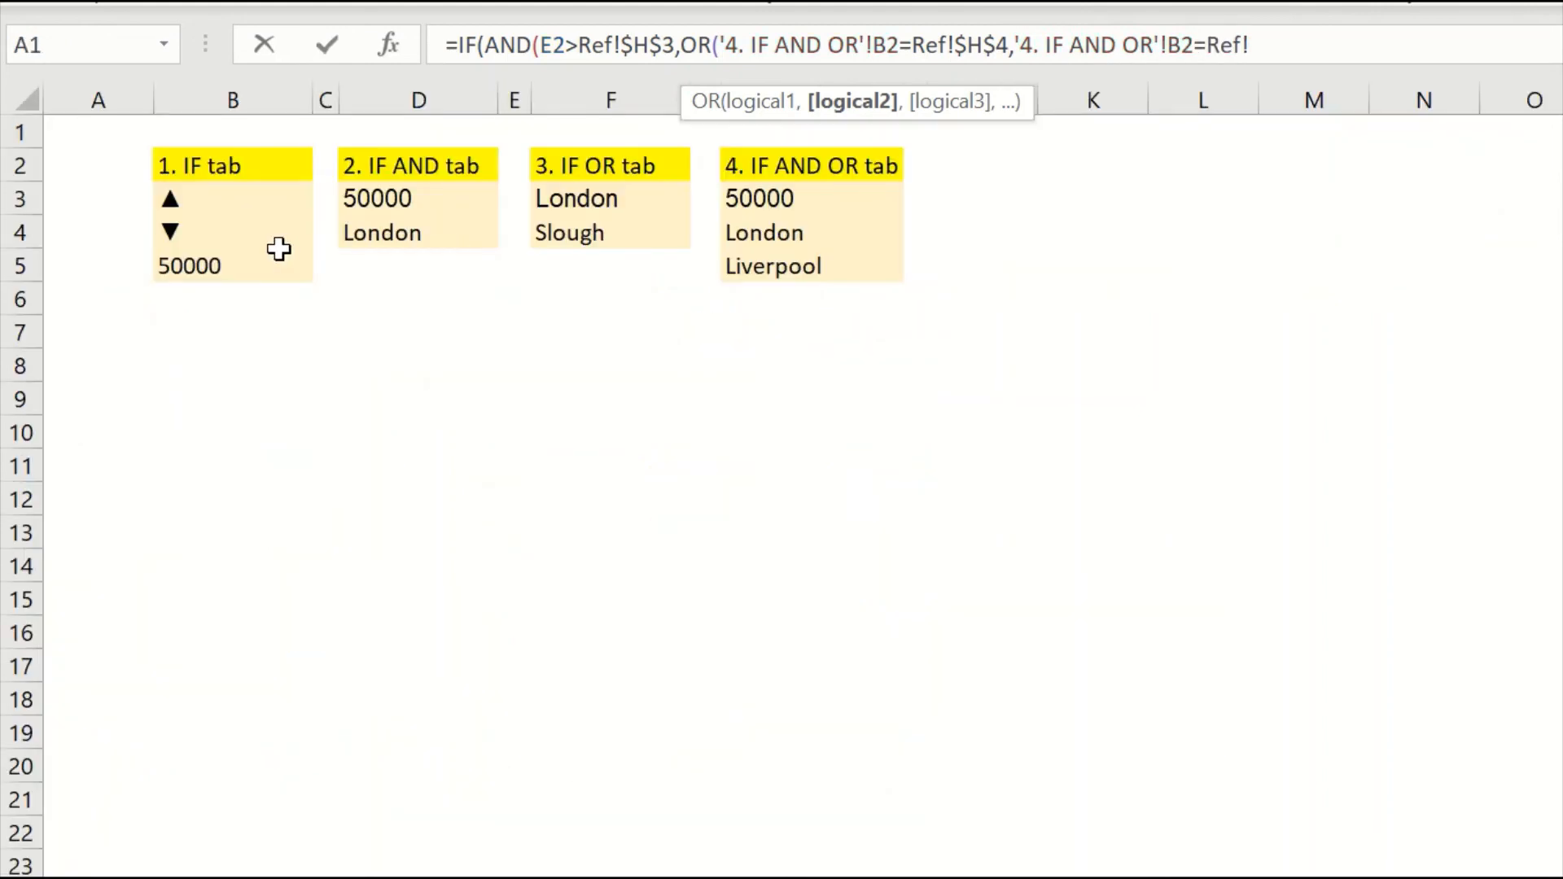
left_click(773, 262)
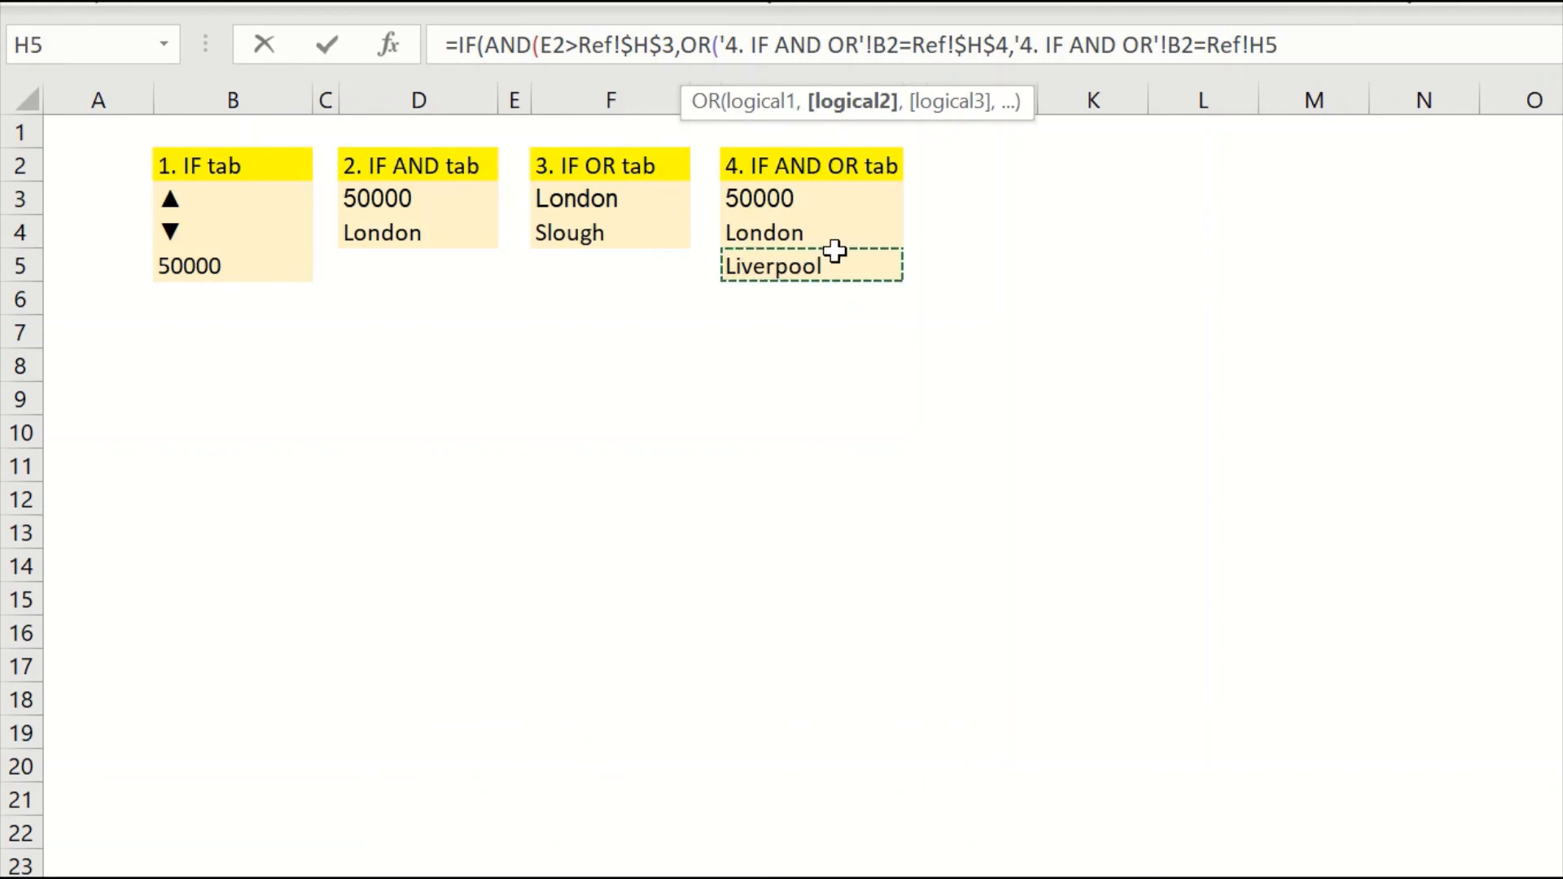
key("F4")
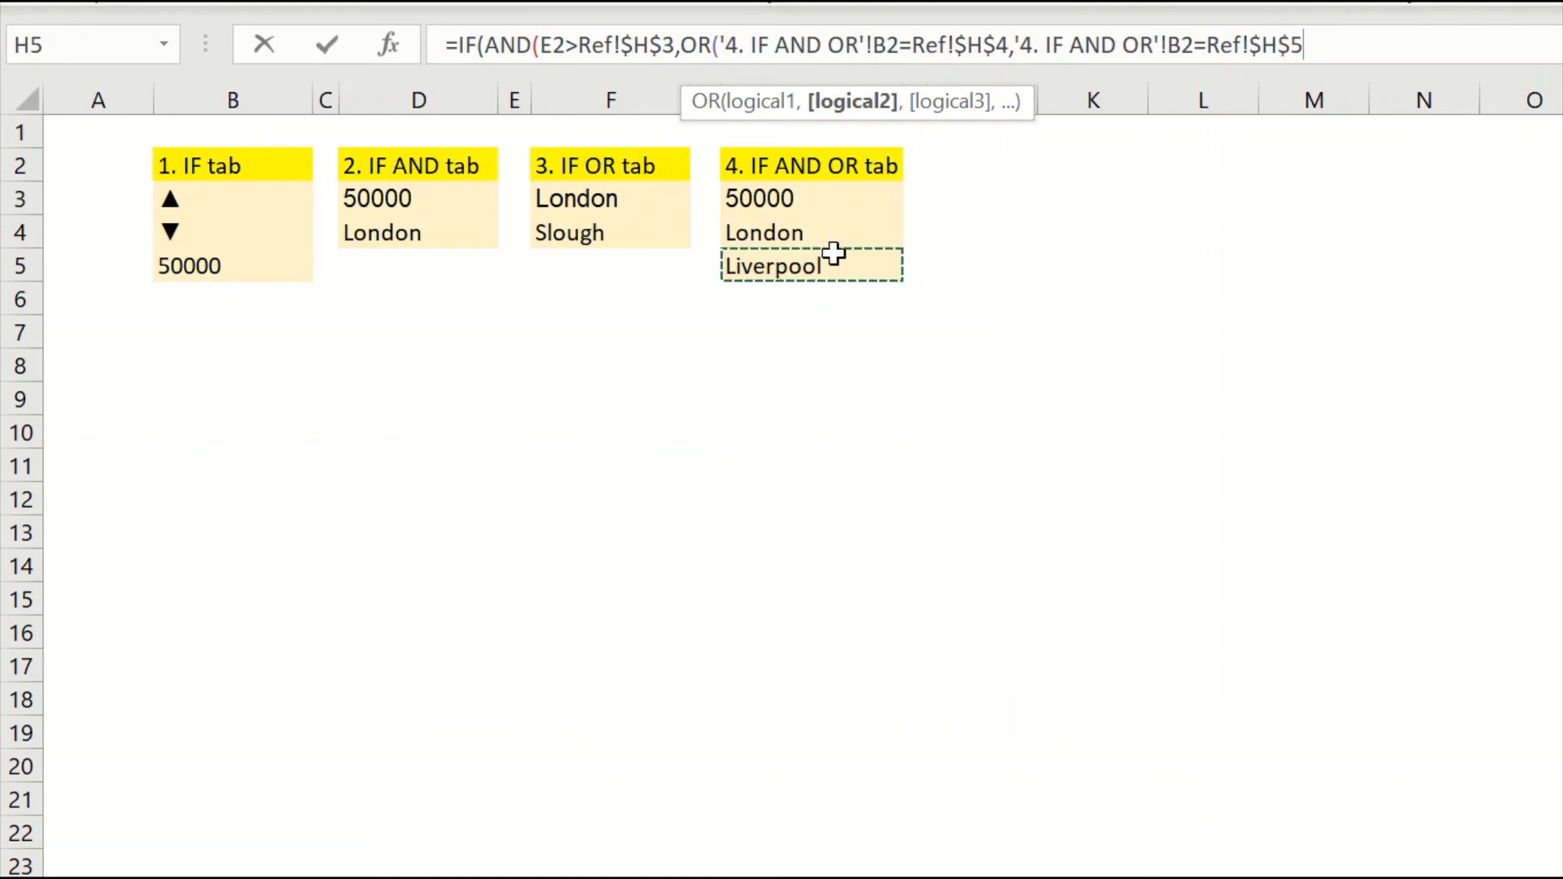
type(")")
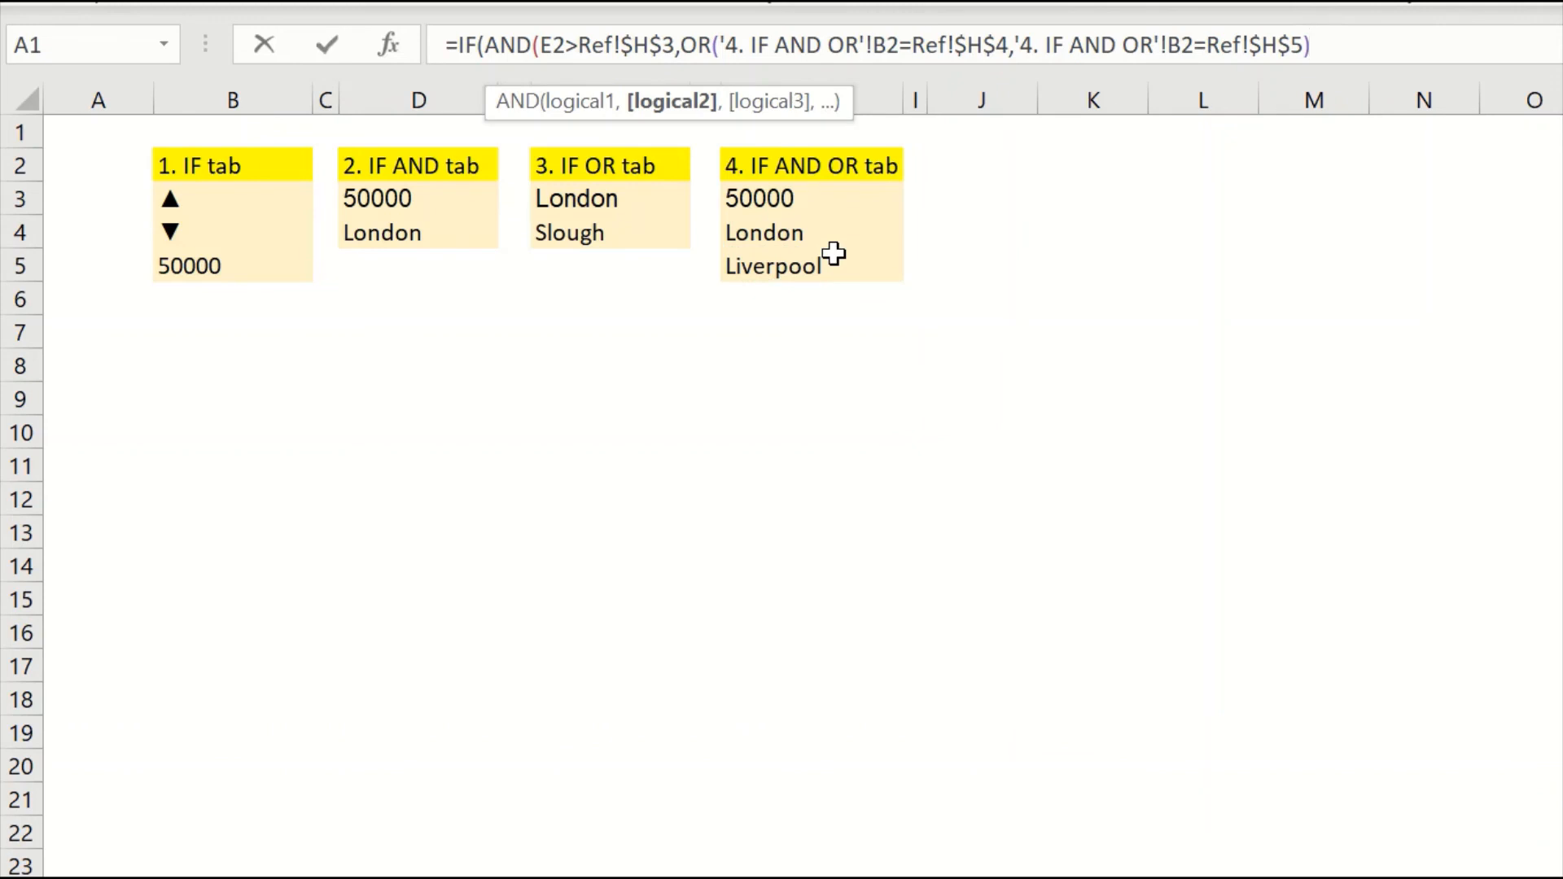
type(")")
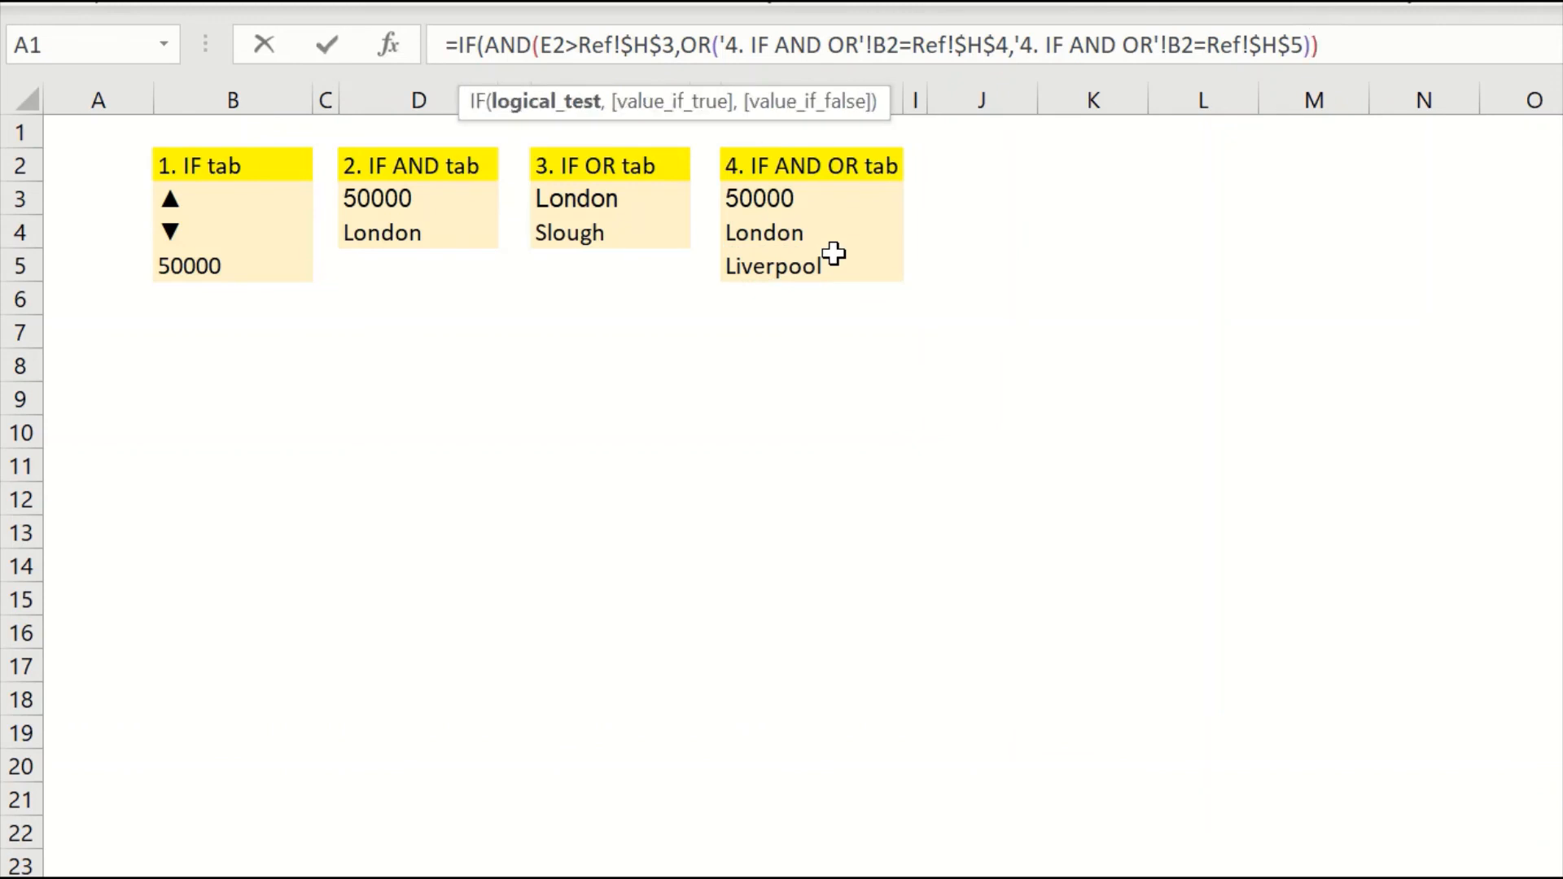
Step: Finish the IF formula in F2 with "TRUE" as the value if true and "FALSE" as the value if false
type(",\"TR")
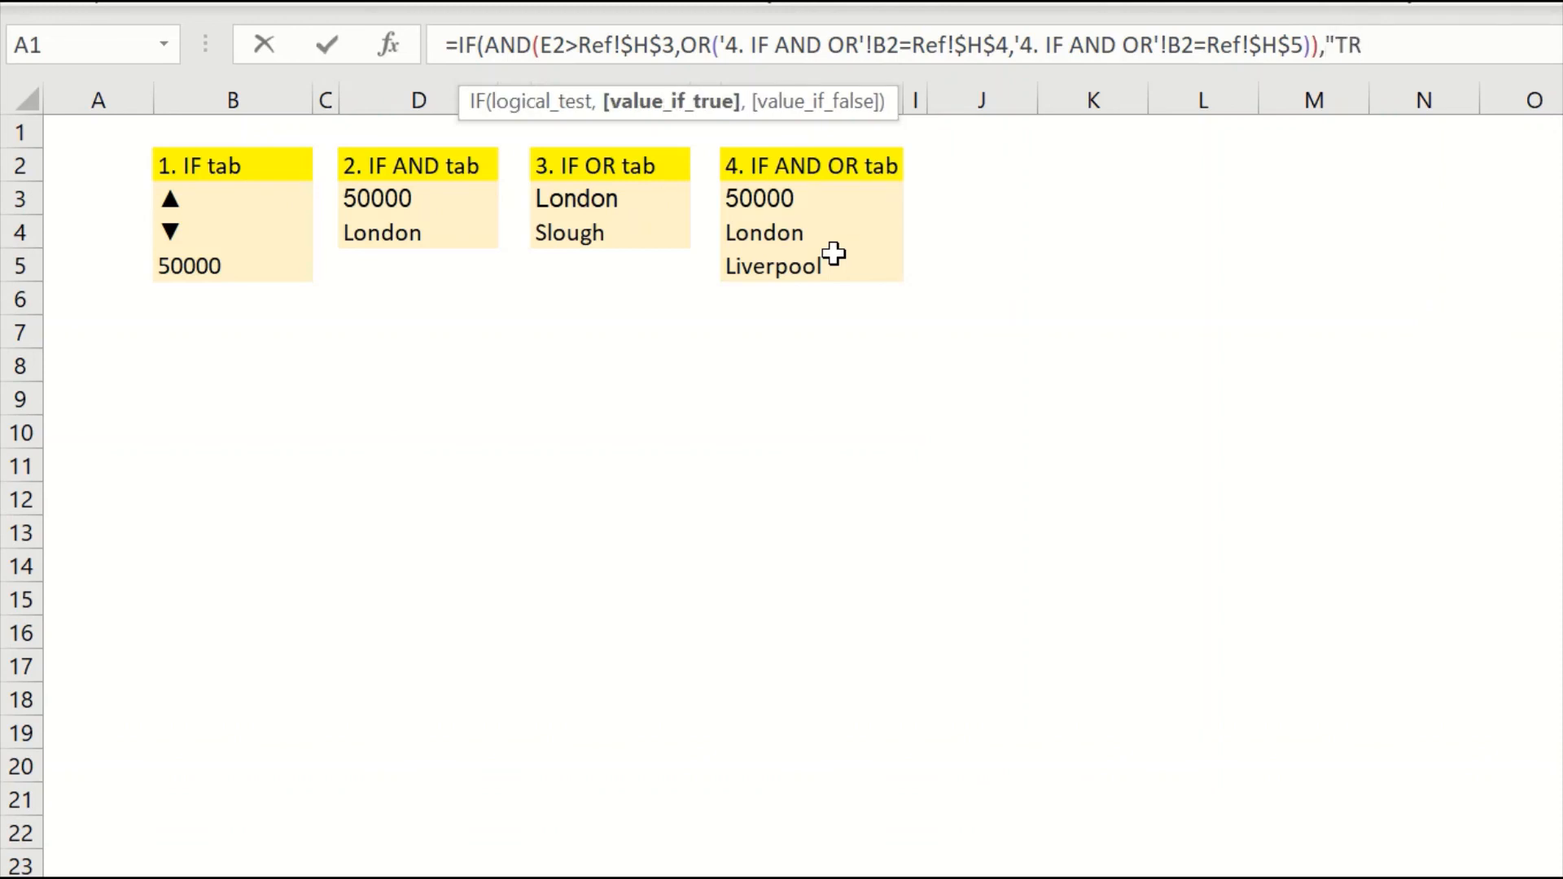
type("UE\",")
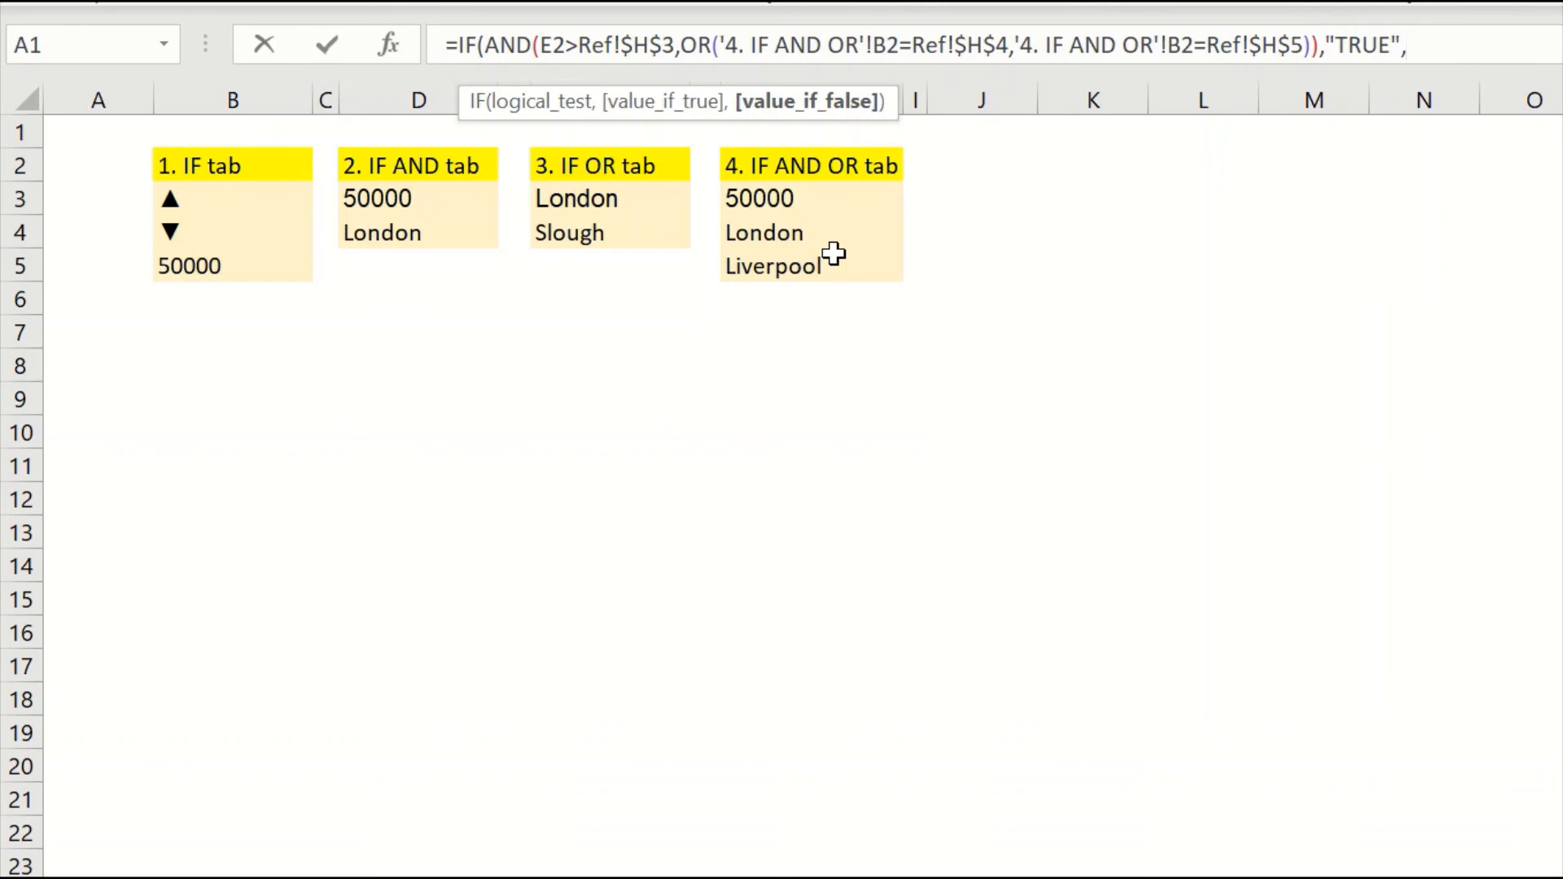
type("\"FALSE\")")
key("Return")
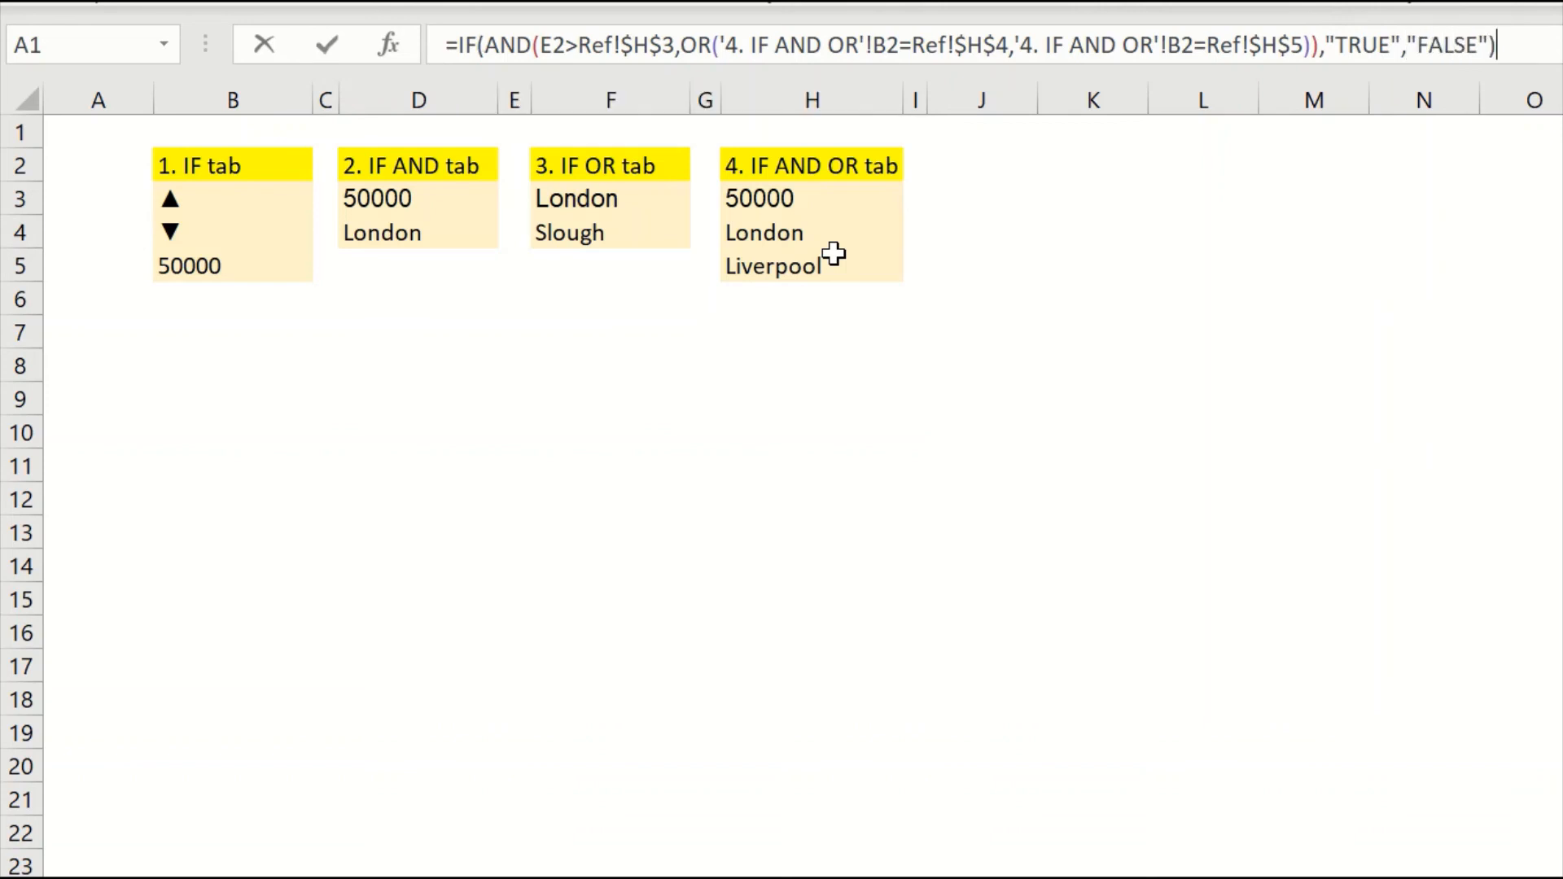
Step: Fill the F2 formula down through F13 and select A9:F12 to review the rows marked TRUE
left_click(1475, 217)
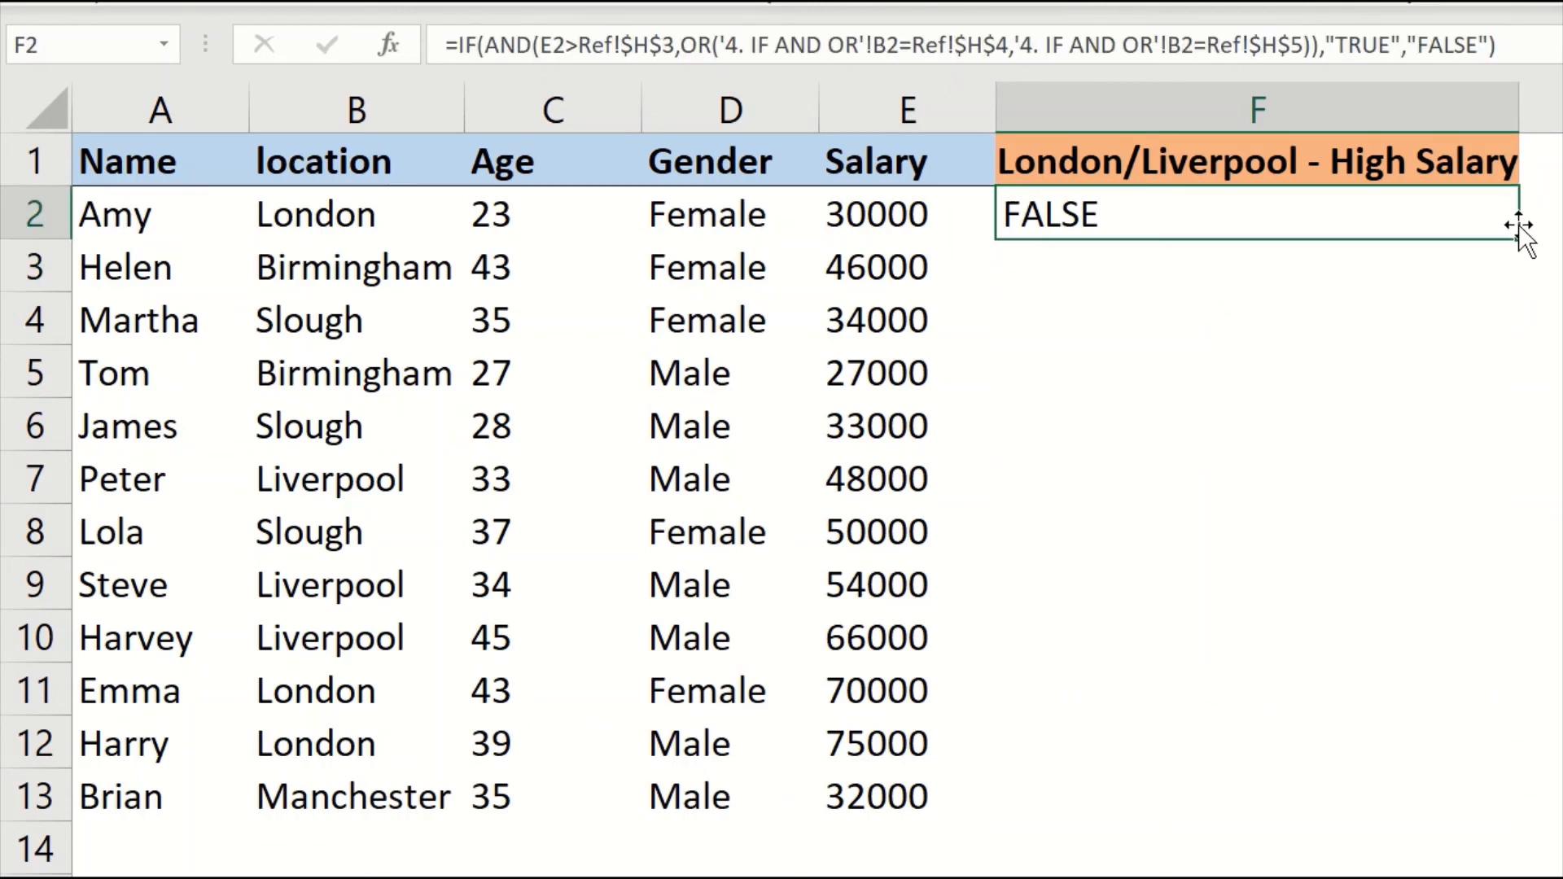
double_click(1518, 236)
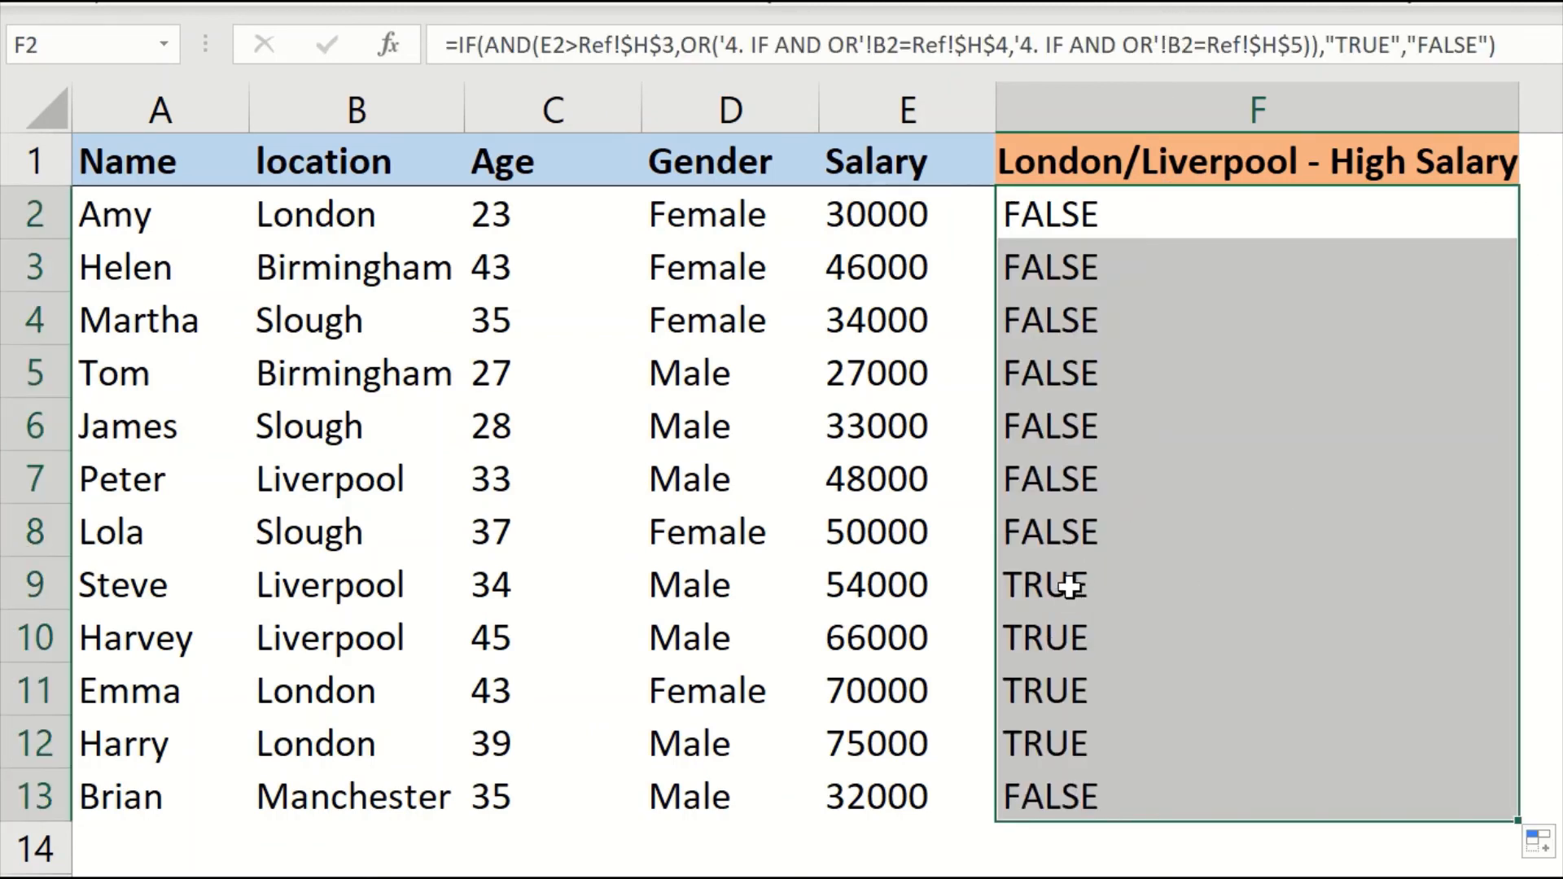
left_click_drag(1058, 586, 171, 748)
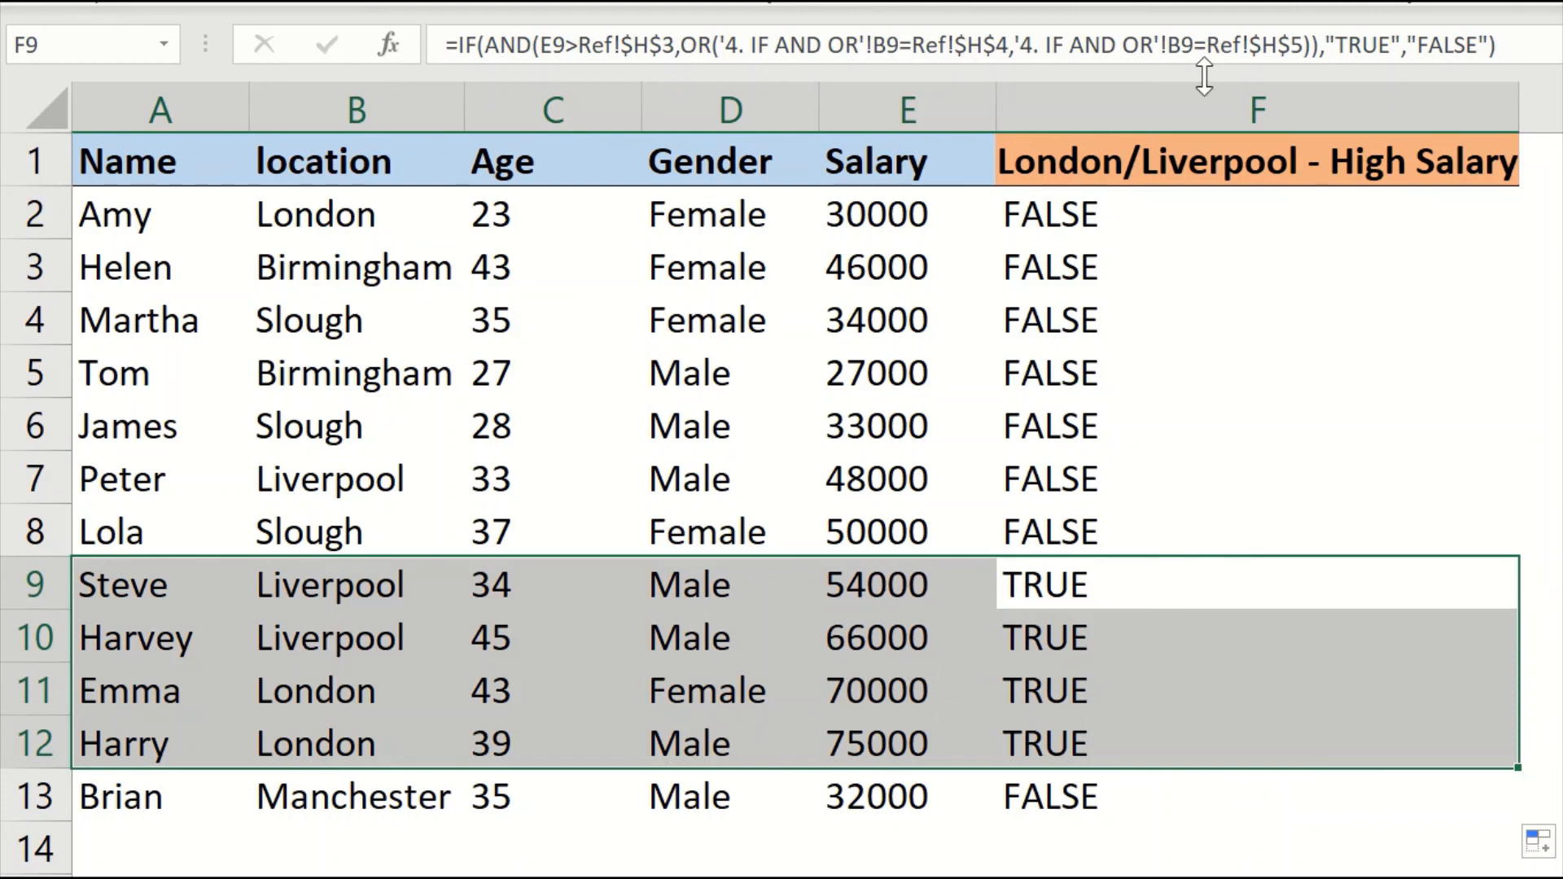
Step: Highlight the cells containing the text TRUE in column F with Light Red Fill with Dark Red Text
left_click(1187, 96)
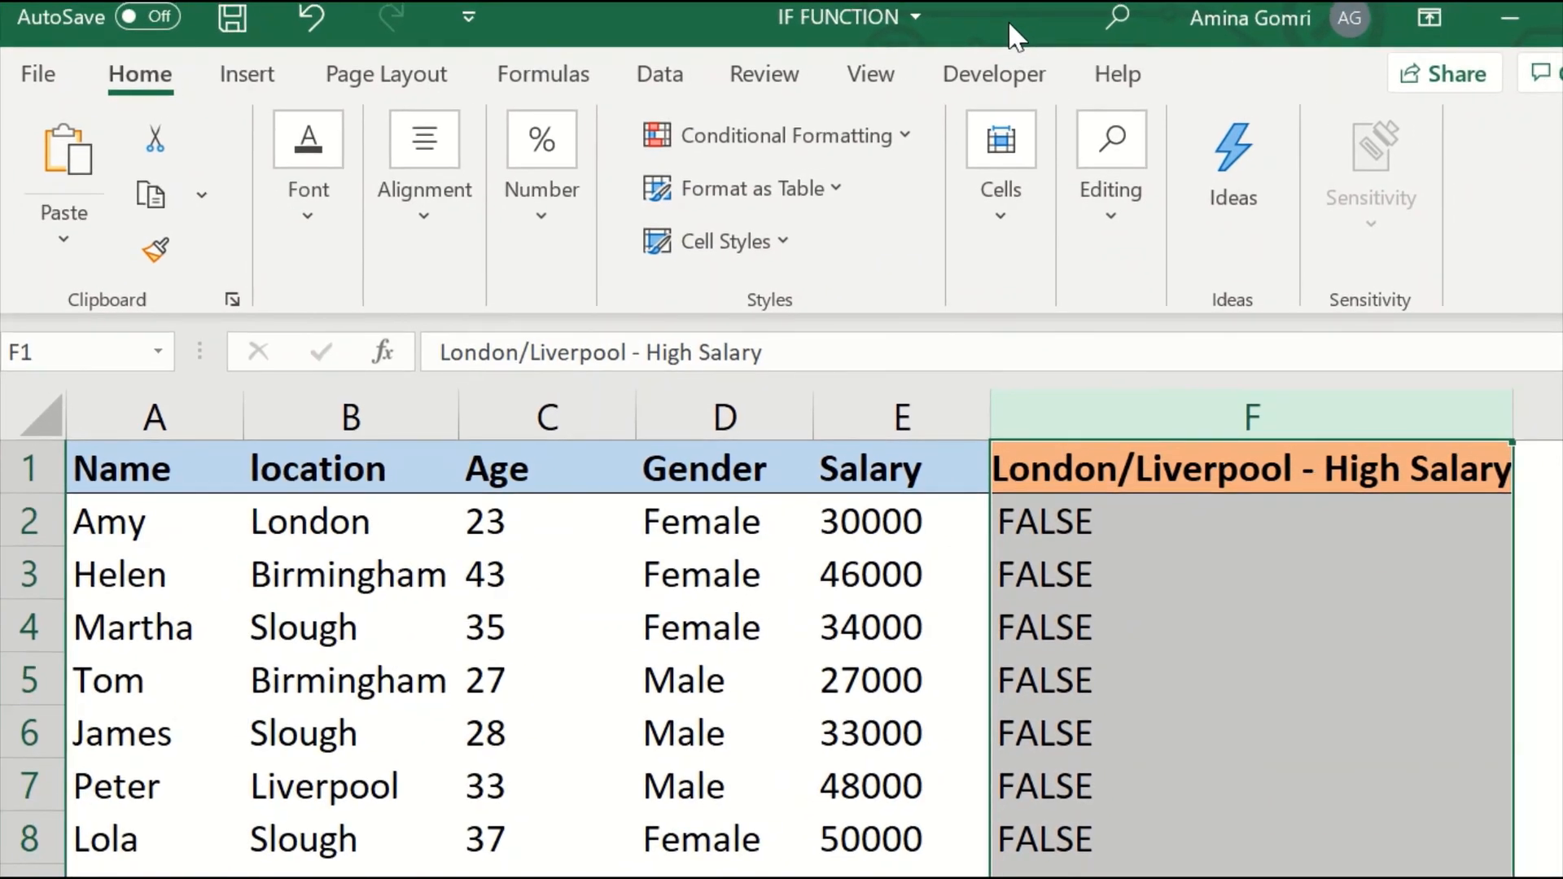
left_click(783, 138)
mouse_move(802, 244)
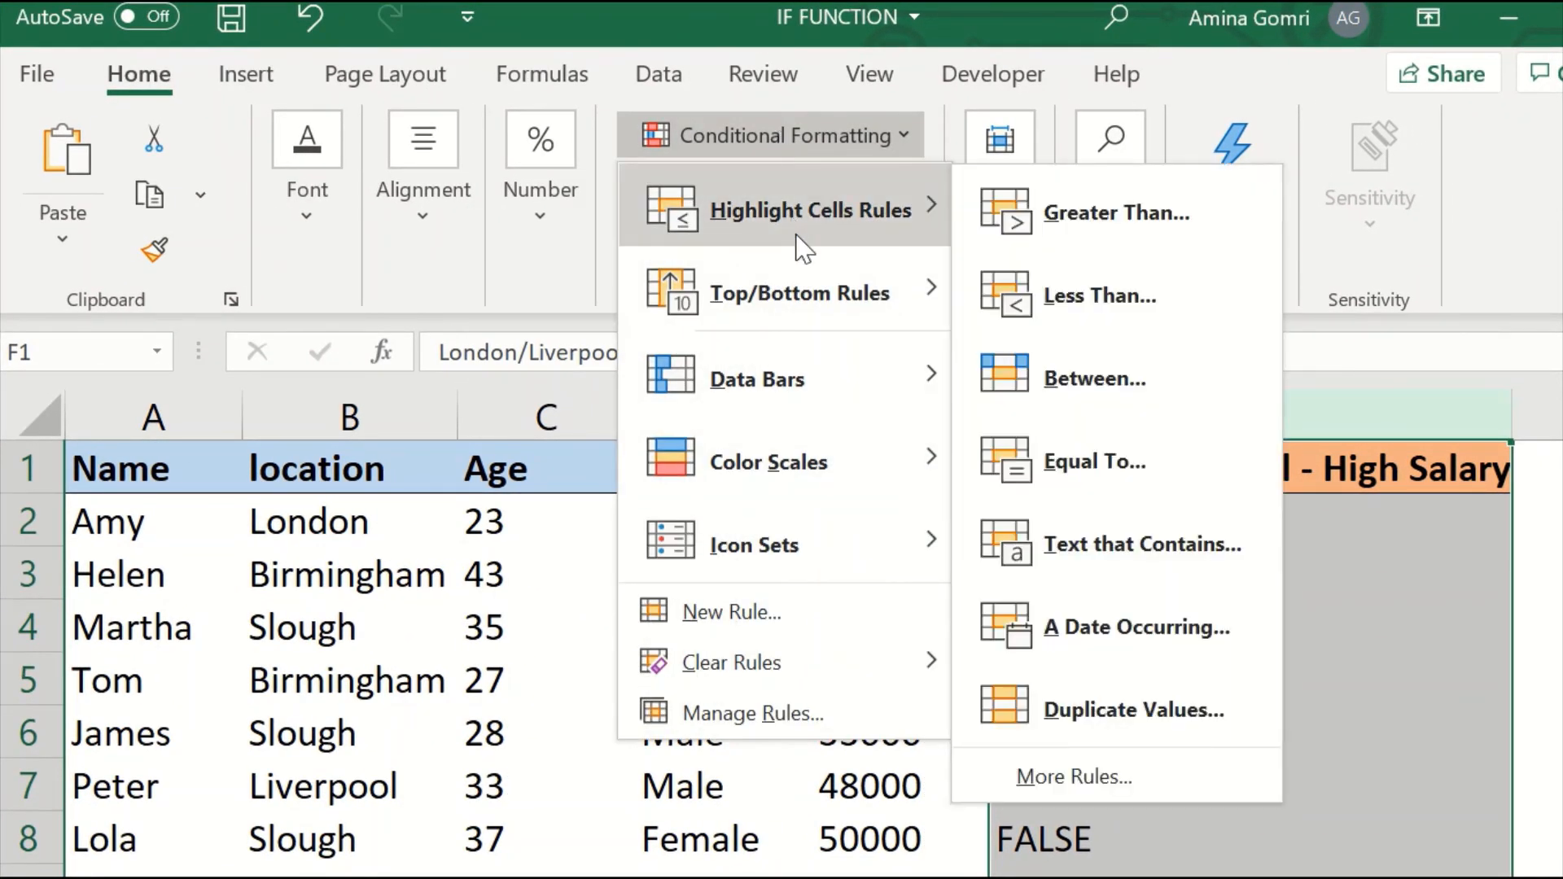
left_click(1139, 560)
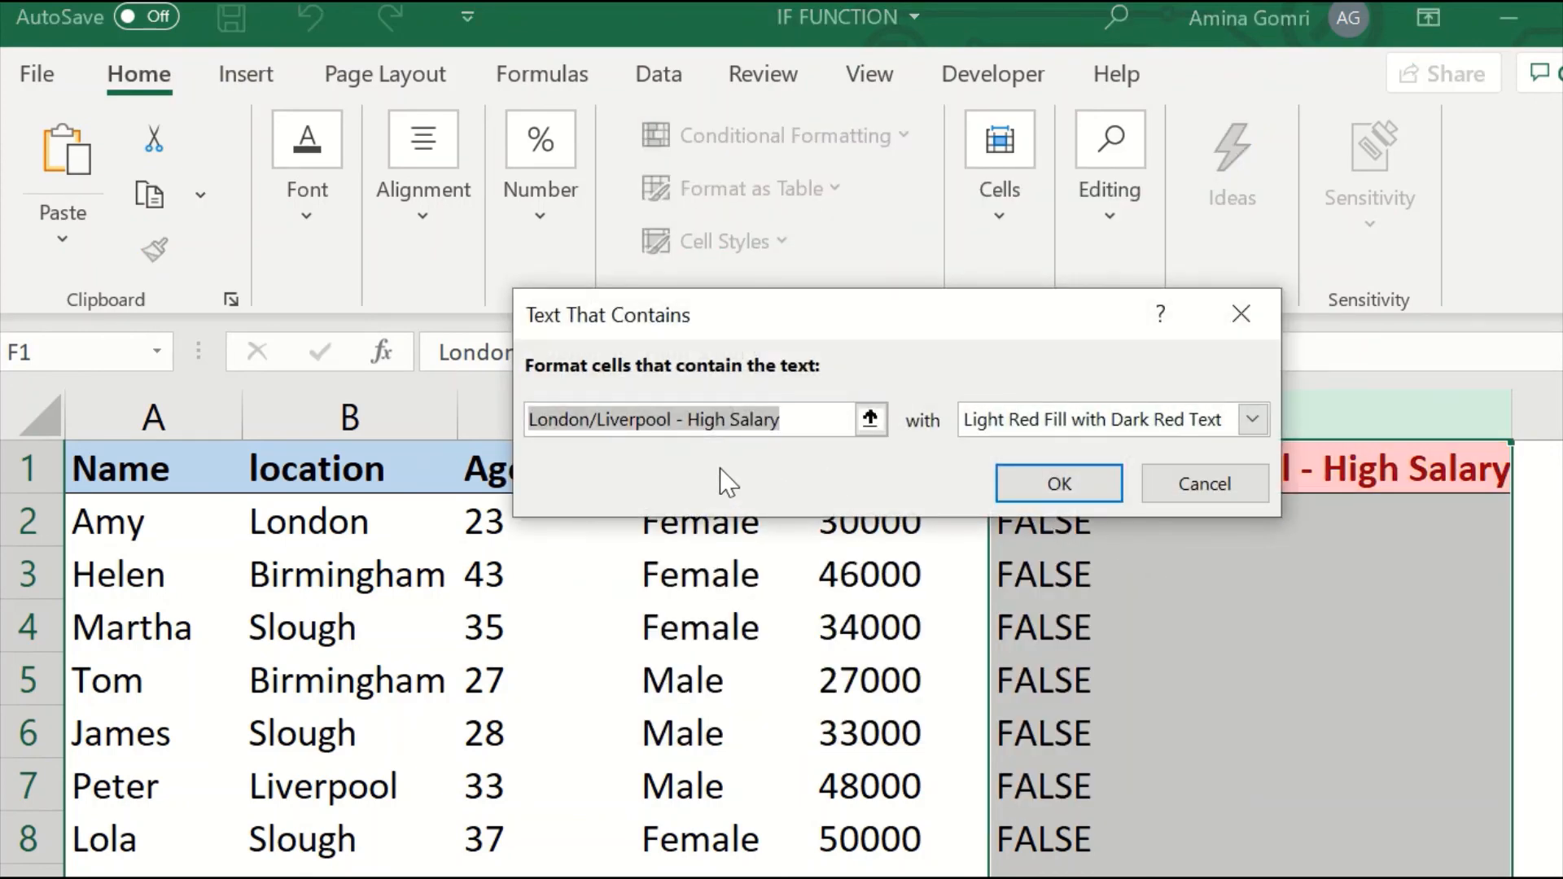
type("TRUE")
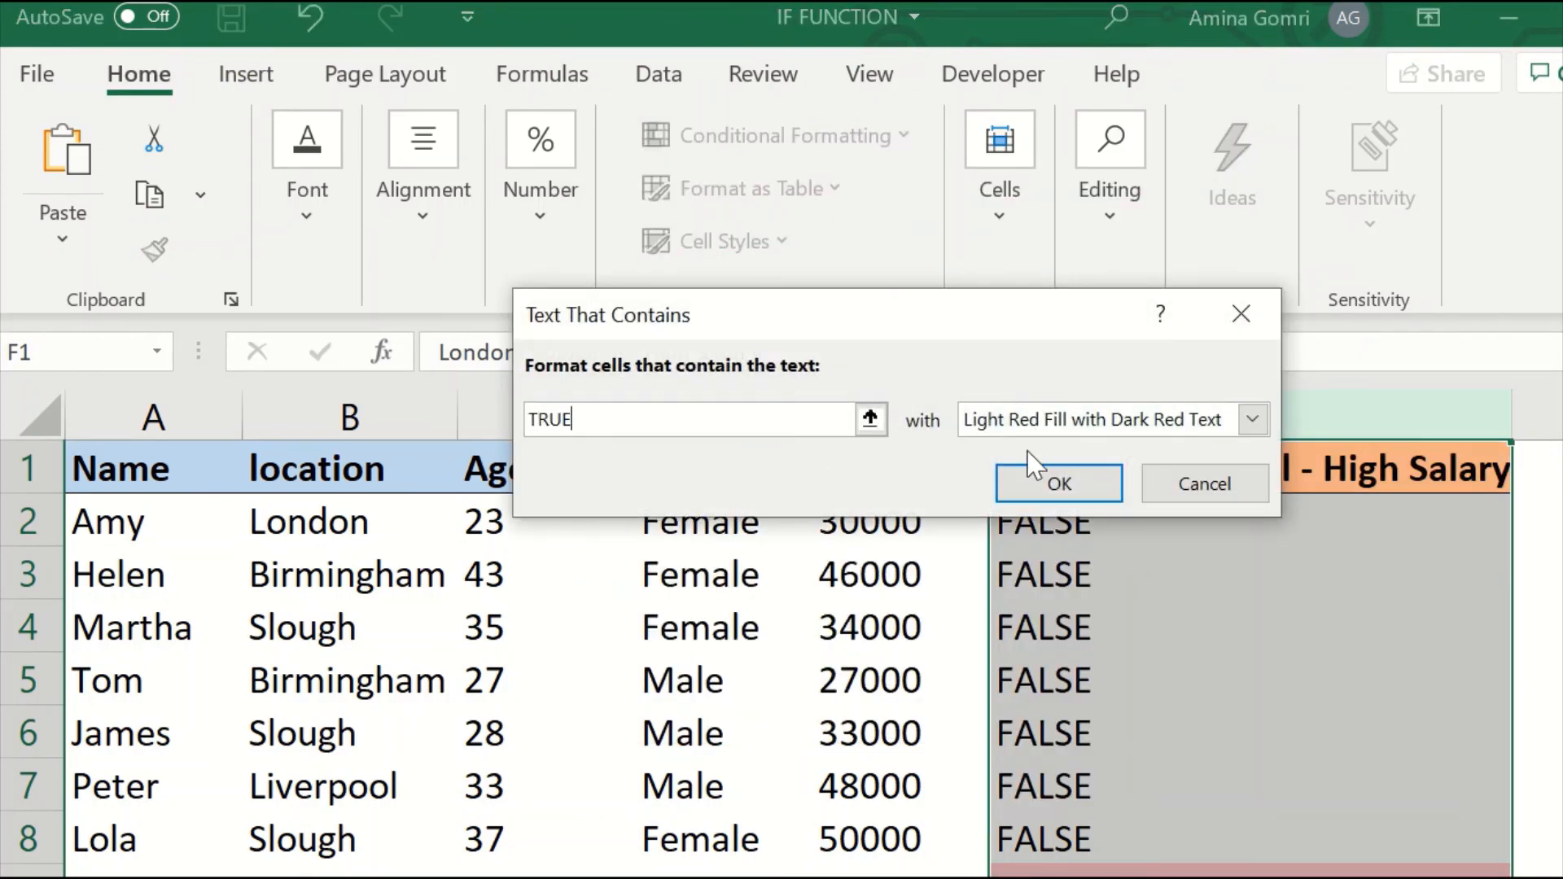
left_click(1038, 482)
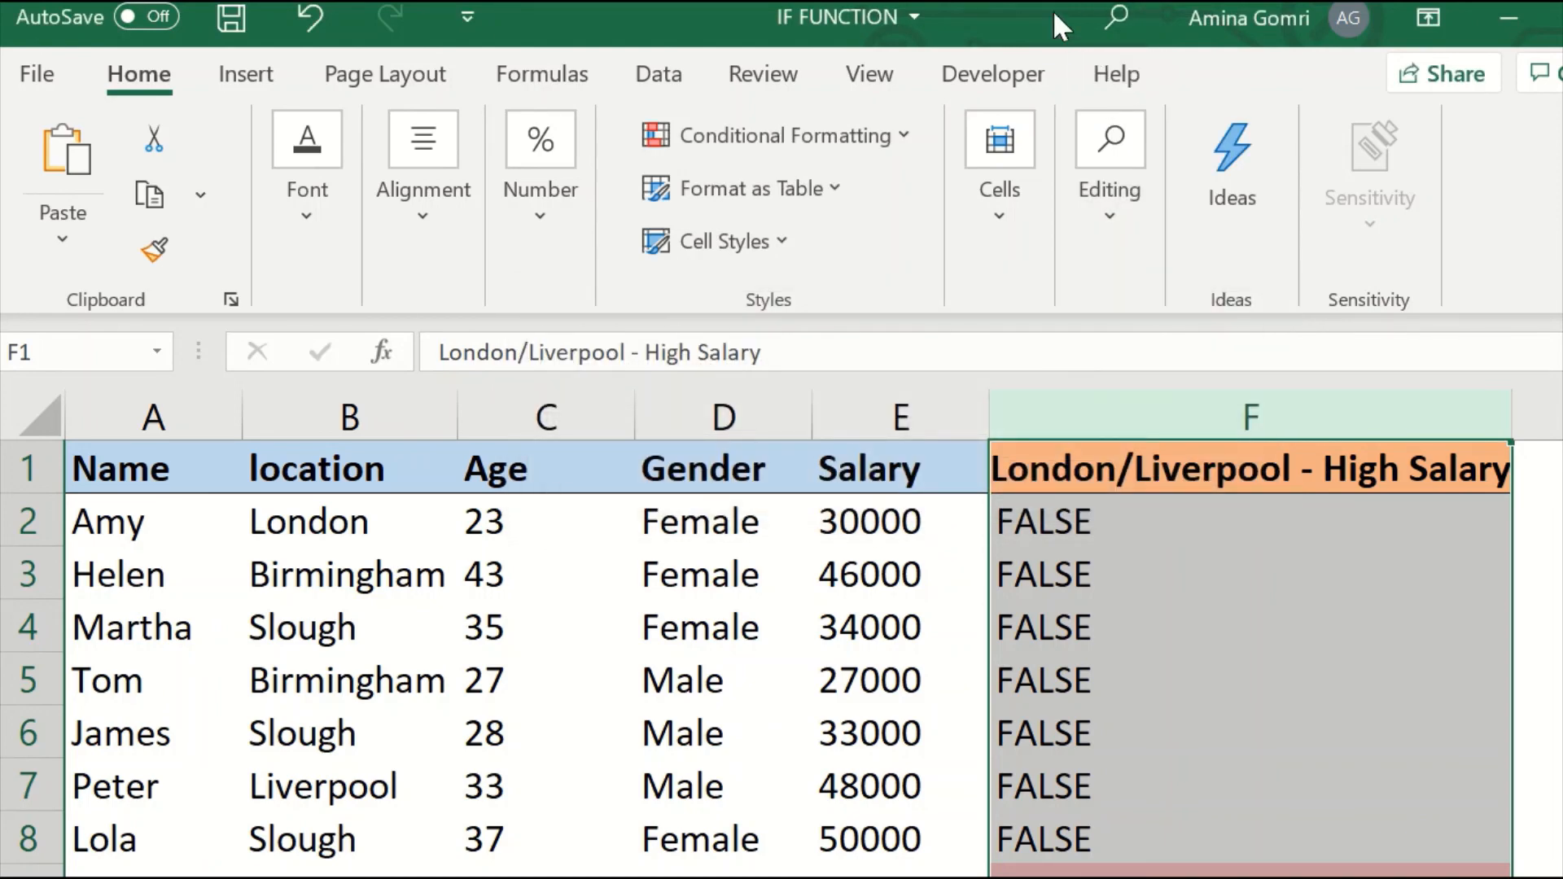